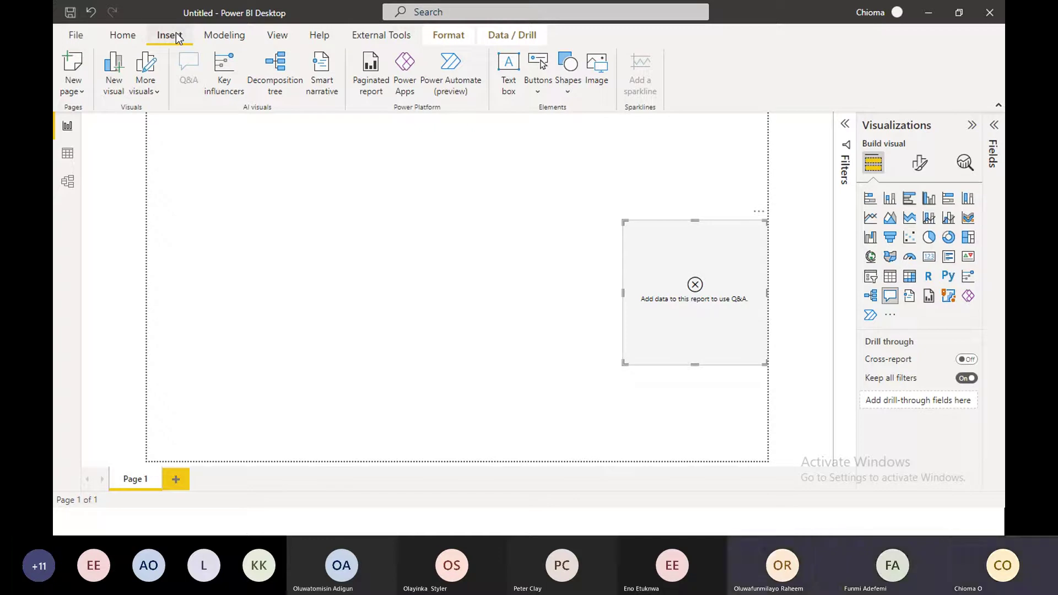
Connect to the Excel workbook "Sales - Copy (3) dirty" from the Downloads folder as a data source.
{"action": "left_click", "coordinate": [126, 38]}
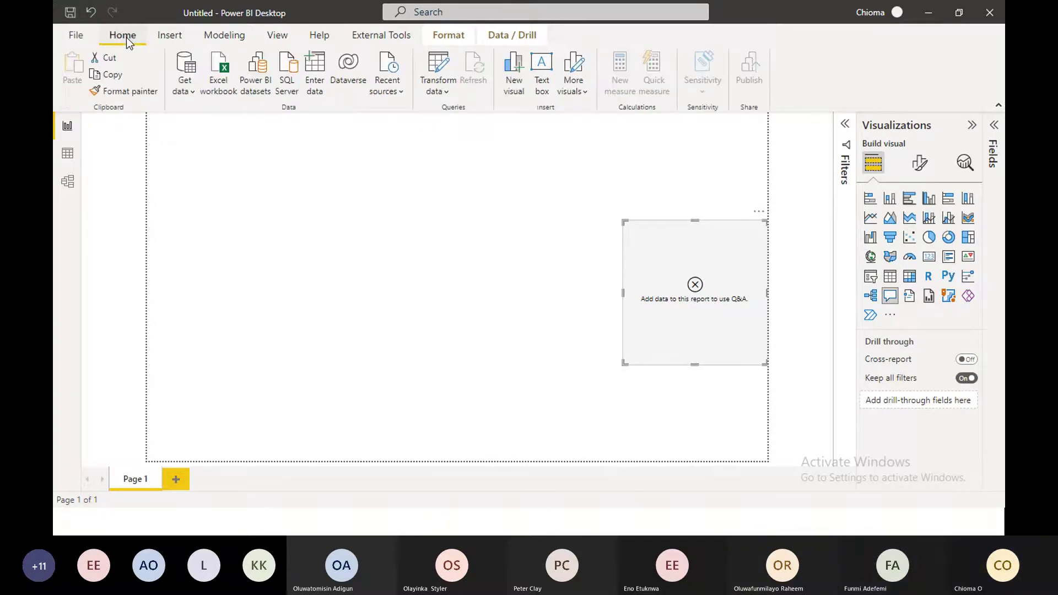
{"action": "left_click", "coordinate": [191, 93]}
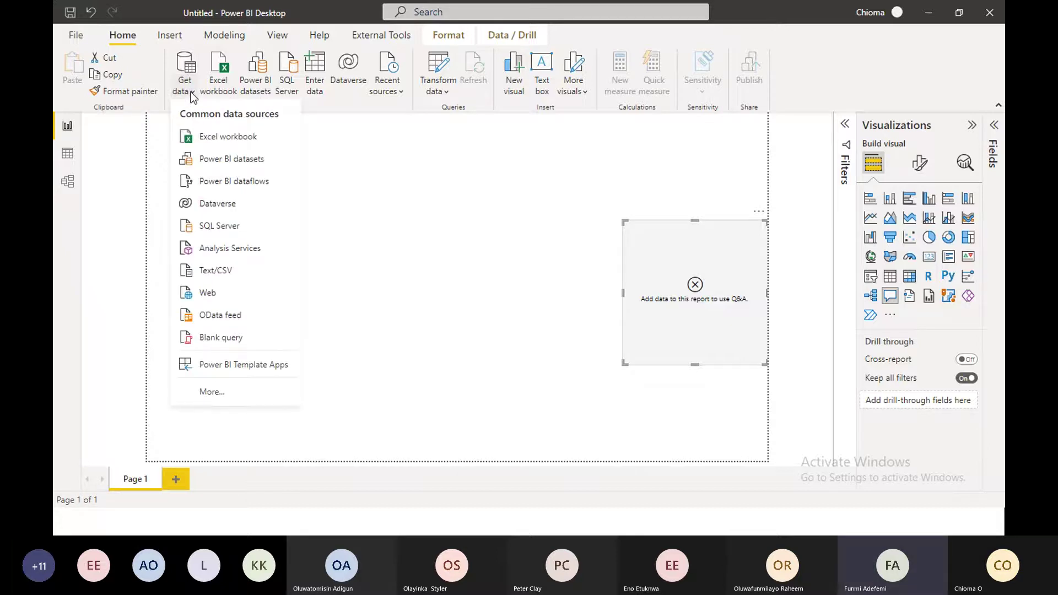
{"action": "left_click", "coordinate": [203, 139]}
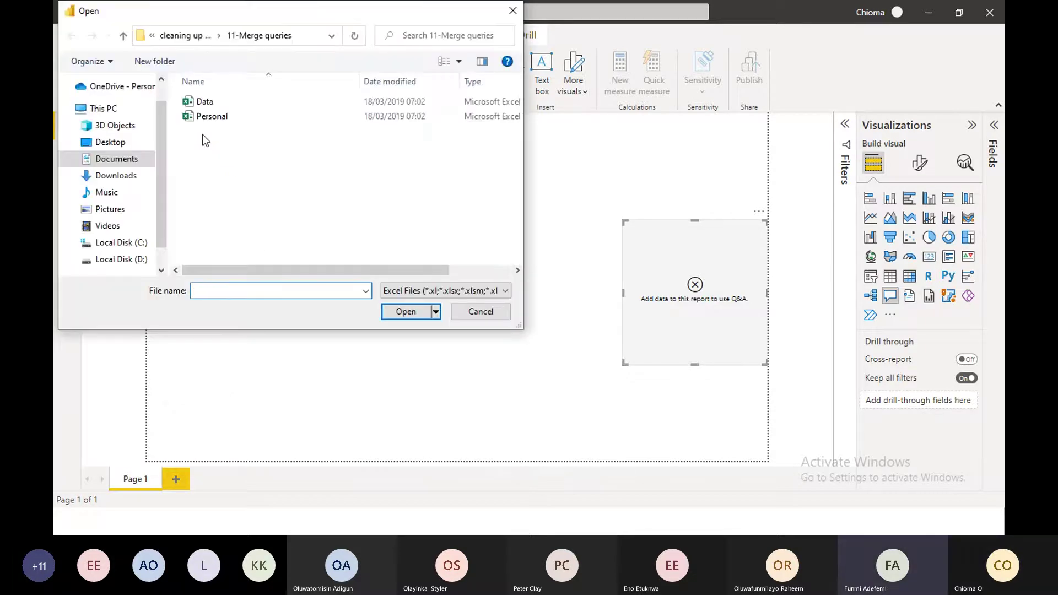
{"action": "left_click", "coordinate": [127, 176]}
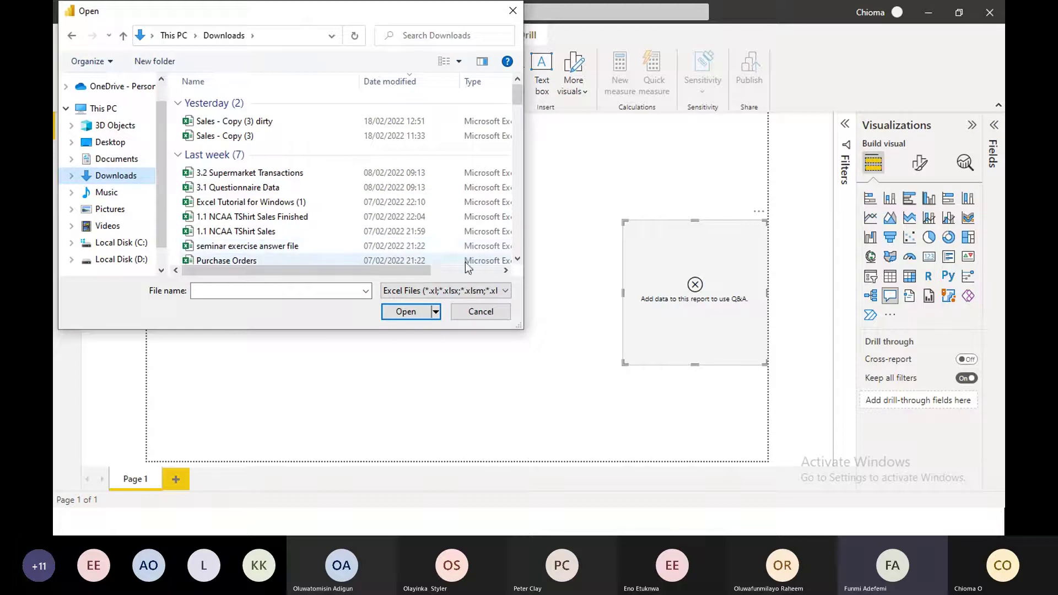
{"action": "left_click", "coordinate": [515, 259]}
{"action": "scroll", "coordinate": [516, 258], "scroll_direction": "down", "scroll_amount": 3}
{"action": "left_click", "coordinate": [516, 258]}
{"action": "left_click", "coordinate": [516, 257]}
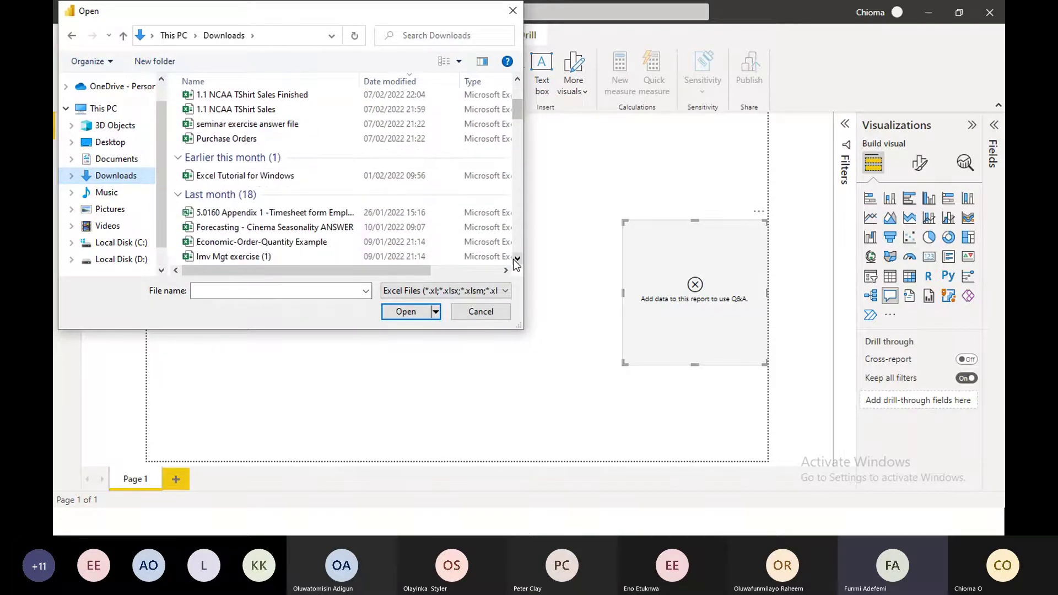
{"action": "left_click", "coordinate": [516, 258]}
{"action": "left_click", "coordinate": [516, 258]}
{"action": "left_click", "coordinate": [516, 257]}
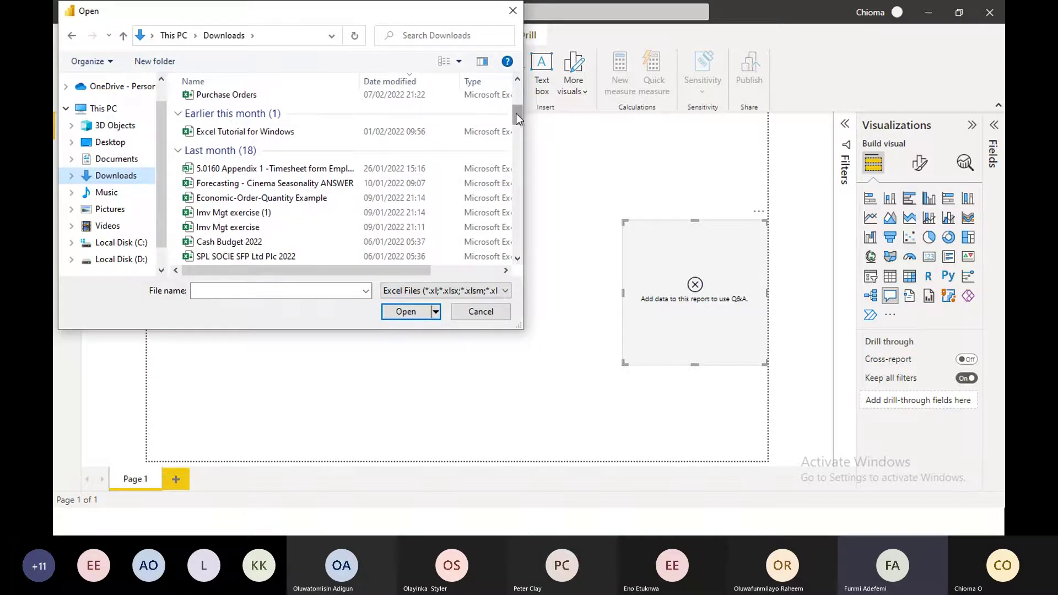
{"action": "left_click_drag", "start_coordinate": [515, 116], "coordinate": [516, 79]}
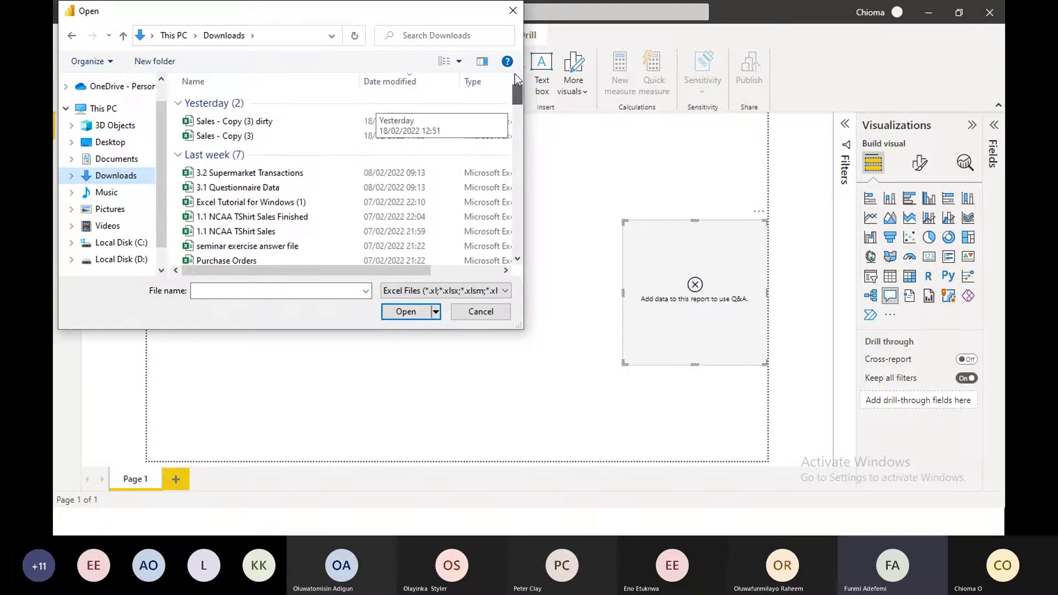
{"action": "left_click", "coordinate": [272, 123]}
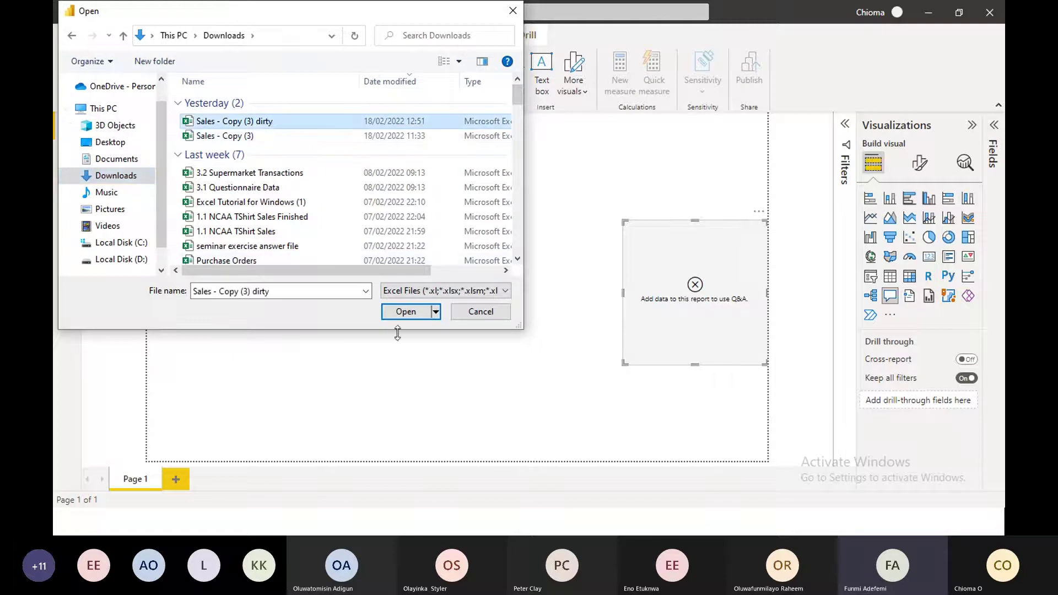
{"action": "left_click", "coordinate": [405, 311]}
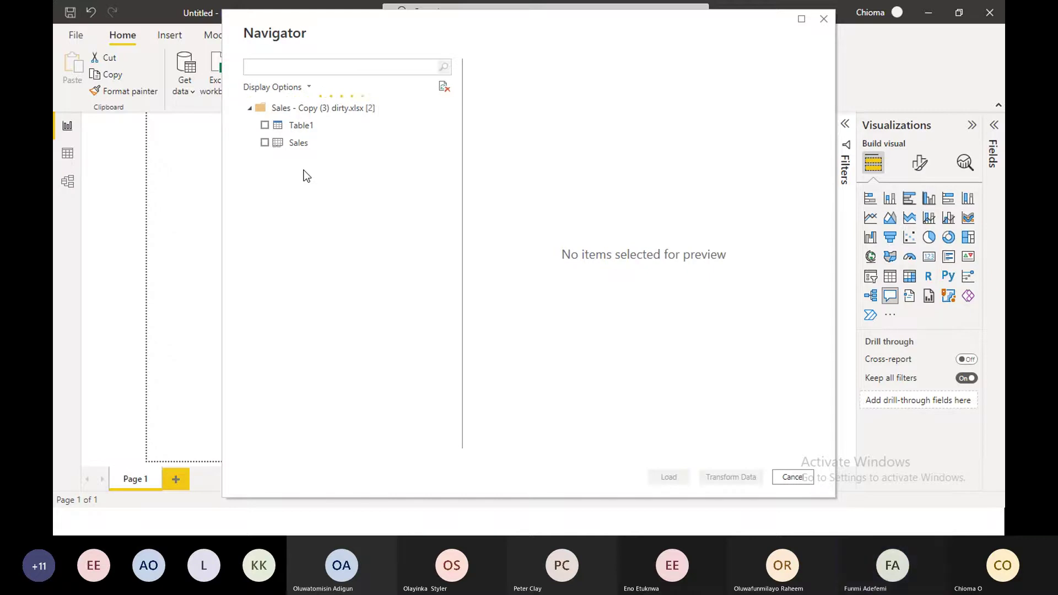
Preview Table1 and Sales in the workbook, and open only Table1 in the Power Query Editor for transformation.
{"action": "left_click", "coordinate": [297, 128]}
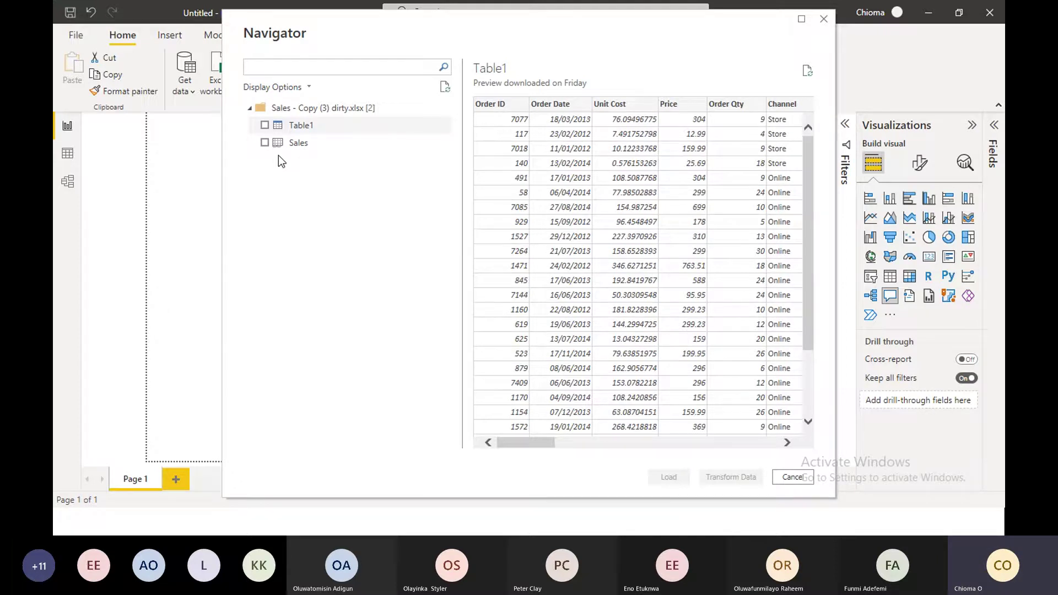
{"action": "left_click", "coordinate": [291, 130]}
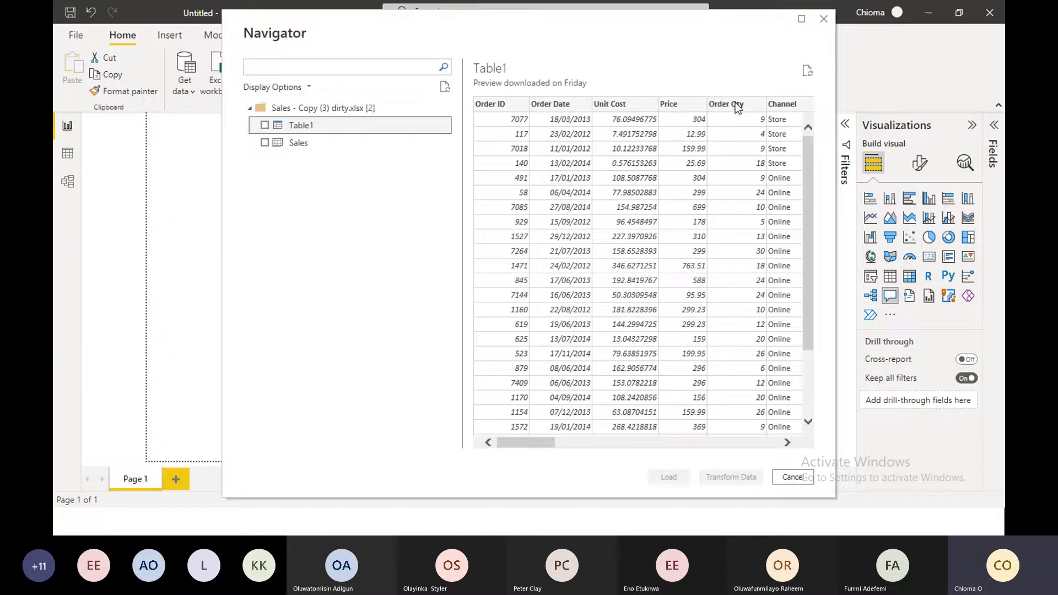
{"action": "left_click", "coordinate": [309, 145]}
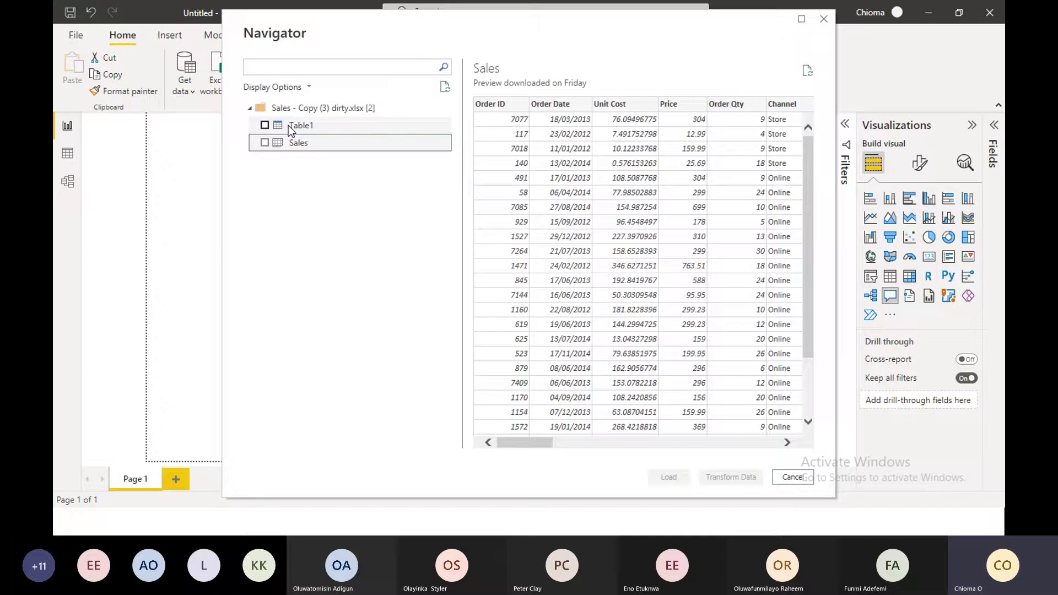
{"action": "left_click", "coordinate": [265, 142]}
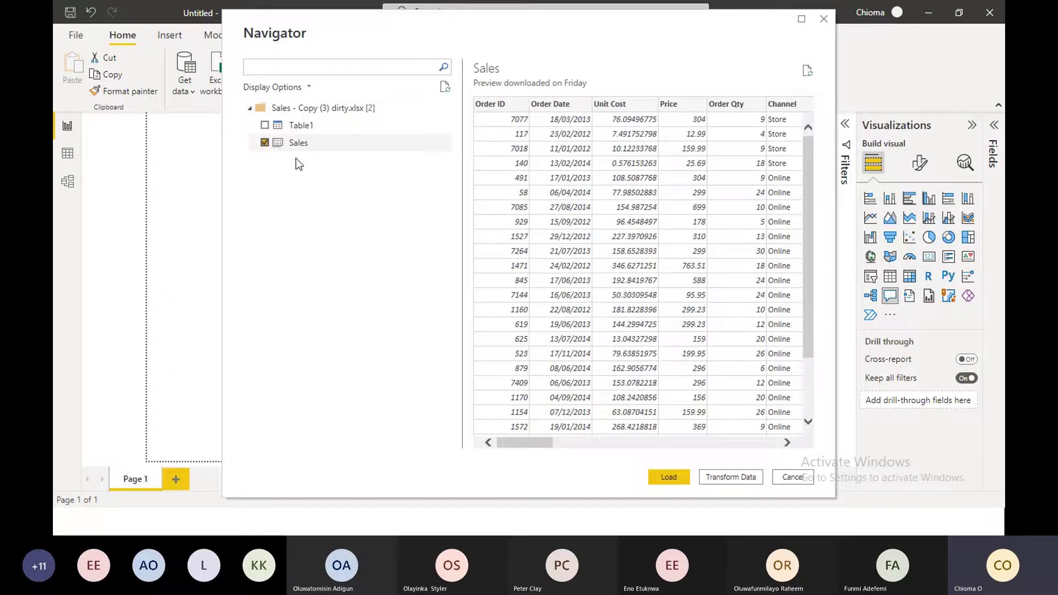
{"action": "left_click", "coordinate": [265, 142]}
{"action": "left_click", "coordinate": [265, 125]}
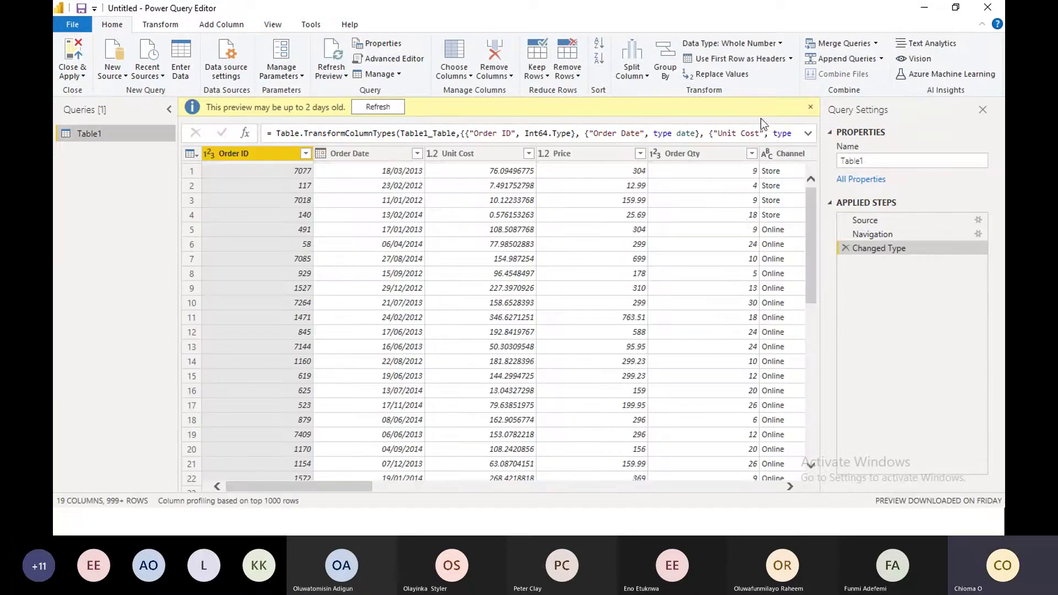
Dismiss the preview-age notice and examine the columns of Table1 across to Zone.
{"action": "left_click", "coordinate": [810, 106]}
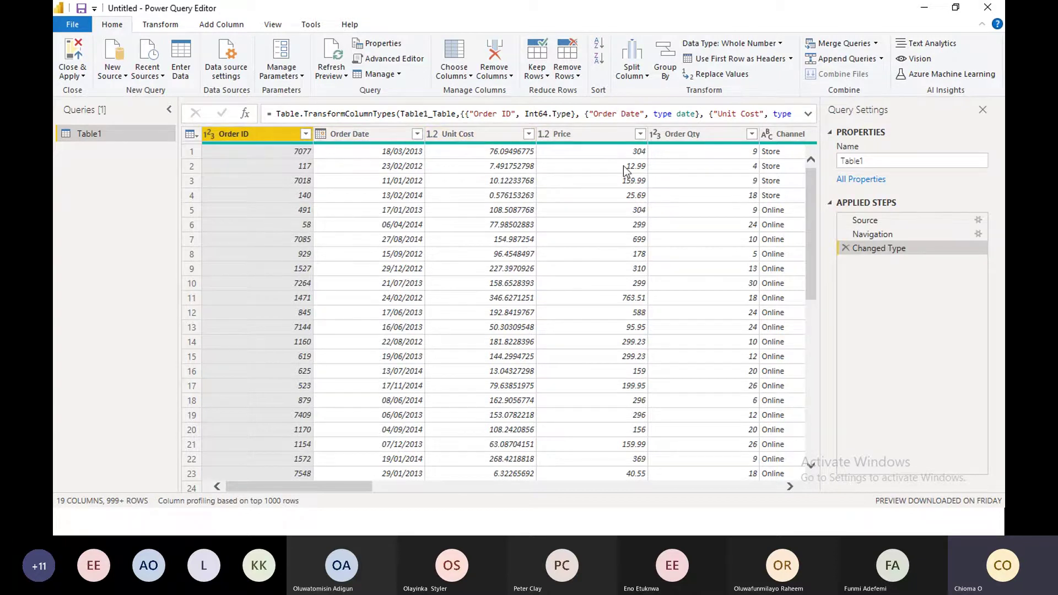
{"action": "left_click", "coordinate": [789, 486]}
{"action": "left_click", "coordinate": [789, 486]}
{"action": "left_click", "coordinate": [790, 487]}
{"action": "left_click", "coordinate": [789, 486]}
{"action": "left_click", "coordinate": [789, 487]}
{"action": "left_click", "coordinate": [789, 487]}
{"action": "left_click", "coordinate": [790, 486]}
{"action": "left_click", "coordinate": [789, 486]}
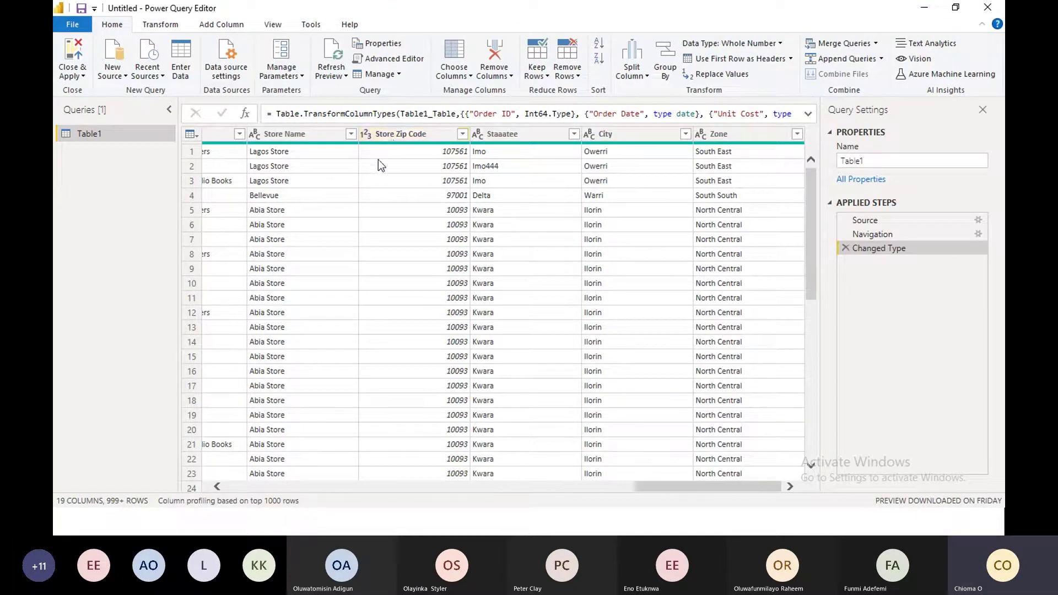
Add the Sales sheet from the workbook "Sales - Copy (3) dirty" as a second query and dismiss the preview-age notice.
{"action": "left_click", "coordinate": [127, 77]}
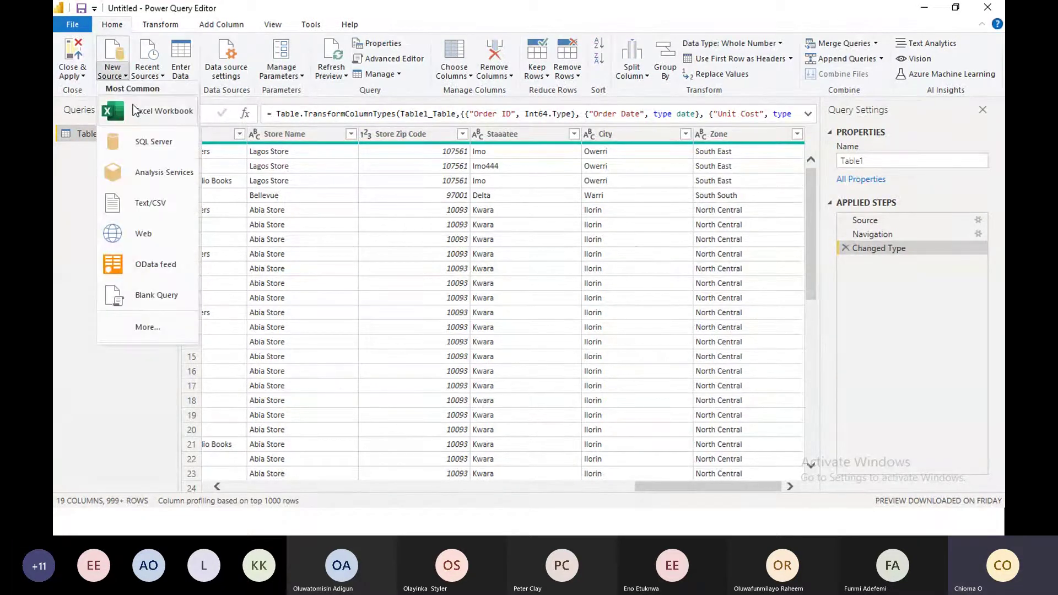
{"action": "left_click", "coordinate": [134, 105]}
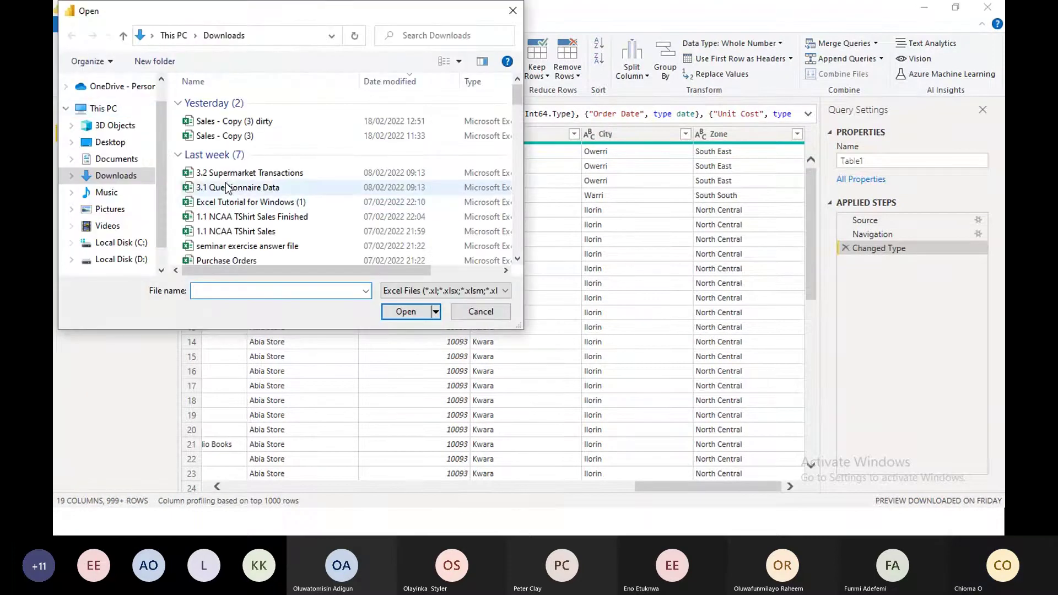
{"action": "left_click", "coordinate": [245, 123]}
{"action": "left_click", "coordinate": [416, 313]}
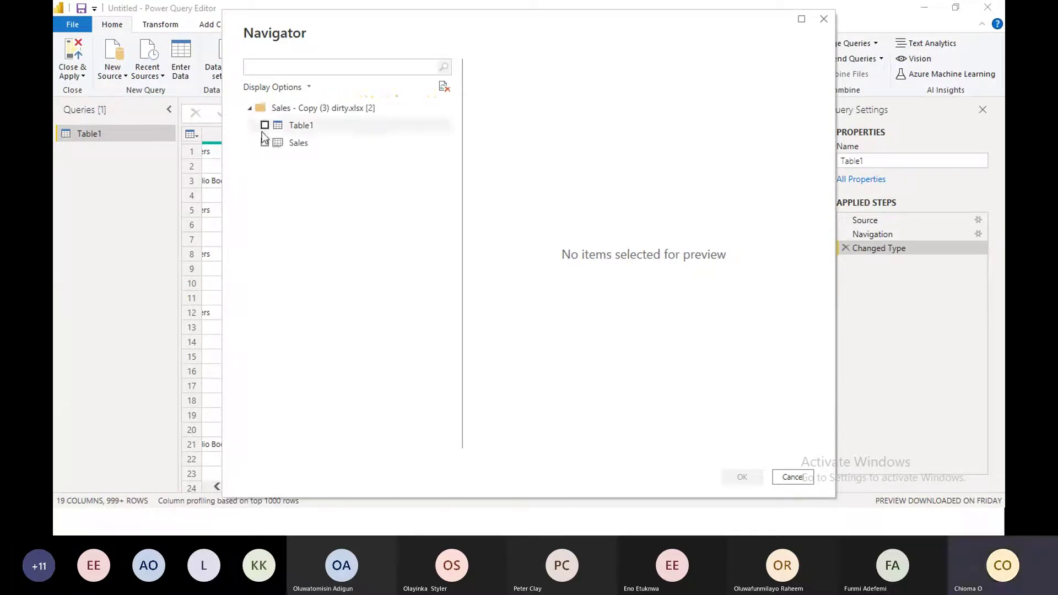
{"action": "left_click", "coordinate": [264, 142]}
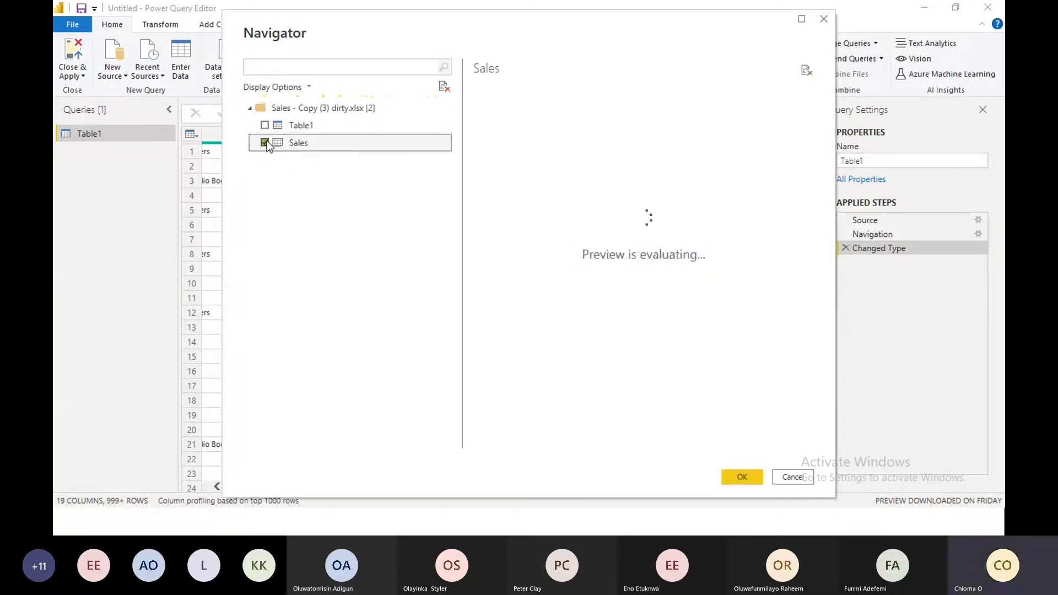
{"action": "left_click", "coordinate": [734, 481]}
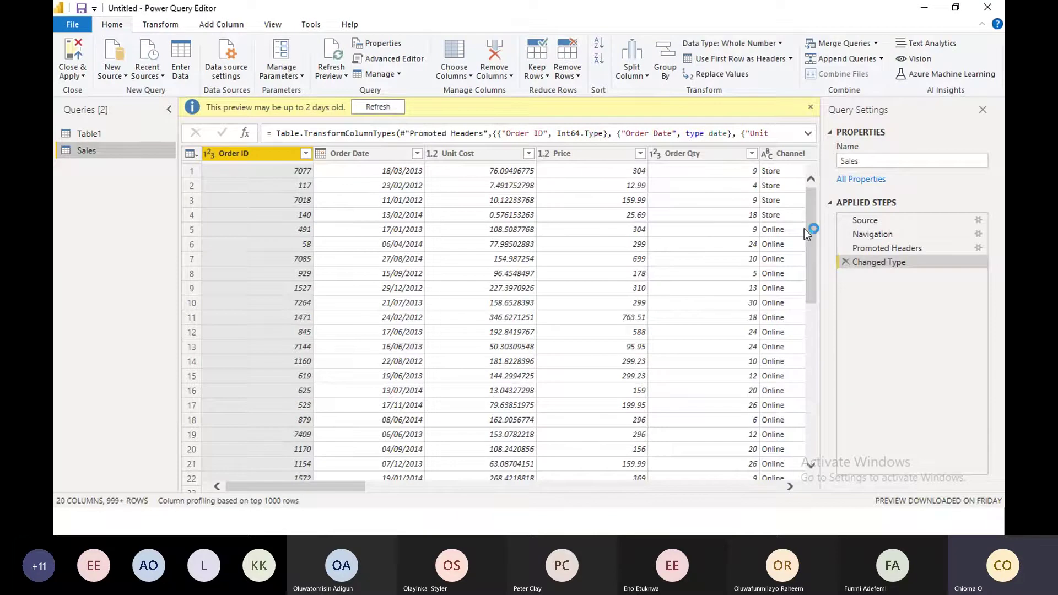
{"action": "left_click", "coordinate": [810, 106]}
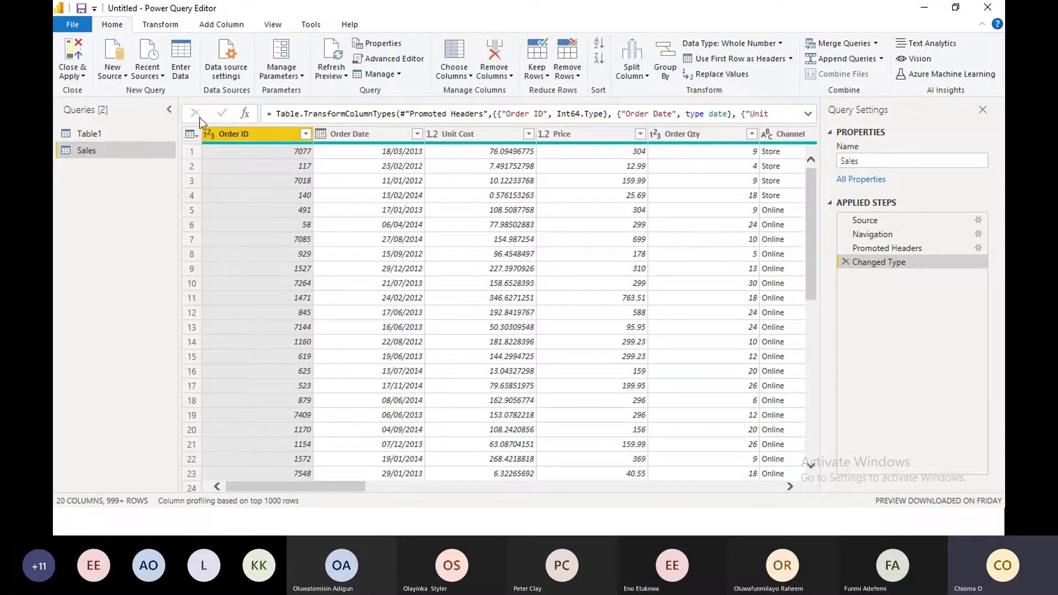
{"action": "left_click", "coordinate": [125, 77]}
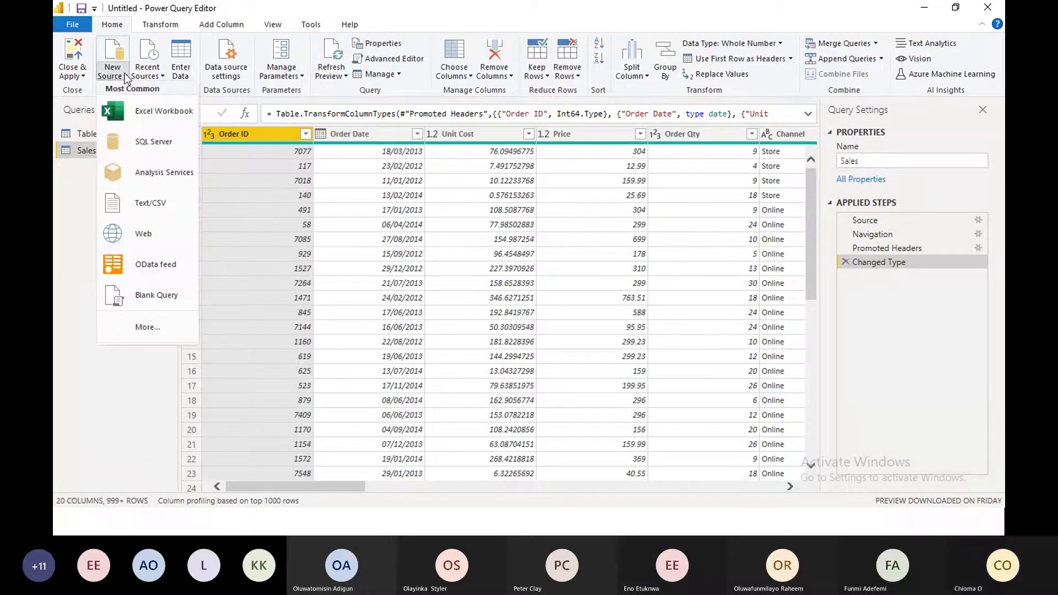
{"action": "left_click", "coordinate": [144, 117]}
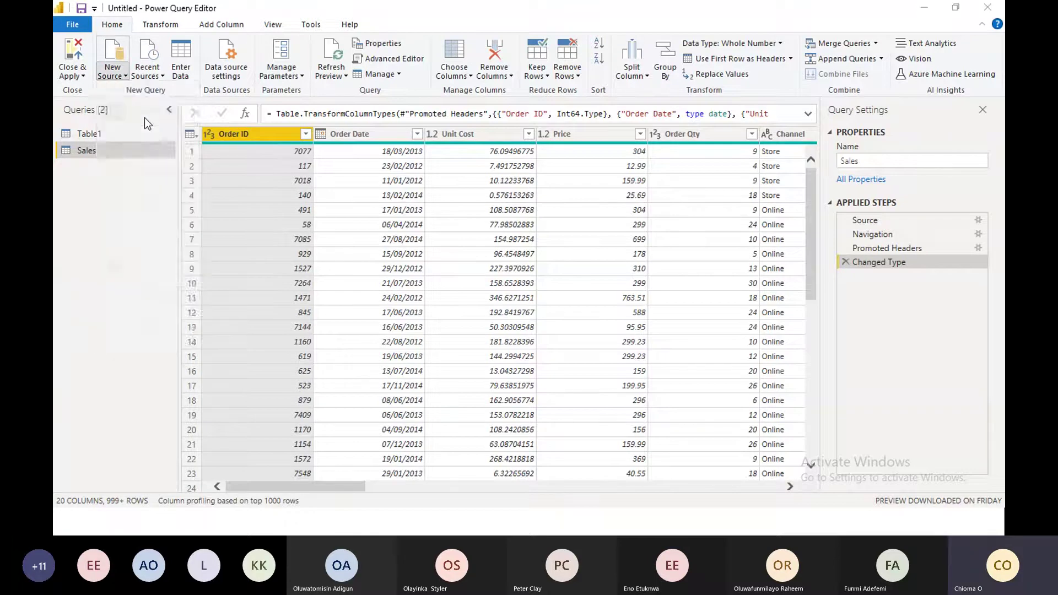
{"action": "left_click", "coordinate": [191, 122]}
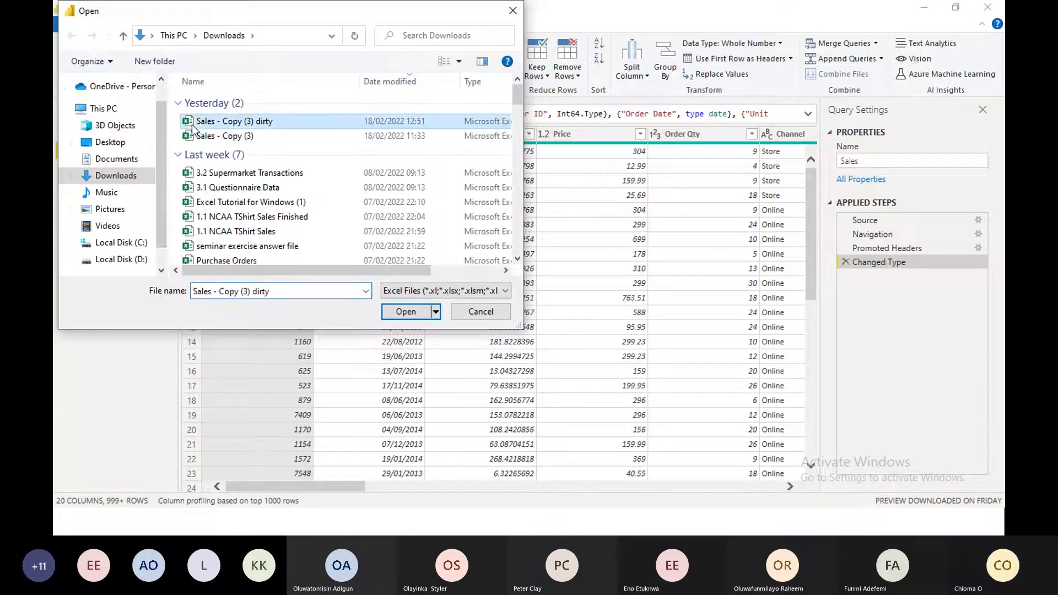
{"action": "left_click", "coordinate": [395, 312]}
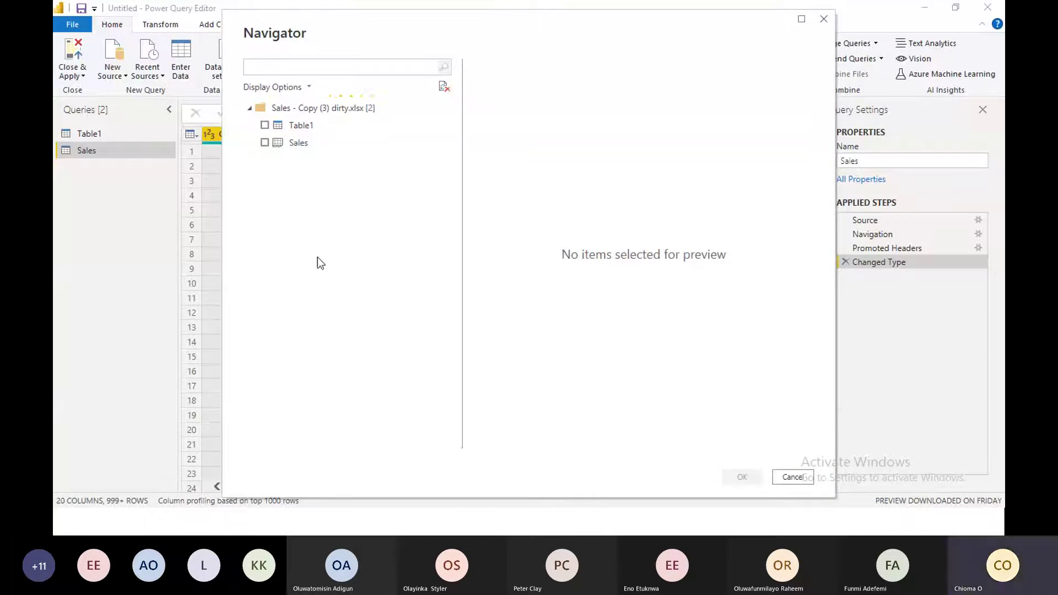
{"action": "left_click", "coordinate": [265, 143]}
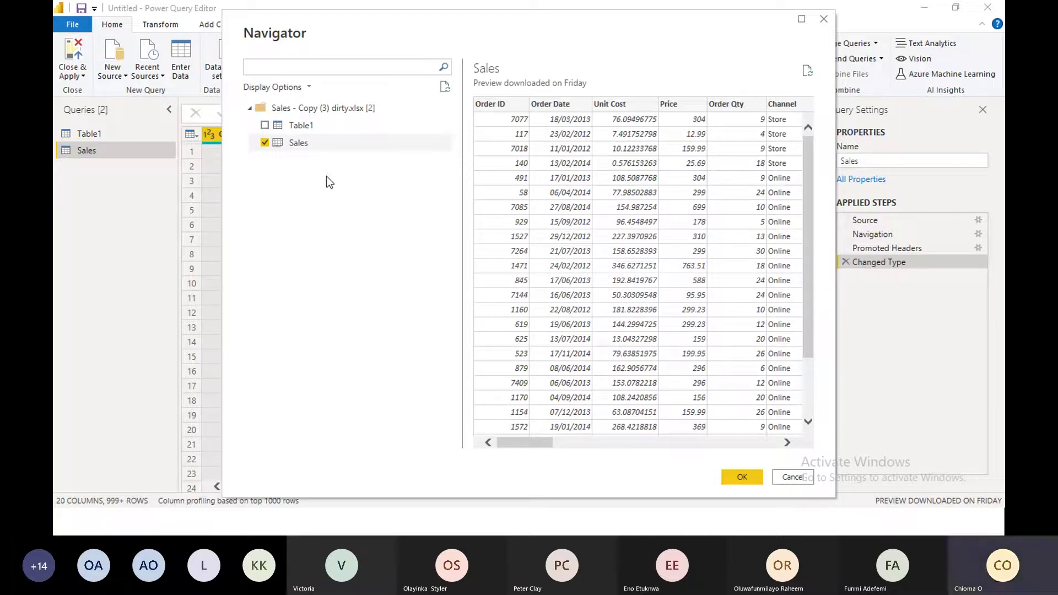
{"action": "left_click", "coordinate": [785, 478]}
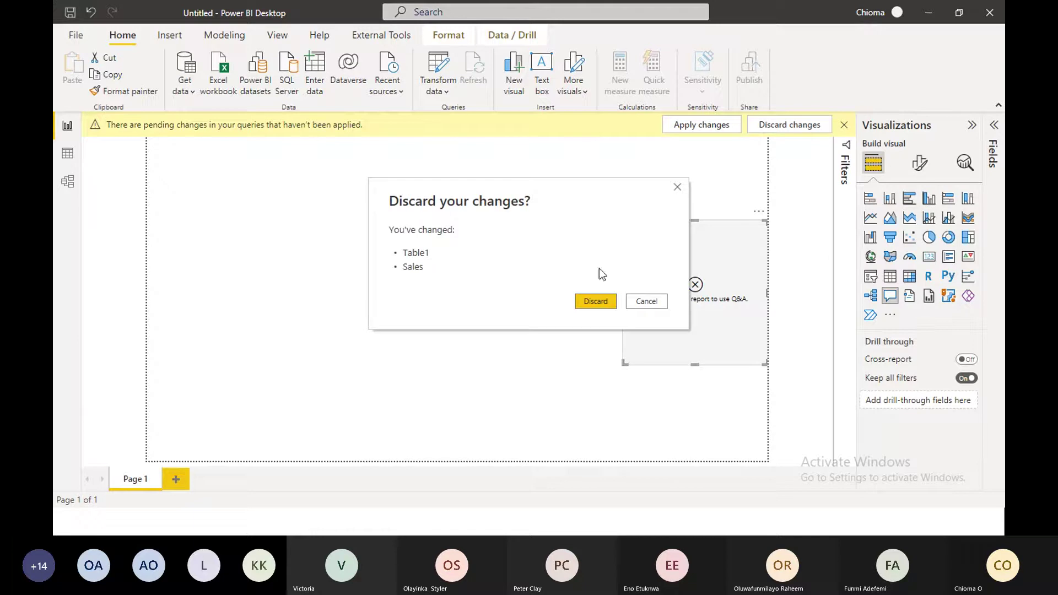
Discard the pending changes to the Table1 and Sales queries and close the empty Power Query Editor.
{"action": "left_click", "coordinate": [596, 298]}
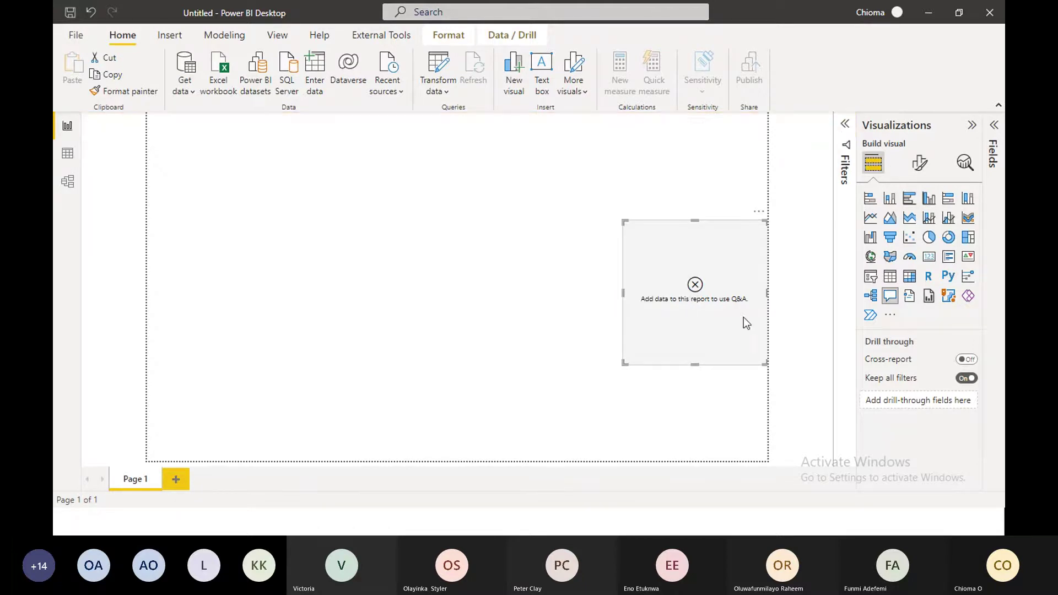
{"action": "left_click", "coordinate": [929, 11]}
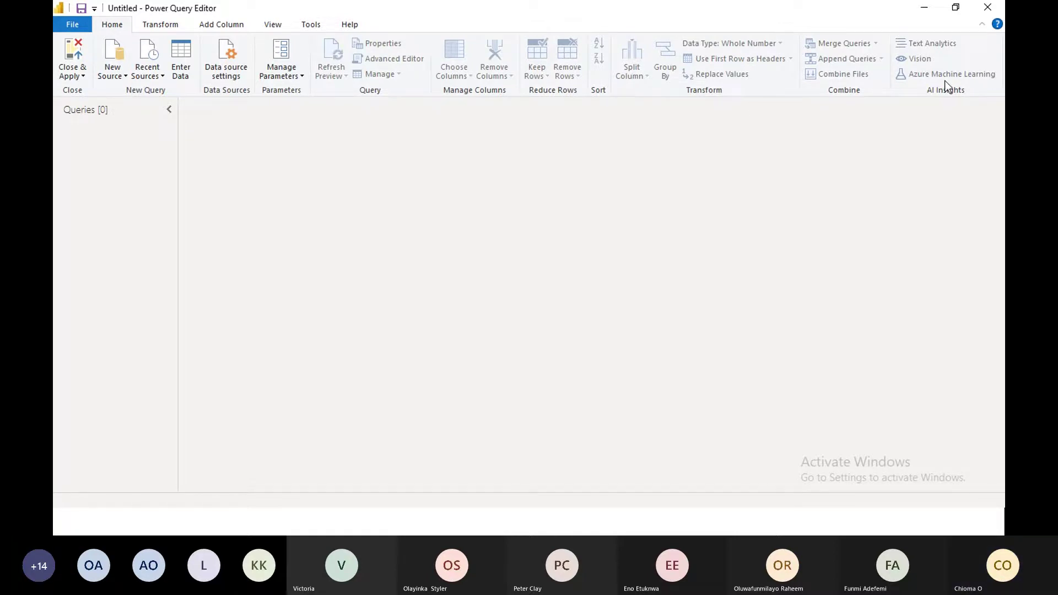
{"action": "left_click", "coordinate": [983, 9]}
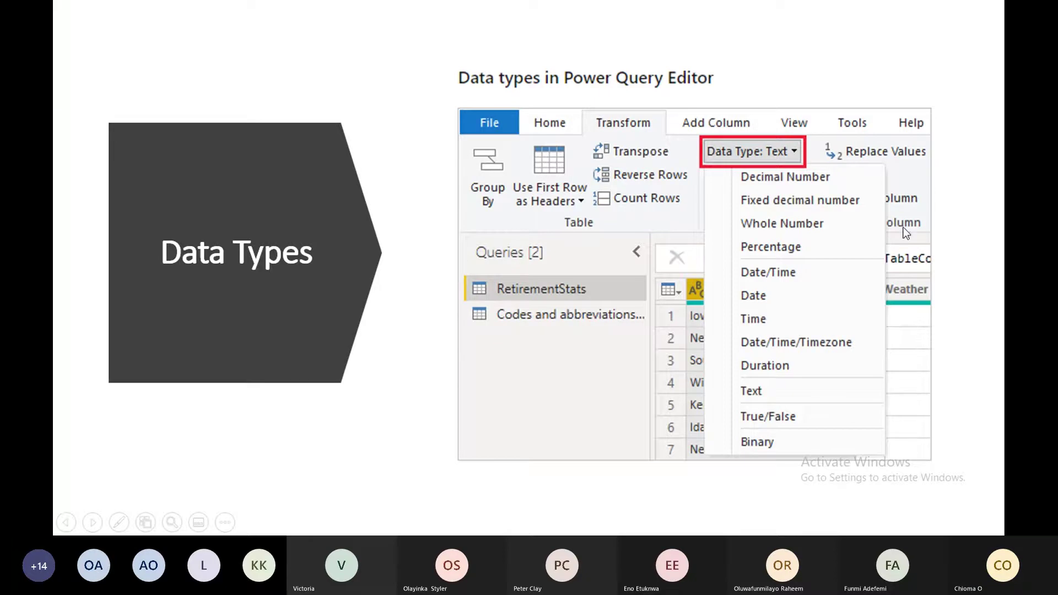
Leave the slide show for Power BI Desktop and connect to the Excel workbook "Sales - Copy (3) dirty" in Downloads.
{"action": "key", "text": "Escape"}
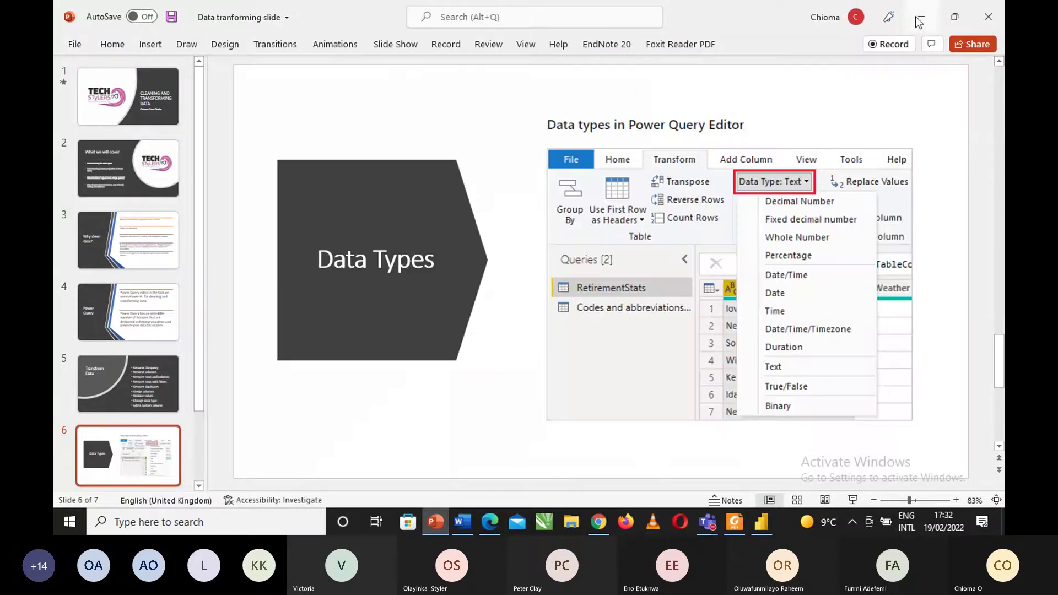
{"action": "left_click", "coordinate": [768, 521]}
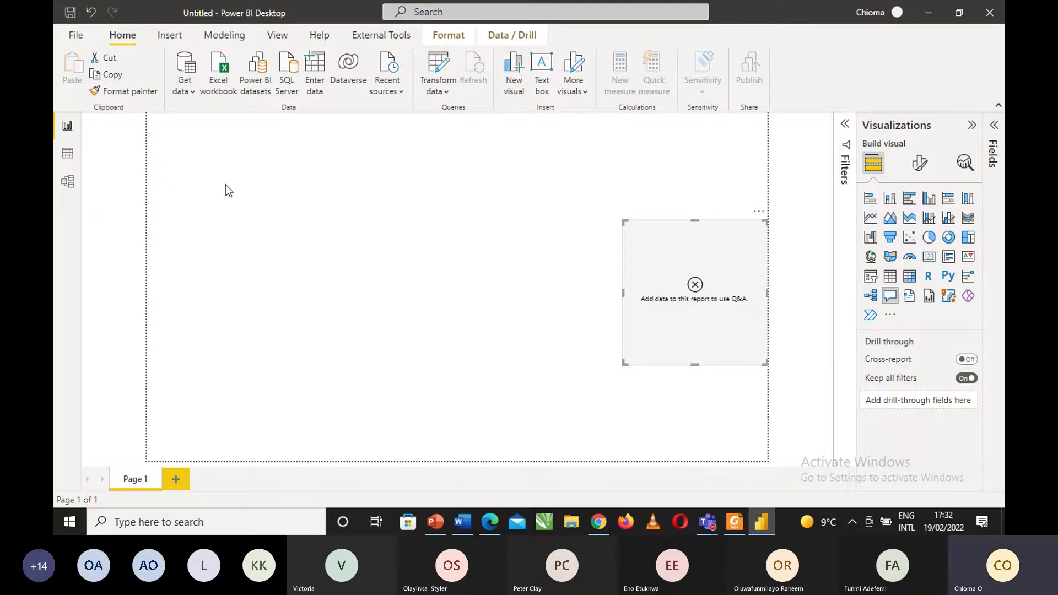
{"action": "left_click", "coordinate": [188, 82]}
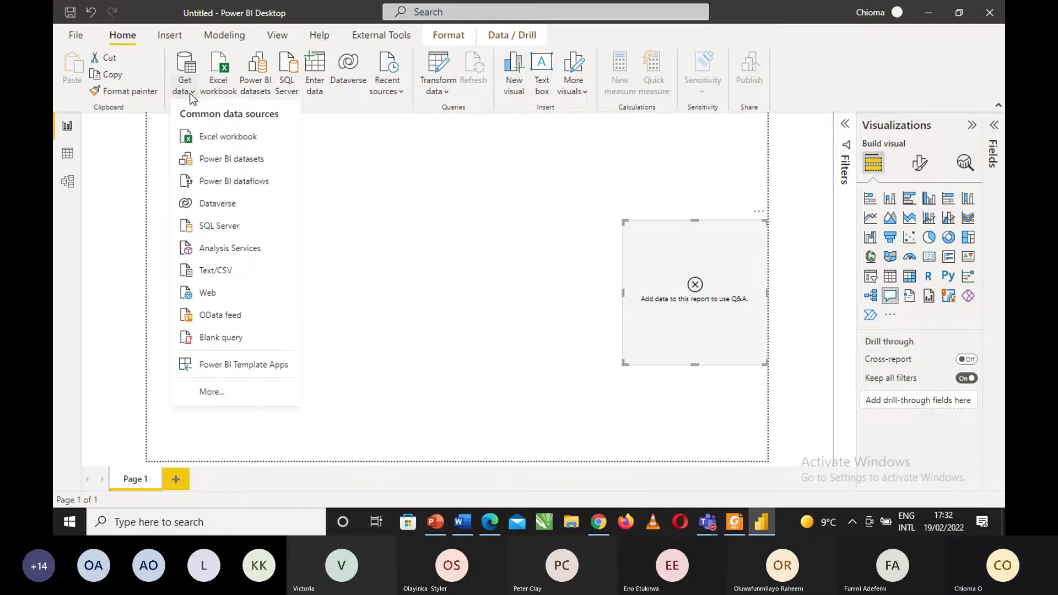
{"action": "left_click", "coordinate": [197, 143]}
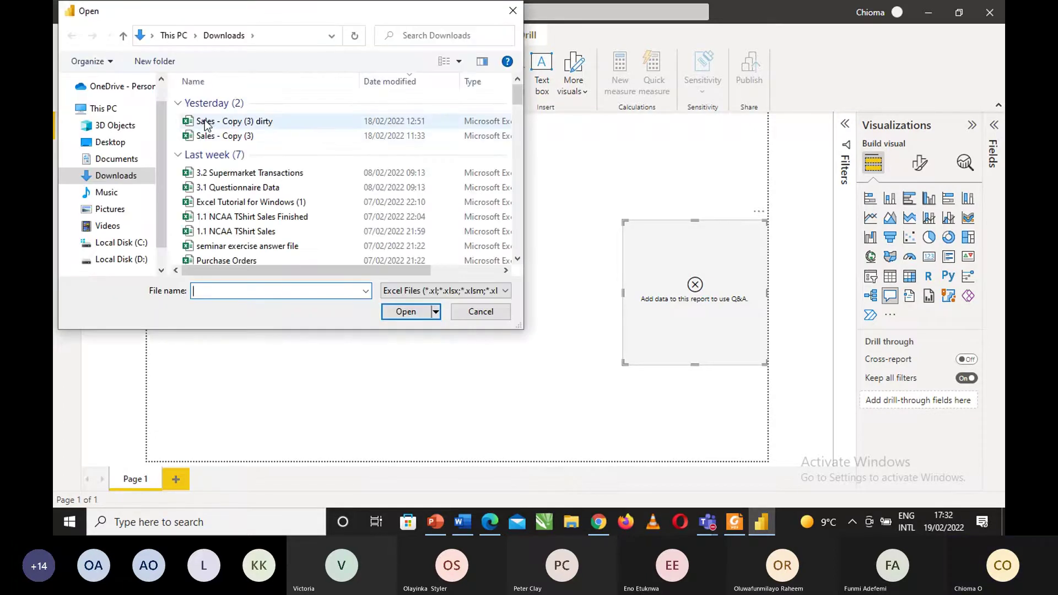
{"action": "left_click", "coordinate": [205, 122]}
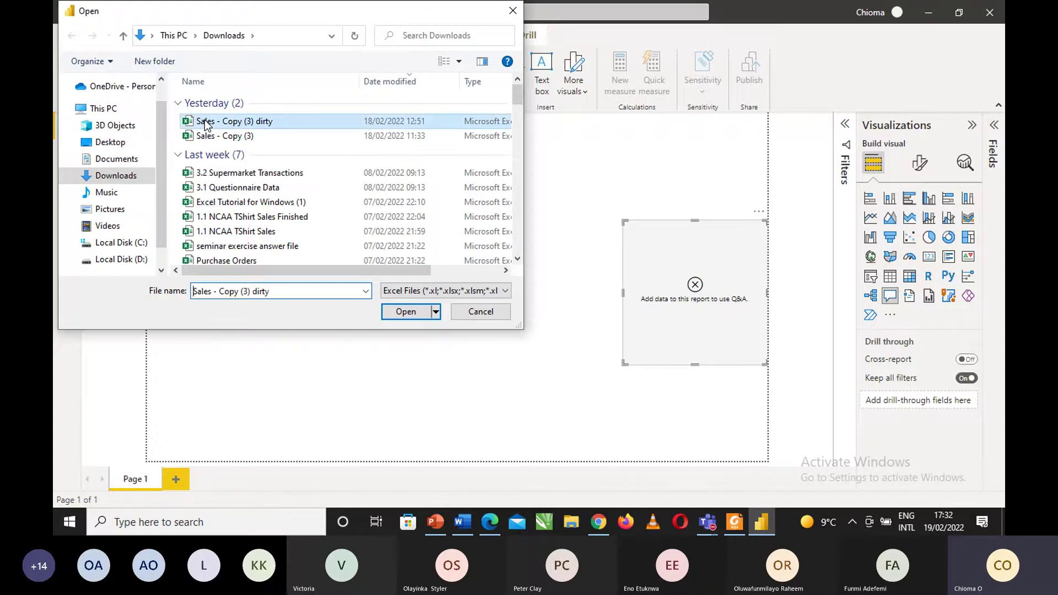
{"action": "left_click", "coordinate": [405, 312]}
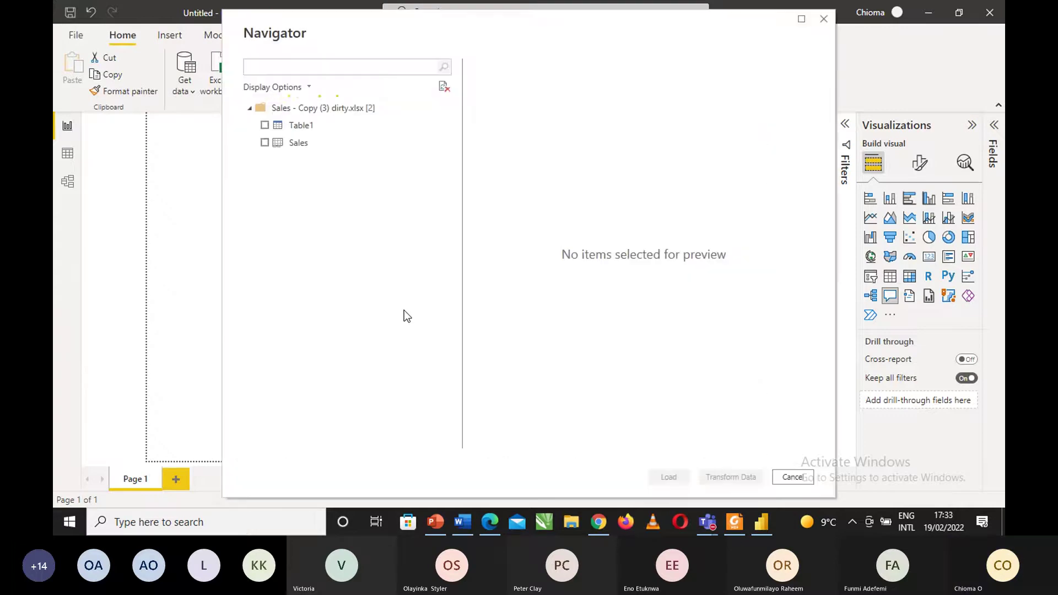
Open only Table1 from the workbook in the Power Query Editor and dismiss the preview-age notice.
{"action": "left_click", "coordinate": [264, 125]}
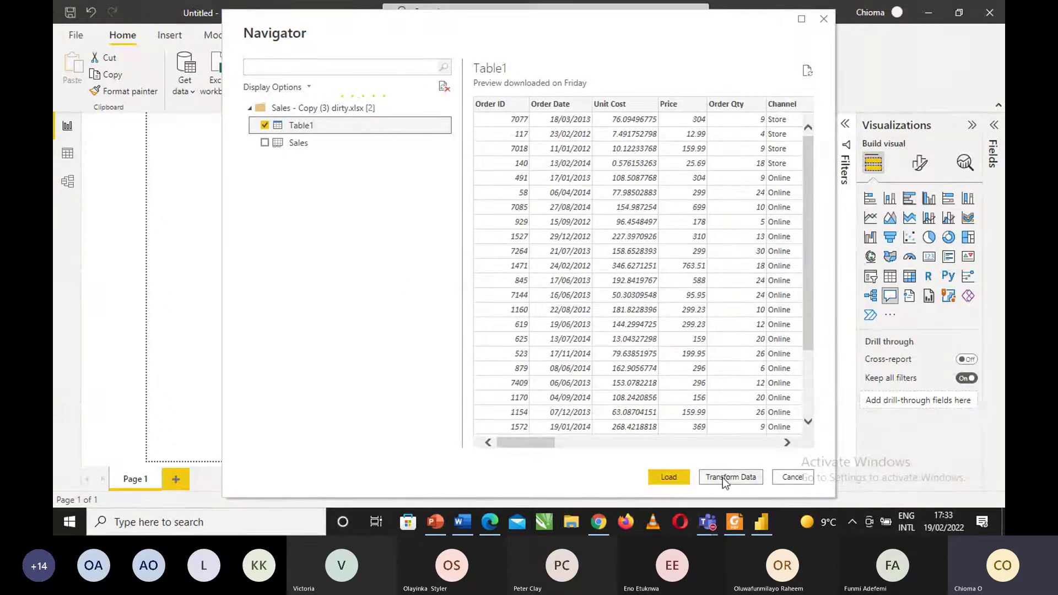
{"action": "key", "text": "alt+Tab"}
{"action": "key", "text": "alt+Tab"}
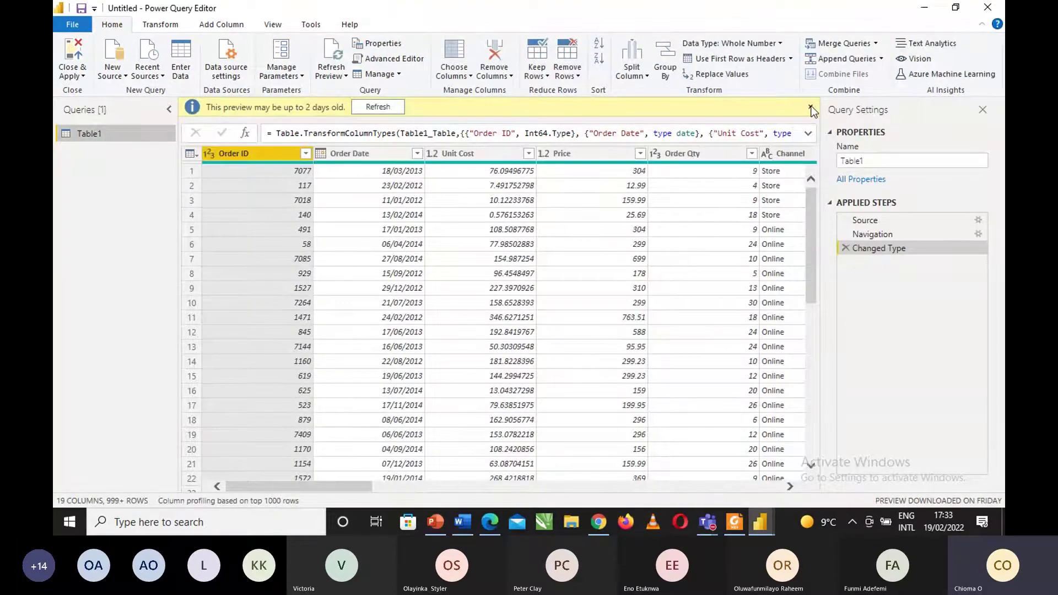
{"action": "left_click", "coordinate": [810, 107]}
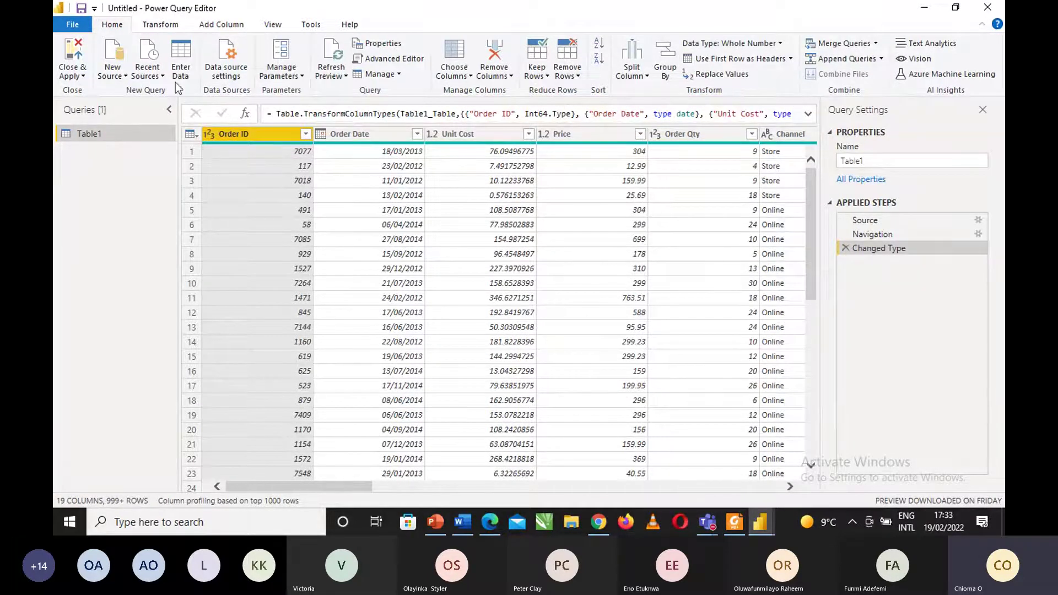
Add the Sales sheet from the Excel workbook "Sales - Copy (3) dirty" as a second query and dismiss the preview-age notice.
{"action": "left_click", "coordinate": [122, 76]}
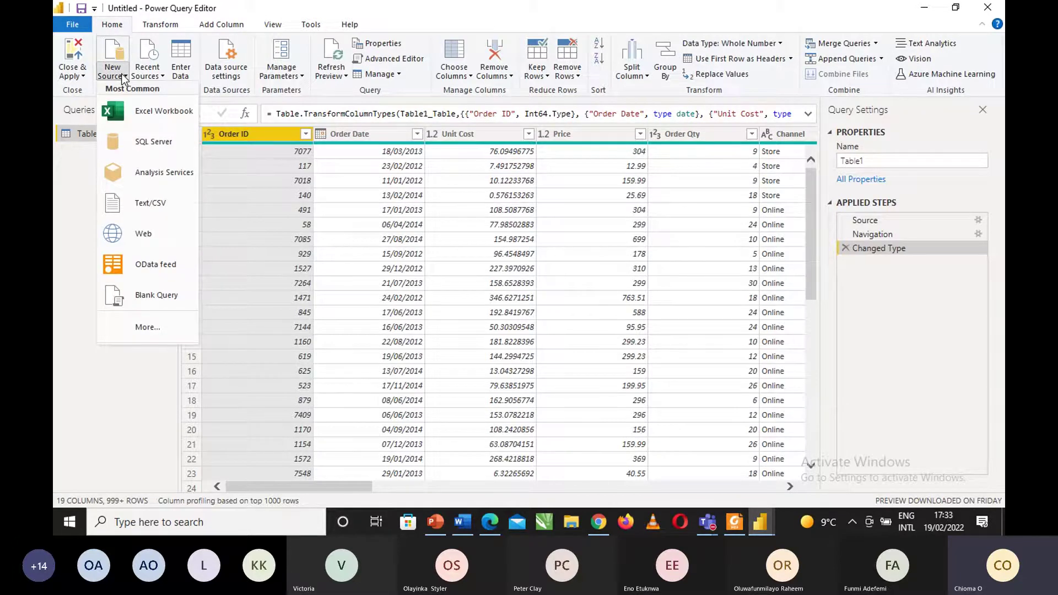
{"action": "left_click", "coordinate": [134, 108]}
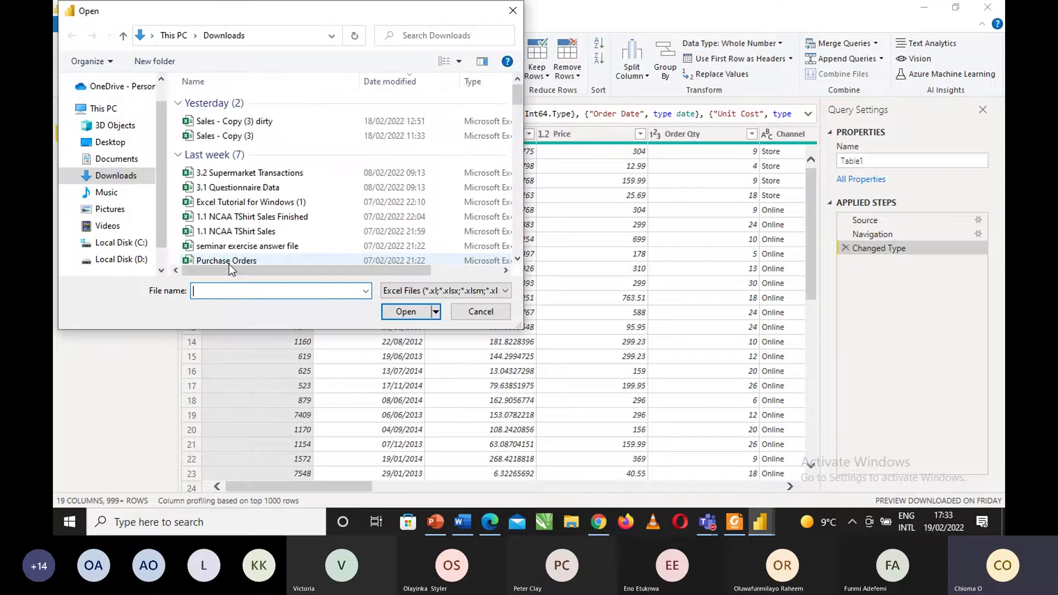
{"action": "left_click", "coordinate": [249, 122]}
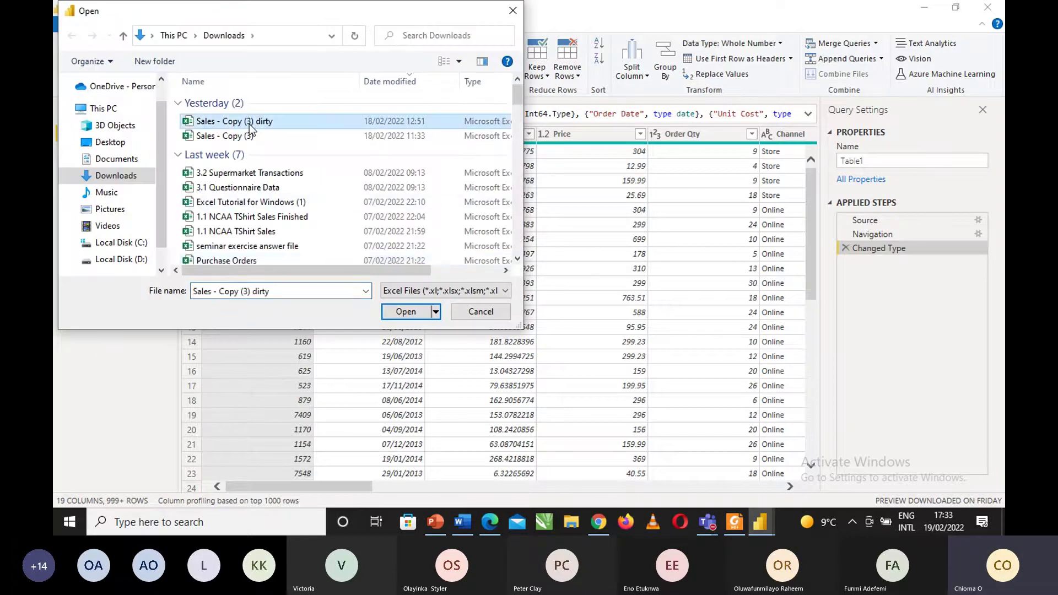
{"action": "left_click", "coordinate": [405, 311]}
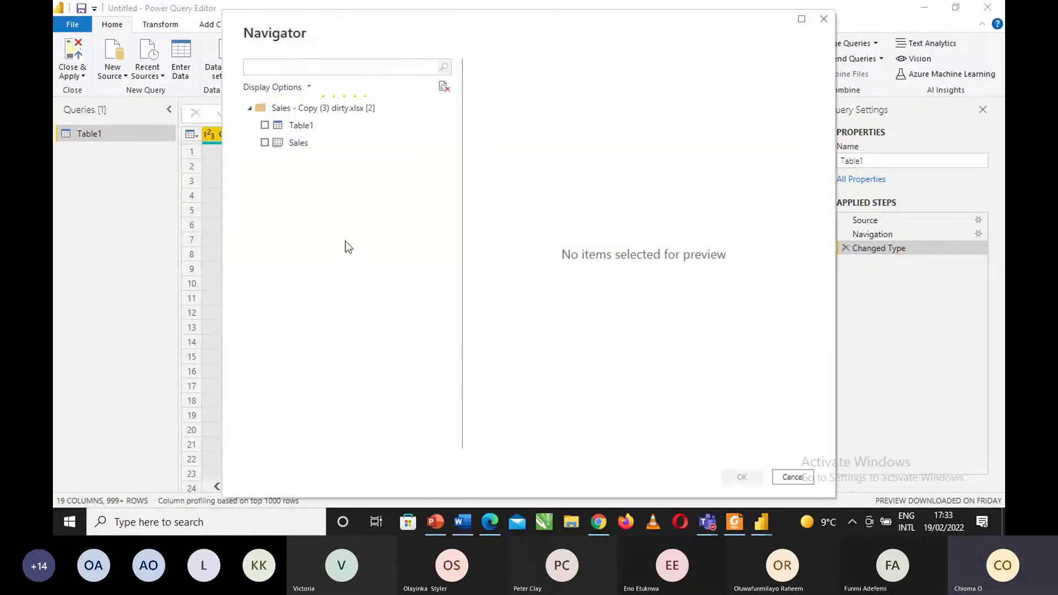
{"action": "left_click", "coordinate": [265, 143]}
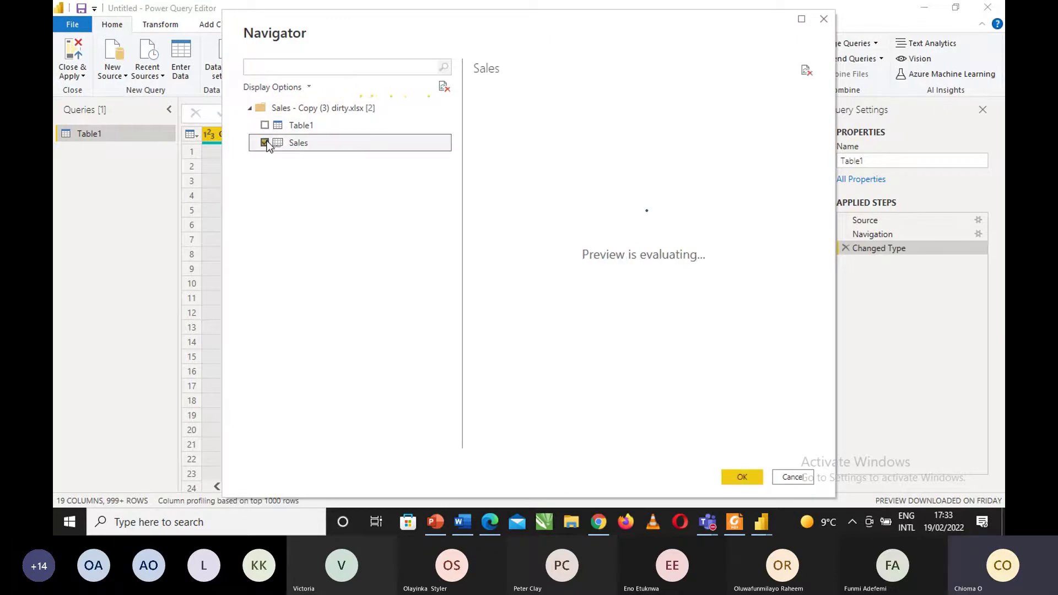
{"action": "left_click", "coordinate": [738, 478]}
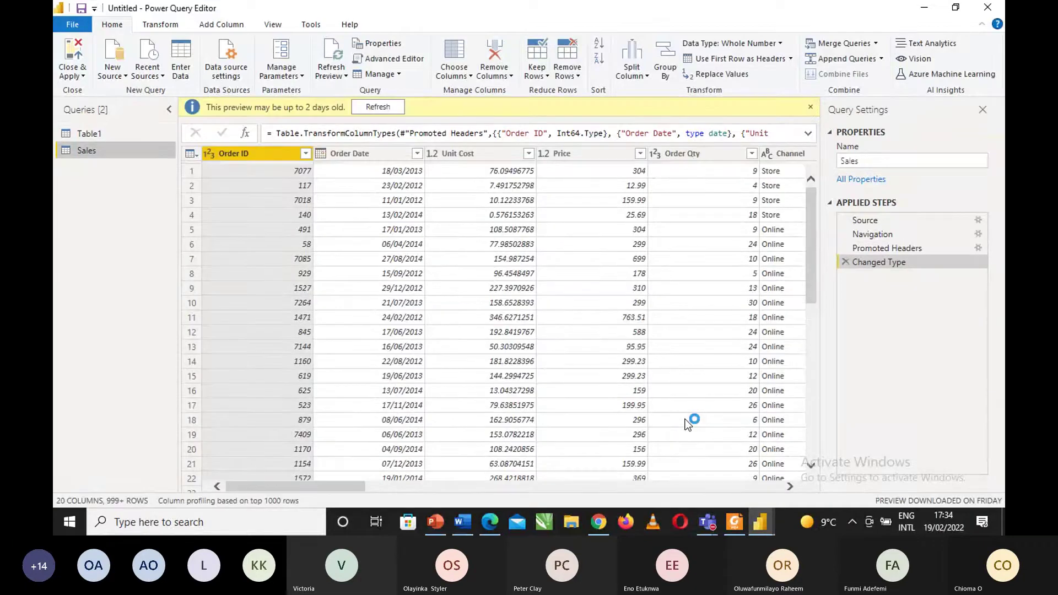
{"action": "left_click", "coordinate": [809, 107]}
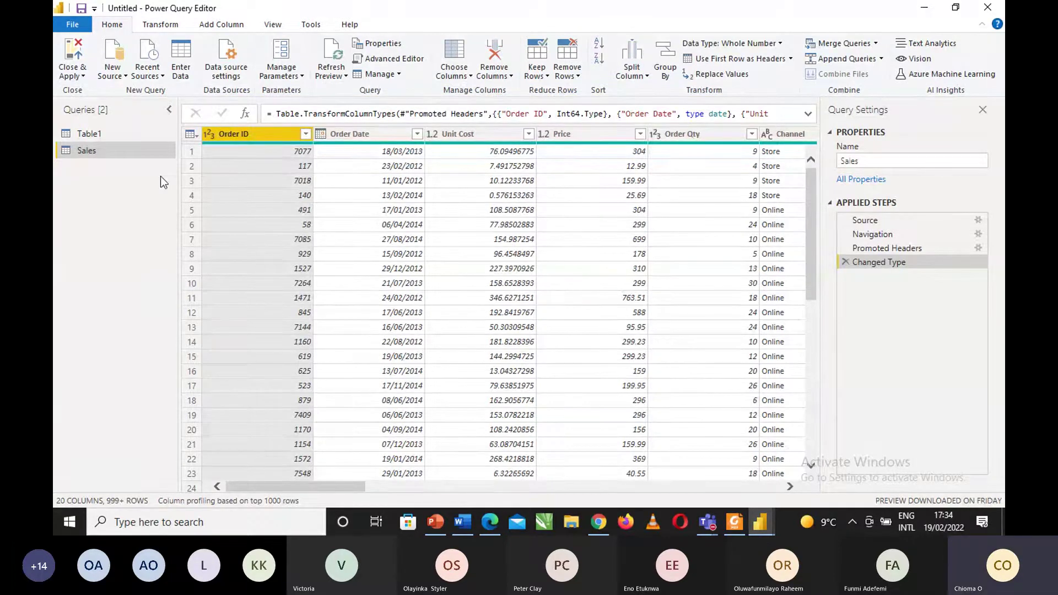
Compare the columns of the Table1 query with those of the Sales query, through to the last column of each.
{"action": "left_click", "coordinate": [131, 132]}
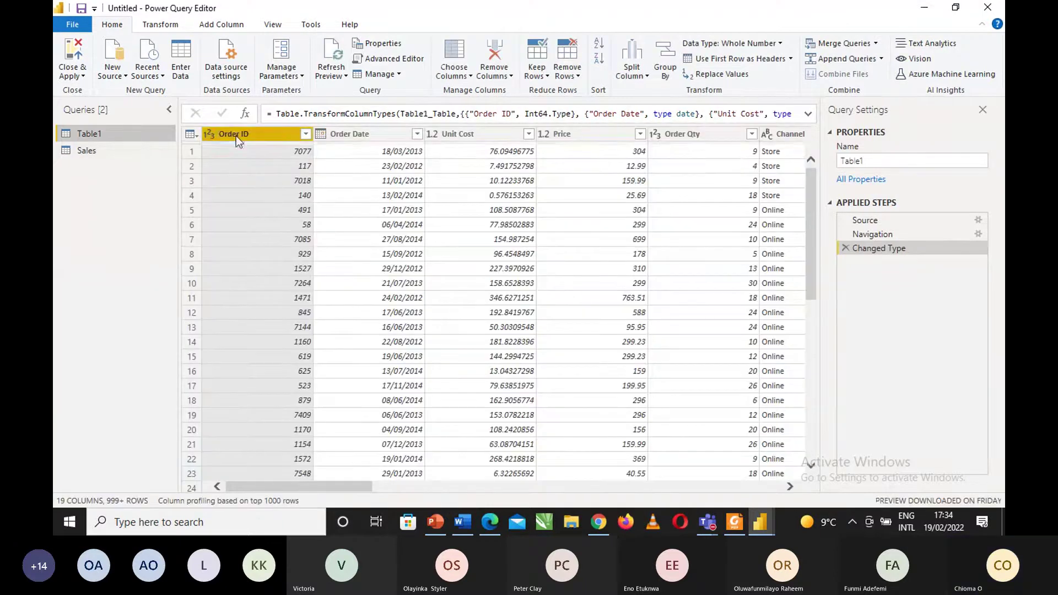
{"action": "left_click", "coordinate": [790, 487]}
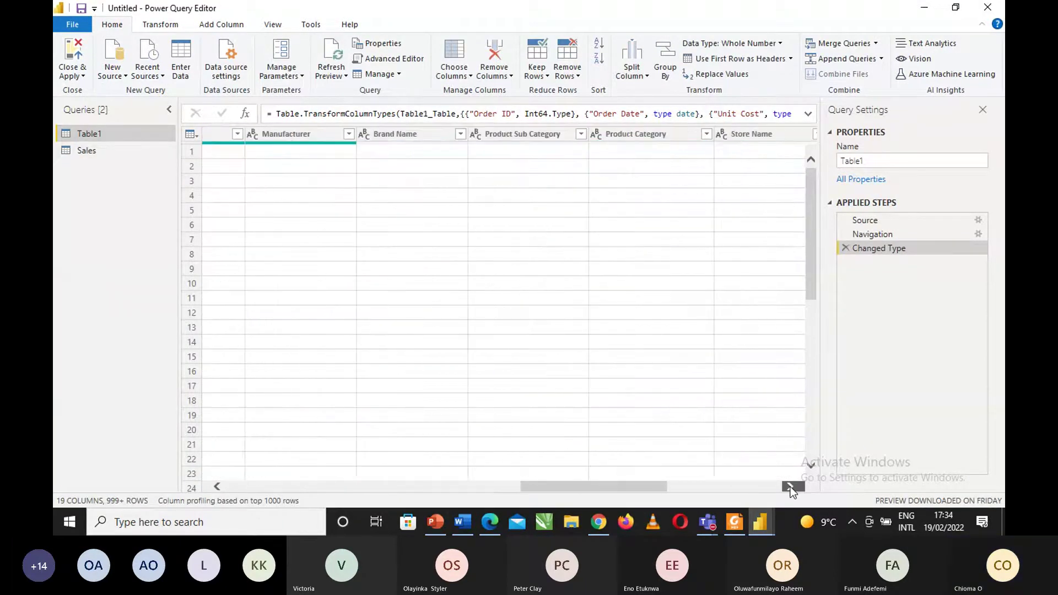
{"action": "left_click", "coordinate": [790, 487]}
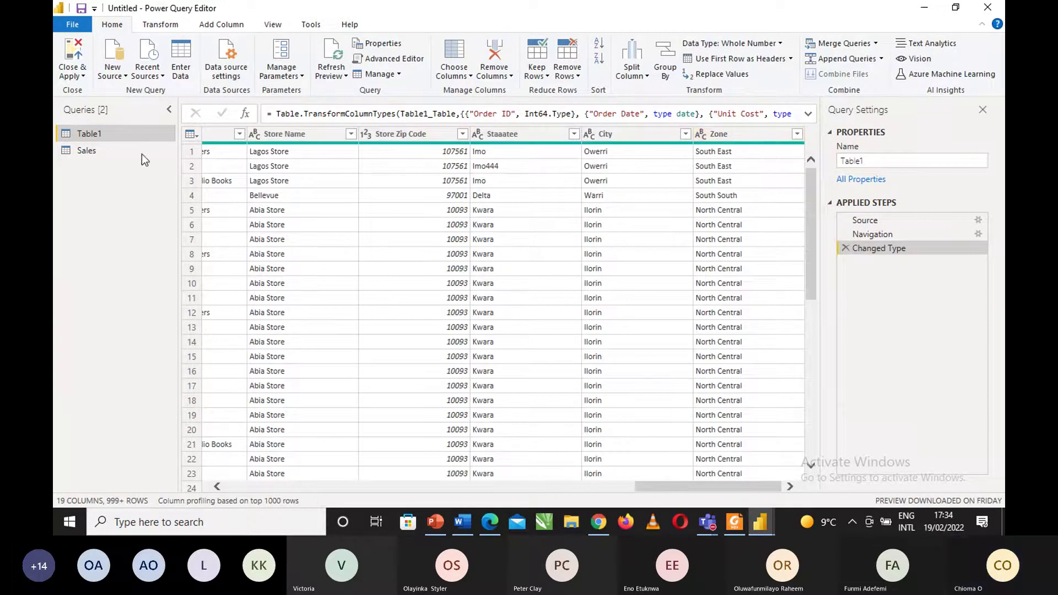
{"action": "left_click", "coordinate": [124, 148]}
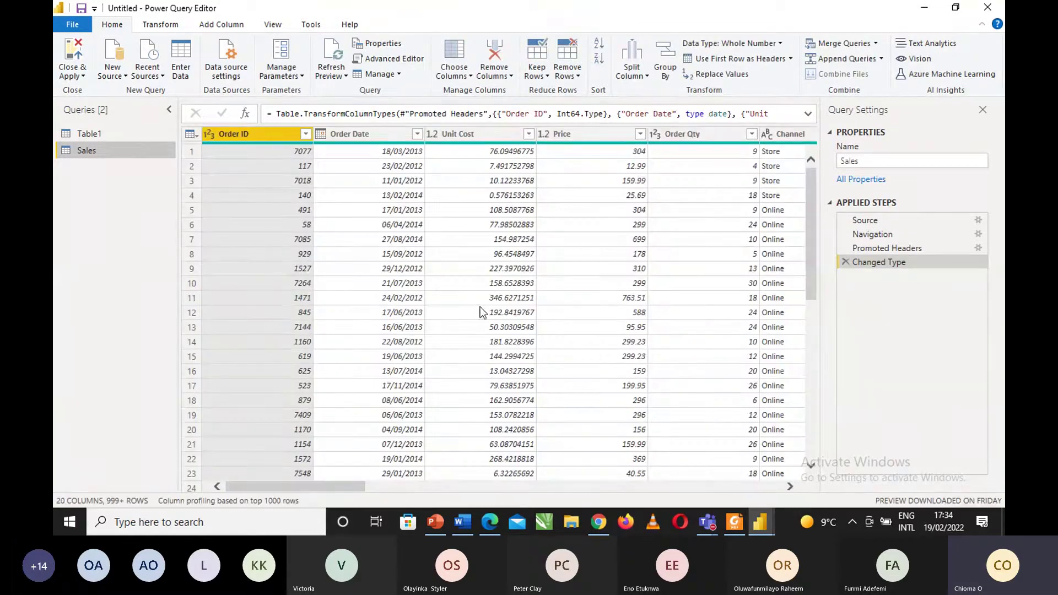
{"action": "left_click", "coordinate": [757, 485]}
{"action": "left_click", "coordinate": [756, 485]}
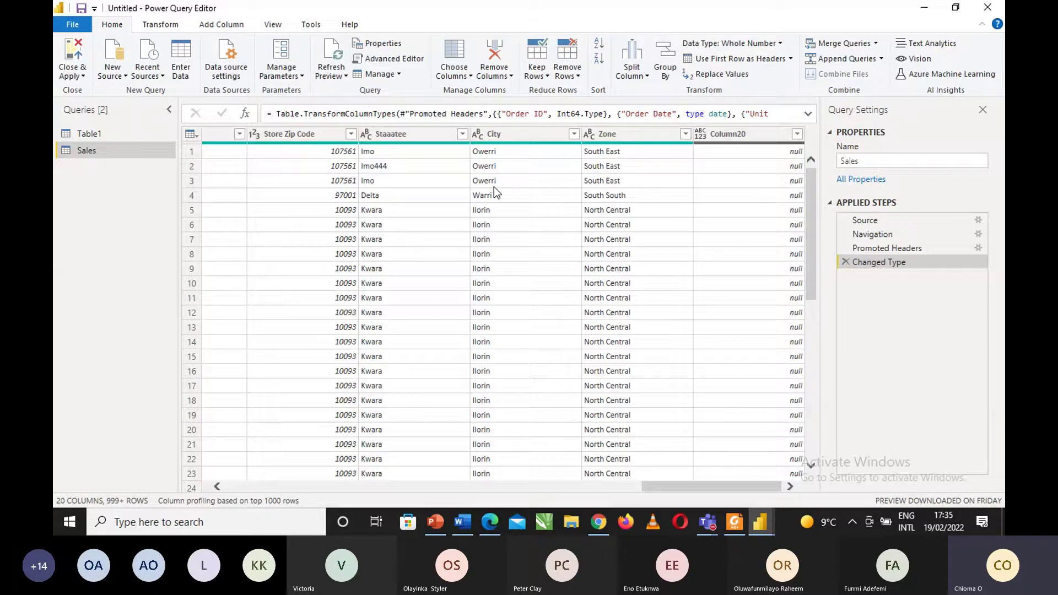
Recheck the final columns of Table1 against Sales, and examine the values down Column20 in Sales.
{"action": "left_click", "coordinate": [160, 138]}
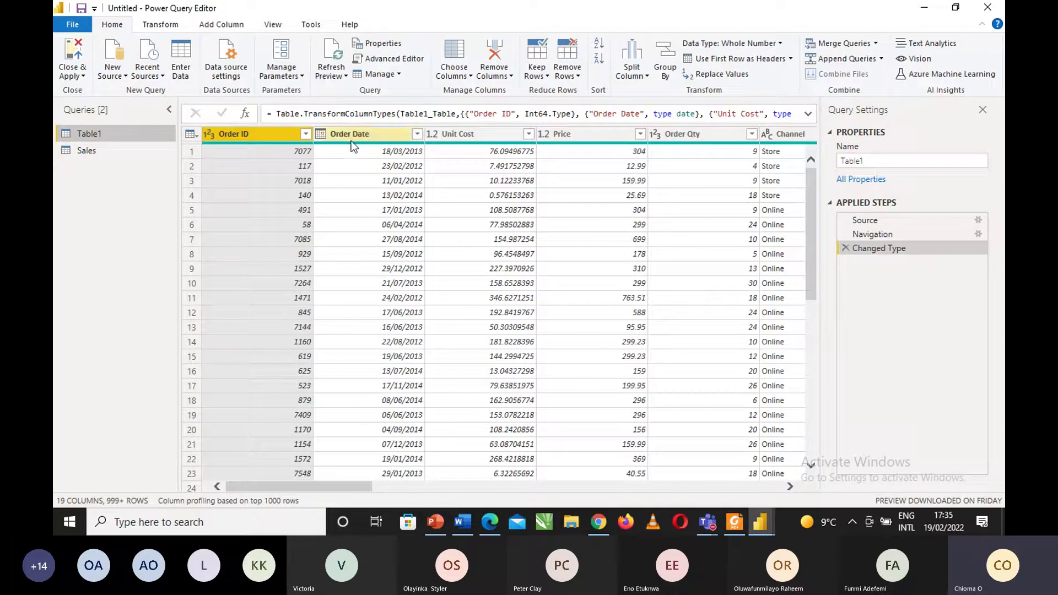
{"action": "left_click", "coordinate": [790, 486]}
{"action": "left_click_drag", "start_coordinate": [789, 487], "coordinate": [788, 487]}
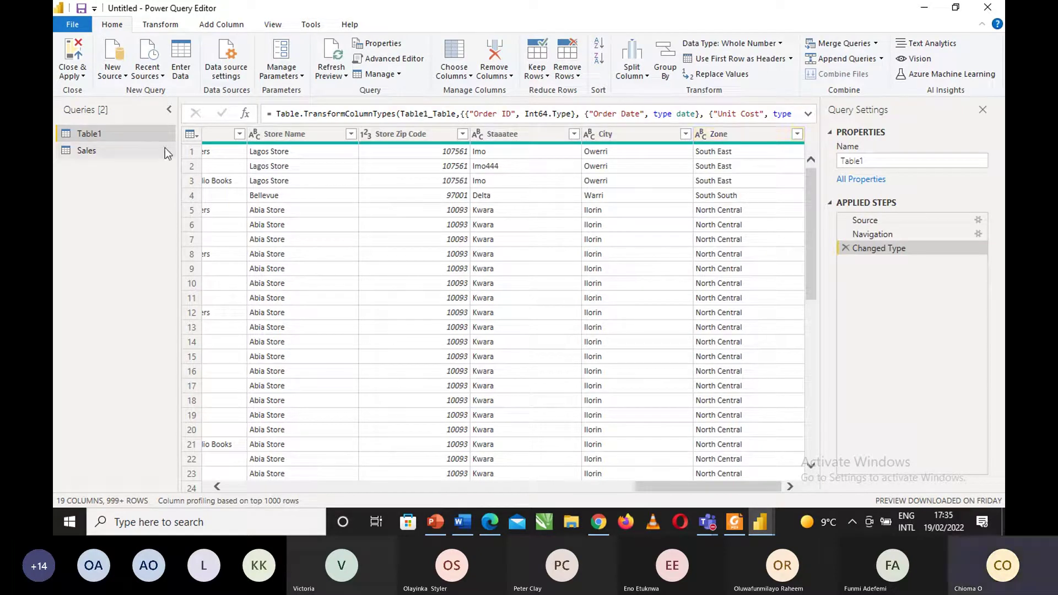
{"action": "left_click", "coordinate": [136, 155]}
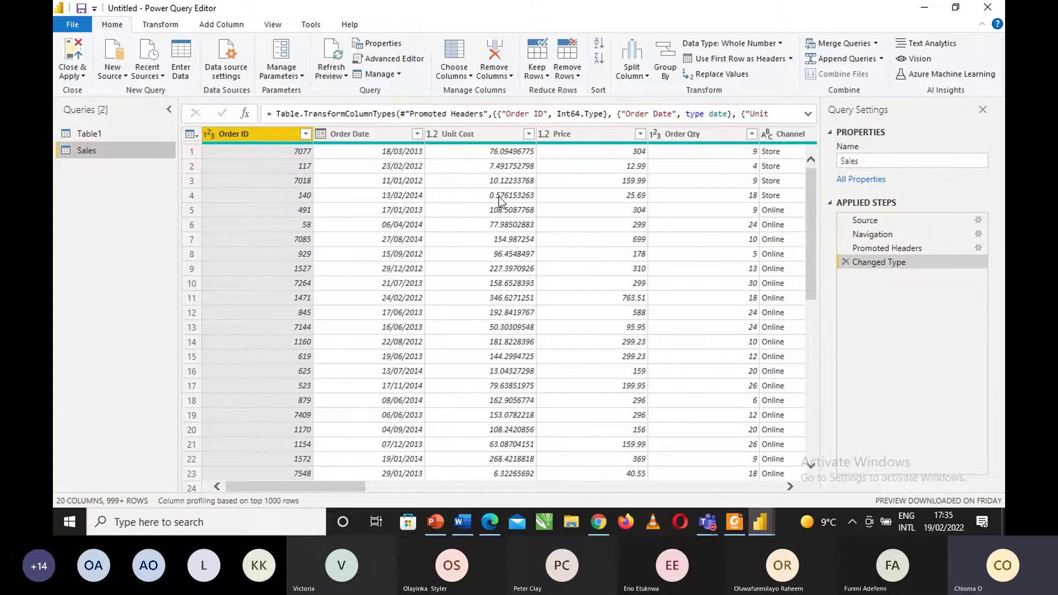
{"action": "left_click", "coordinate": [788, 487]}
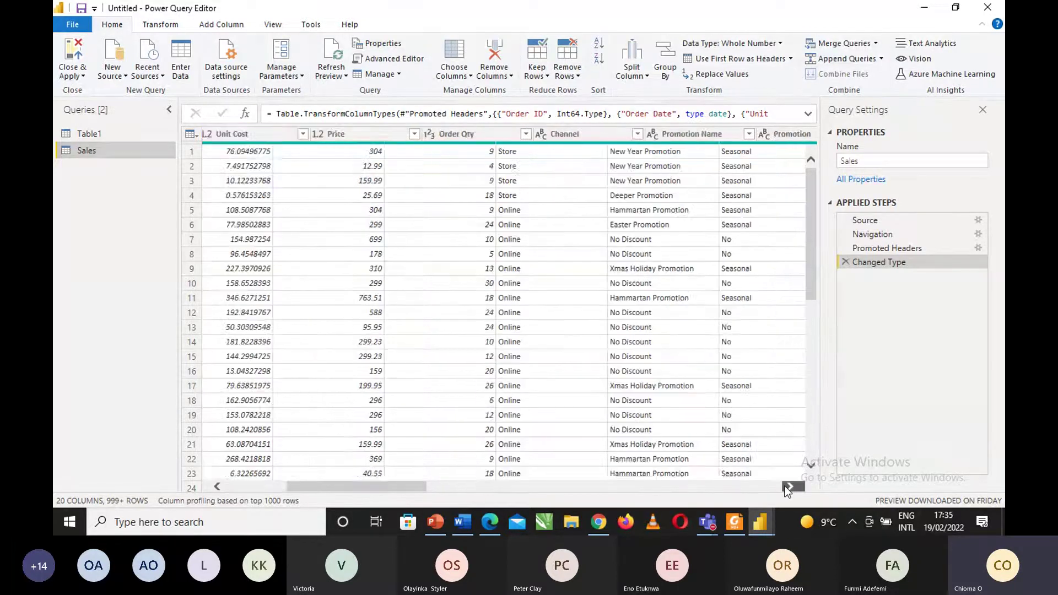
{"action": "left_click_drag", "start_coordinate": [788, 487], "coordinate": [787, 490]}
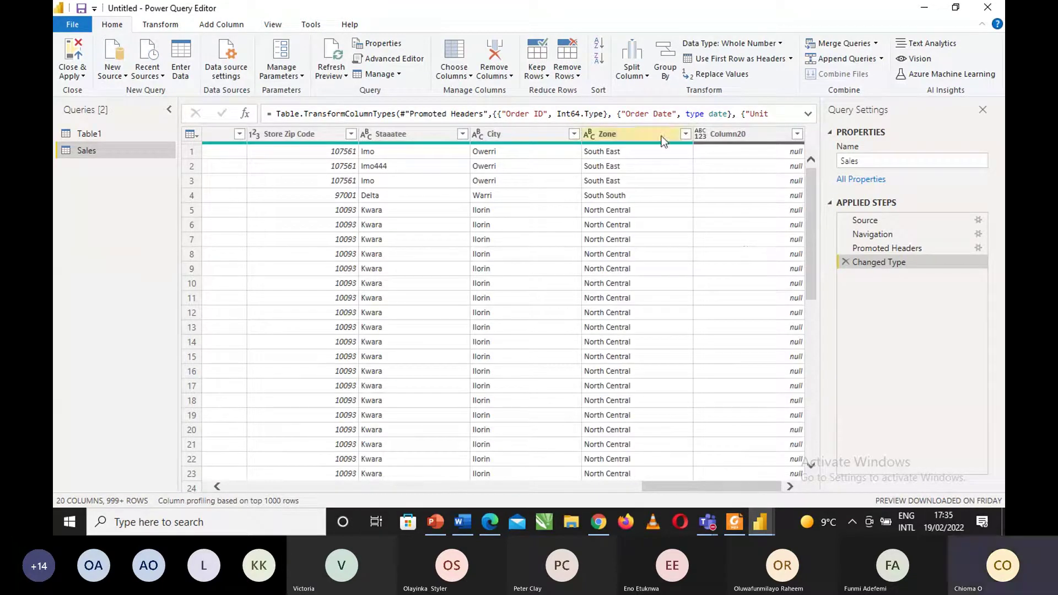
{"action": "left_click", "coordinate": [716, 138]}
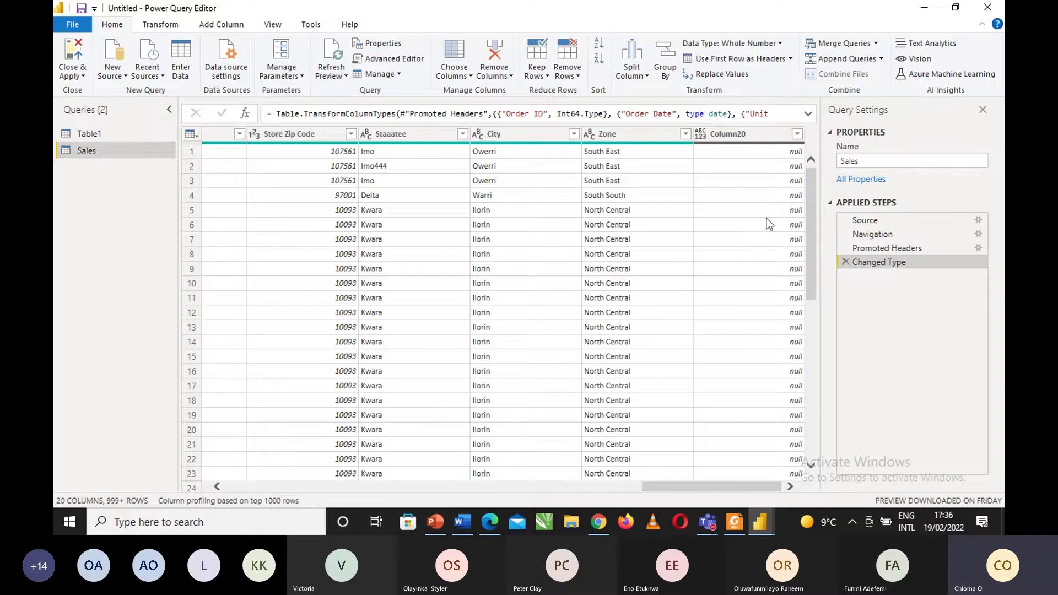
{"action": "left_click_drag", "start_coordinate": [809, 272], "coordinate": [818, 213]}
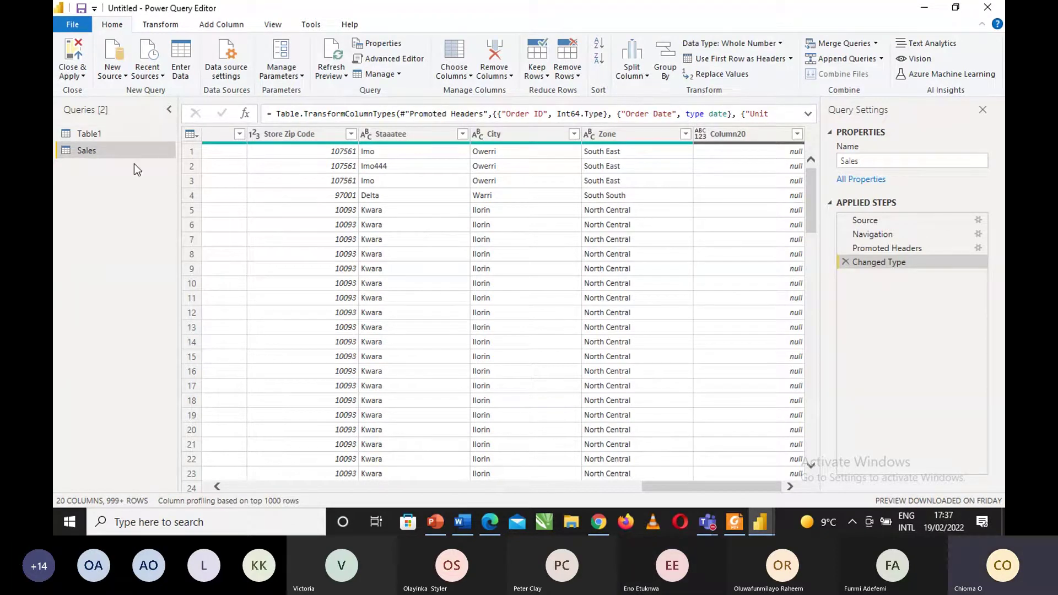
Delete the Table1 query and confirm its removal.
{"action": "left_click", "coordinate": [102, 134]}
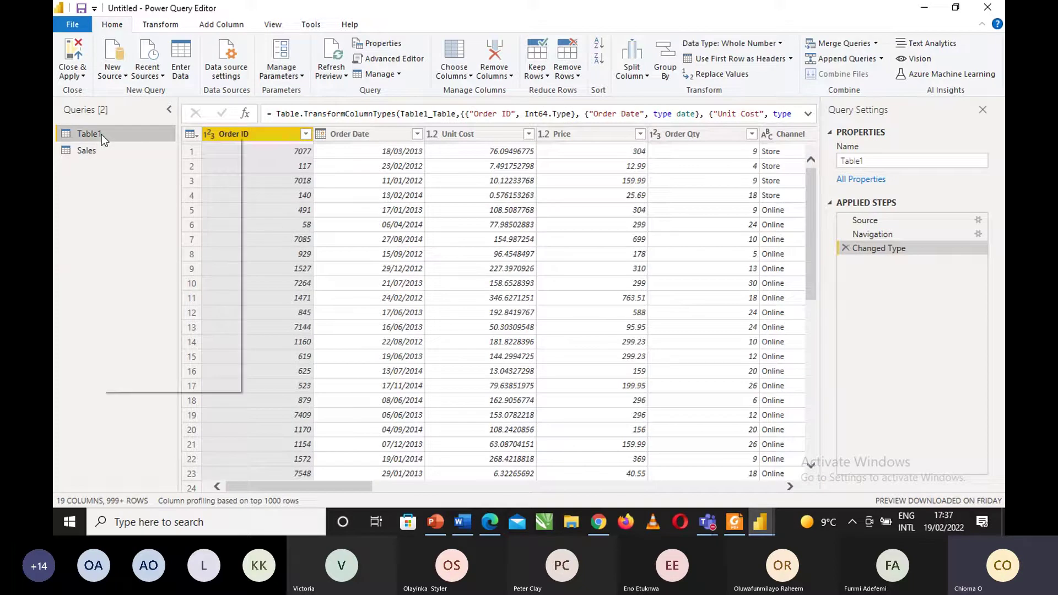
{"action": "right_click", "coordinate": [101, 135]}
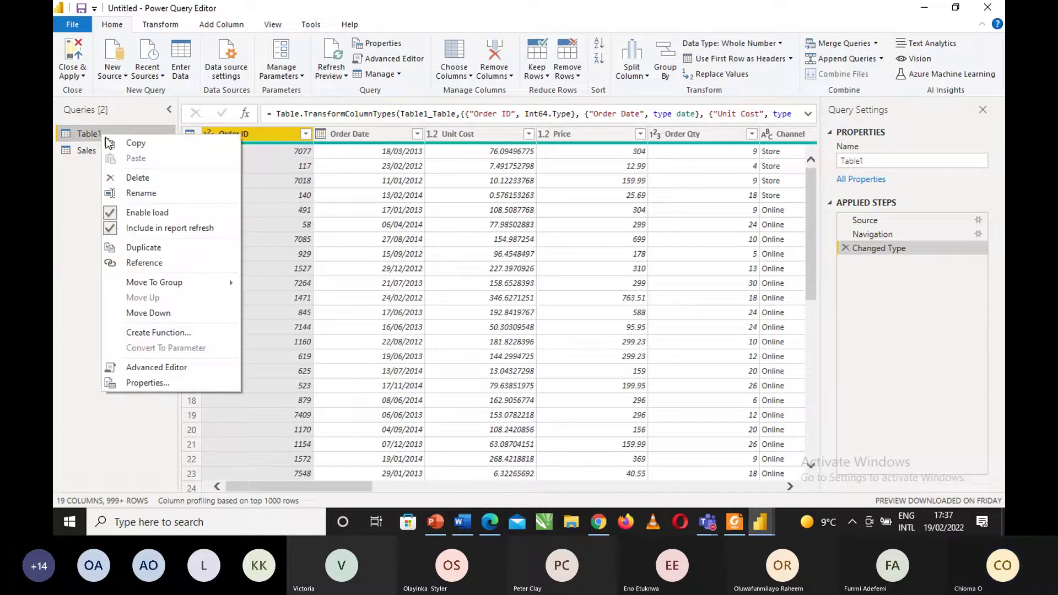
{"action": "left_click", "coordinate": [133, 182]}
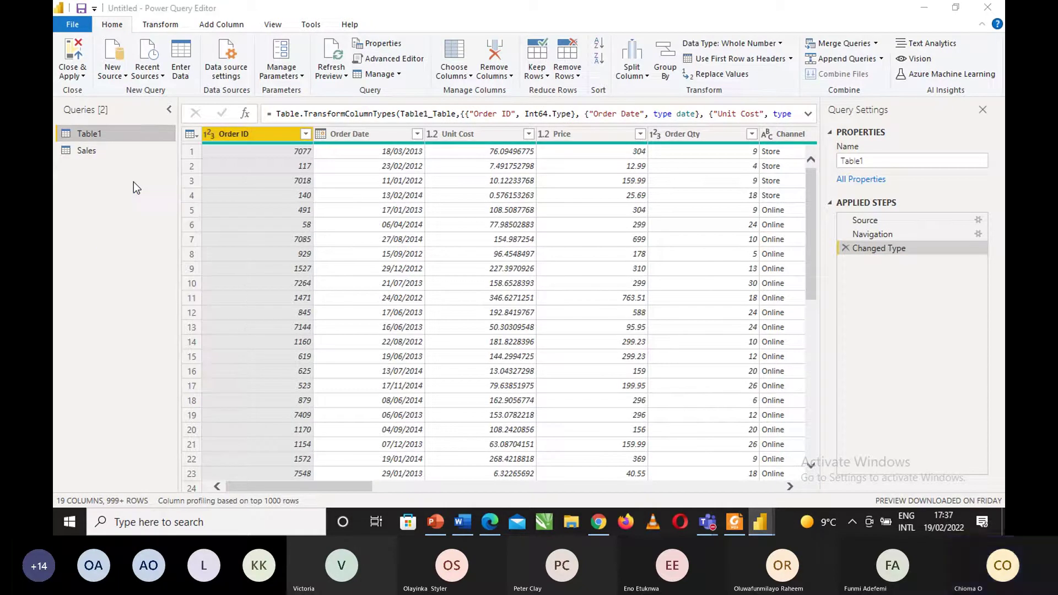
{"action": "left_click", "coordinate": [577, 286]}
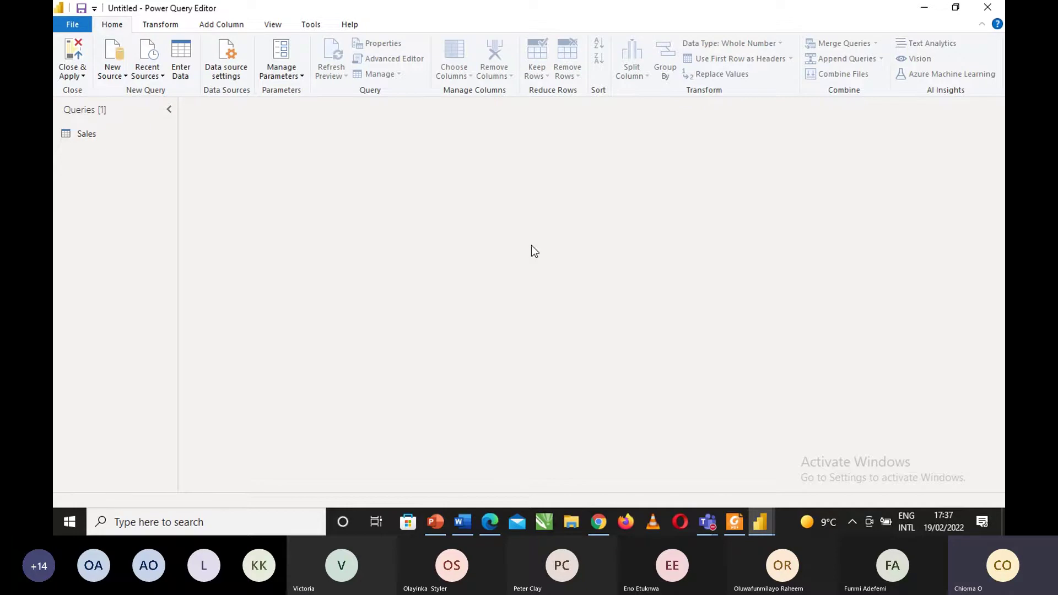
Display the Sales query and review the data type options available for the Order ID column.
{"action": "left_click", "coordinate": [100, 136]}
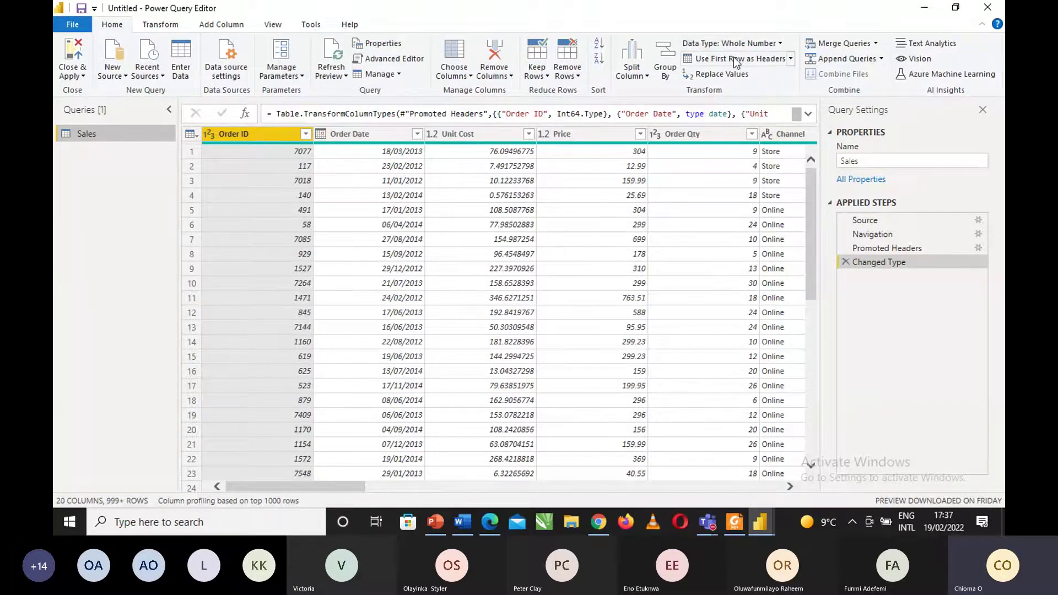
{"action": "left_click", "coordinate": [780, 43]}
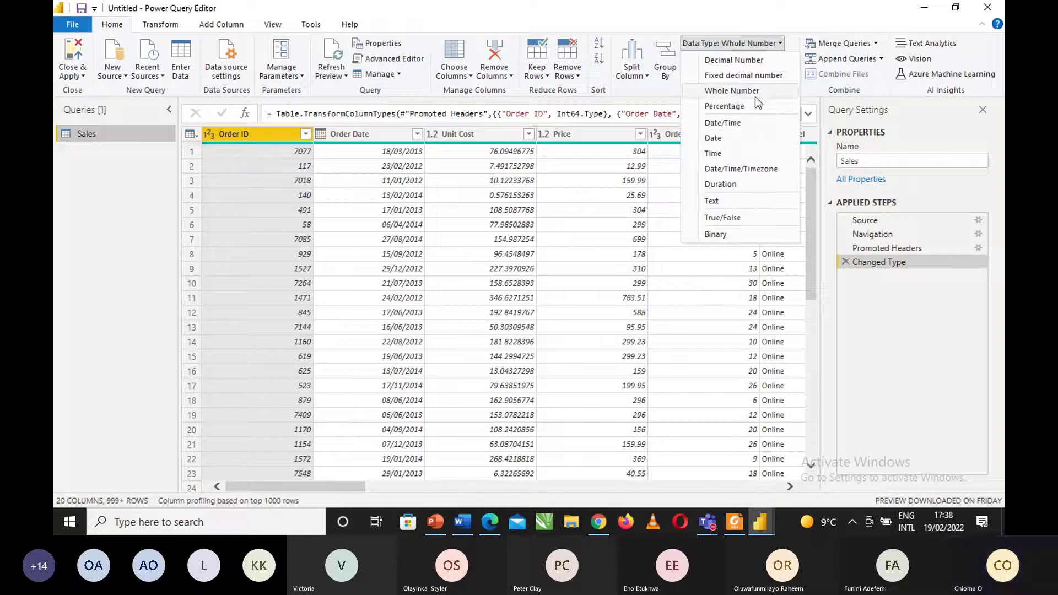
{"action": "left_click", "coordinate": [264, 135]}
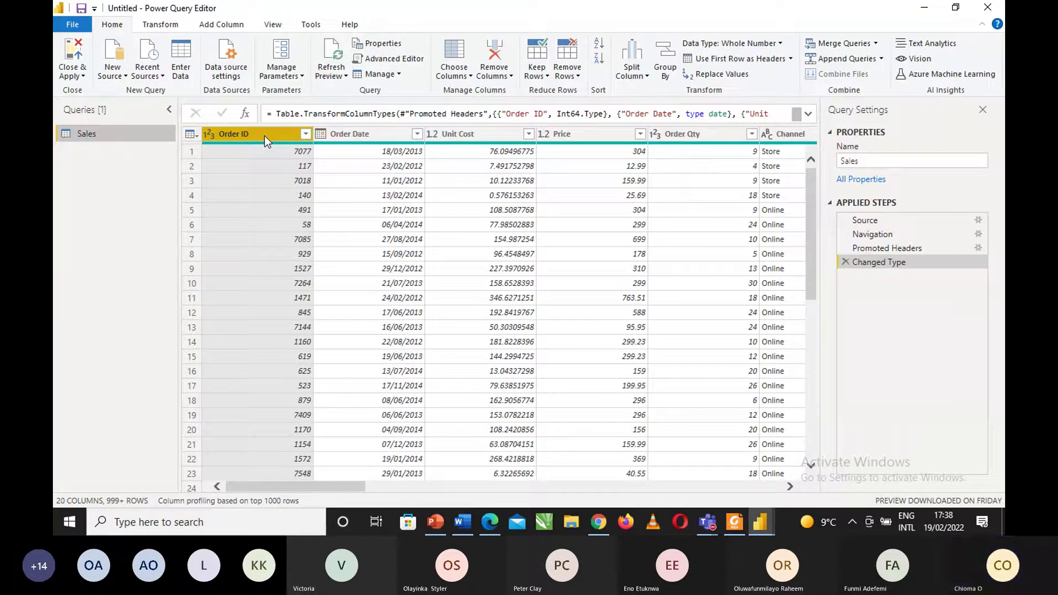
Change the Order ID column's data type to Text, replacing the existing type conversion.
{"action": "left_click", "coordinate": [206, 138]}
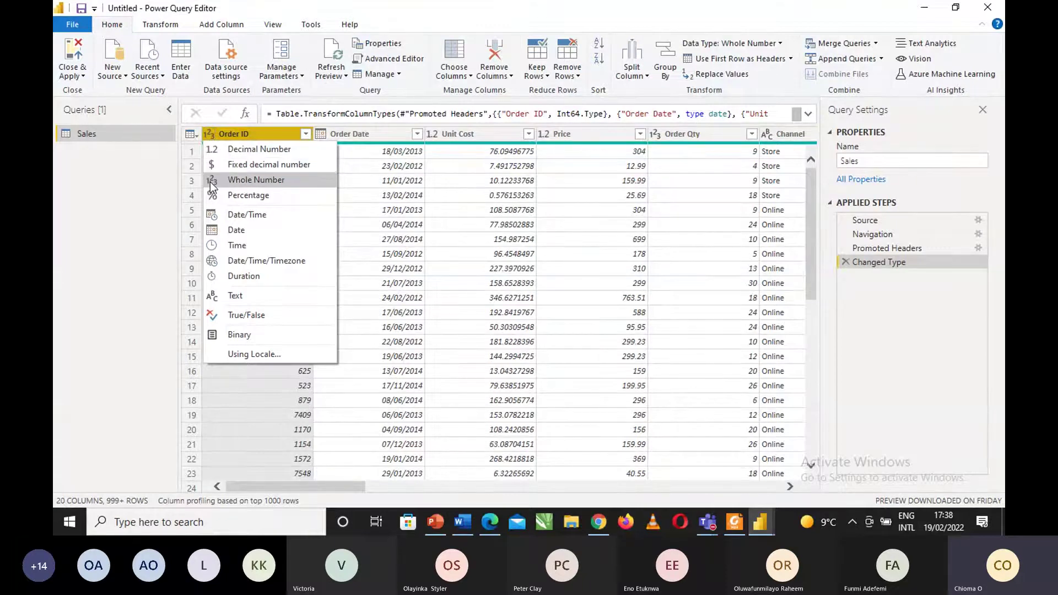
{"action": "left_click", "coordinate": [207, 134]}
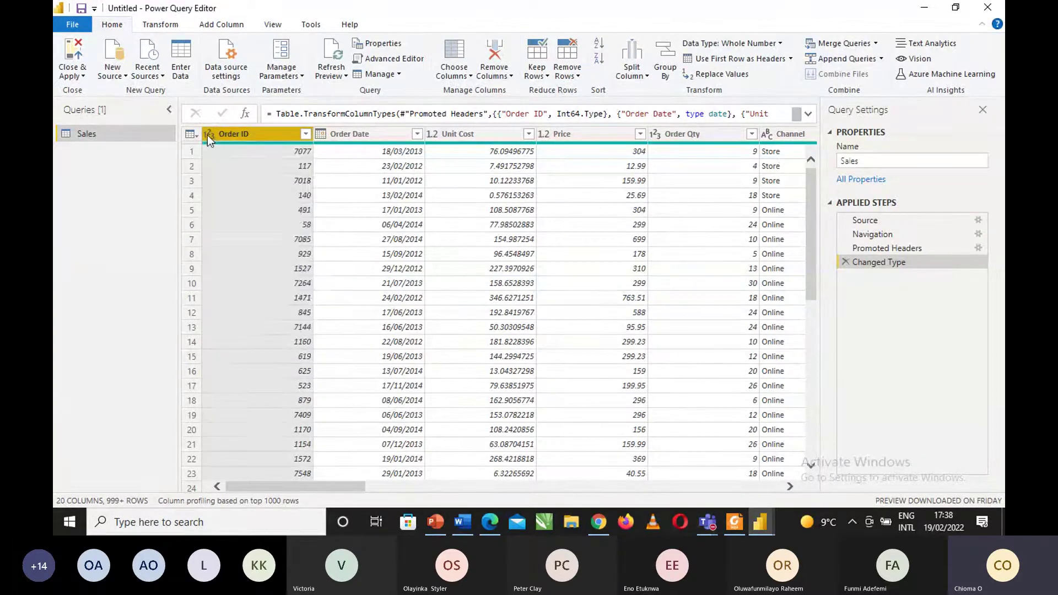
{"action": "left_click", "coordinate": [207, 134]}
{"action": "left_click", "coordinate": [140, 197]}
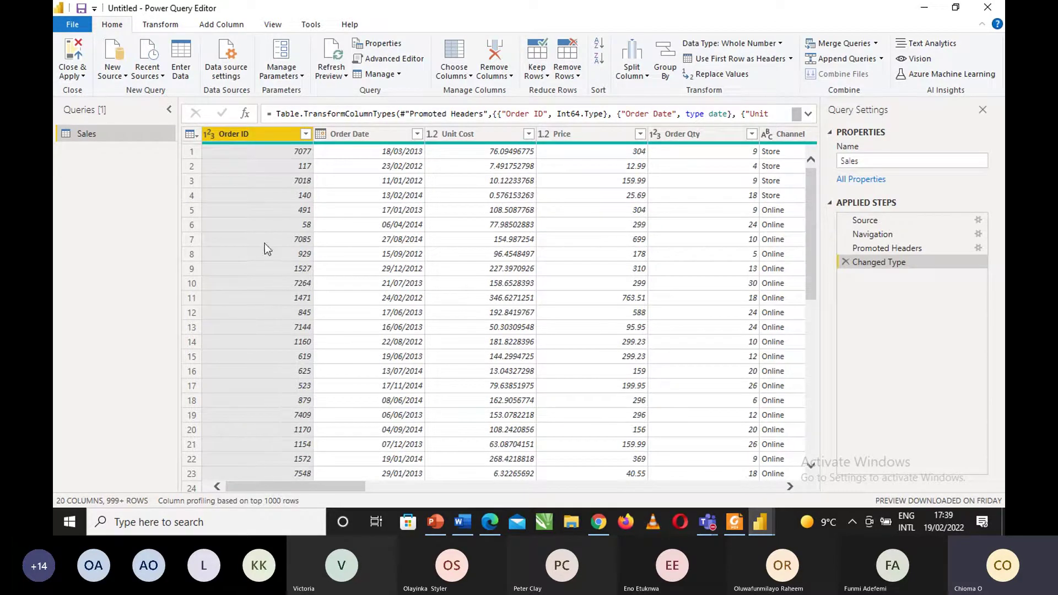
{"action": "left_click", "coordinate": [210, 136]}
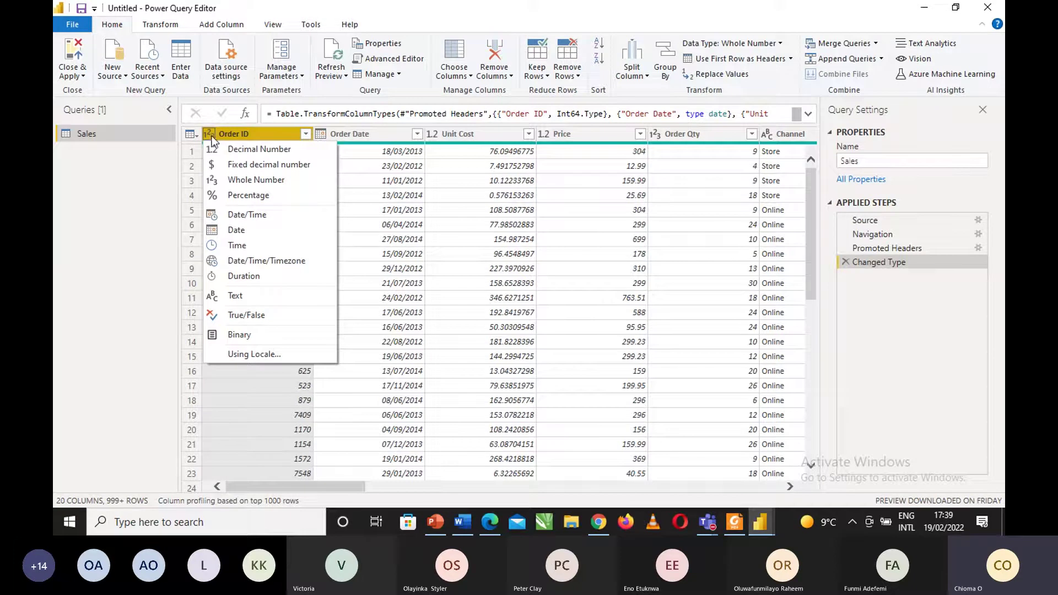
{"action": "left_click", "coordinate": [236, 299]}
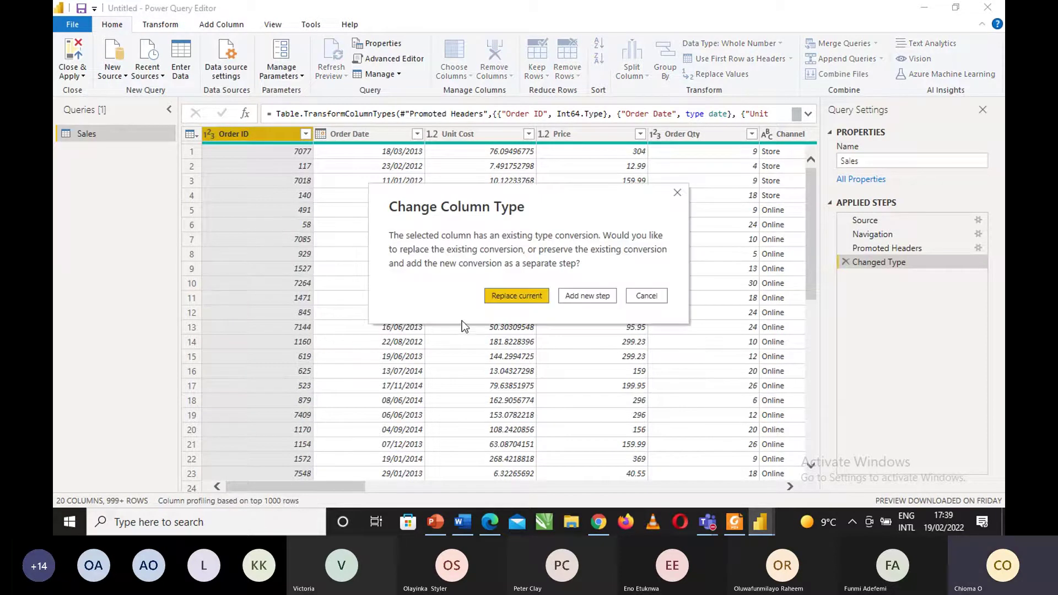
{"action": "left_click", "coordinate": [495, 299]}
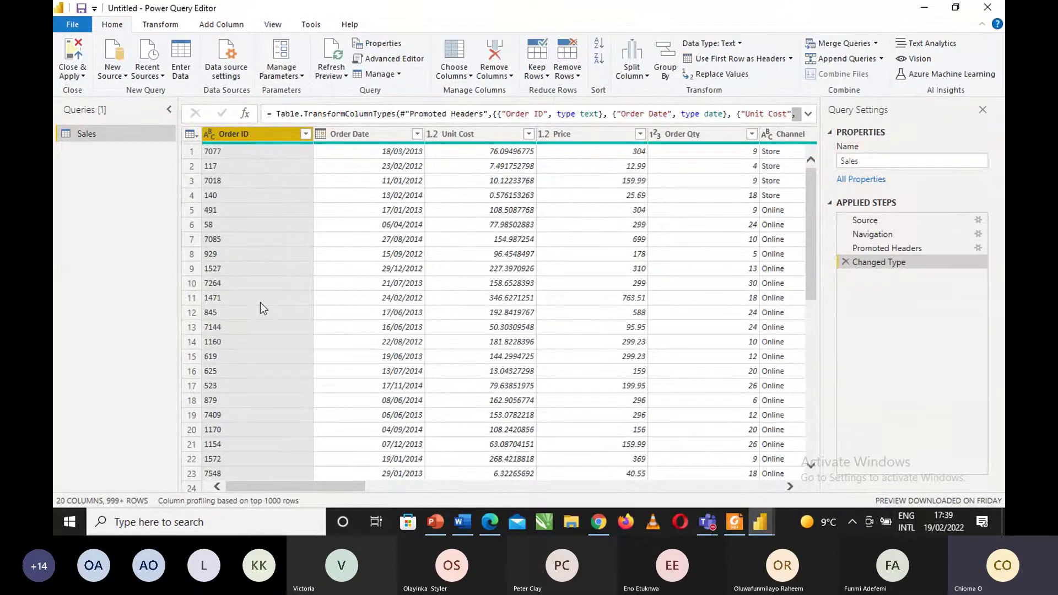
{"action": "left_click", "coordinate": [263, 220]}
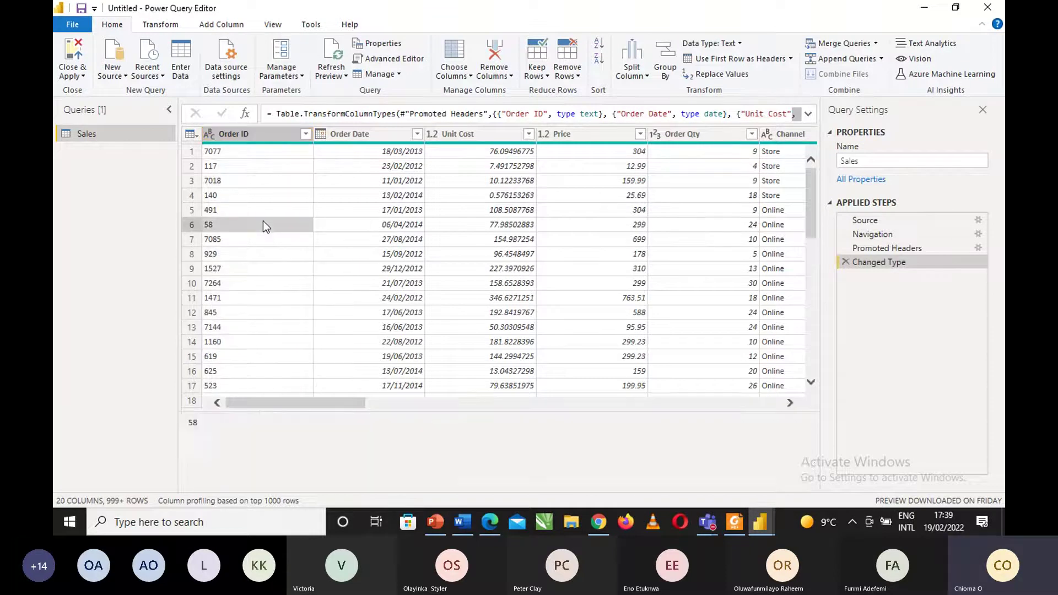
{"action": "left_click", "coordinate": [210, 137]}
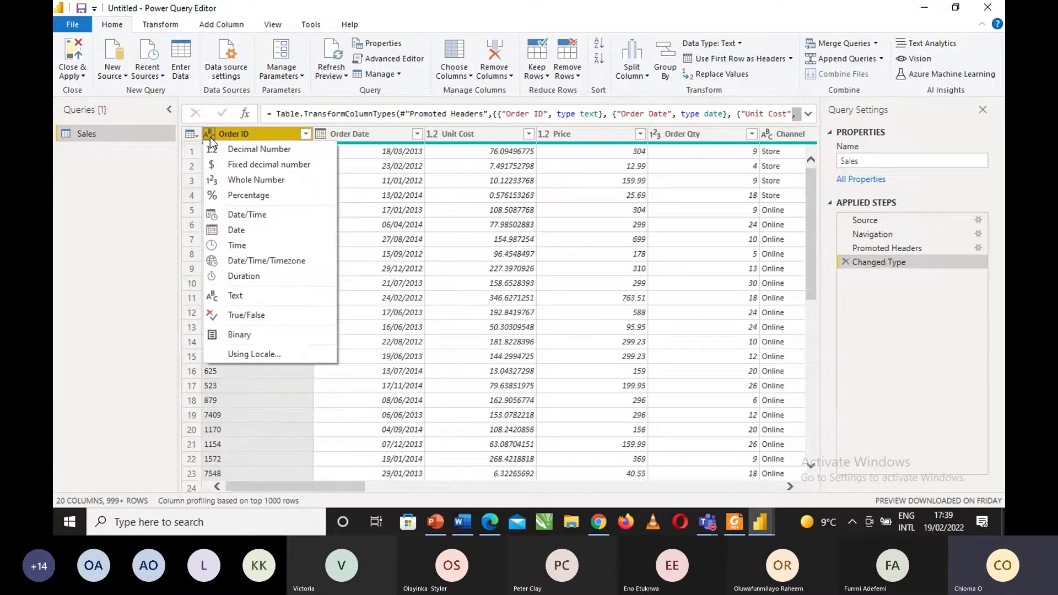
{"action": "left_click", "coordinate": [237, 295]}
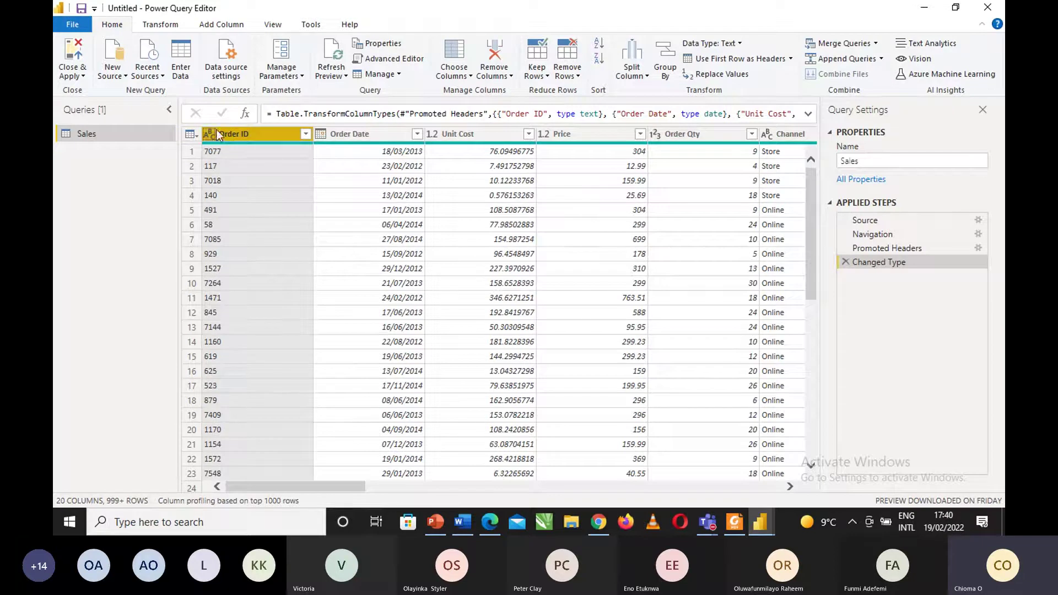
Review the data type options for Order Date and check the types of the columns from there to Store Zip Code.
{"action": "left_click", "coordinate": [322, 136]}
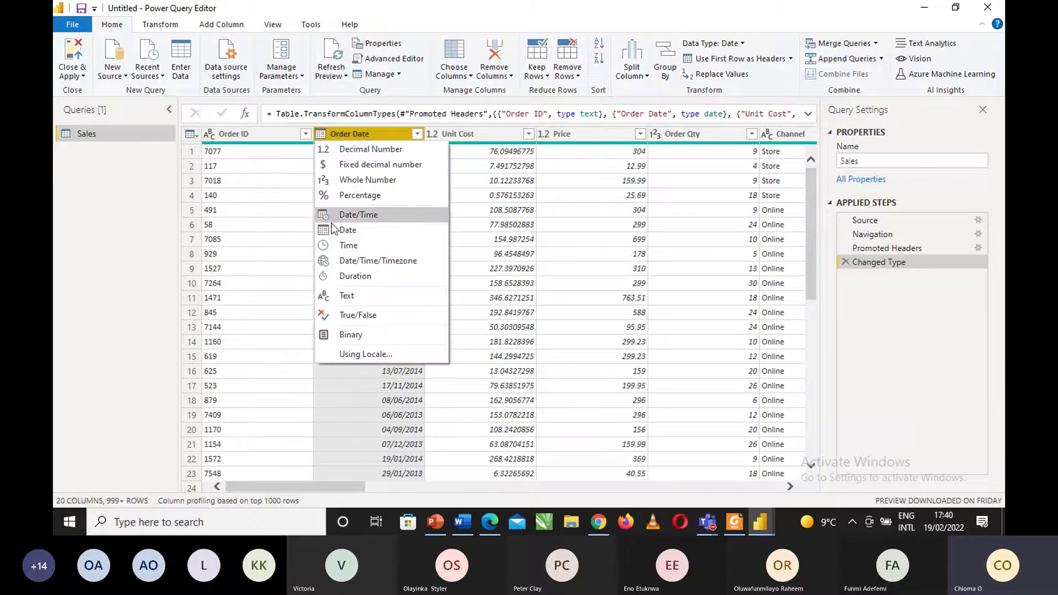
{"action": "left_click", "coordinate": [348, 398]}
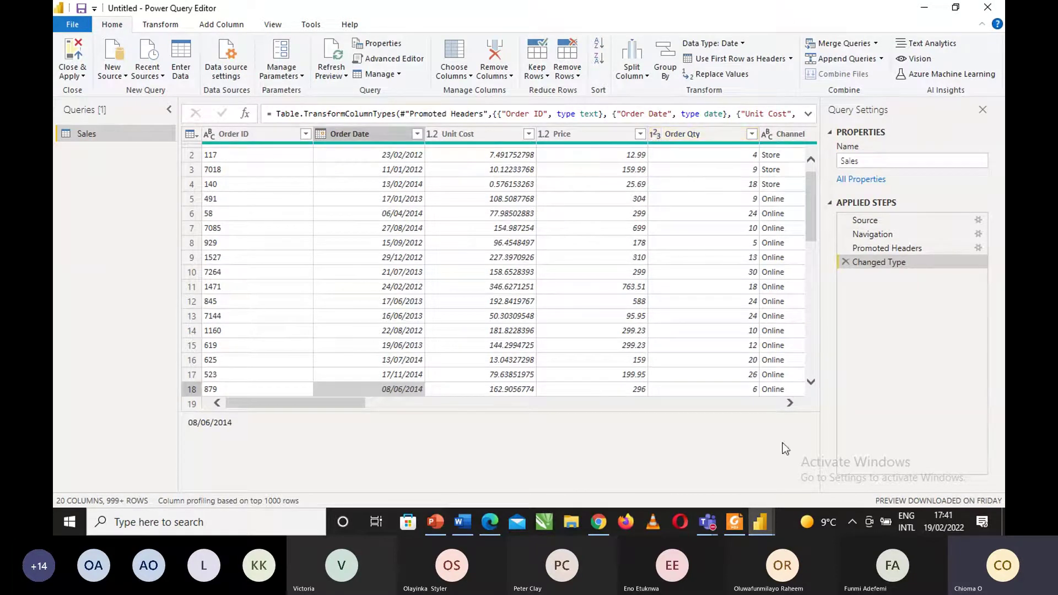
{"action": "left_click", "coordinate": [789, 403]}
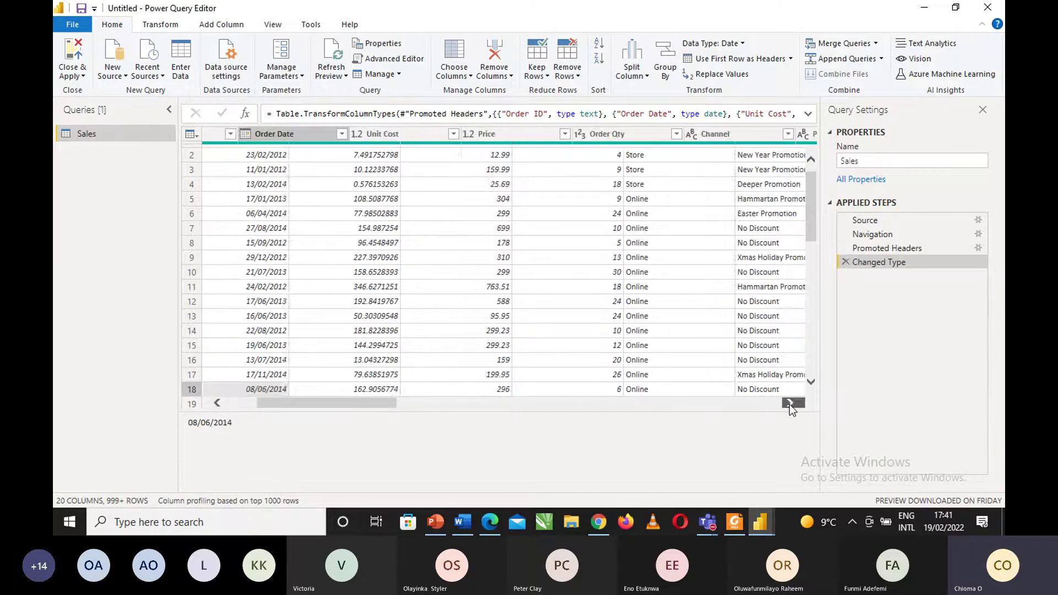
{"action": "left_click", "coordinate": [789, 403]}
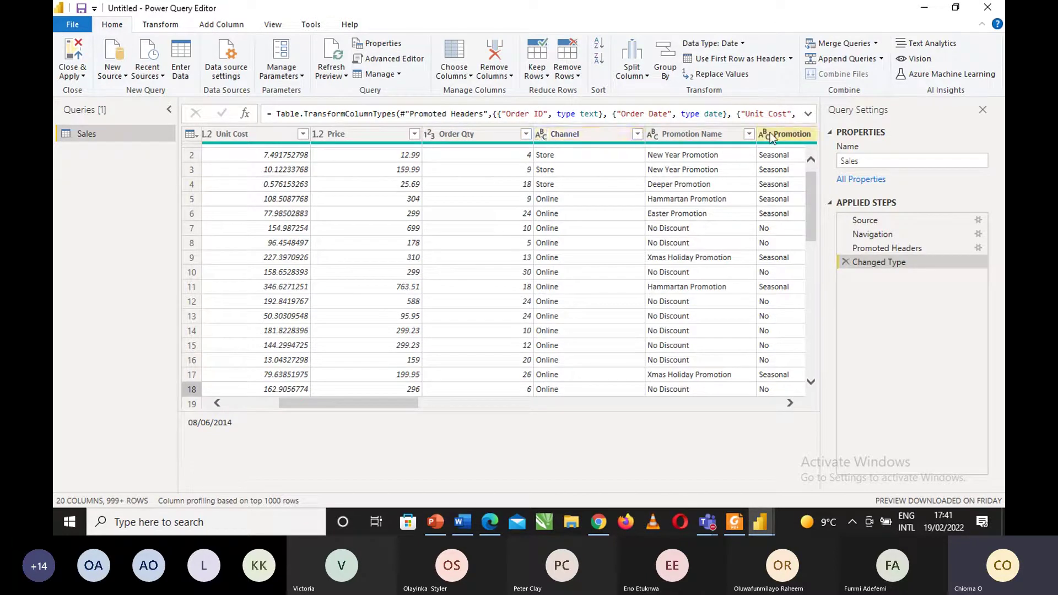
{"action": "left_click_drag", "start_coordinate": [791, 406], "coordinate": [790, 405]}
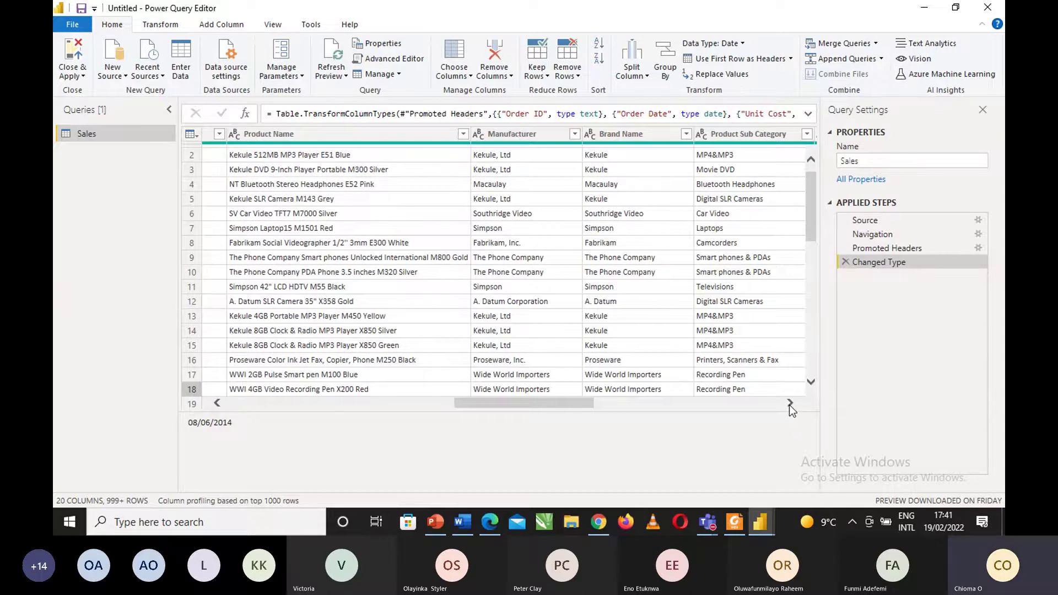
{"action": "left_click_drag", "start_coordinate": [788, 405], "coordinate": [789, 405]}
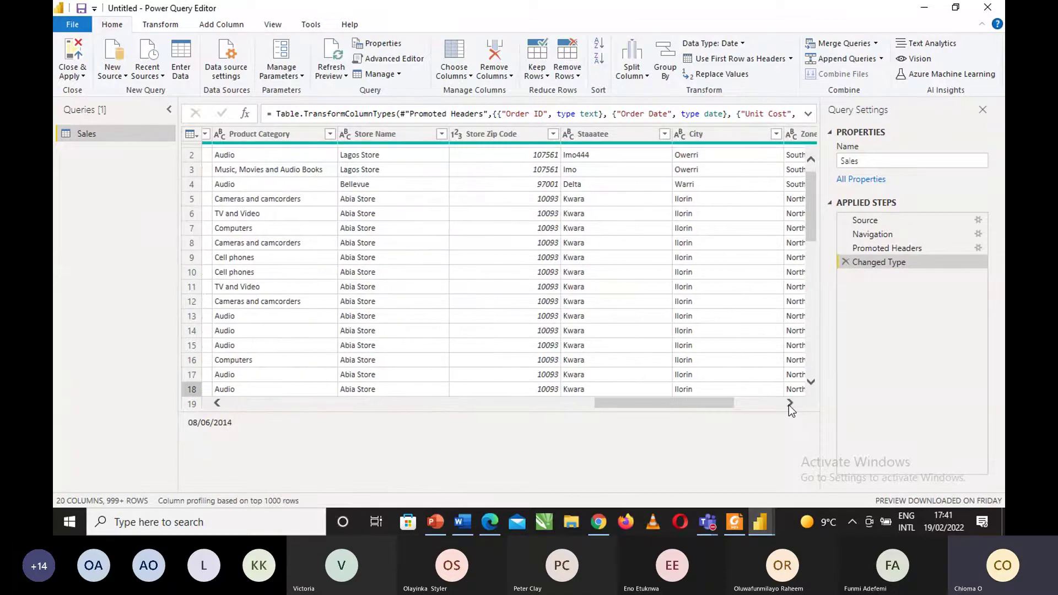
Change the Store Zip Code column's data type to Text, replacing the existing type conversion.
{"action": "left_click", "coordinate": [456, 135]}
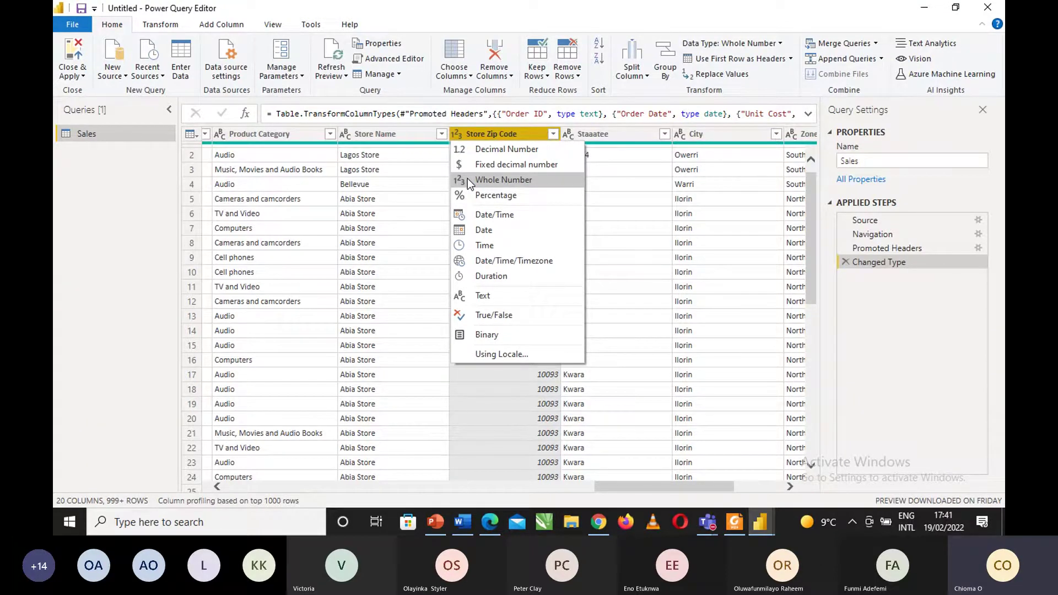
{"action": "left_click", "coordinate": [454, 137]}
{"action": "left_click", "coordinate": [454, 138]}
{"action": "left_click", "coordinate": [454, 137]}
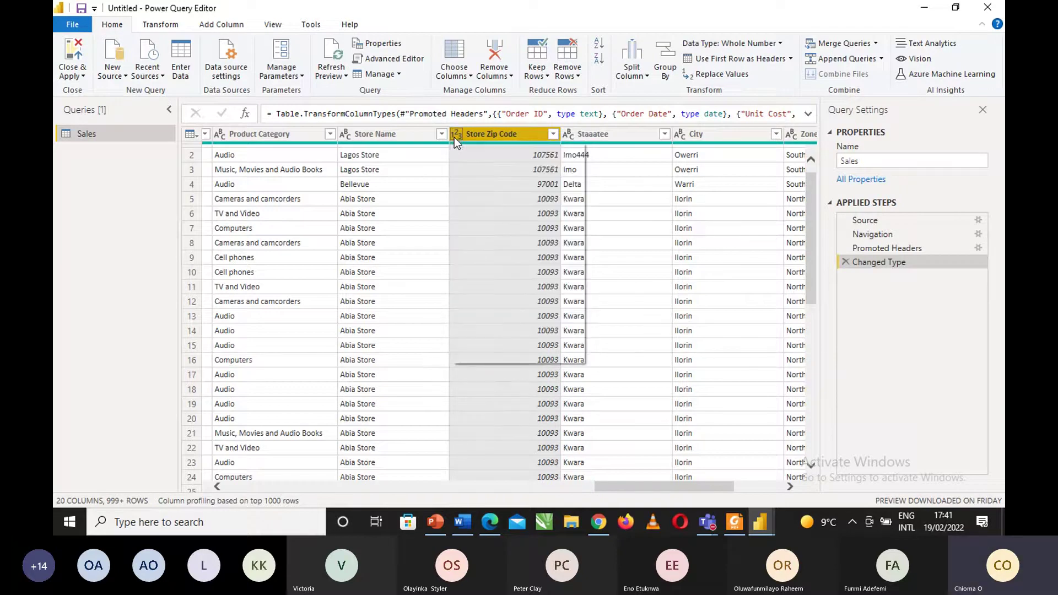
{"action": "left_click", "coordinate": [454, 137]}
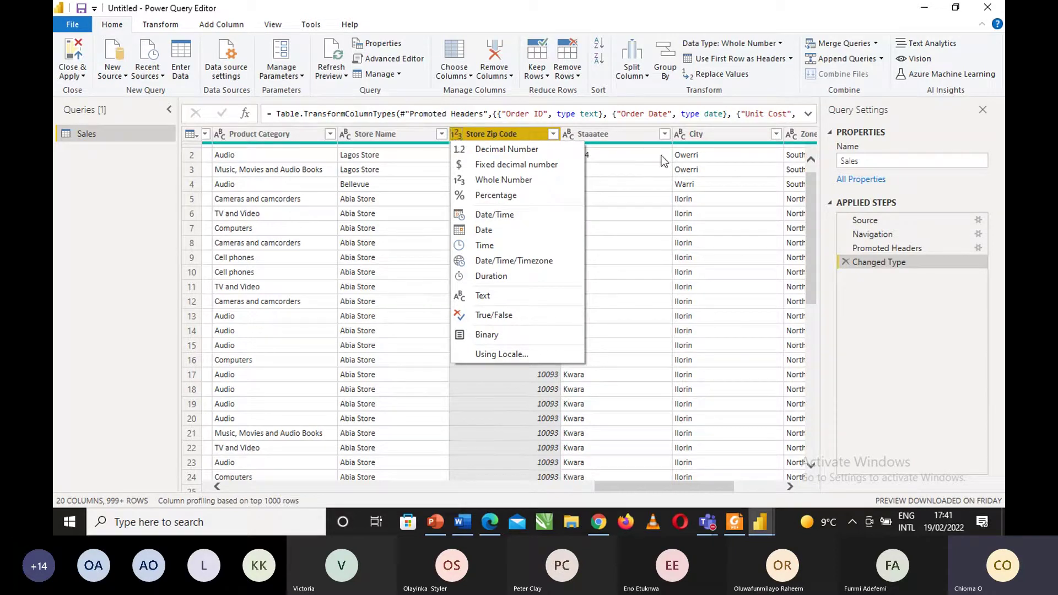
{"action": "left_click", "coordinate": [781, 49]}
{"action": "left_click", "coordinate": [779, 44]}
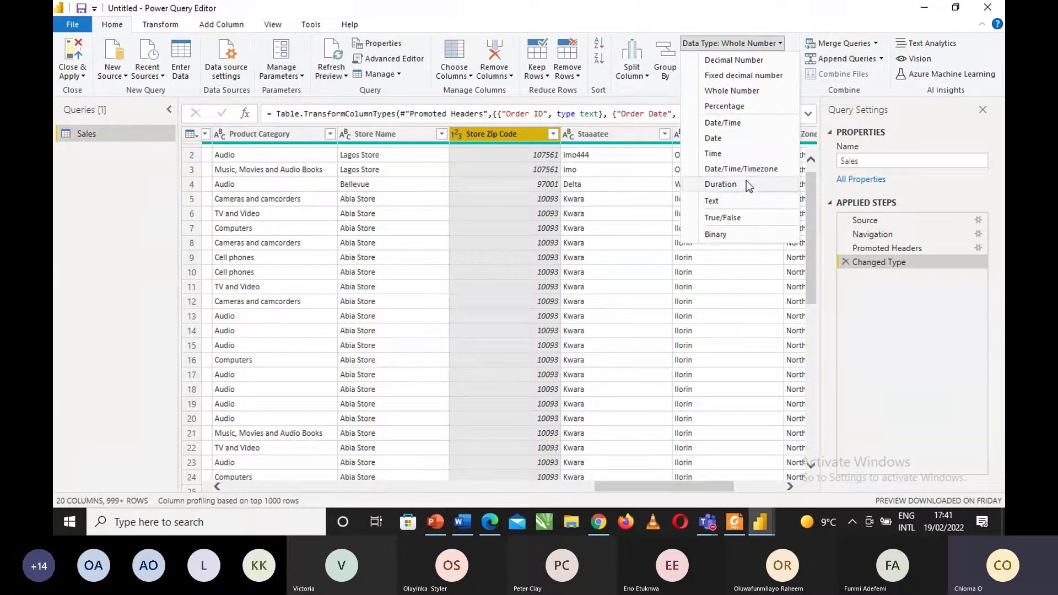
{"action": "left_click", "coordinate": [746, 200]}
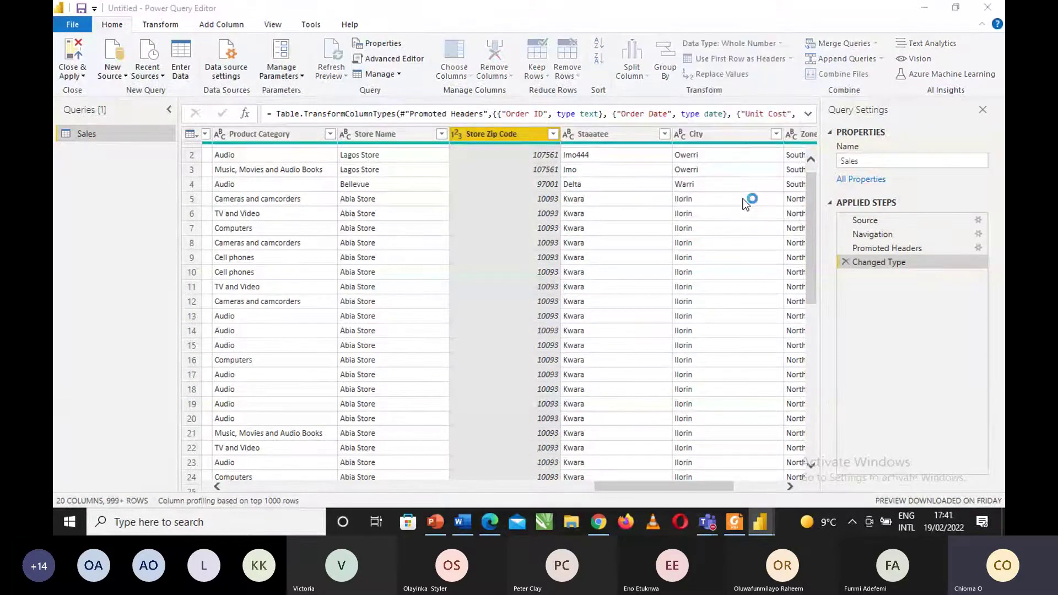
{"action": "left_click", "coordinate": [518, 295]}
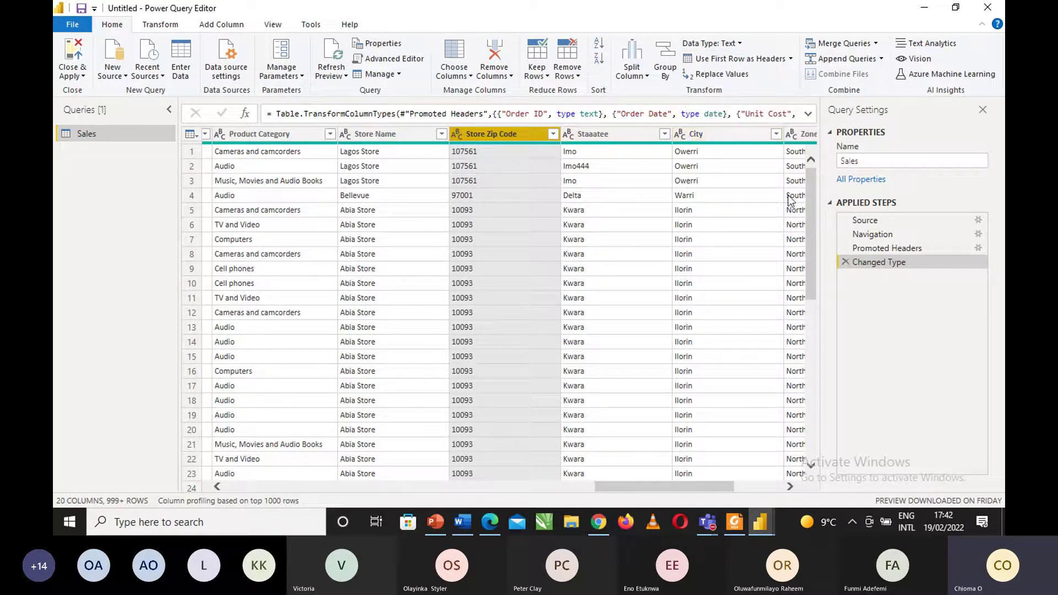
Examine the valid, error and empty statistics of Column20 and the Zone column.
{"action": "left_click", "coordinate": [788, 485]}
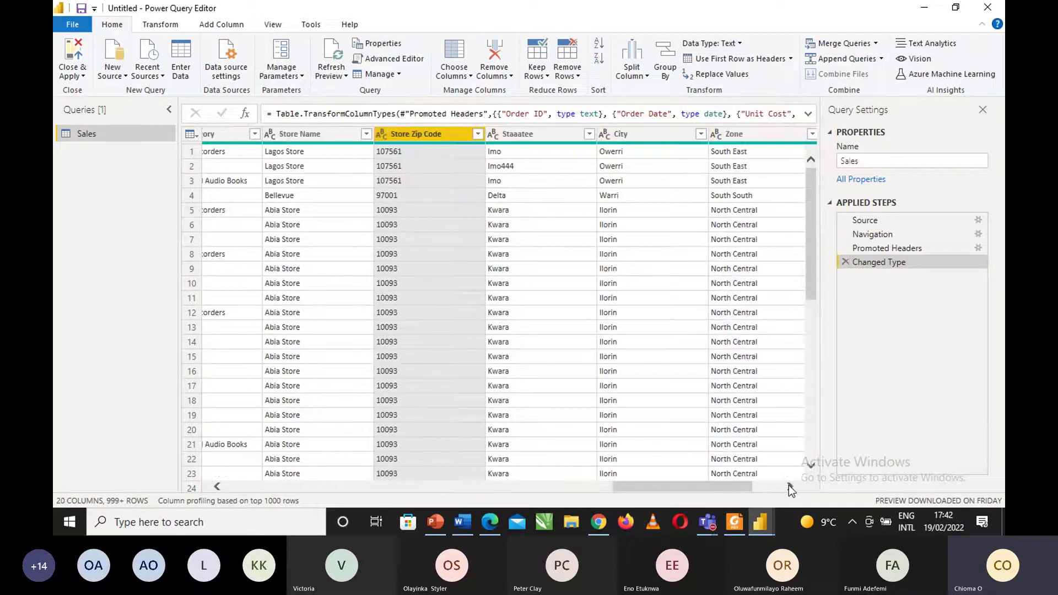
{"action": "left_click", "coordinate": [788, 484]}
{"action": "left_click", "coordinate": [789, 485]}
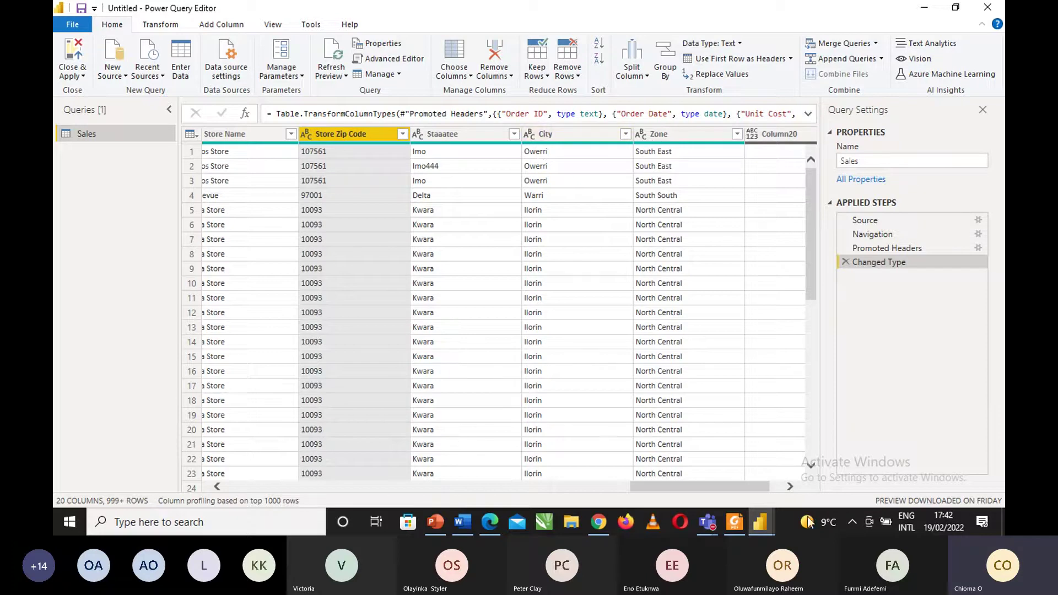
{"action": "left_click", "coordinate": [789, 487]}
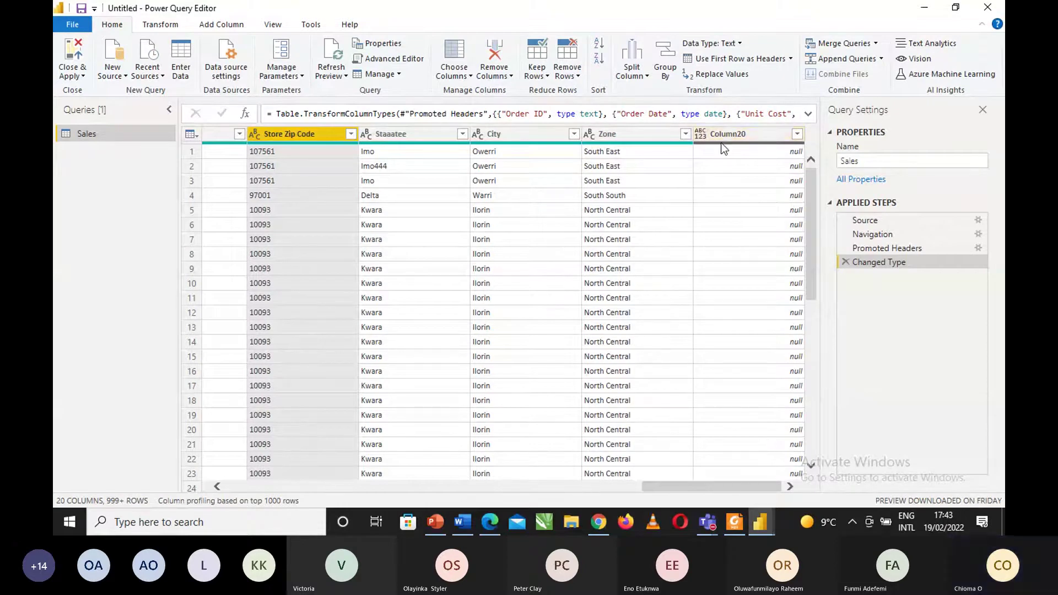
{"action": "mouse_move", "coordinate": [723, 148]}
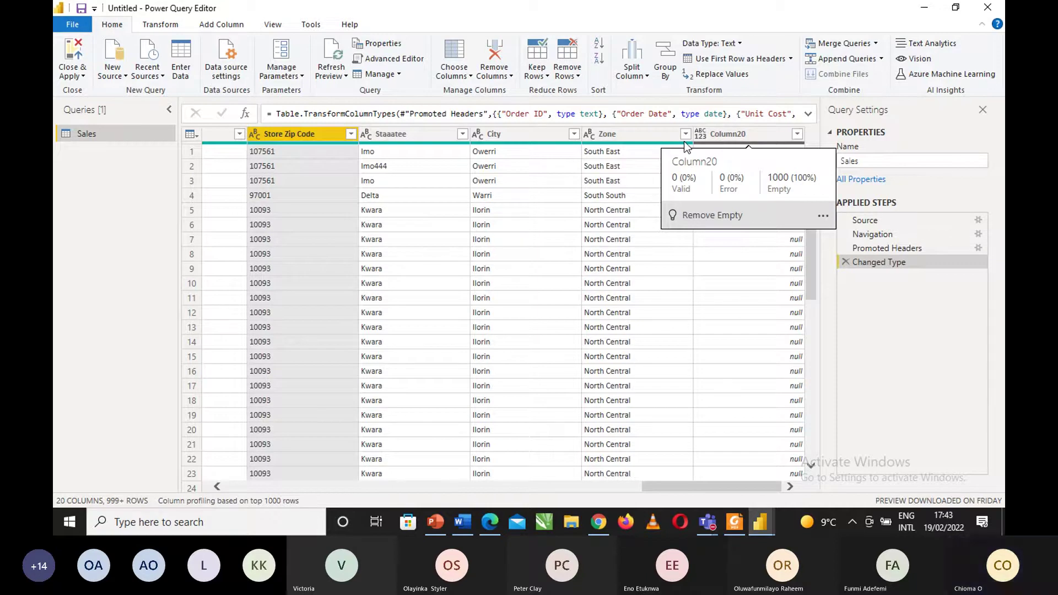
{"action": "mouse_move", "coordinate": [669, 143]}
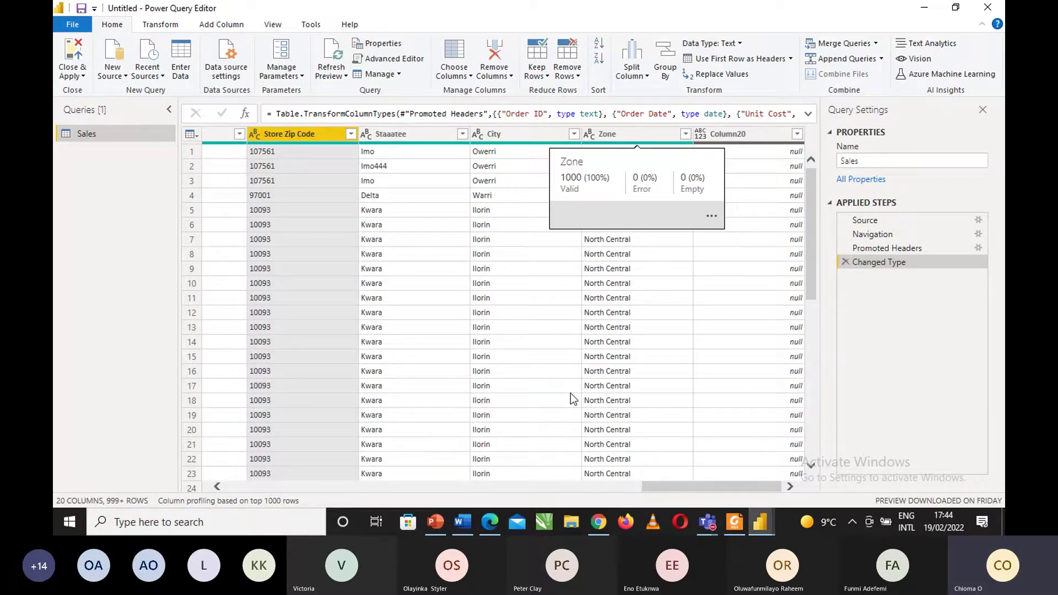
Look back over the Sales columns from first to last and review the actions available for Column20.
{"action": "left_click", "coordinate": [524, 487]}
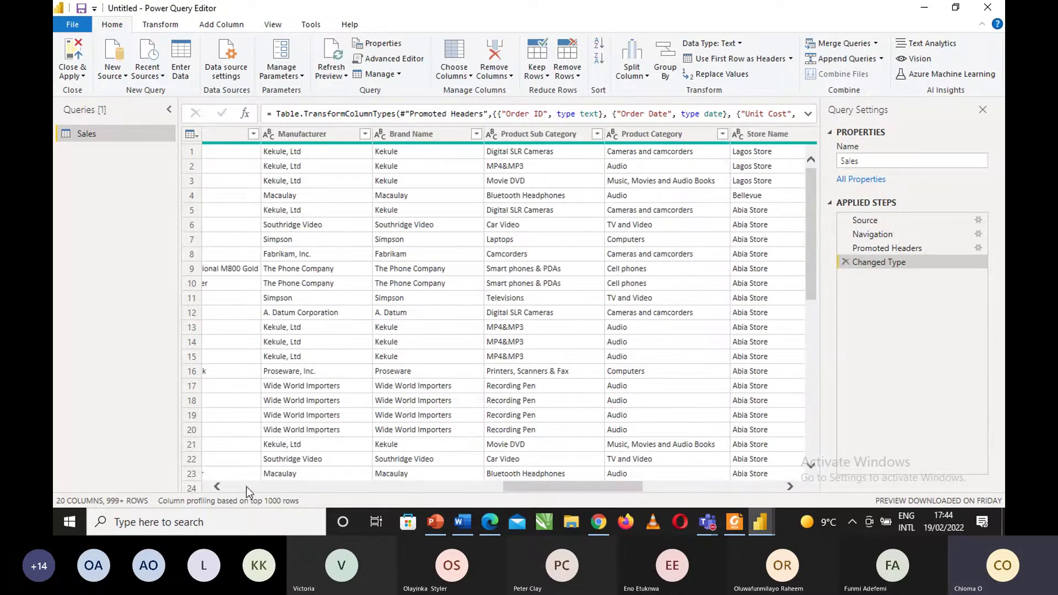
{"action": "left_click", "coordinate": [243, 488]}
{"action": "left_click", "coordinate": [224, 488]}
{"action": "left_click", "coordinate": [224, 488]}
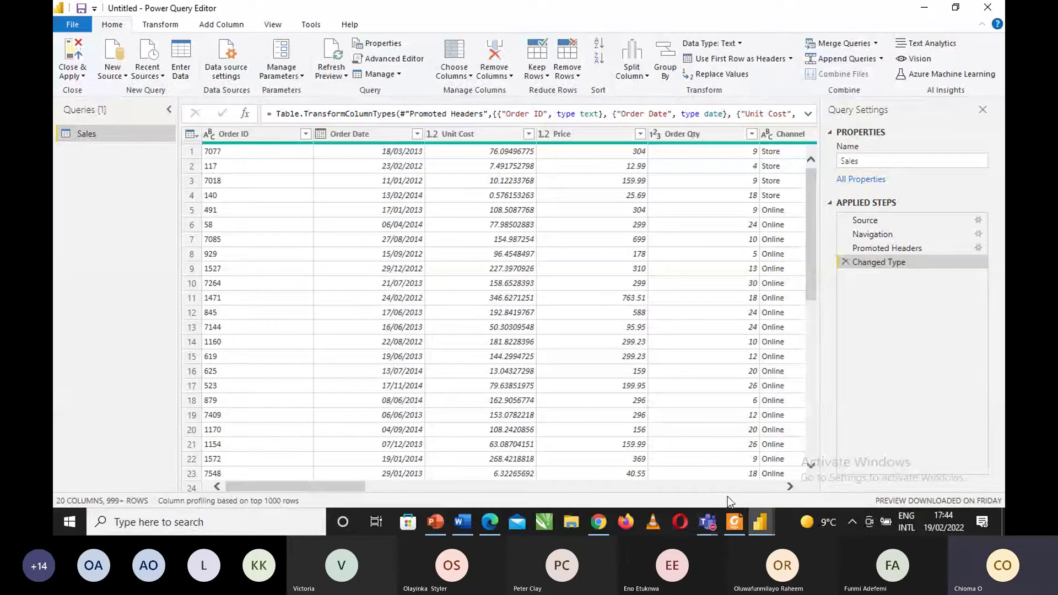
{"action": "left_click", "coordinate": [752, 486]}
{"action": "left_click", "coordinate": [752, 486]}
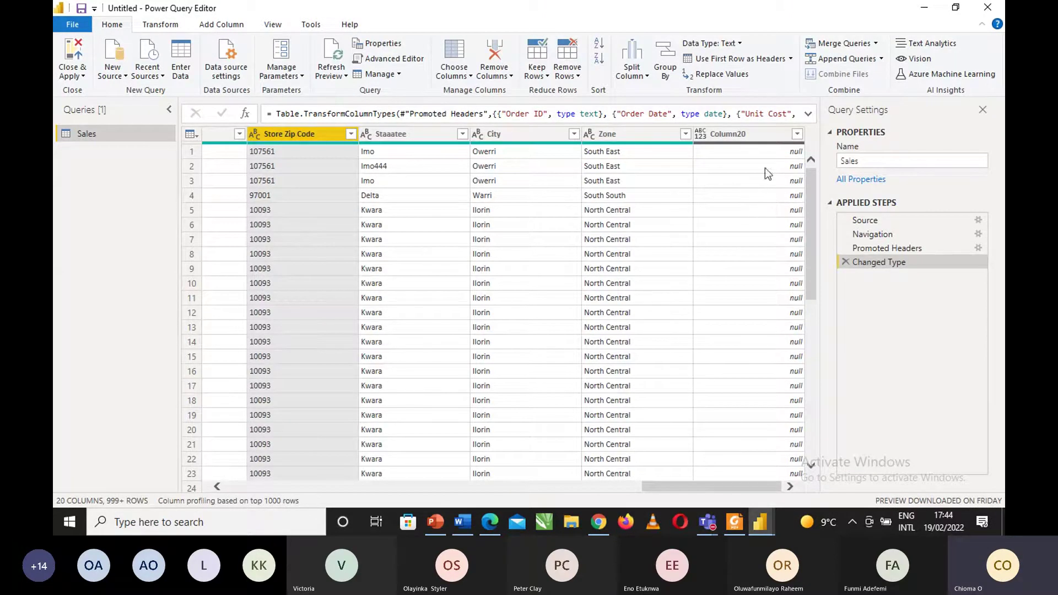
{"action": "right_click", "coordinate": [749, 137]}
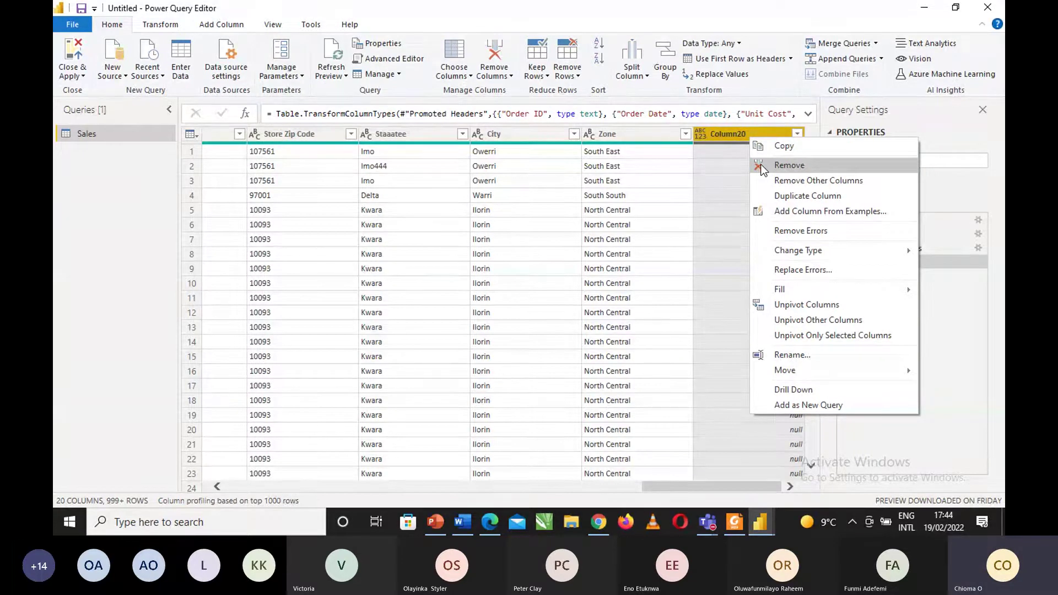
{"action": "left_click", "coordinate": [732, 177]}
Select the Staaatee, City and Zone columns together and review the actions available for a multi-column selection.
{"action": "left_click", "coordinate": [405, 130]}
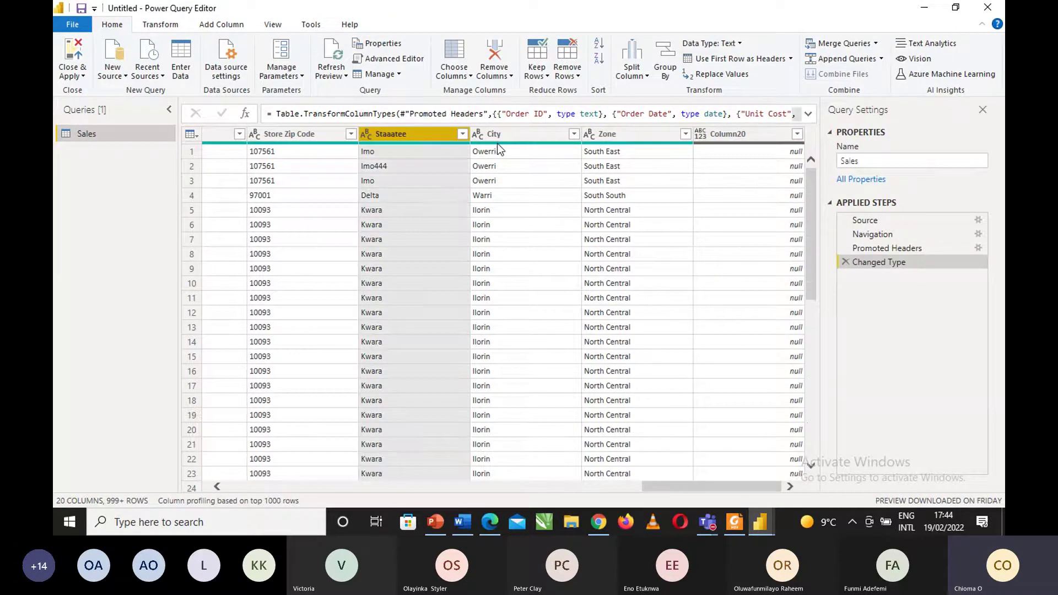
{"action": "left_click", "coordinate": [498, 141]}
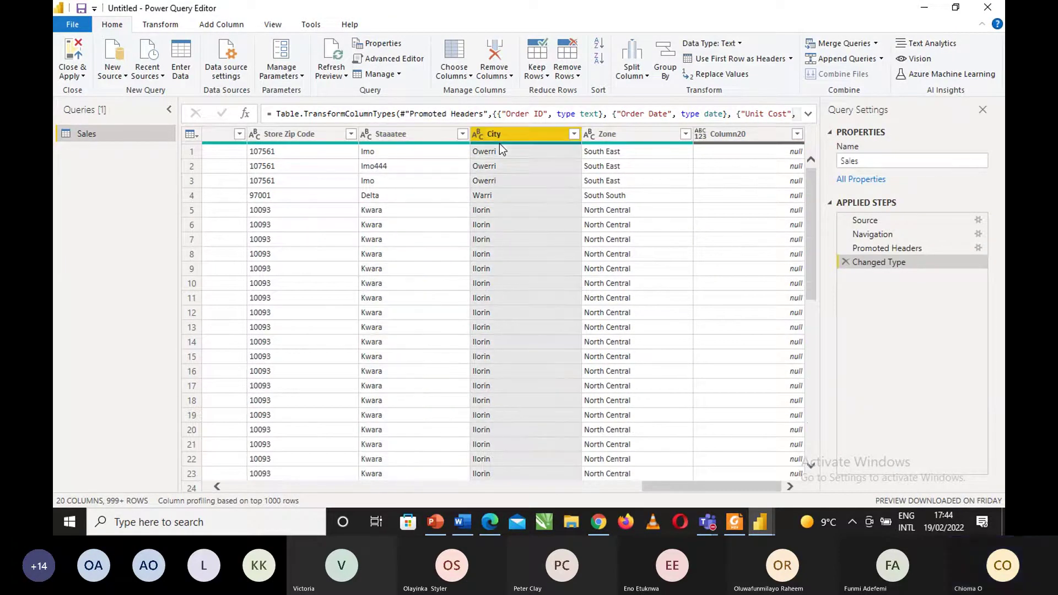
{"action": "left_click", "coordinate": [445, 138]}
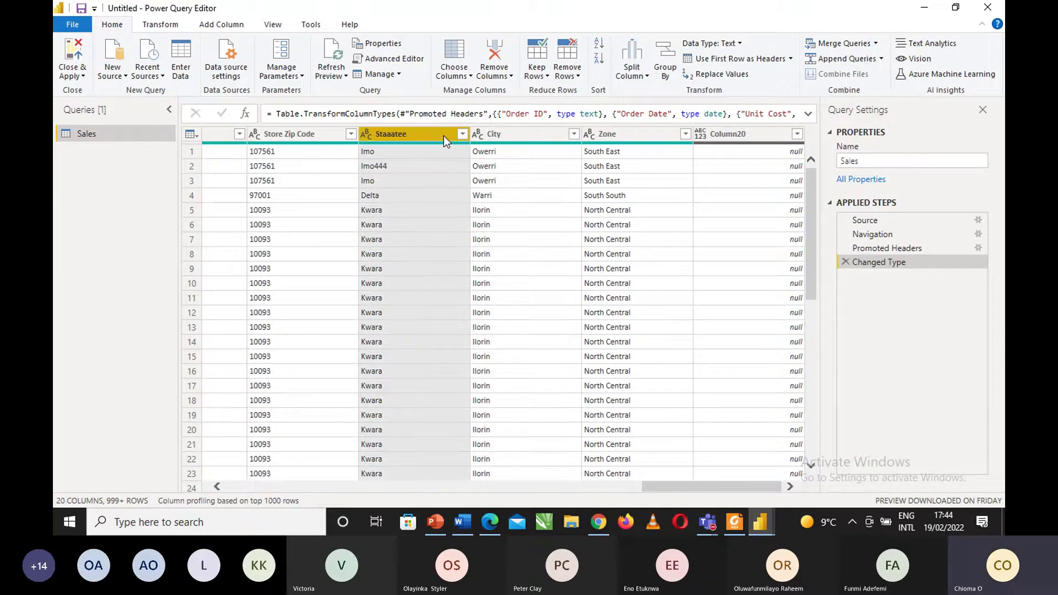
{"action": "left_click", "coordinate": [503, 134], "text": "ctrl"}
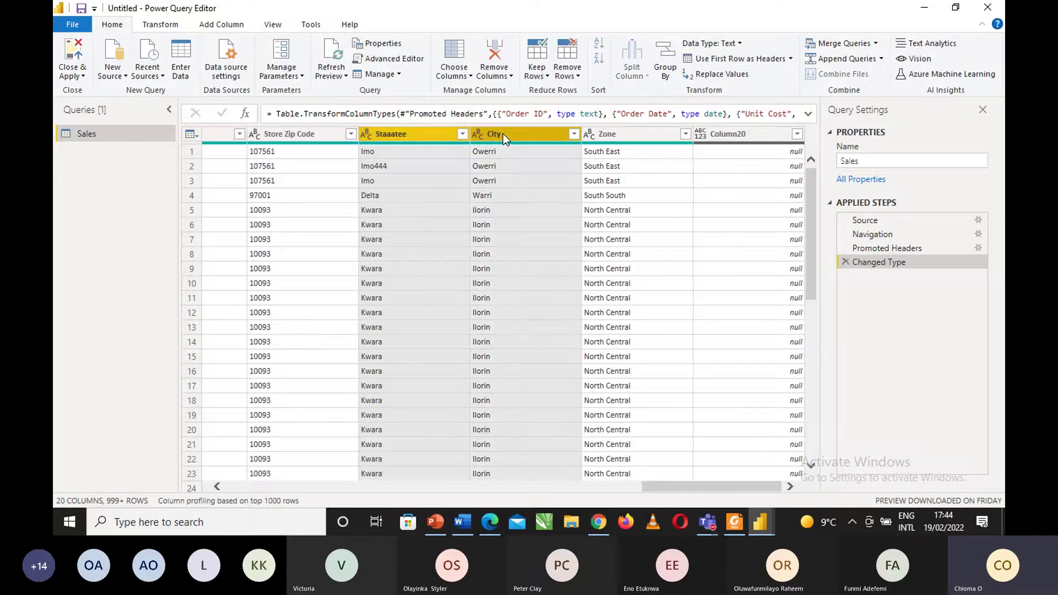
{"action": "left_click", "coordinate": [594, 130], "text": "ctrl"}
{"action": "left_click", "coordinate": [594, 133]}
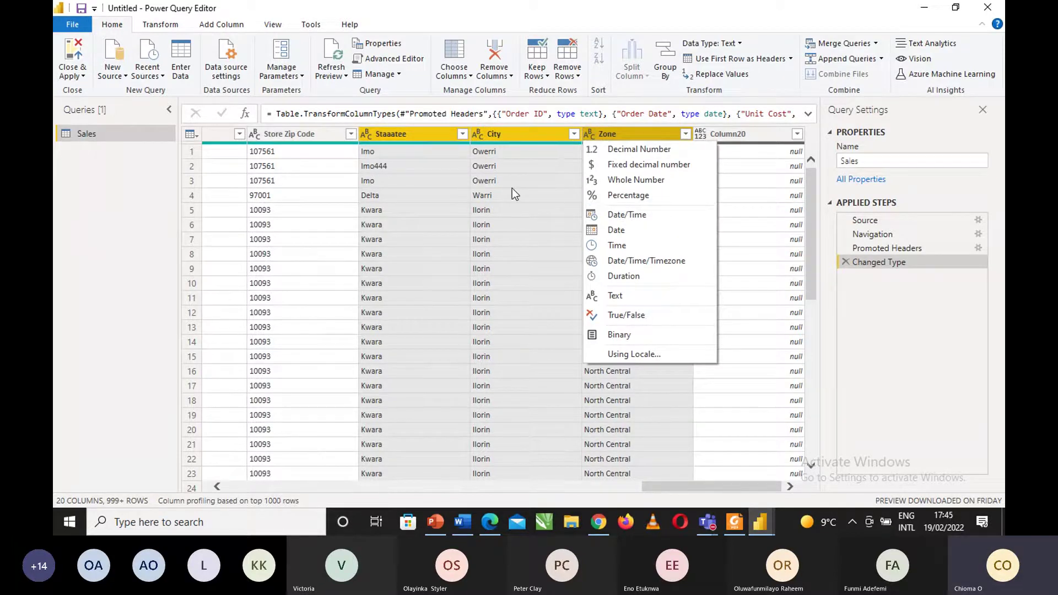
{"action": "left_click", "coordinate": [517, 131]}
{"action": "right_click", "coordinate": [517, 130]}
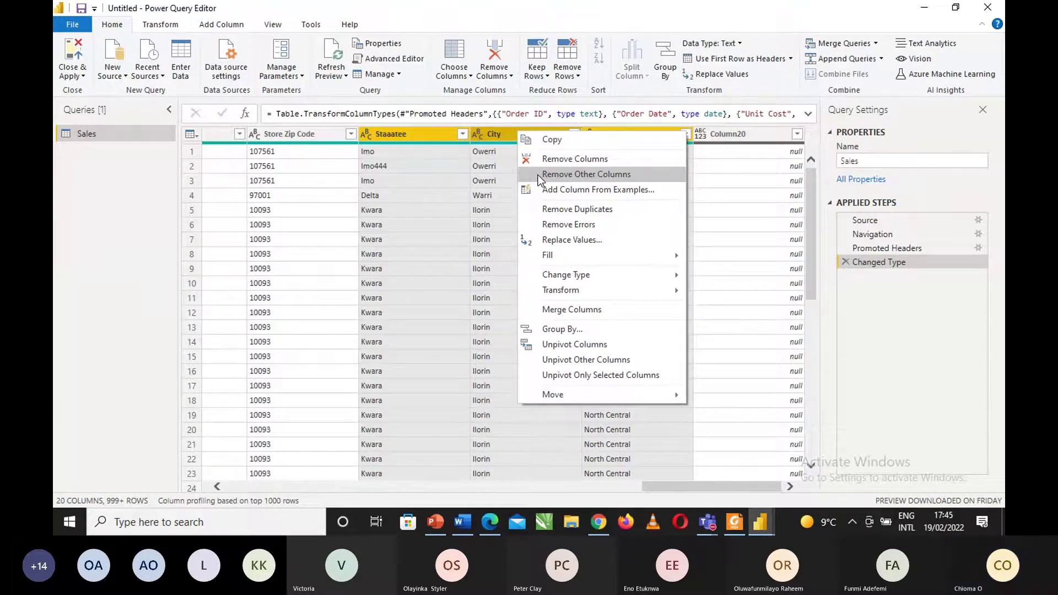
{"action": "left_click", "coordinate": [724, 167]}
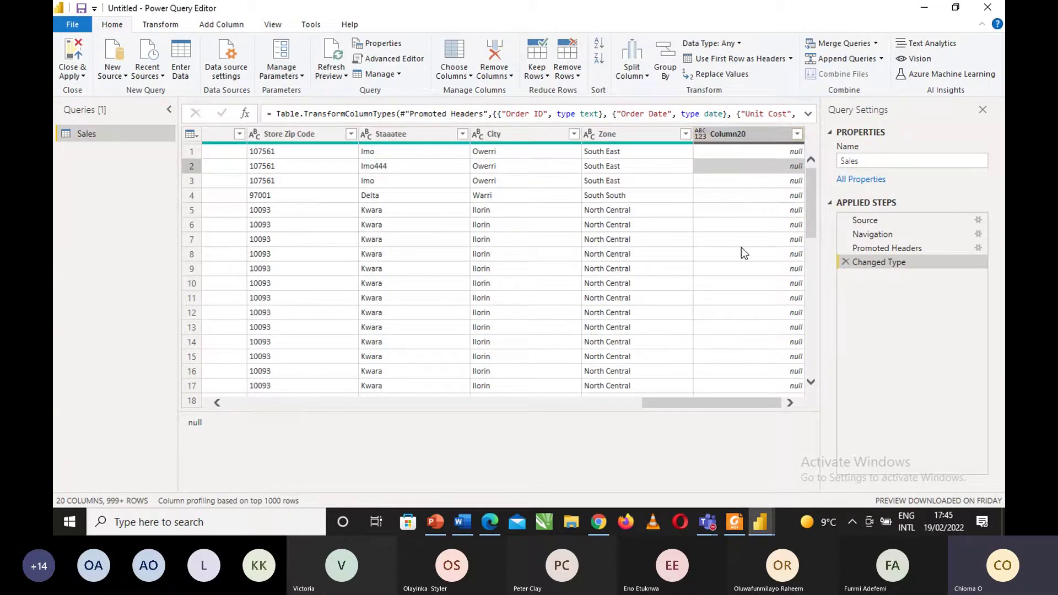
Remove Column20 from the Sales query.
{"action": "right_click", "coordinate": [746, 134]}
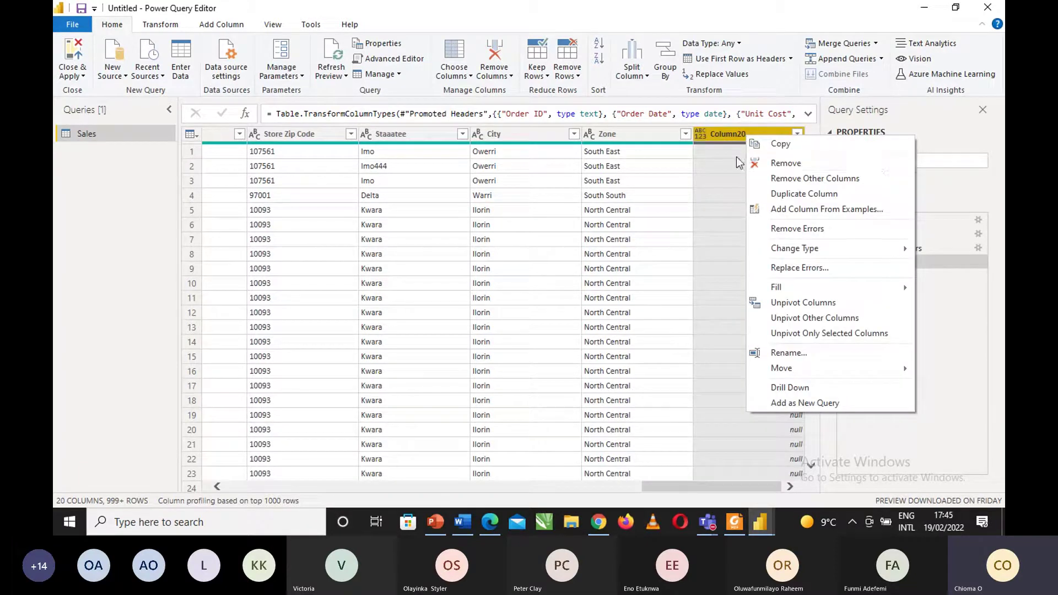
{"action": "left_click", "coordinate": [719, 138]}
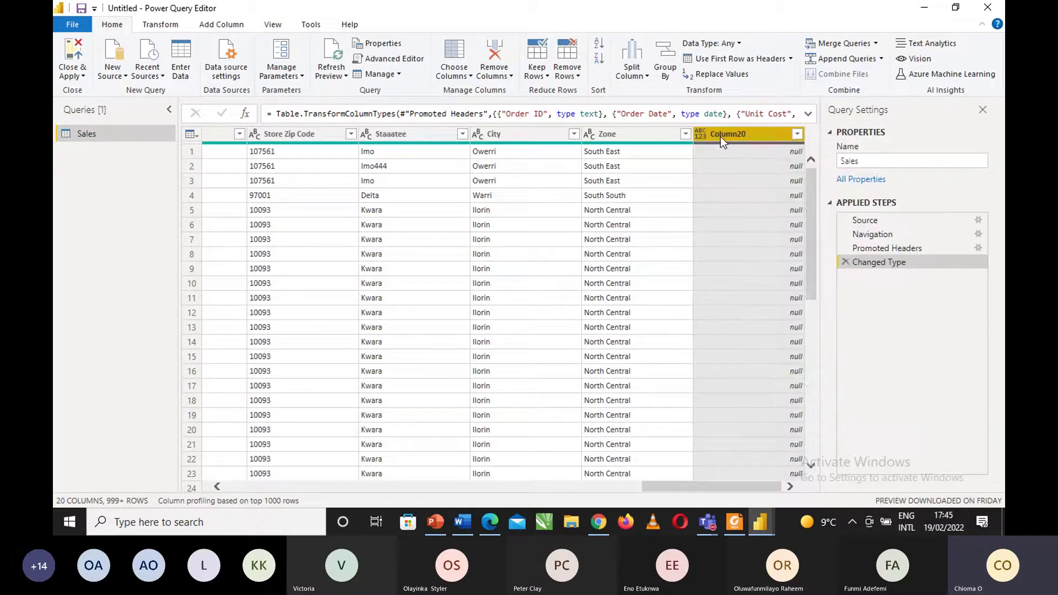
{"action": "left_click", "coordinate": [511, 77]}
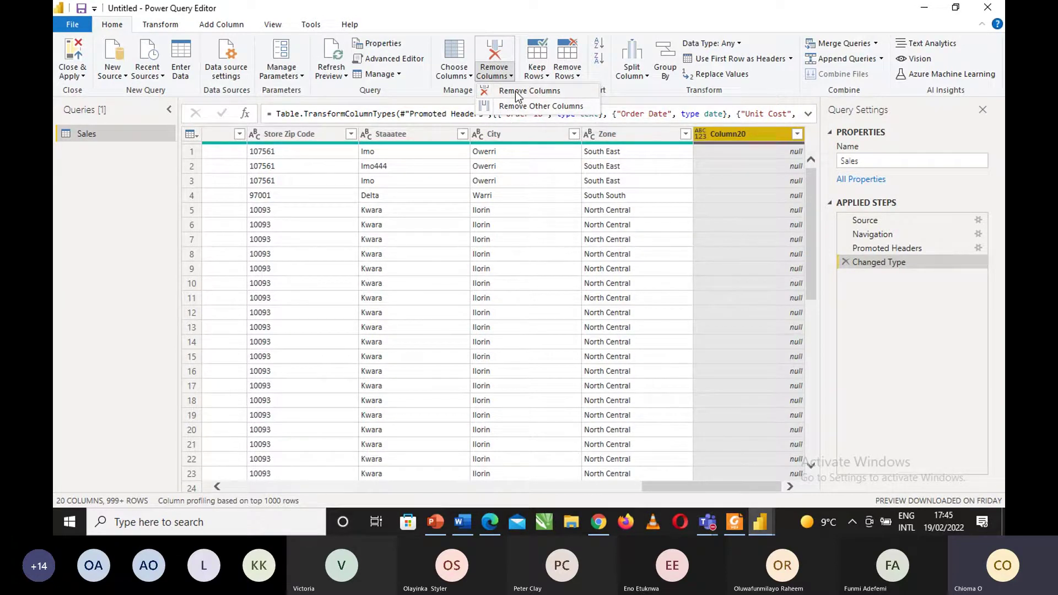
{"action": "left_click", "coordinate": [517, 93]}
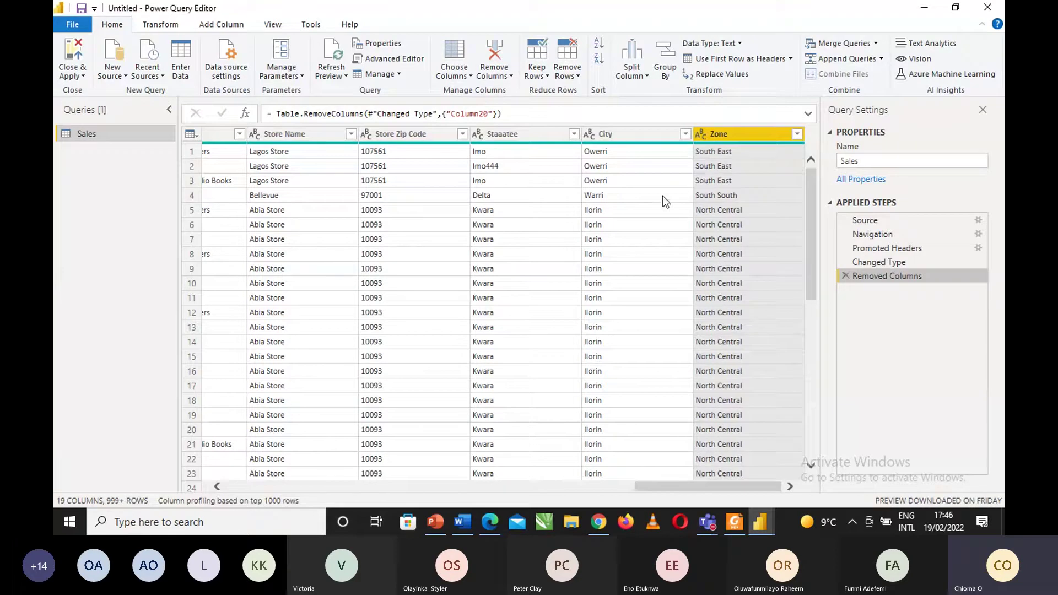
Review the options for keeping and removing rows, including the table-wide actions of the Sales query.
{"action": "left_click", "coordinate": [229, 485]}
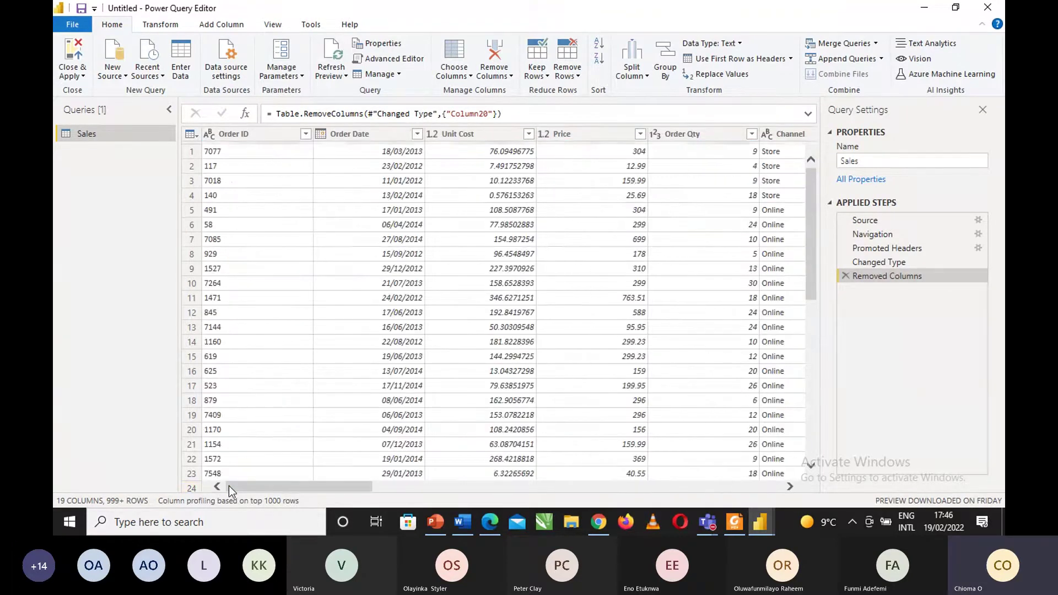
{"action": "left_click", "coordinate": [187, 154]}
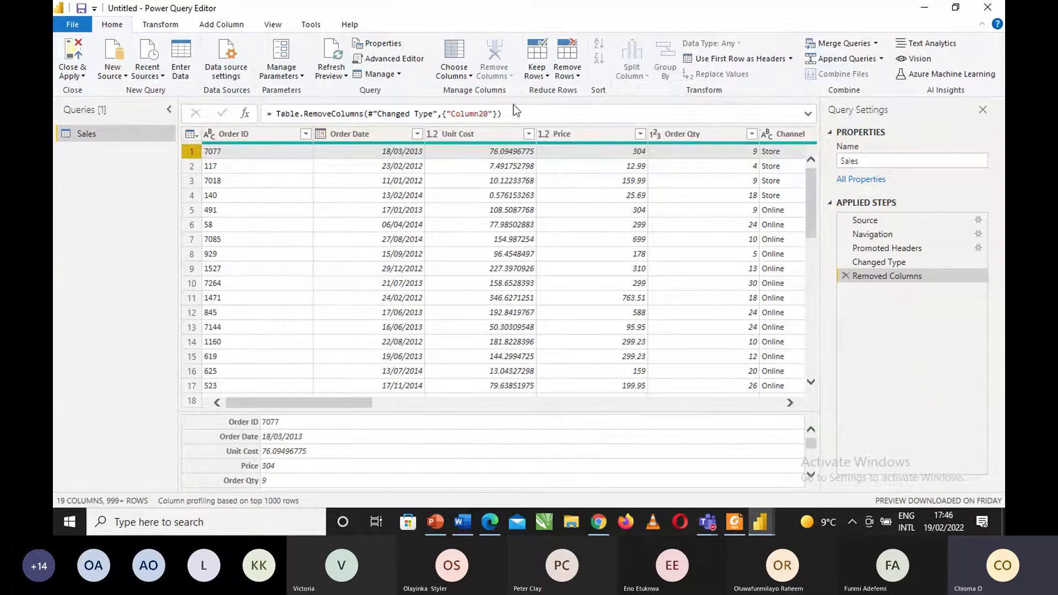
{"action": "left_click", "coordinate": [545, 77]}
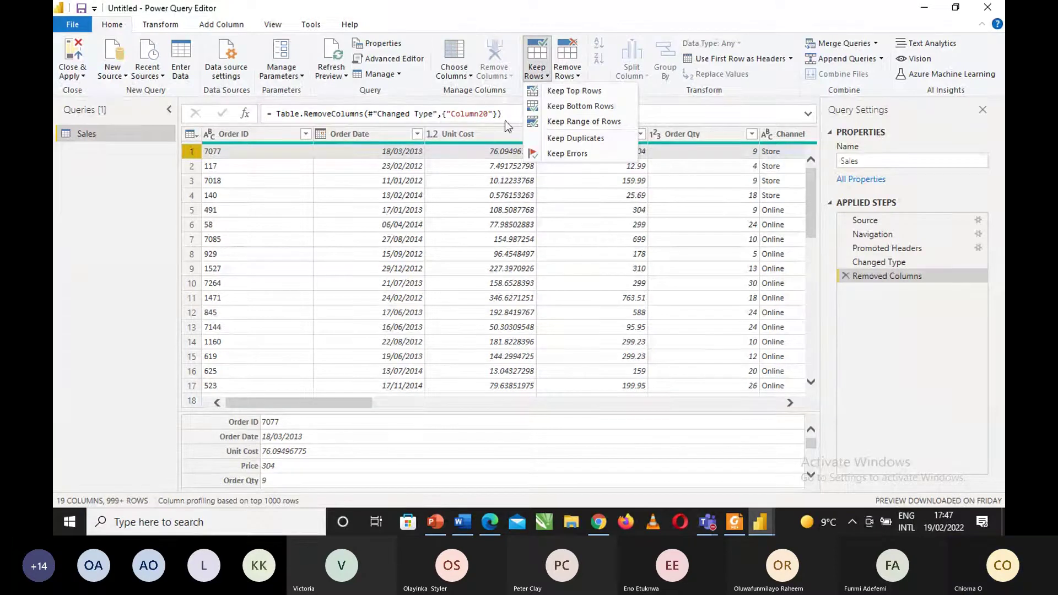
{"action": "left_click", "coordinate": [196, 137]}
{"action": "left_click", "coordinate": [197, 137]}
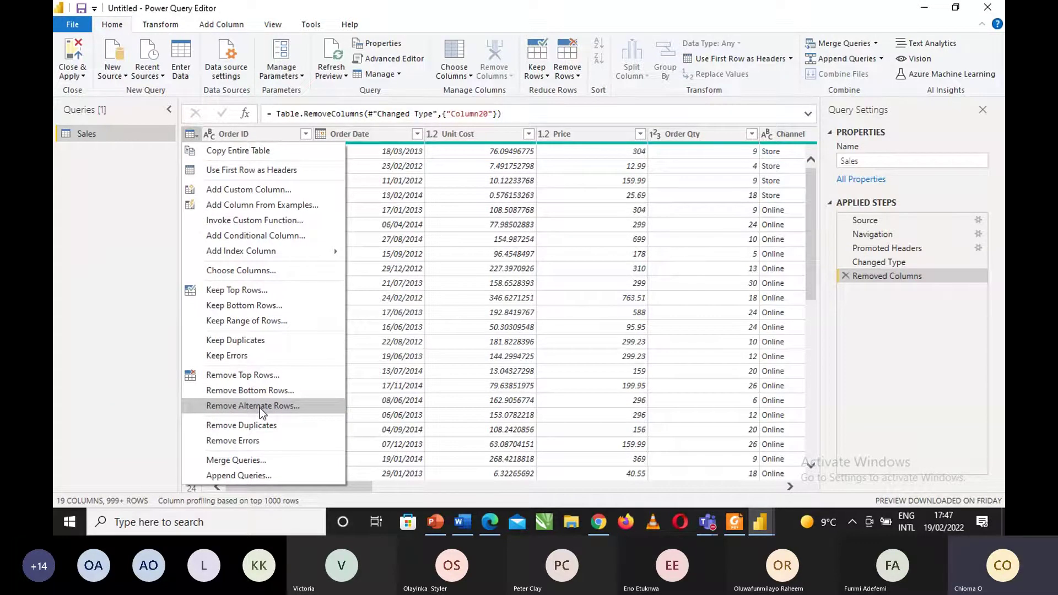
{"action": "left_click", "coordinate": [378, 178]}
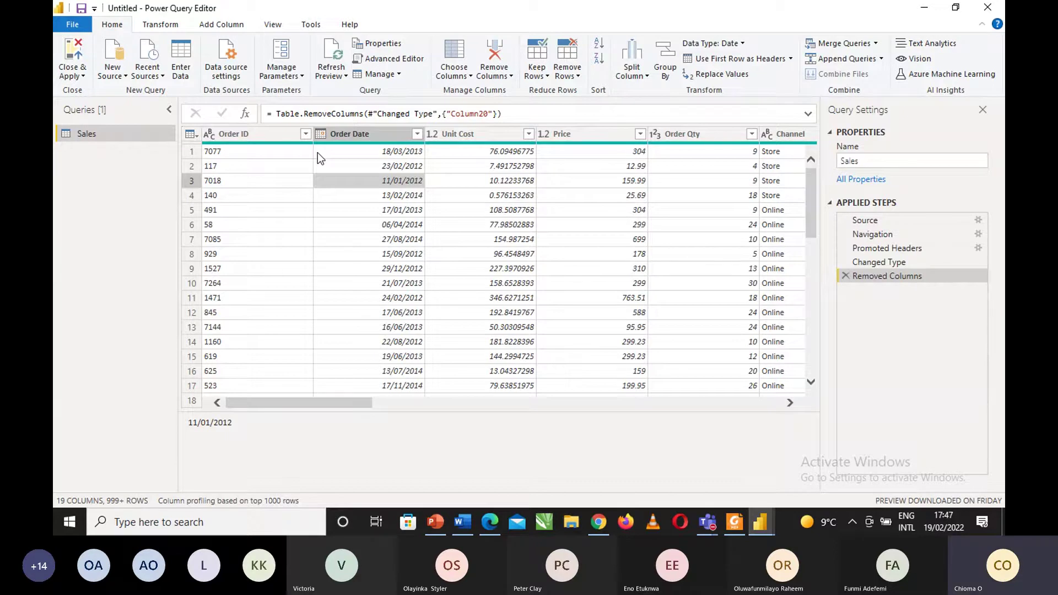
Remove the top 2 rows from the Sales table.
{"action": "left_click", "coordinate": [190, 154]}
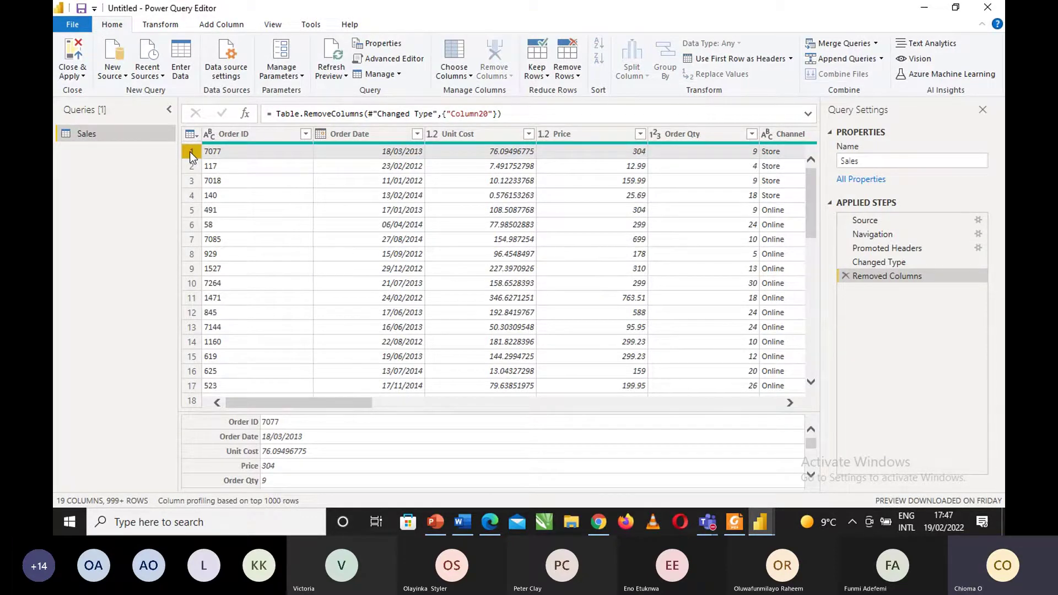
{"action": "left_click", "coordinate": [192, 134]}
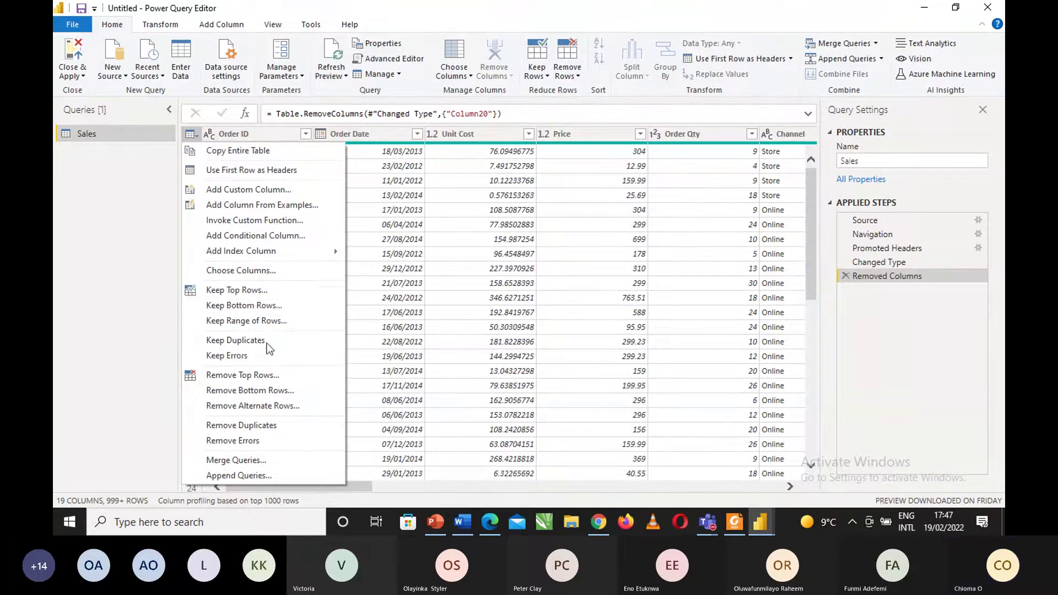
{"action": "left_click", "coordinate": [263, 374]}
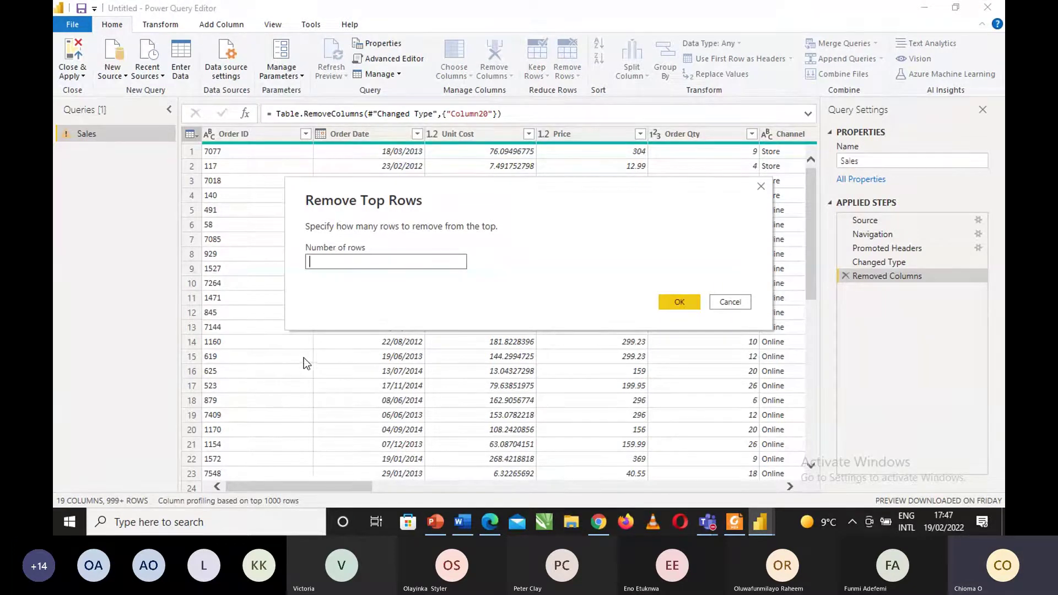
{"action": "left_click", "coordinate": [333, 262]}
{"action": "type", "text": "2"}
{"action": "left_click", "coordinate": [673, 304]}
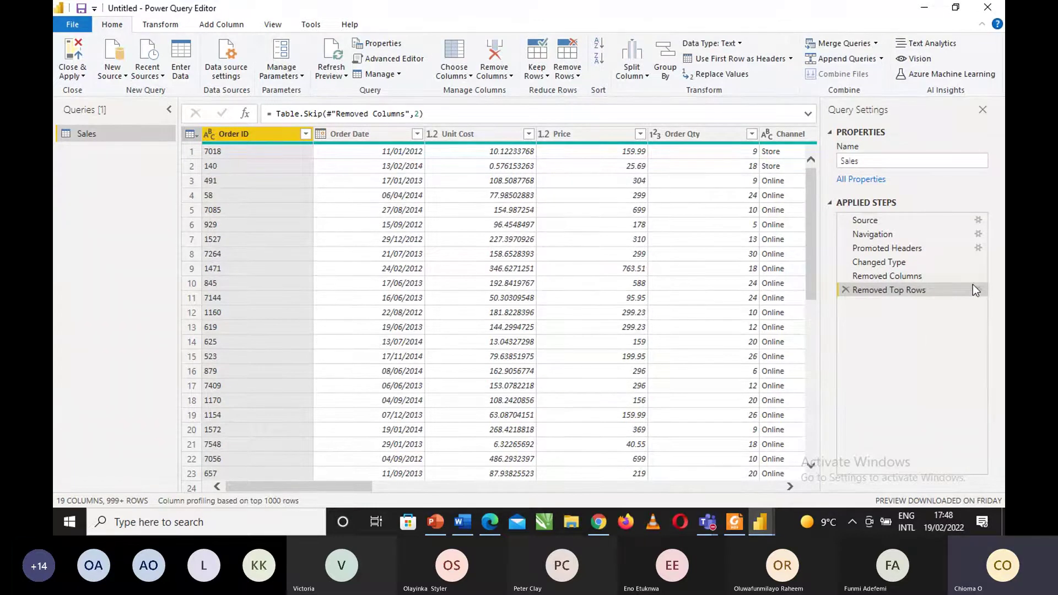
Compare the table before and after the top-row removal, then delete the Removed Top Rows step.
{"action": "left_click", "coordinate": [917, 277]}
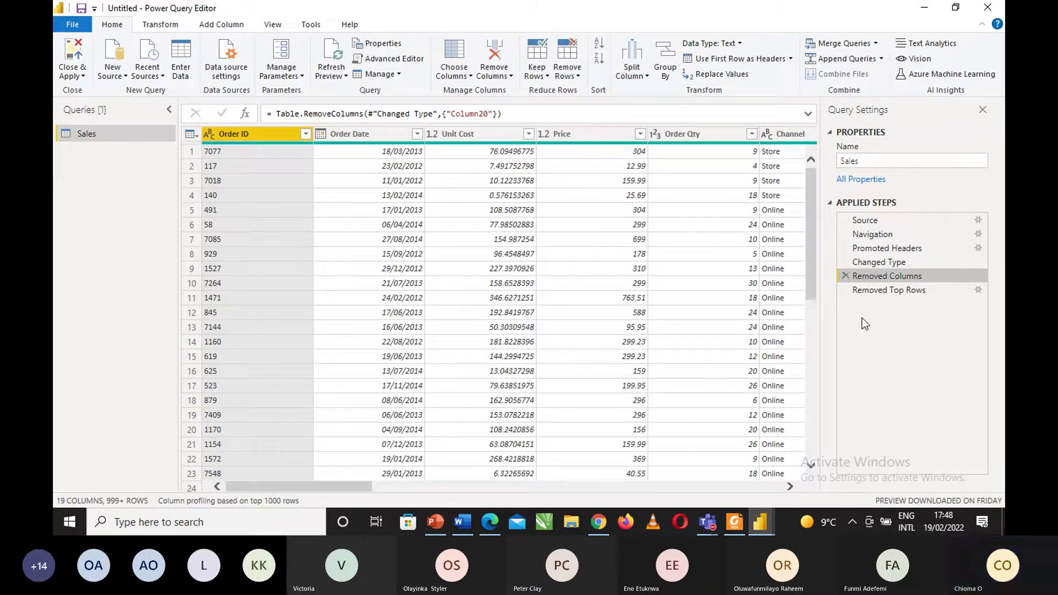
{"action": "left_click", "coordinate": [878, 291]}
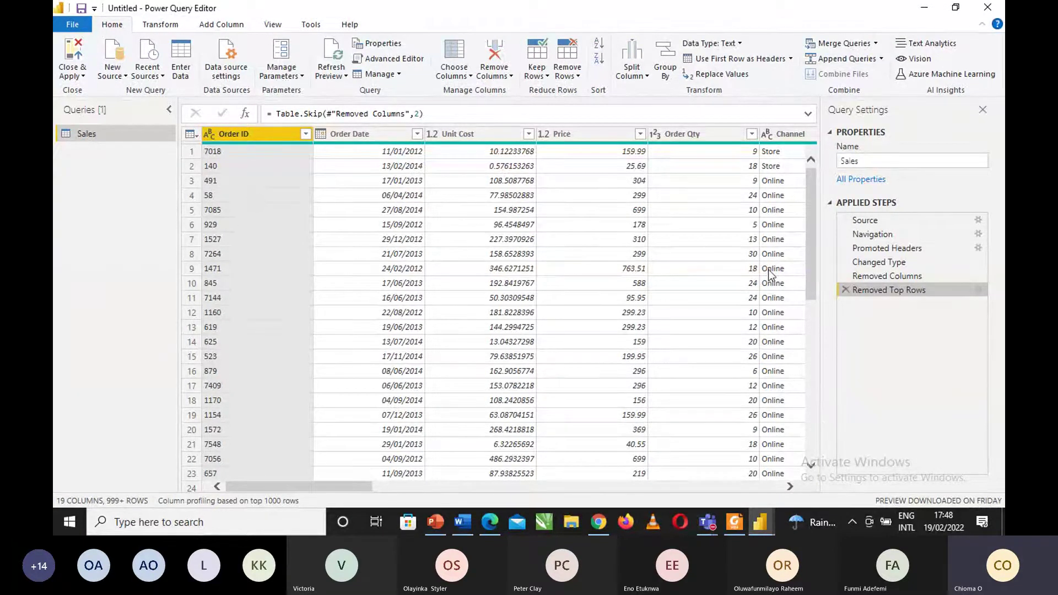
{"action": "left_click", "coordinate": [845, 290]}
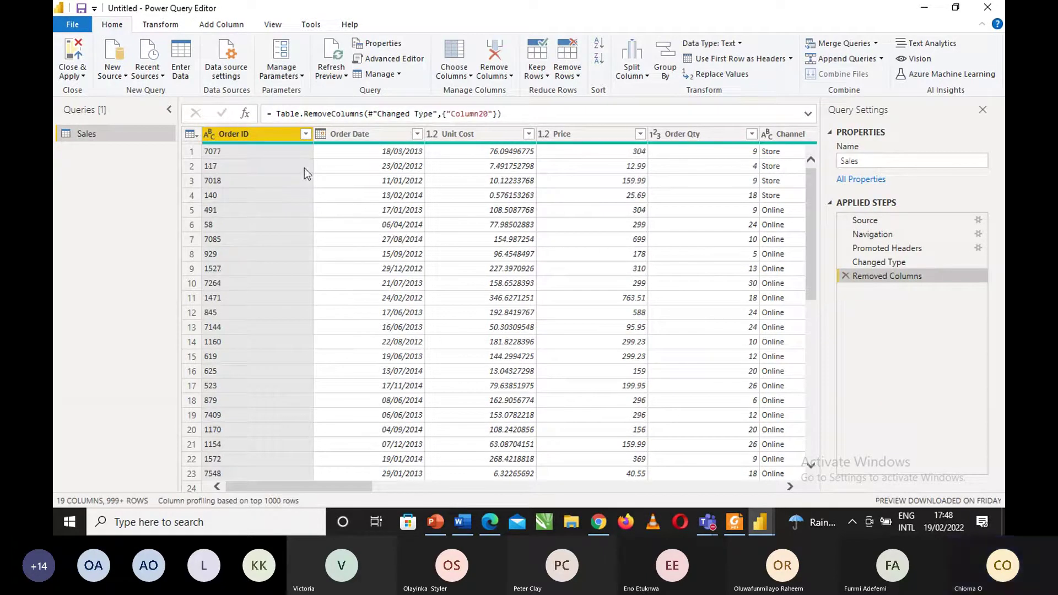
{"action": "left_click", "coordinate": [247, 150]}
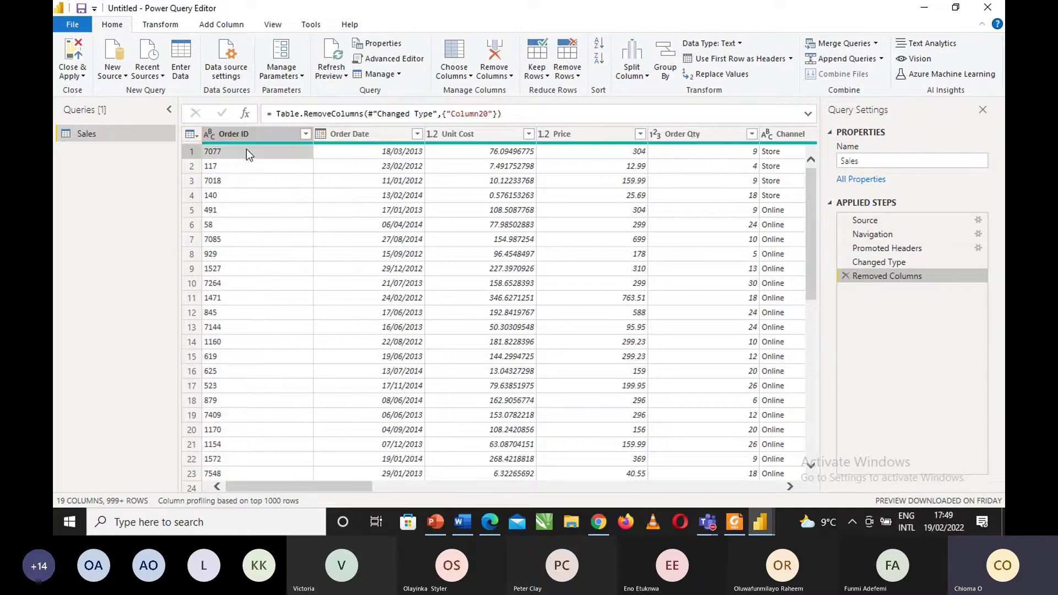
{"action": "left_click", "coordinate": [241, 181]}
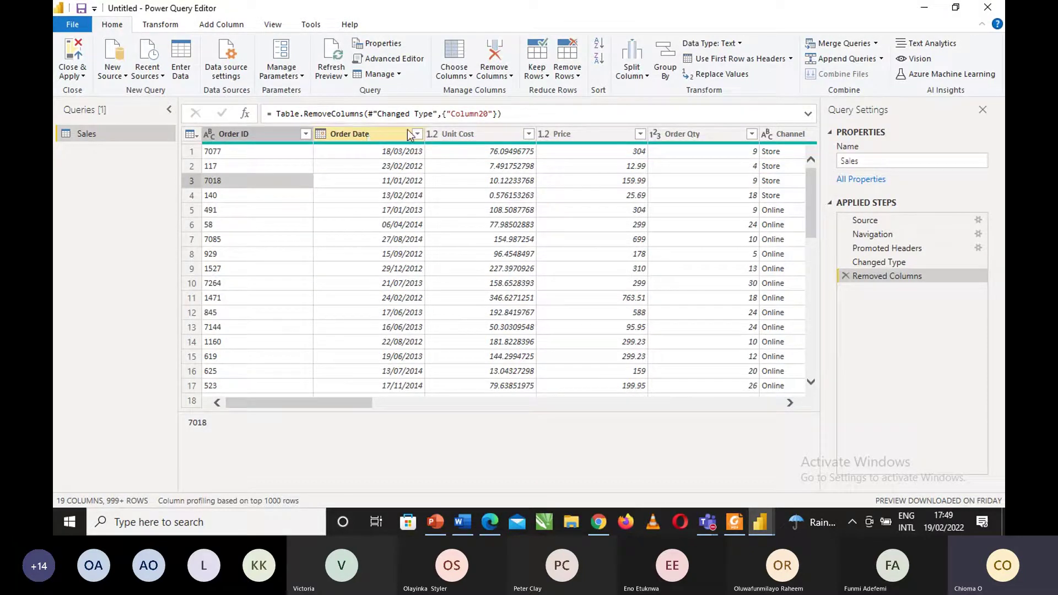
Rename the Unit Cost column to "ab".
{"action": "left_click", "coordinate": [462, 138]}
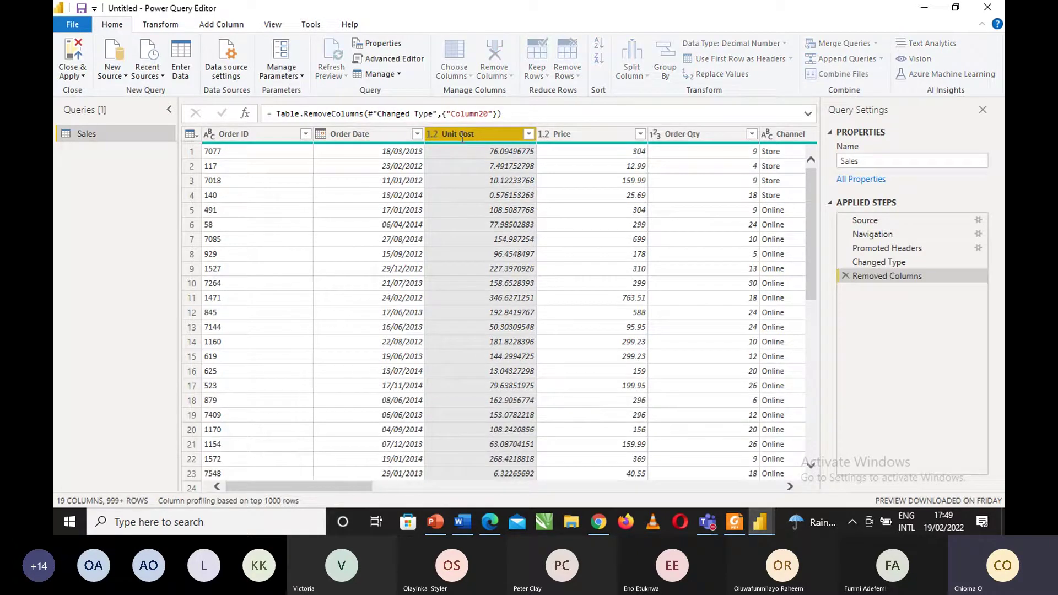
{"action": "double_click", "coordinate": [461, 138]}
{"action": "left_click", "coordinate": [458, 133]}
{"action": "key", "text": "BackSpace"}
{"action": "key", "text": "BackSpace"}
{"action": "key", "text": "BackSpace"}
{"action": "key", "text": "BackSpace"}
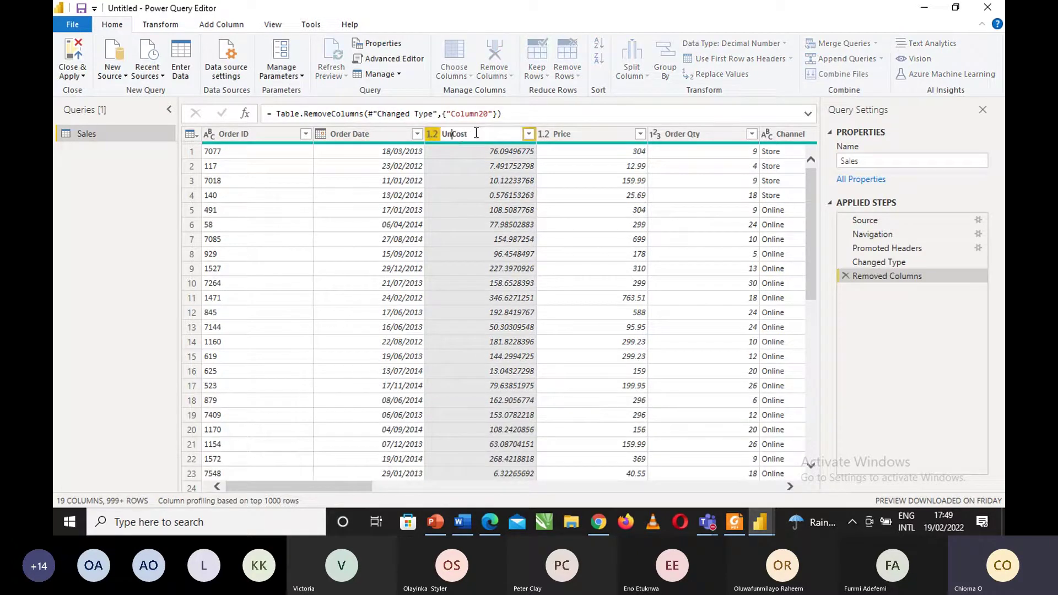
{"action": "key", "text": "BackSpace"}
{"action": "key", "text": "BackSpace"}
{"action": "key", "text": "BackSpace"}
{"action": "key", "text": "BackSpace"}
{"action": "key", "text": "BackSpace"}
{"action": "type", "text": "ab"}
{"action": "left_click", "coordinate": [501, 156]}
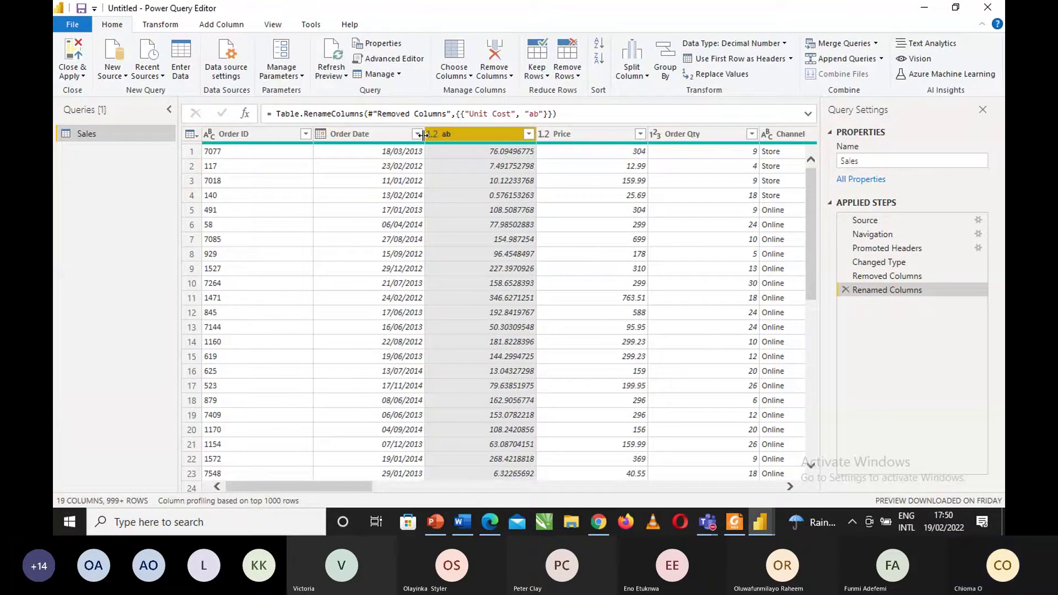
Rename the "ab" column back to "Unit Cost".
{"action": "double_click", "coordinate": [454, 133]}
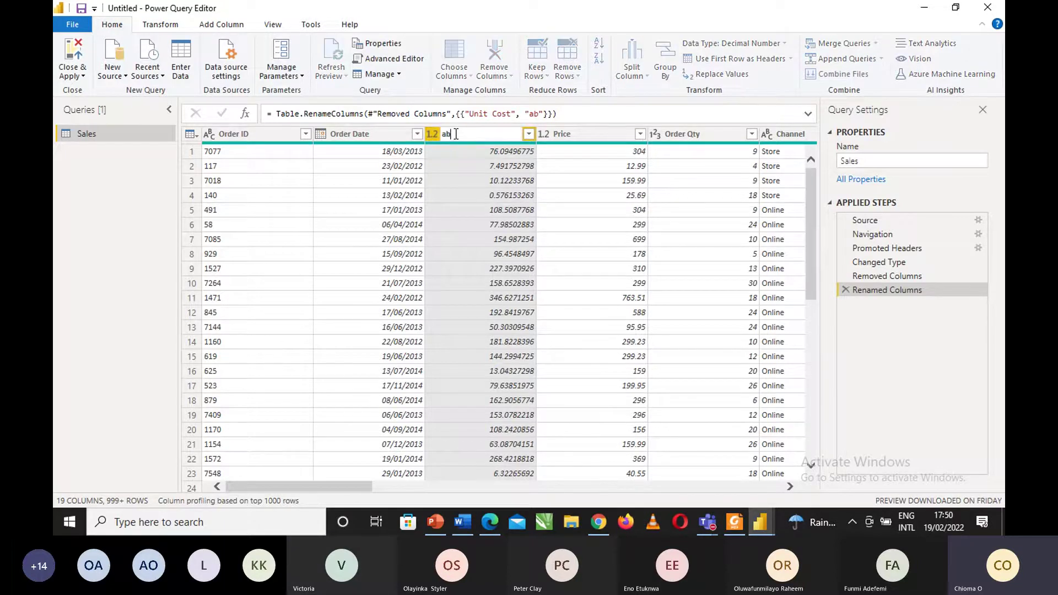
{"action": "key", "text": "BackSpace"}
{"action": "key", "text": "BackSpace"}
{"action": "type", "text": "Unit Cost"}
{"action": "key", "text": "Return"}
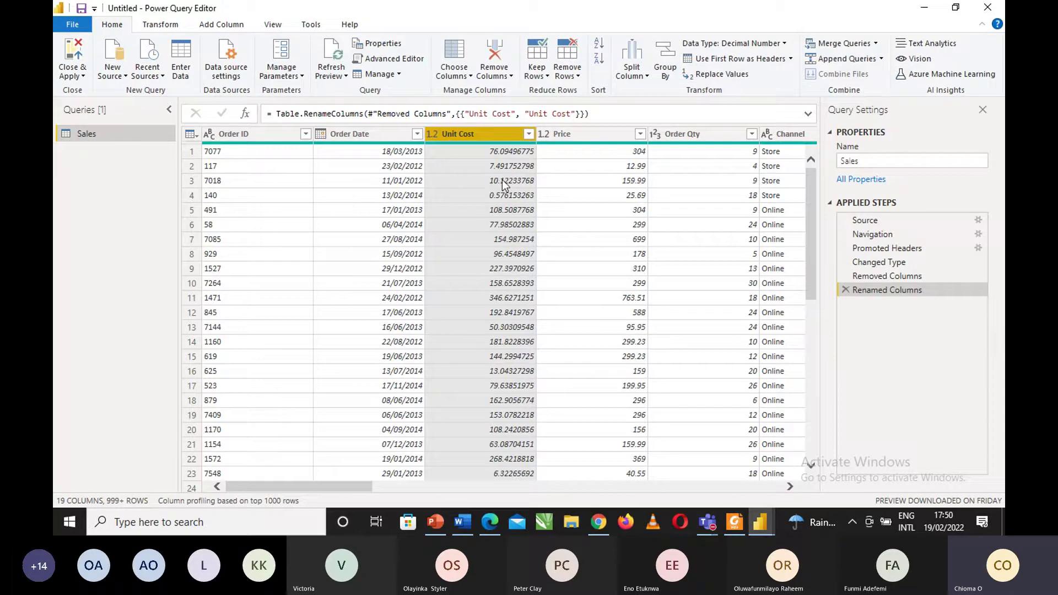
Rename the Staaatee column to "S".
{"action": "left_click", "coordinate": [790, 487]}
{"action": "left_click_drag", "start_coordinate": [790, 487], "coordinate": [791, 490]}
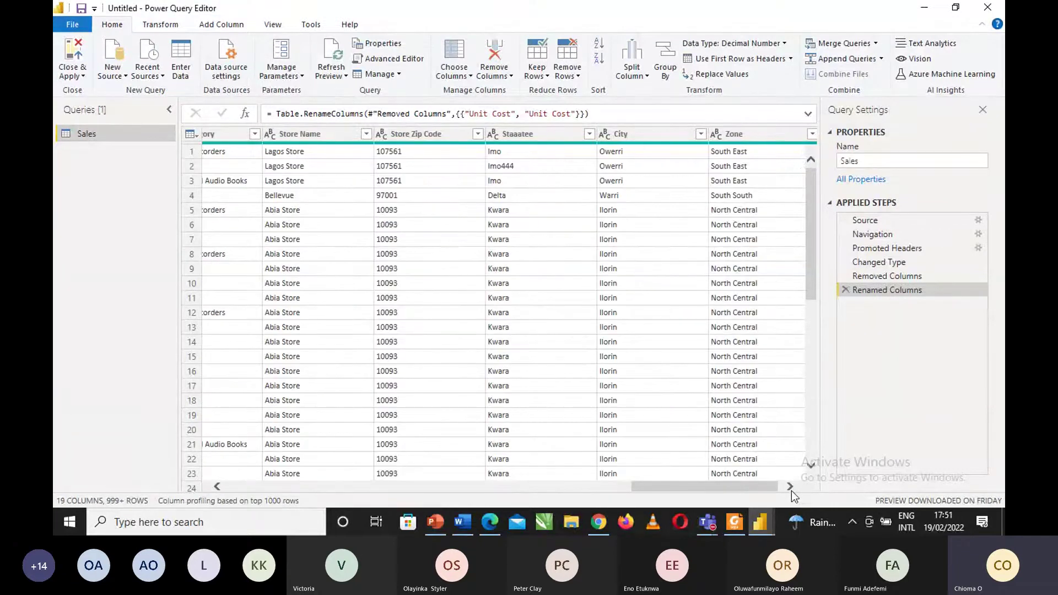
{"action": "double_click", "coordinate": [541, 137]}
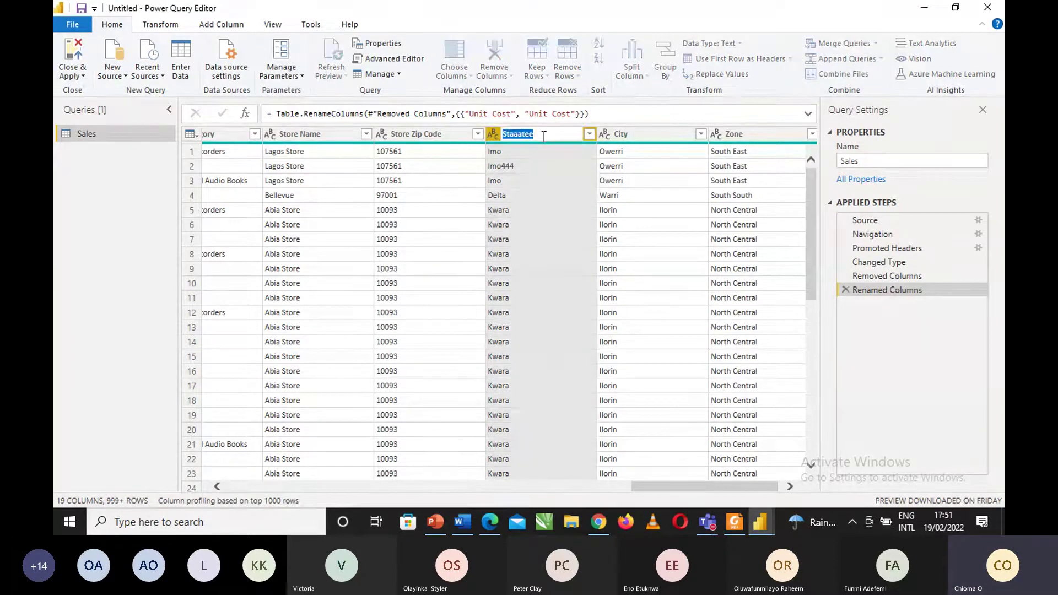
{"action": "type", "text": "S"}
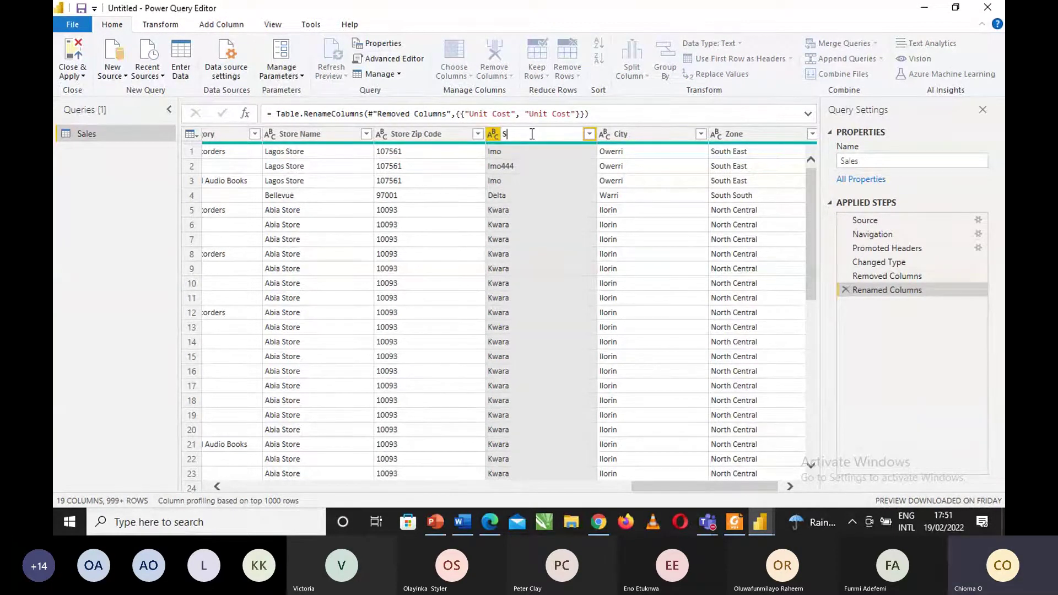
{"action": "key", "text": "Return"}
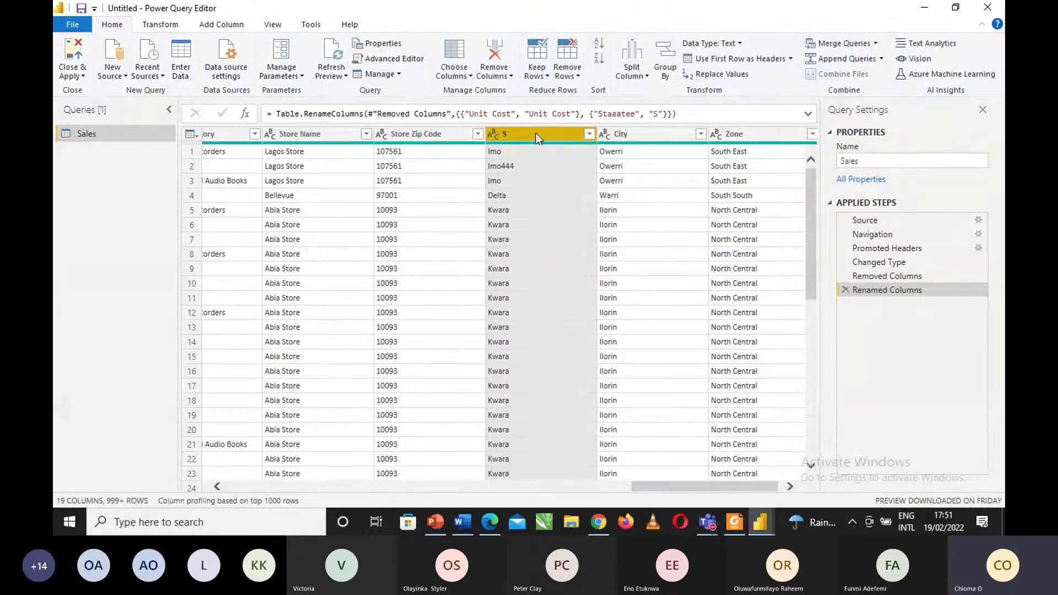
Rename the "S" column to "State".
{"action": "right_click", "coordinate": [533, 134]}
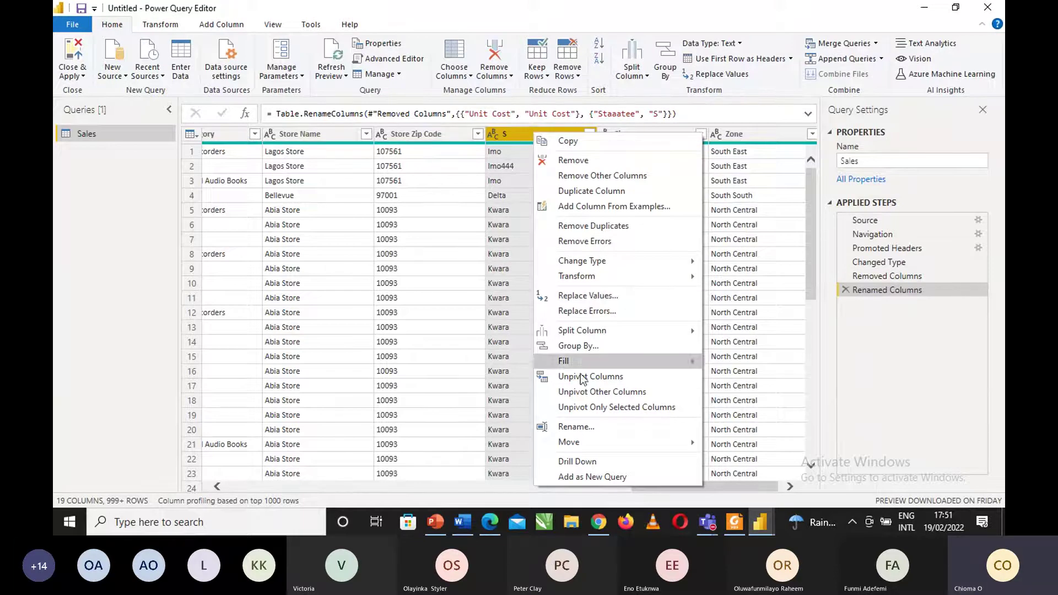
{"action": "left_click", "coordinate": [569, 430]}
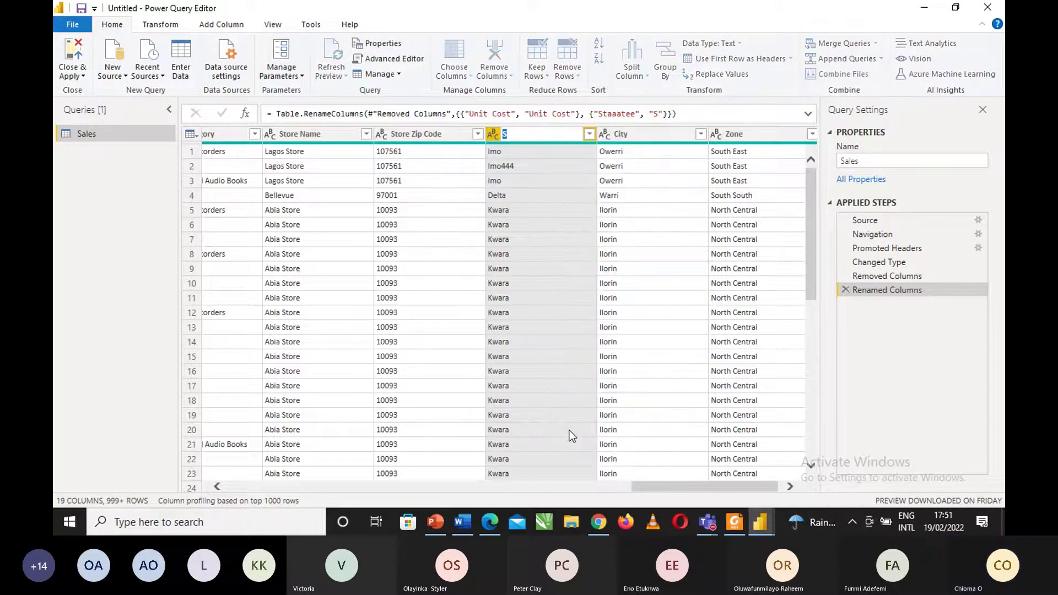
{"action": "type", "text": "State"}
{"action": "left_click", "coordinate": [564, 200]}
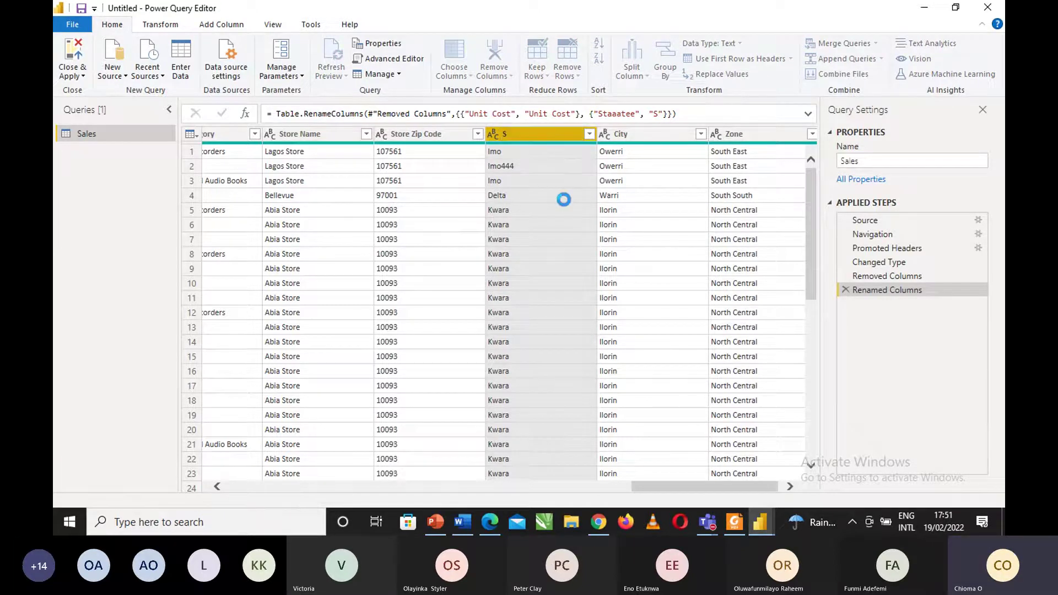
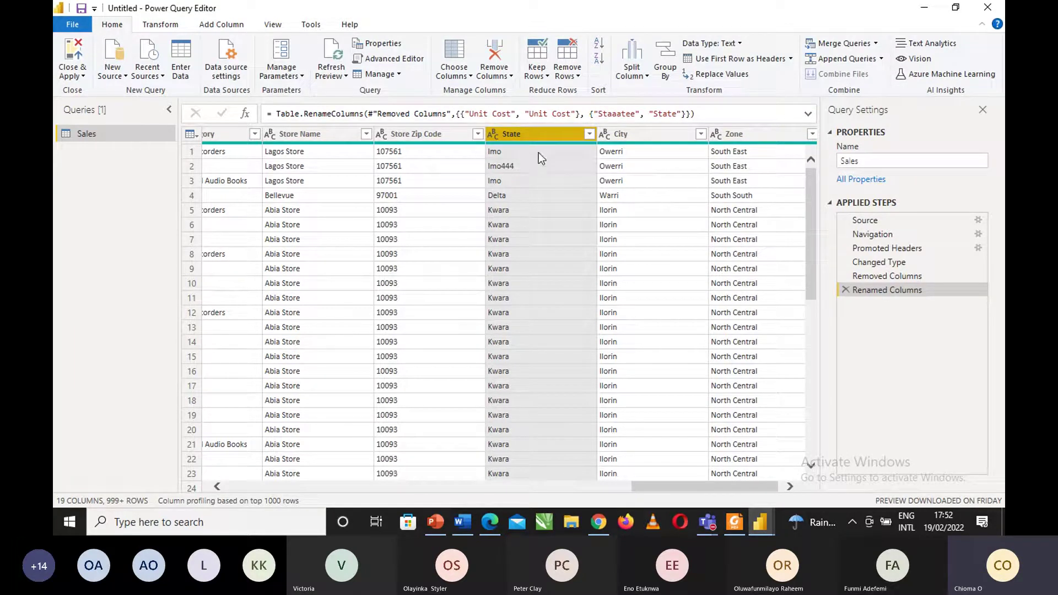
Examine the State column's entries and its list of distinct filter values for misspelled names, without applying a filter.
{"action": "left_click", "coordinate": [546, 171]}
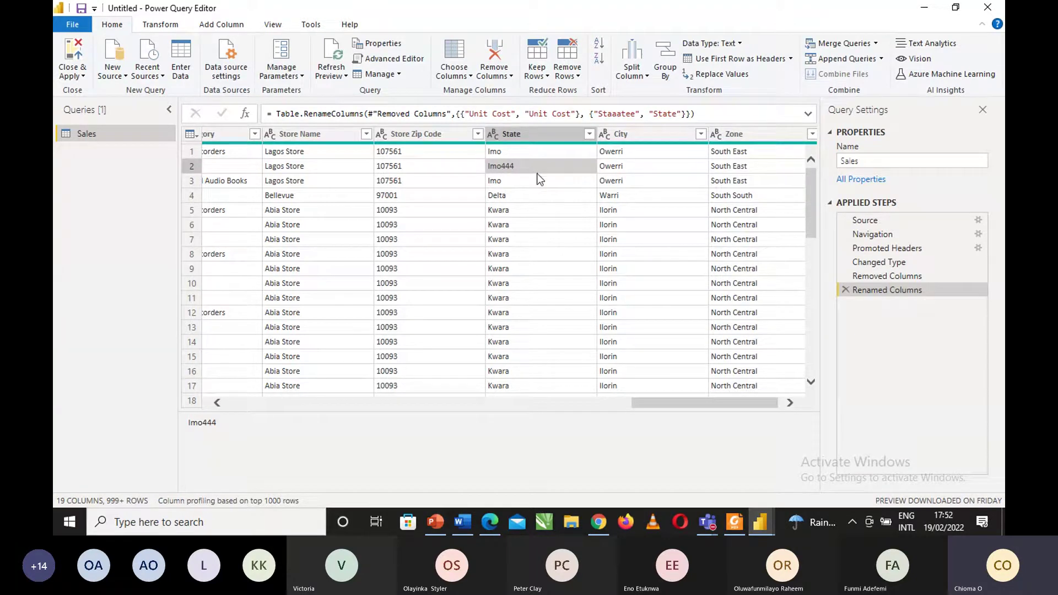
{"action": "left_click", "coordinate": [542, 198]}
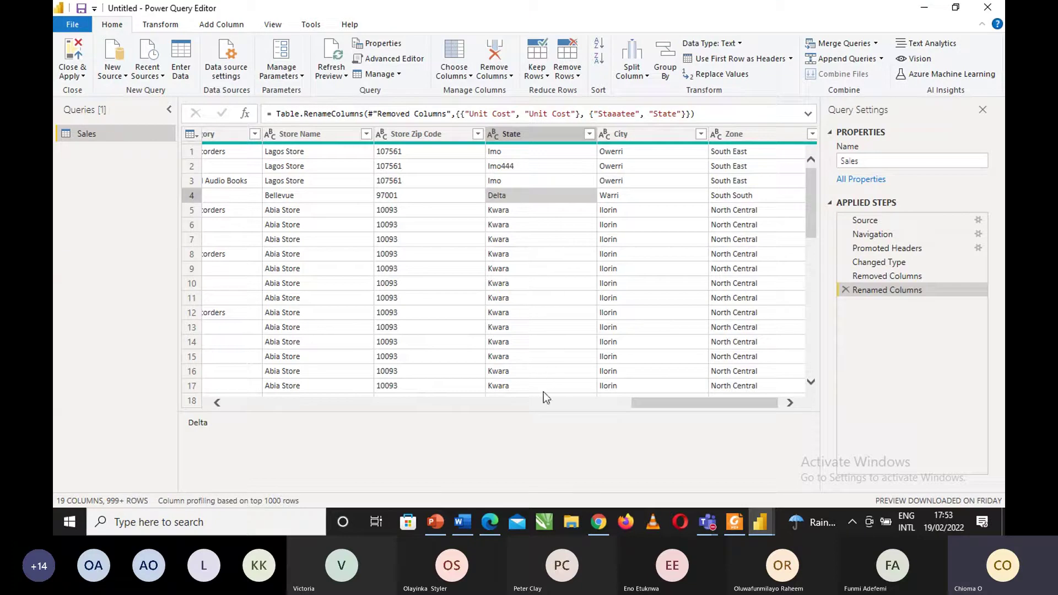
{"action": "left_click", "coordinate": [588, 134]}
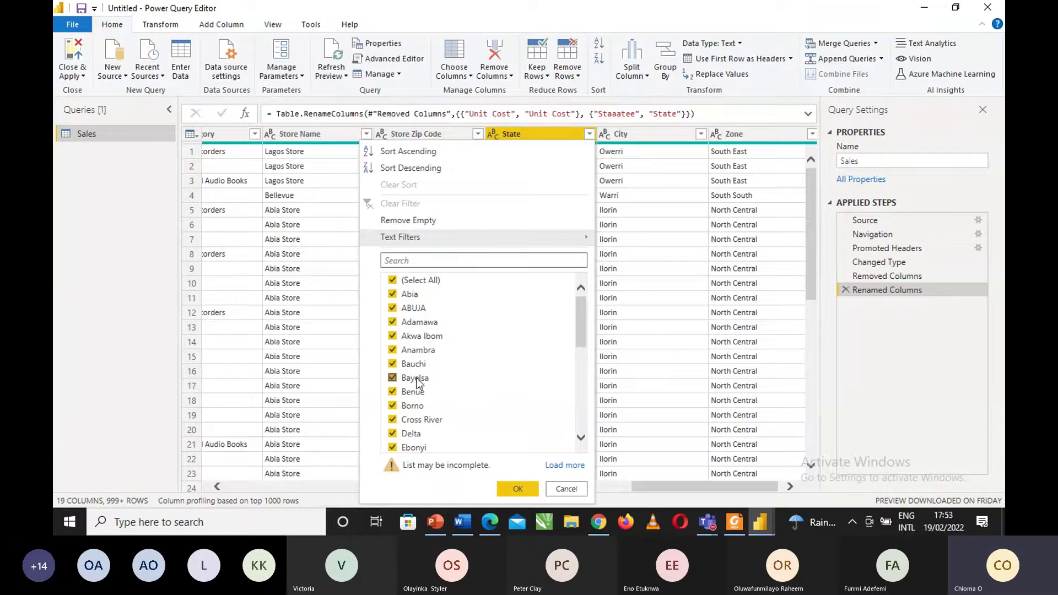
{"action": "left_click_drag", "start_coordinate": [583, 342], "coordinate": [587, 389]}
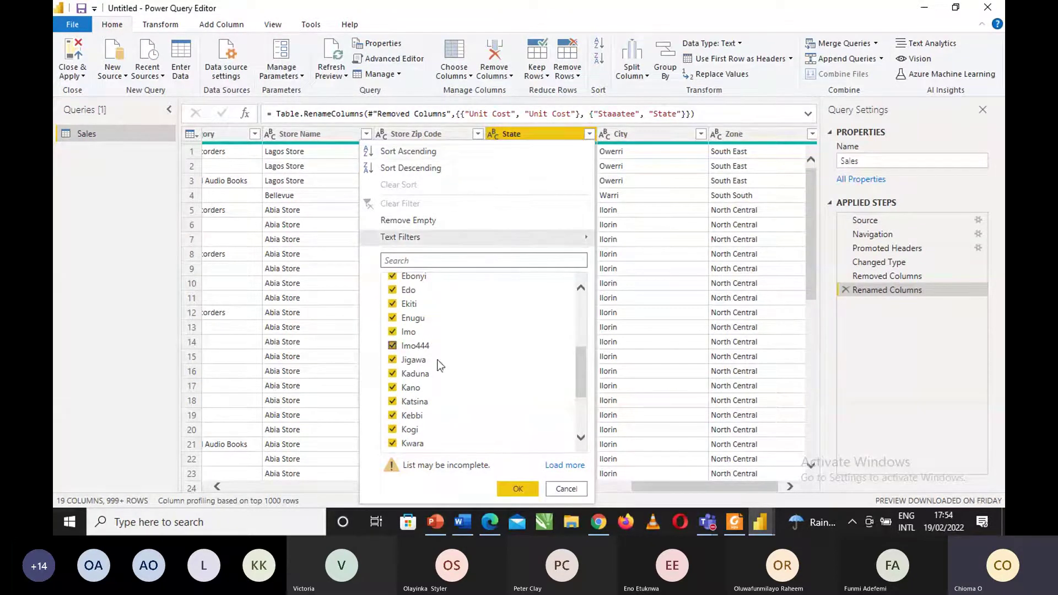
{"action": "left_click_drag", "start_coordinate": [579, 360], "coordinate": [586, 330]}
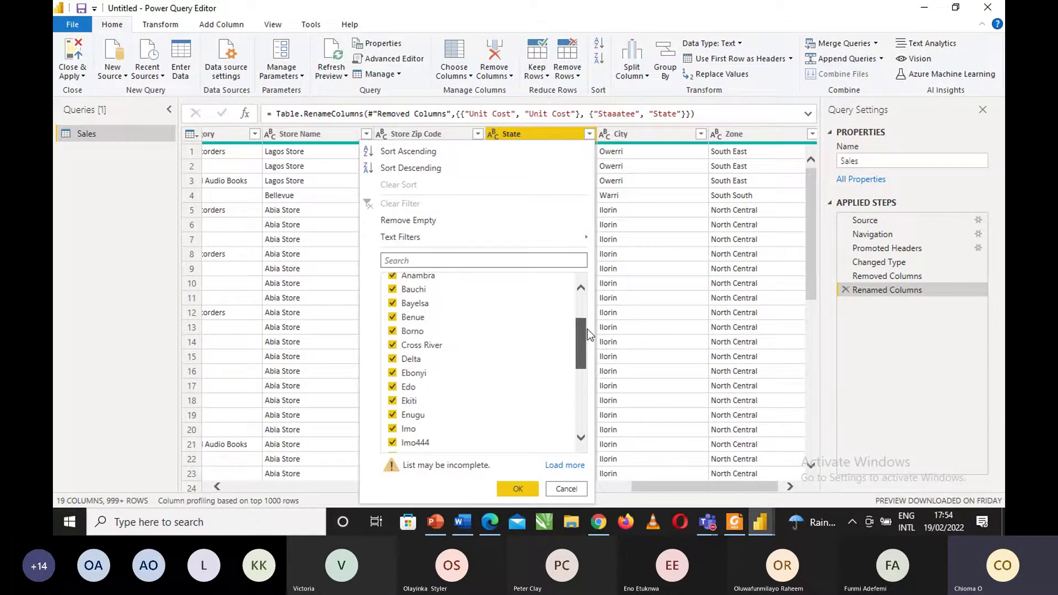
{"action": "scroll", "coordinate": [572, 333], "scroll_direction": "up", "scroll_amount": 2}
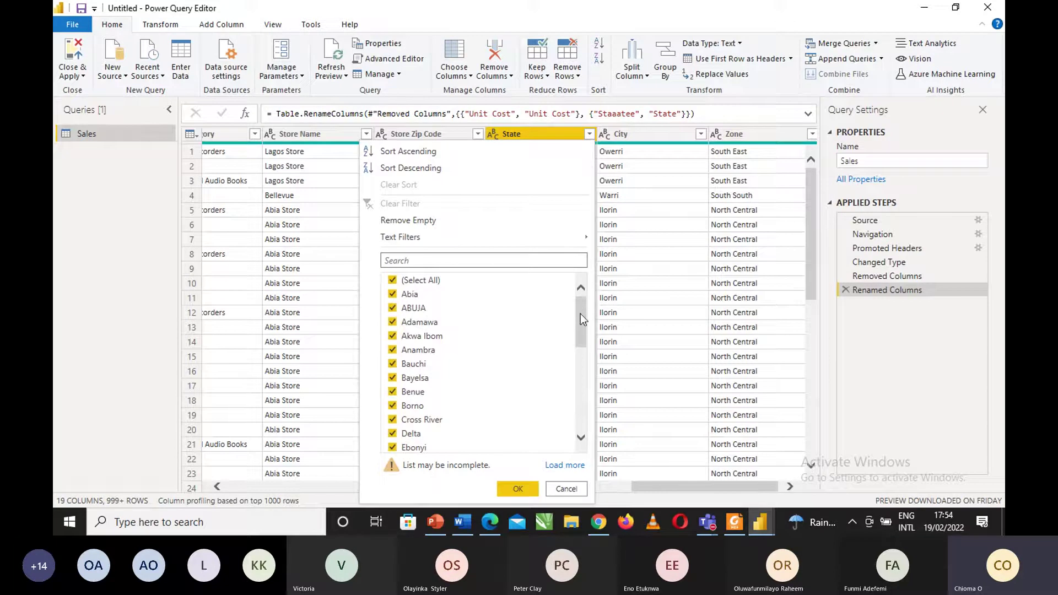
{"action": "left_click", "coordinate": [565, 489]}
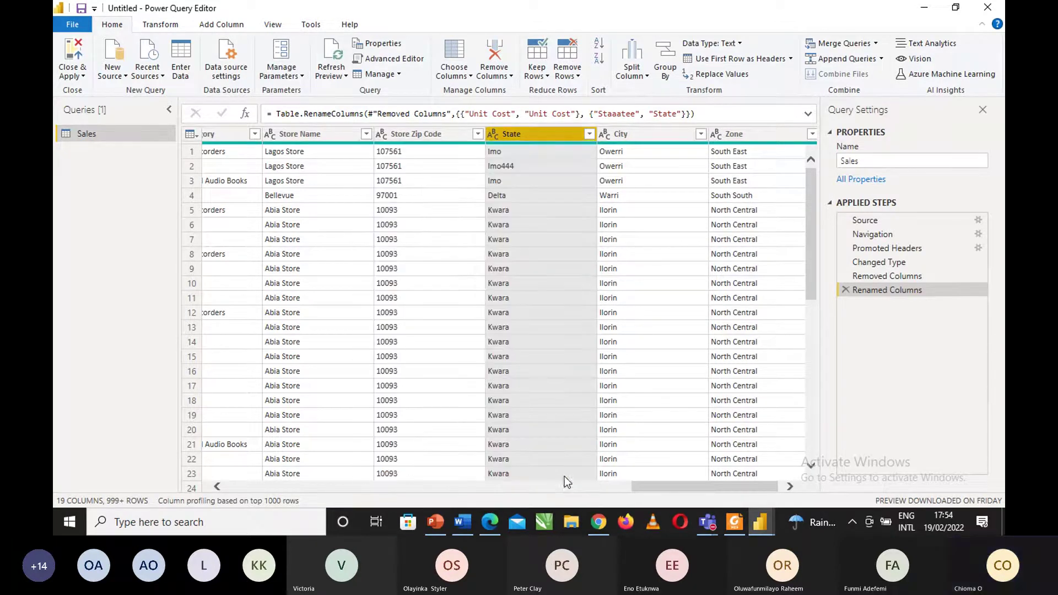
{"action": "left_click", "coordinate": [509, 167]}
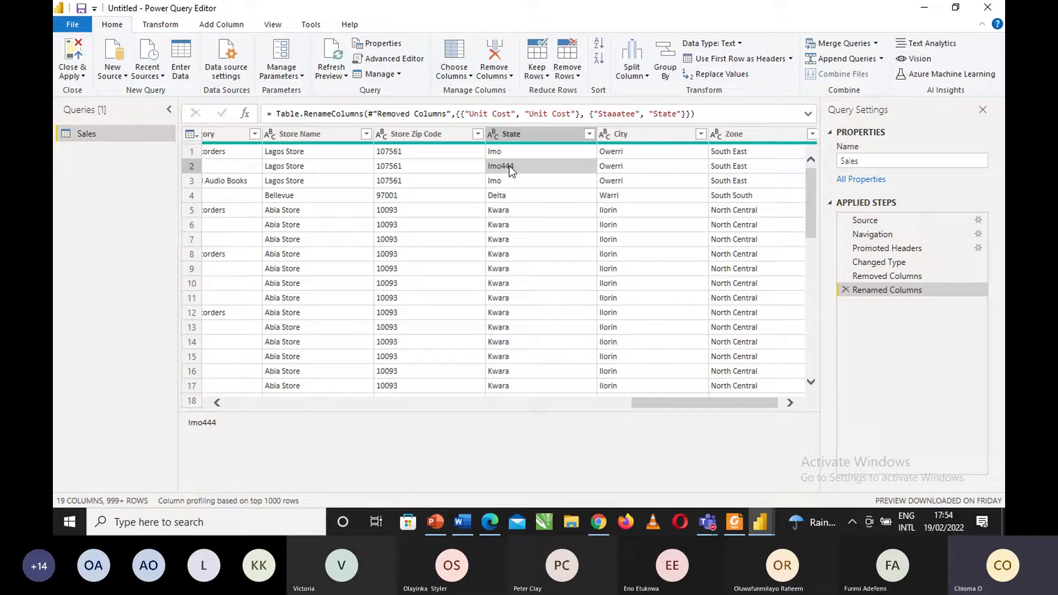
{"action": "right_click", "coordinate": [509, 166]}
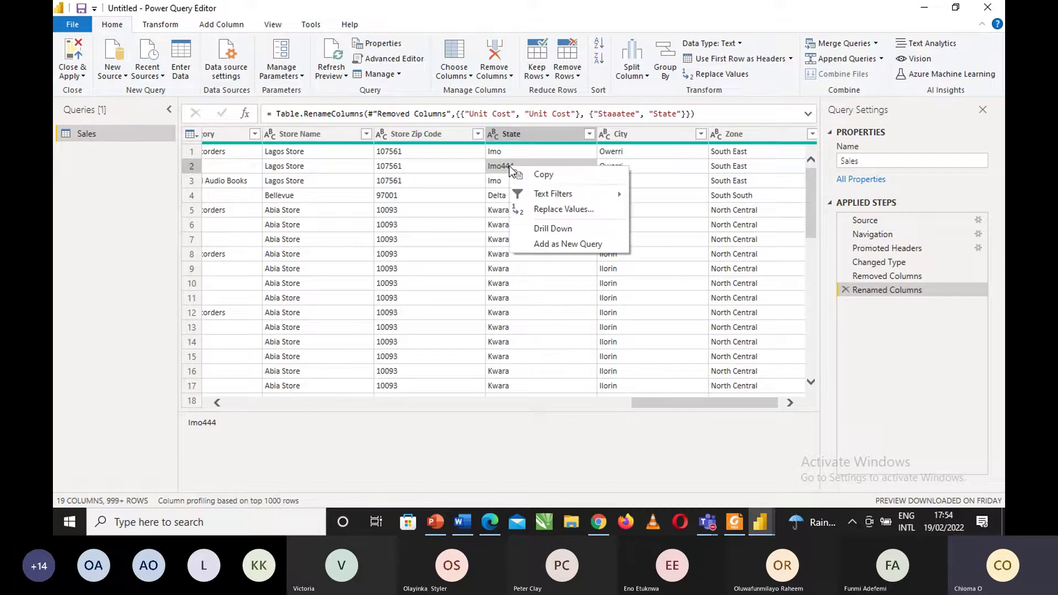
{"action": "left_click", "coordinate": [528, 209]}
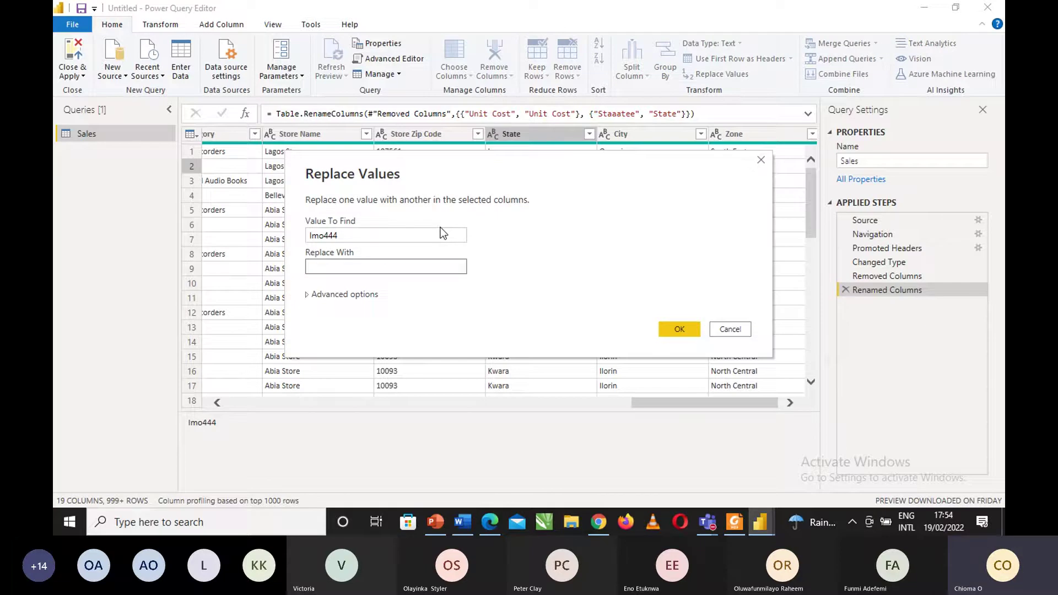
{"action": "left_click", "coordinate": [397, 232]}
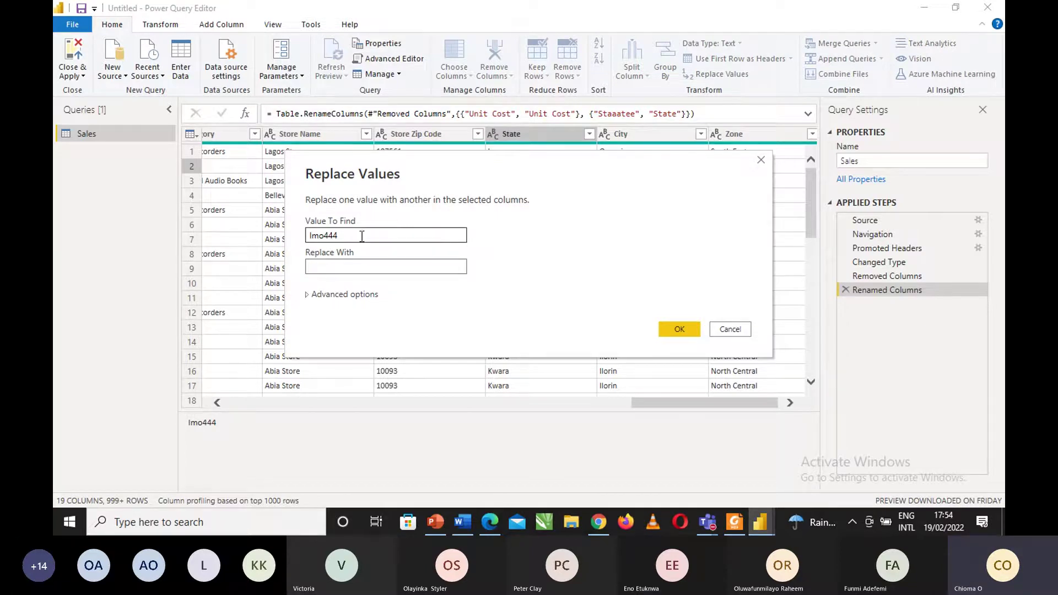
{"action": "key", "text": "Tab"}
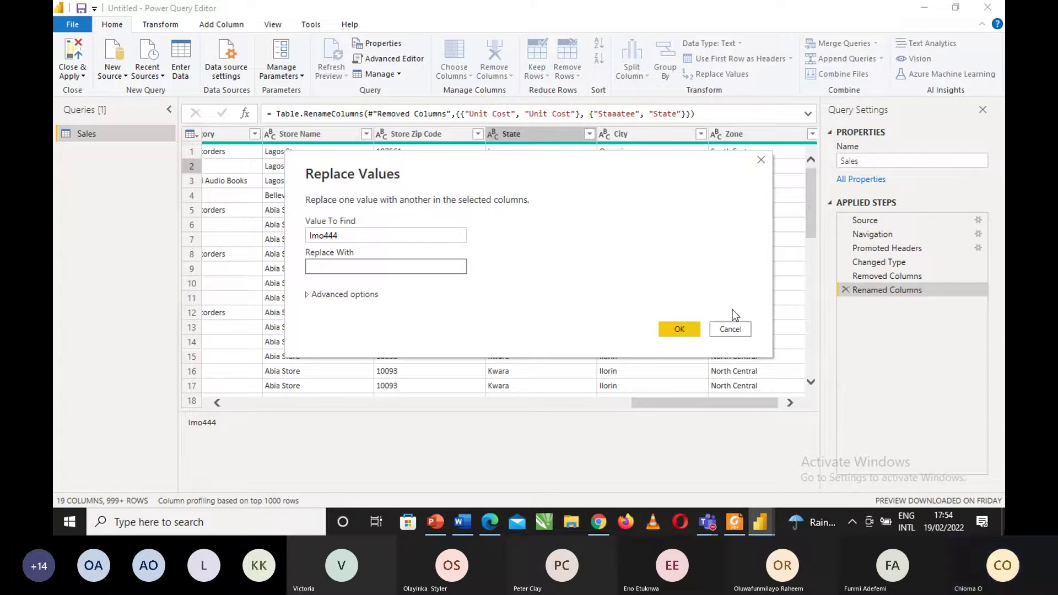
{"action": "left_click", "coordinate": [729, 331]}
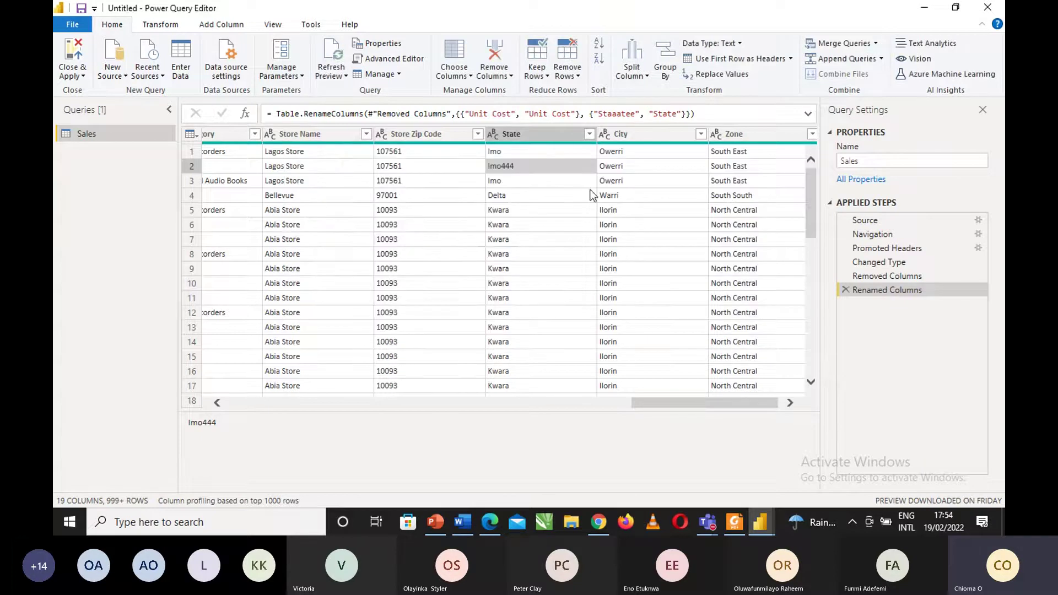
Replace the value "Imo444" with "Imo" throughout the State column.
{"action": "left_click", "coordinate": [551, 133]}
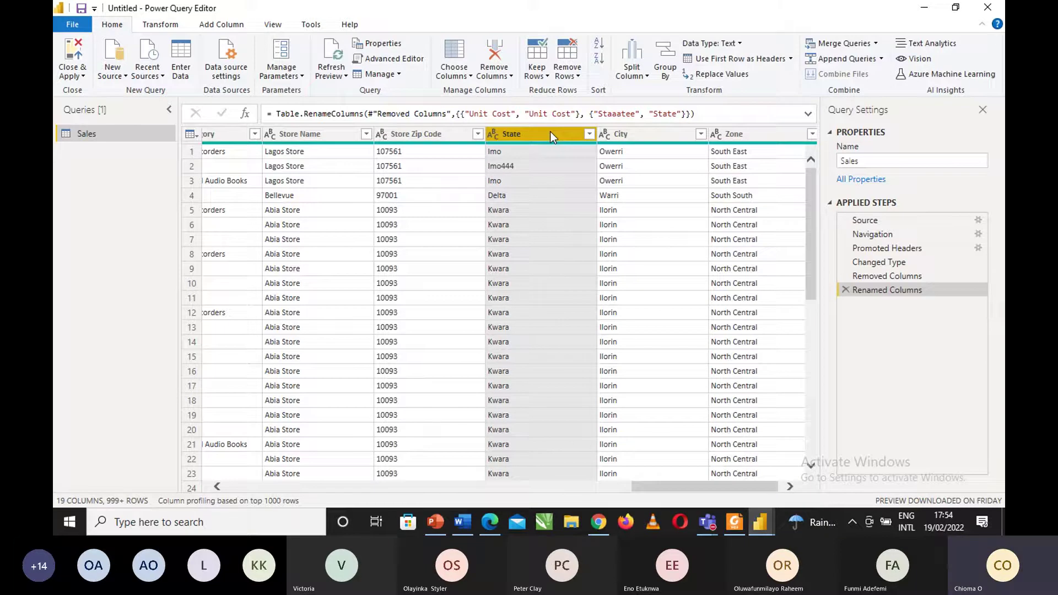
{"action": "right_click", "coordinate": [549, 134]}
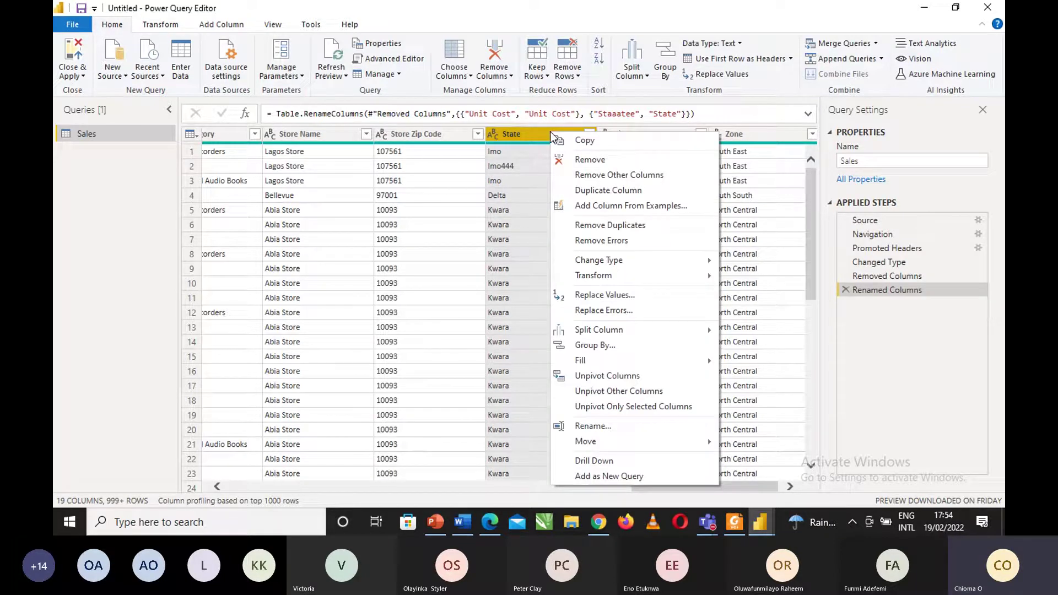
{"action": "left_click", "coordinate": [611, 296]}
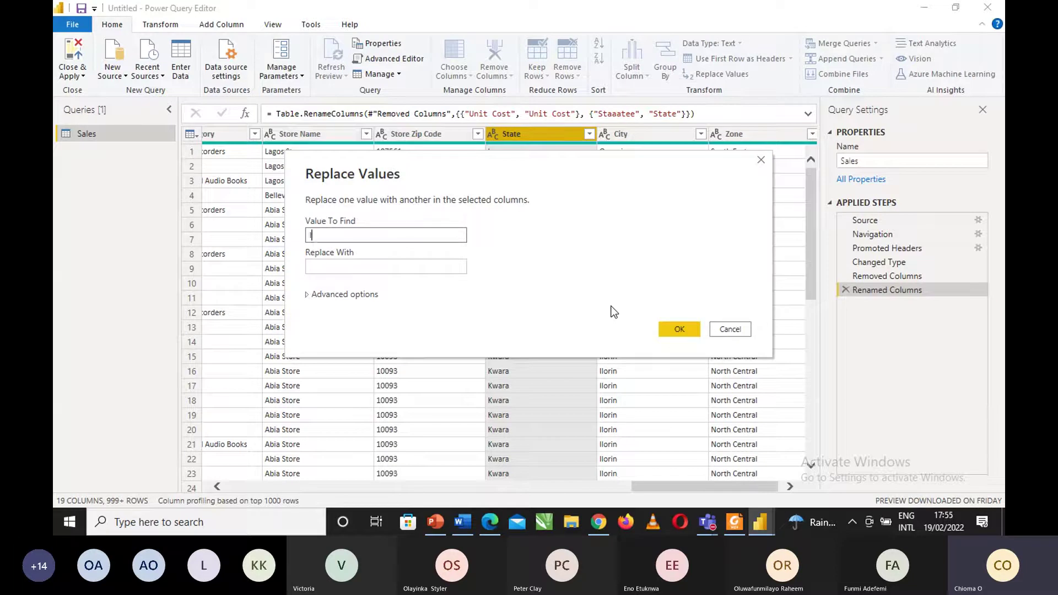
{"action": "type", "text": "Imo444"}
{"action": "left_click", "coordinate": [442, 269]}
{"action": "type", "text": "Imo"}
{"action": "left_click", "coordinate": [669, 328]}
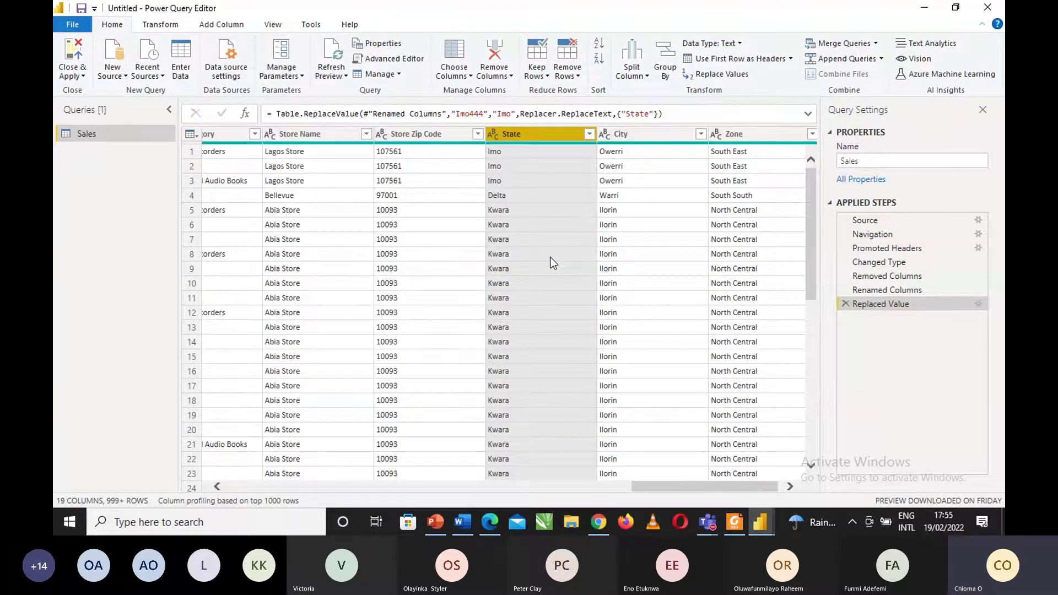
{"action": "right_click", "coordinate": [399, 153]}
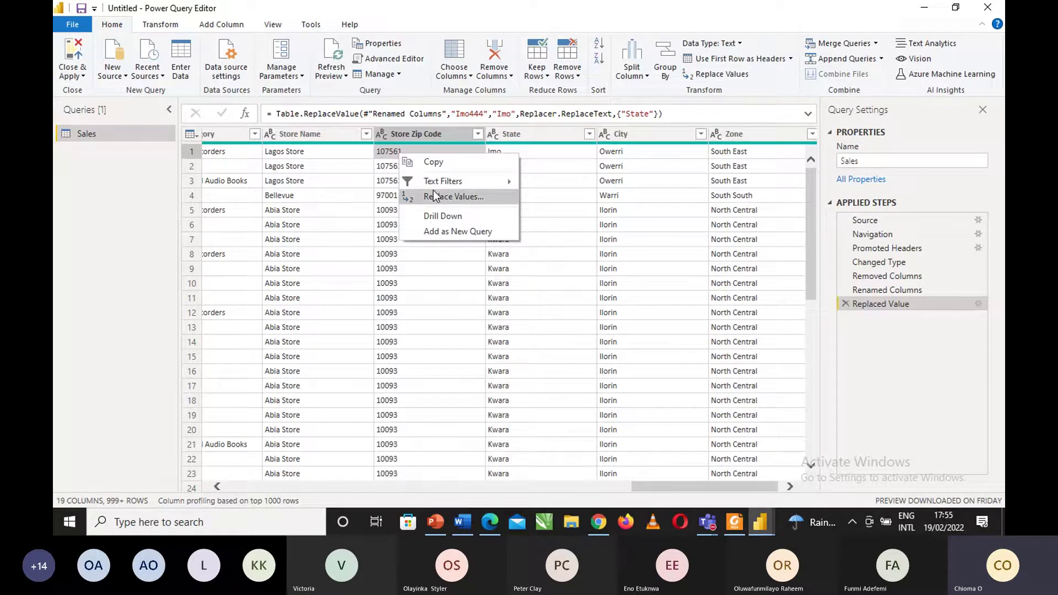
{"action": "left_click", "coordinate": [547, 226]}
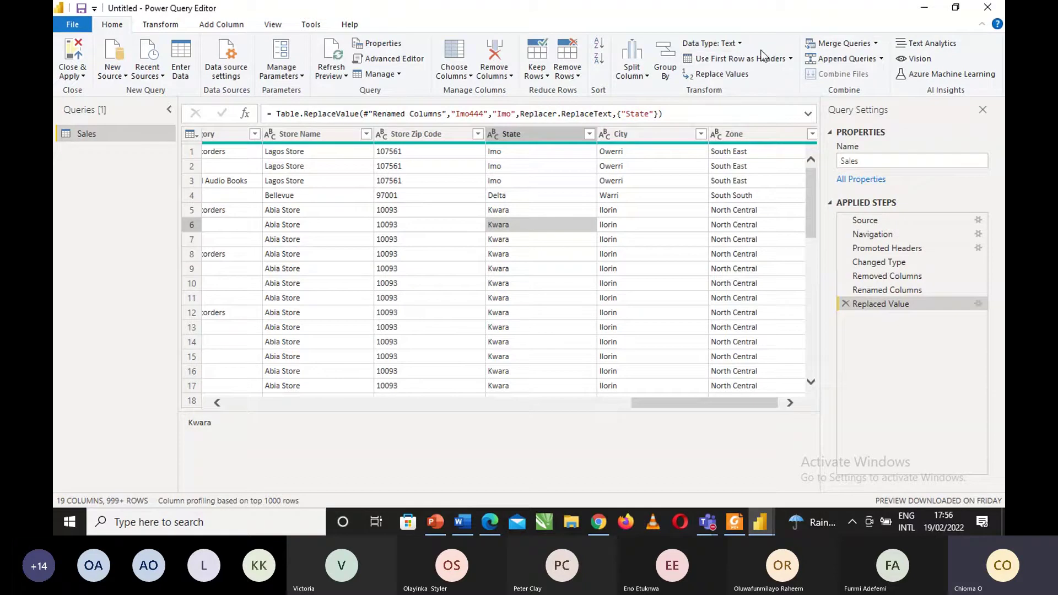
Demote the column headers of the Sales table to its first row.
{"action": "left_click", "coordinate": [790, 59]}
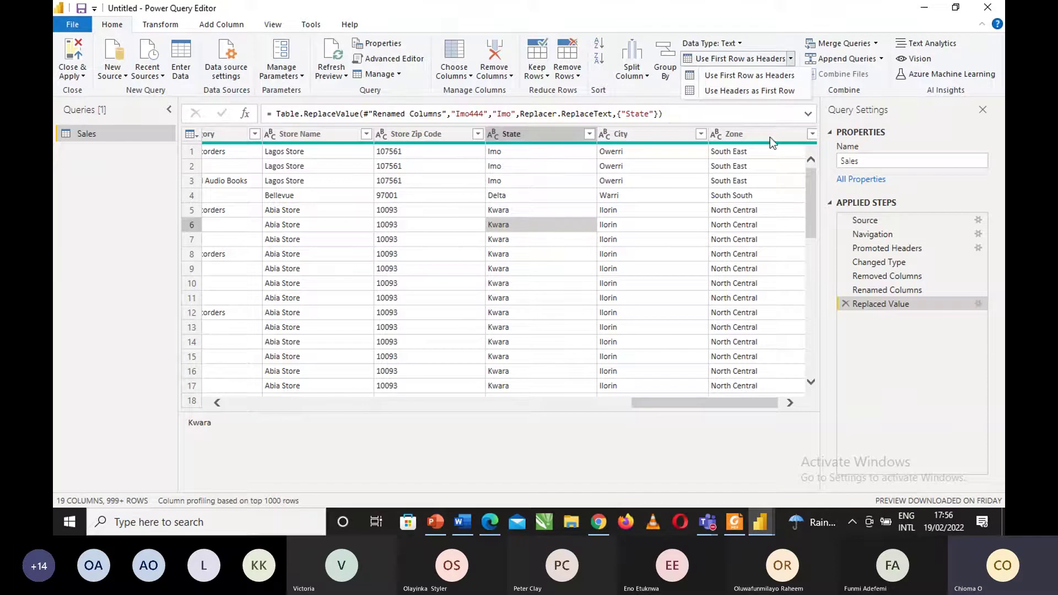
{"action": "left_click", "coordinate": [710, 185]}
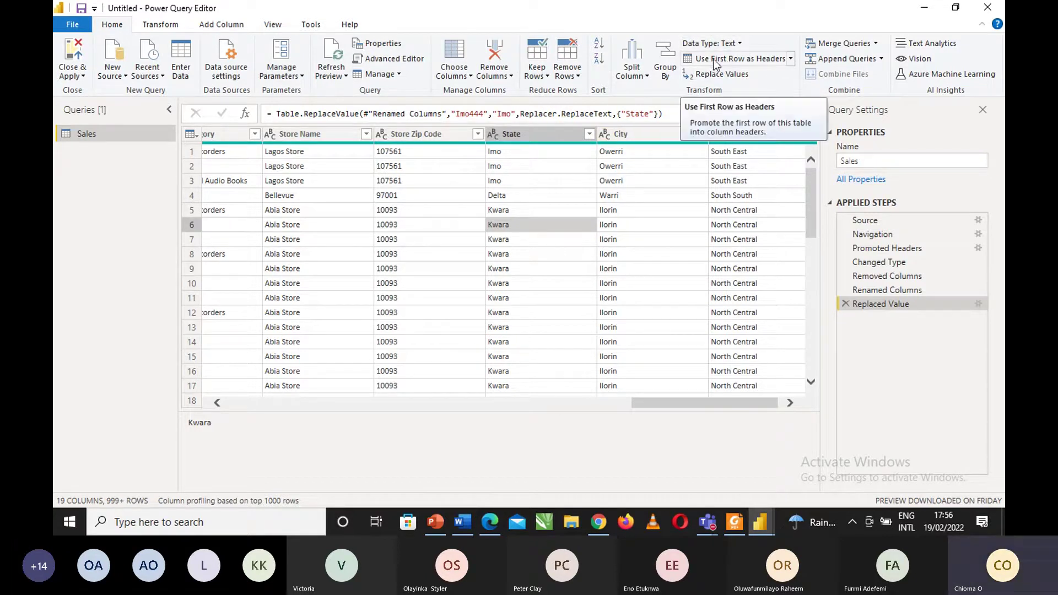
{"action": "left_click", "coordinate": [791, 57]}
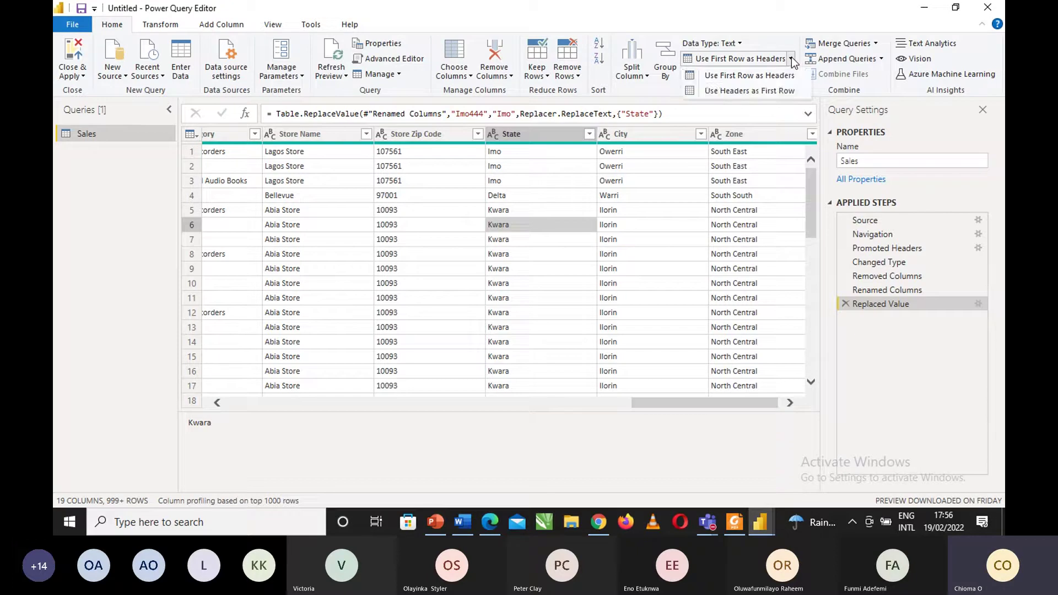
{"action": "left_click", "coordinate": [753, 92]}
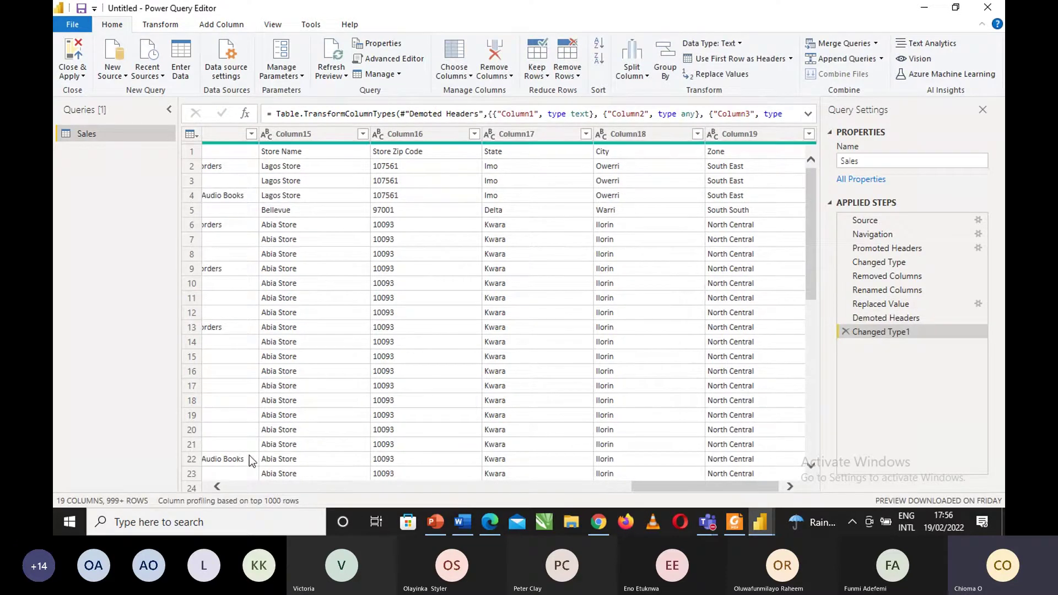
Promote the first row of the Sales table back to column headers.
{"action": "left_click", "coordinate": [222, 488]}
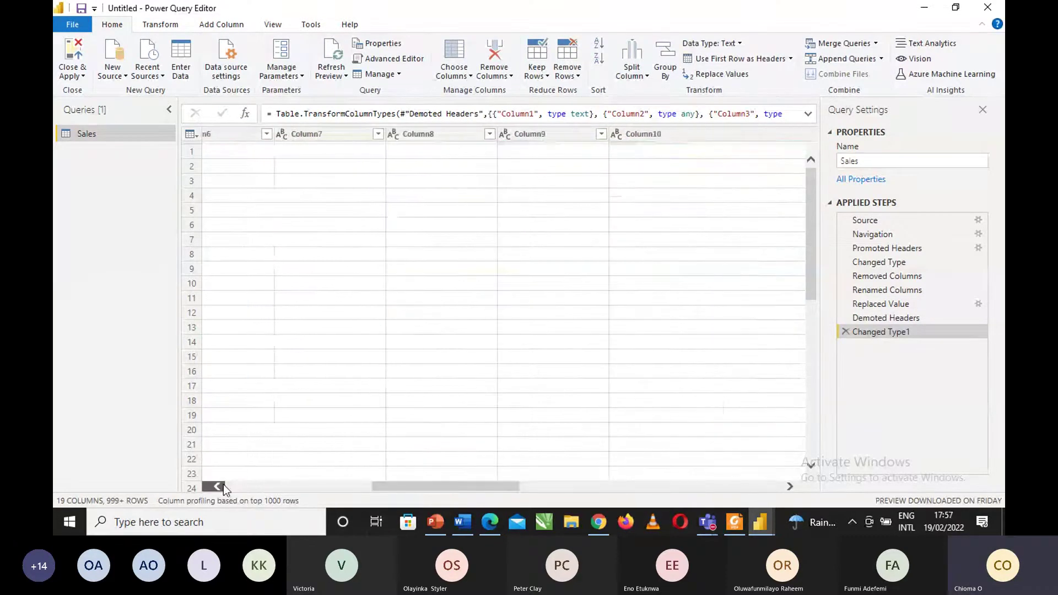
{"action": "left_click", "coordinate": [223, 488]}
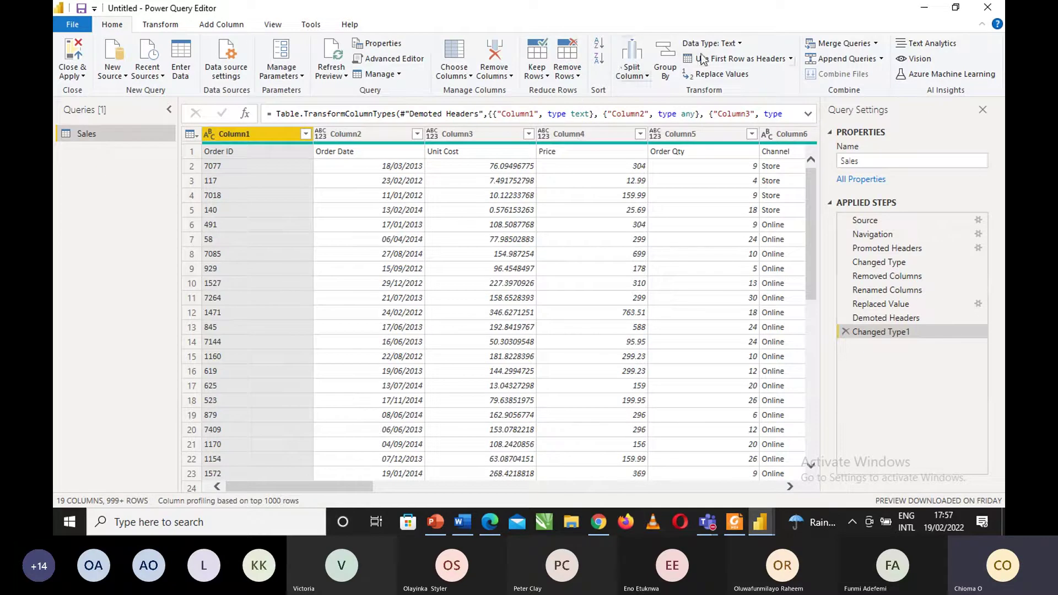
{"action": "left_click", "coordinate": [190, 134]}
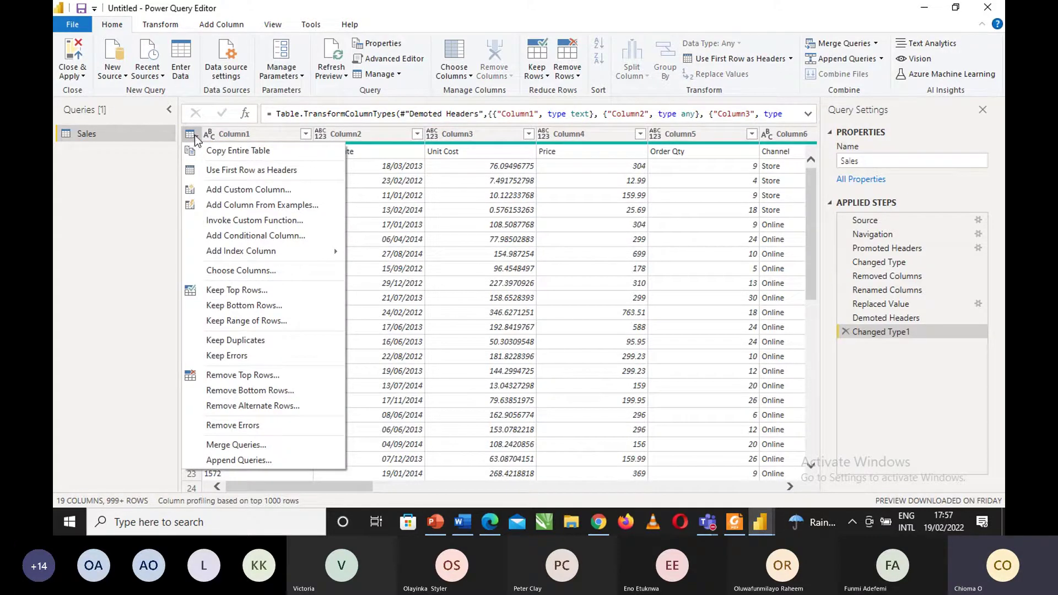
{"action": "left_click", "coordinate": [215, 172]}
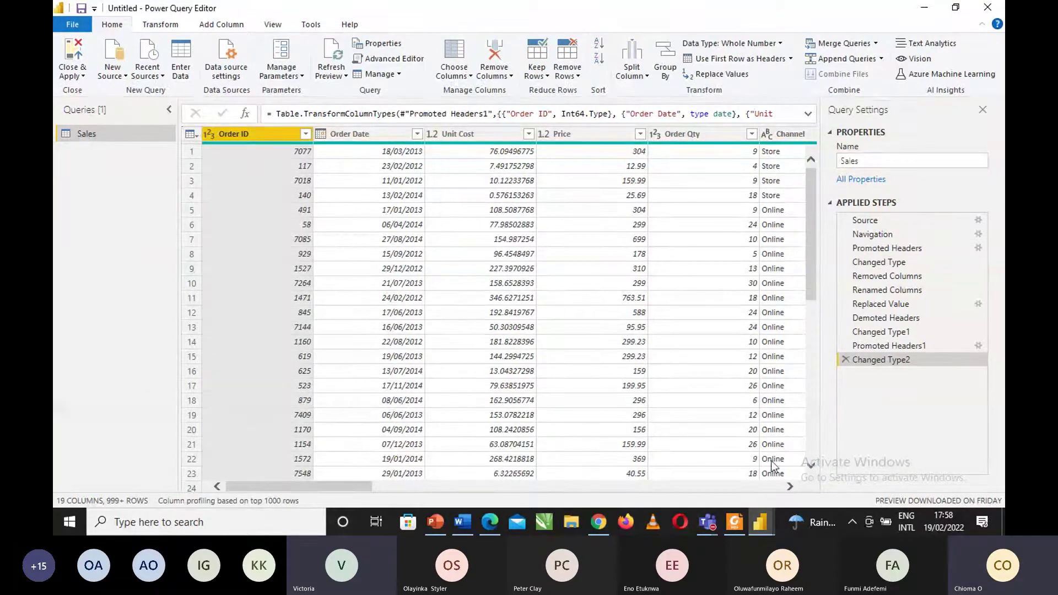
Start merging the Channel and Promotion Name columns, using Space as the separator.
{"action": "left_click", "coordinate": [789, 486]}
{"action": "left_click_drag", "start_coordinate": [787, 485], "coordinate": [787, 486]}
{"action": "left_click", "coordinate": [788, 486]}
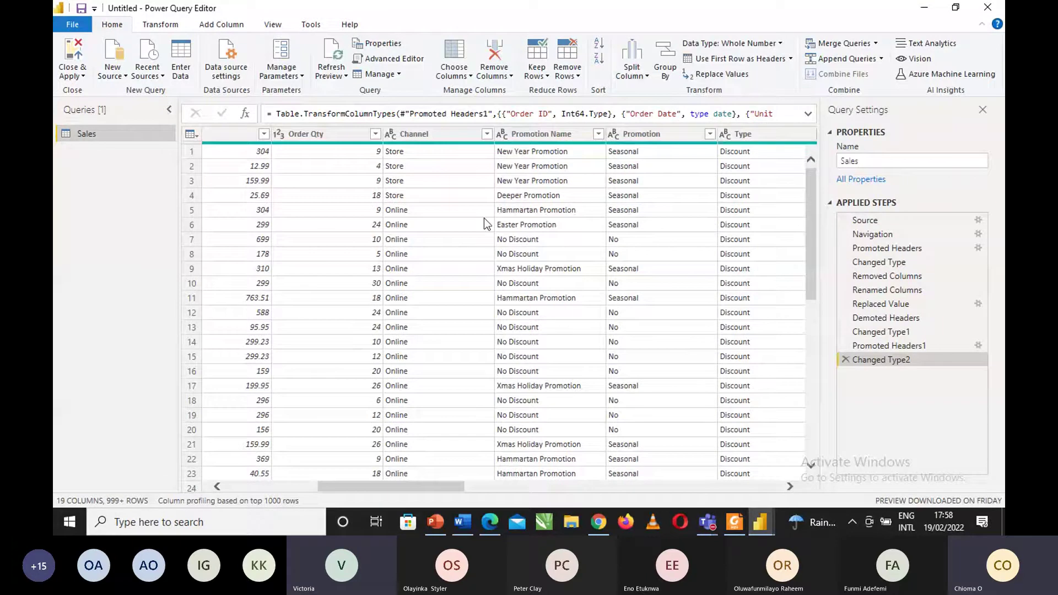
{"action": "left_click", "coordinate": [443, 134]}
{"action": "left_click", "coordinate": [541, 135]}
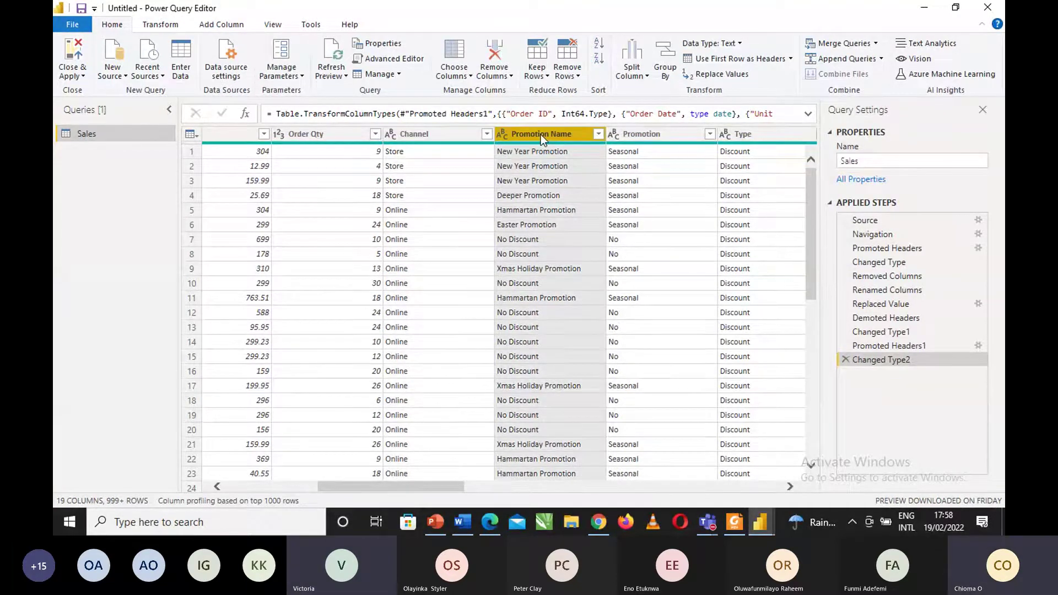
{"action": "left_click", "coordinate": [468, 133]}
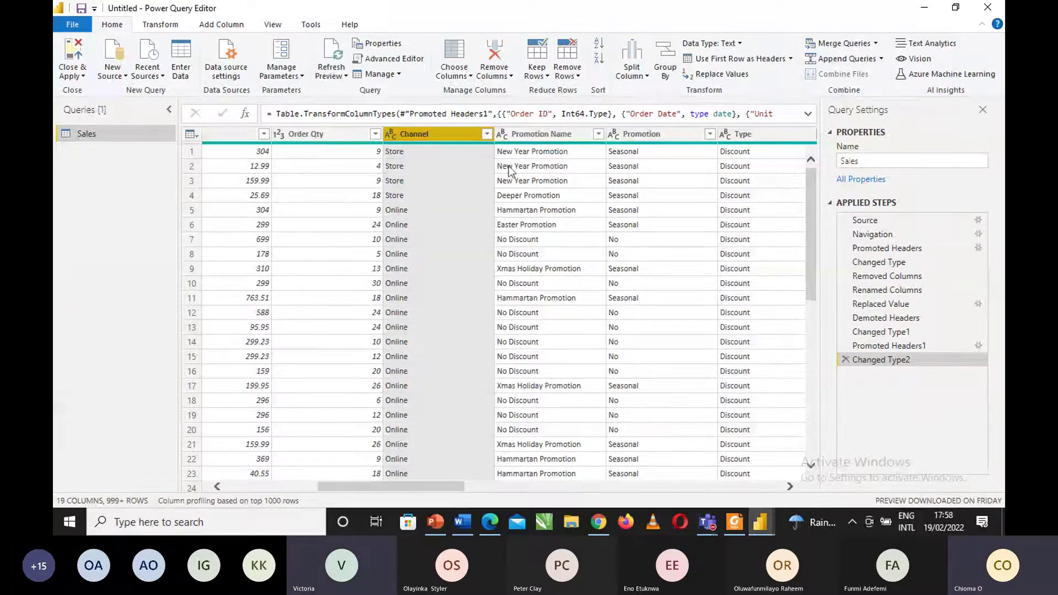
{"action": "right_click", "coordinate": [512, 133]}
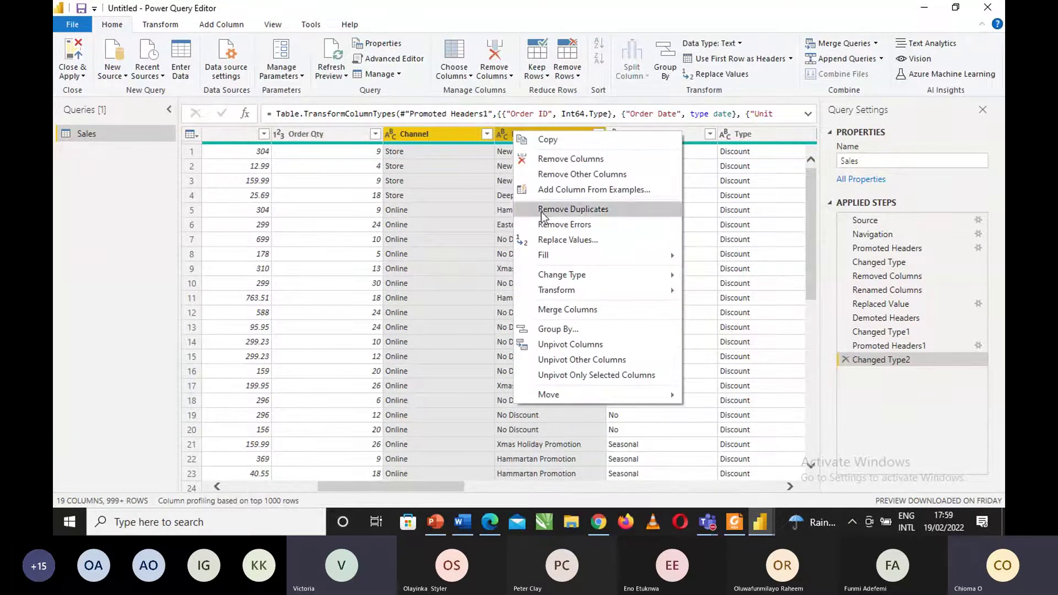
{"action": "left_click", "coordinate": [544, 311]}
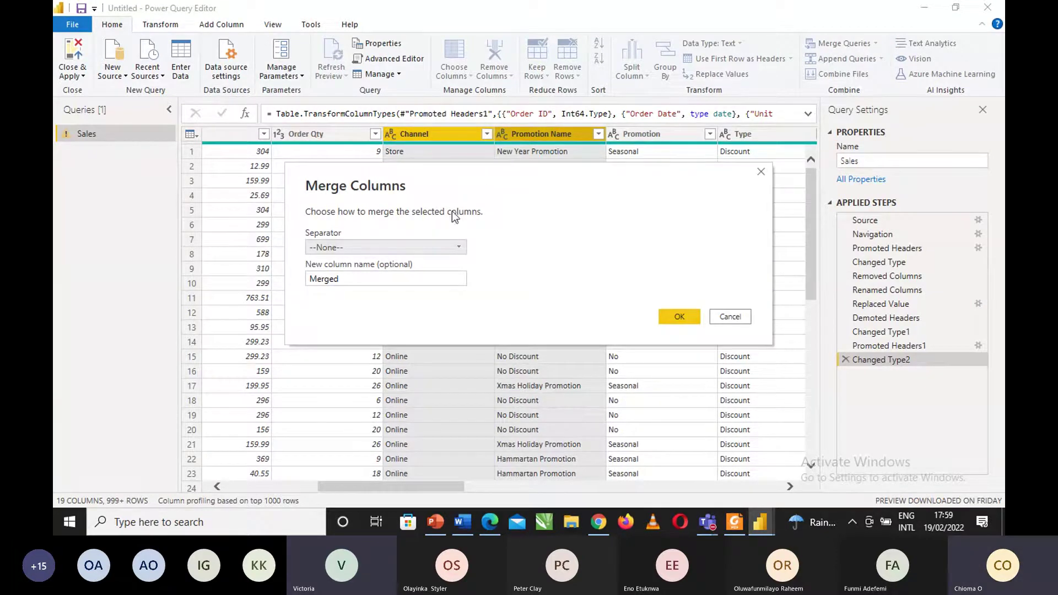
{"action": "left_click", "coordinate": [454, 248]}
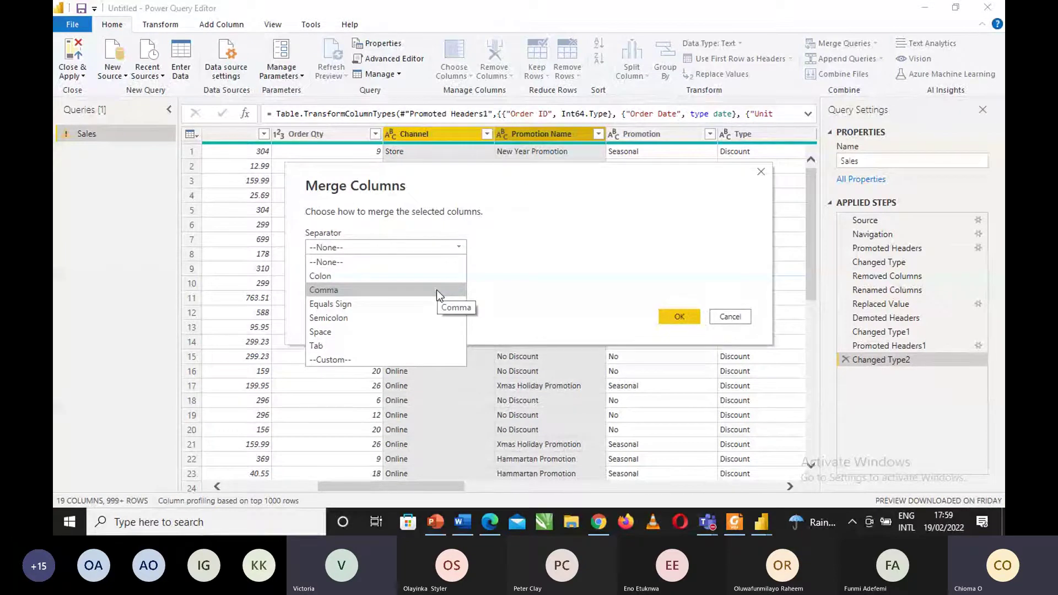
{"action": "left_click", "coordinate": [420, 329]}
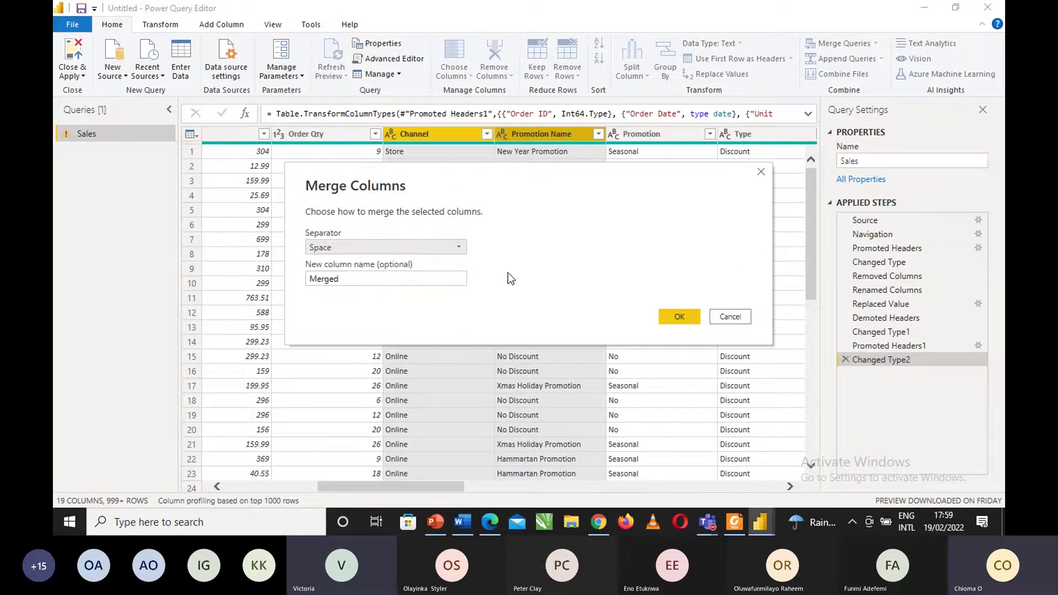
Name the merged column "Channel" and apply the column merge.
{"action": "left_click", "coordinate": [415, 279]}
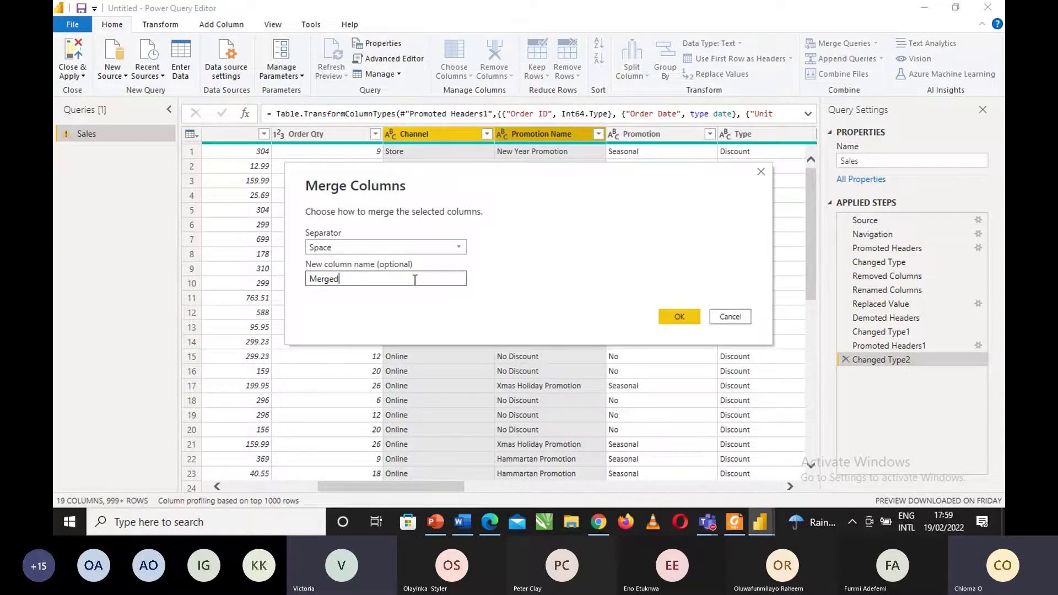
{"action": "type", "text": "Cha"}
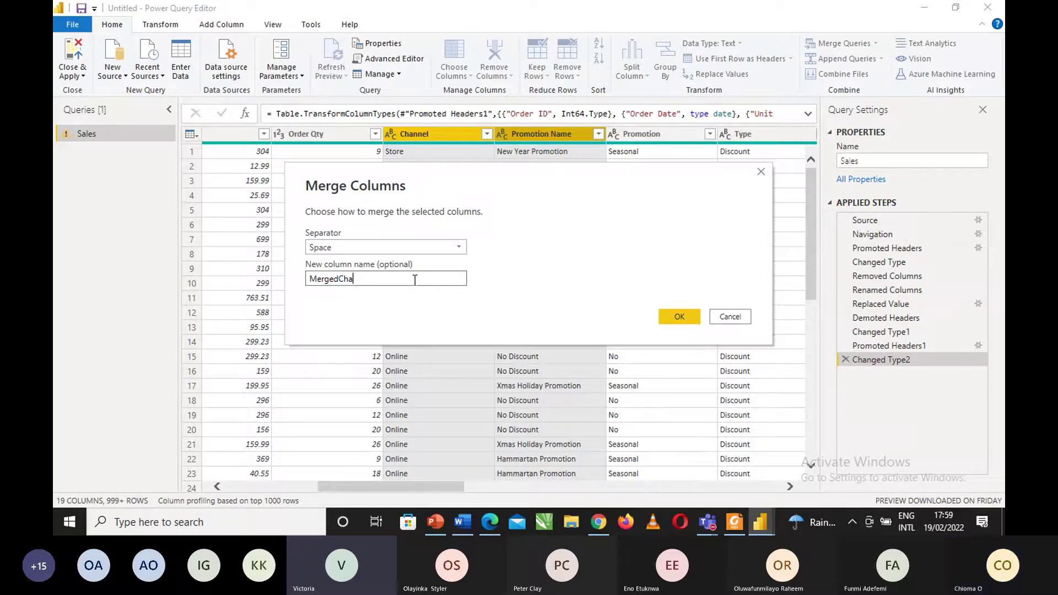
{"action": "type", "text": "nnel"}
{"action": "key", "text": "BackSpace"}
{"action": "key", "text": "BackSpace"}
{"action": "key", "text": "BackSpace"}
{"action": "key", "text": "BackSpace"}
{"action": "key", "text": "BackSpace"}
{"action": "key", "text": "BackSpace"}
{"action": "key", "text": "BackSpace"}
{"action": "key", "text": "BackSpace"}
{"action": "key", "text": "BackSpace"}
{"action": "key", "text": "BackSpace"}
{"action": "key", "text": "BackSpace"}
{"action": "key", "text": "BackSpace"}
{"action": "key", "text": "BackSpace"}
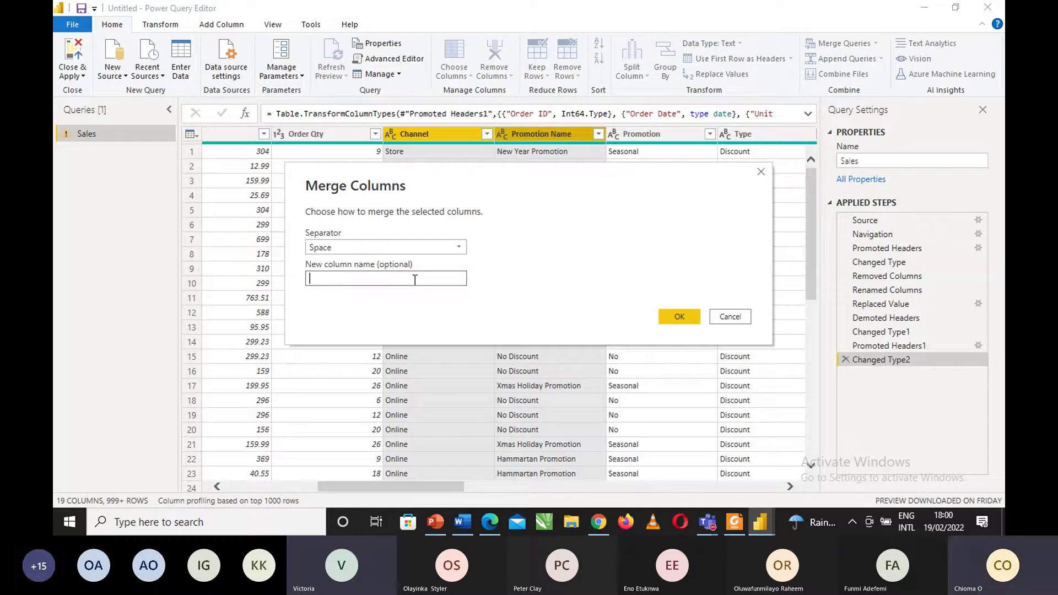
{"action": "type", "text": "Chan"}
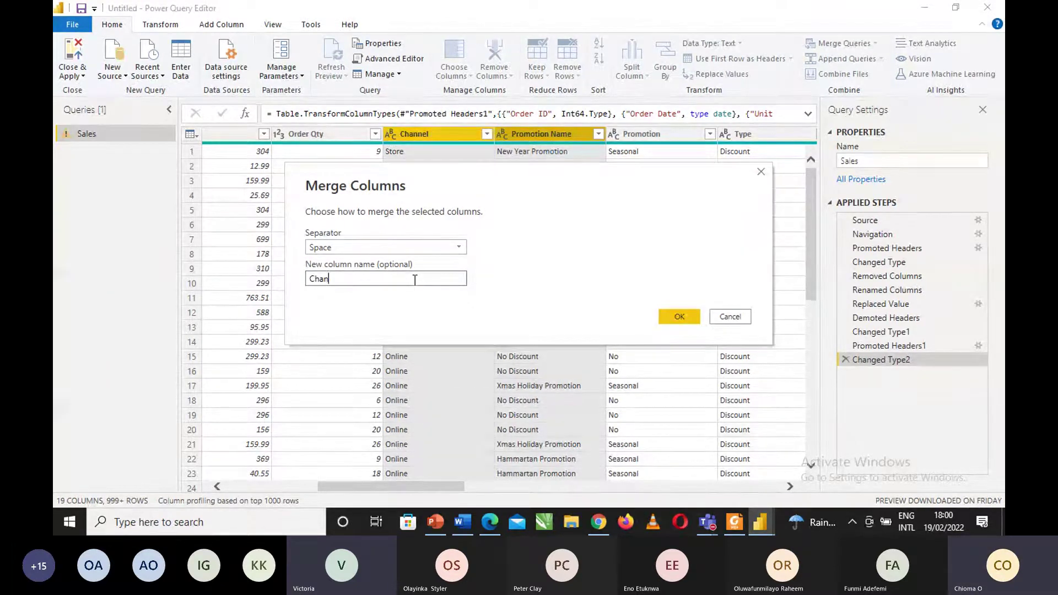
{"action": "type", "text": "nel"}
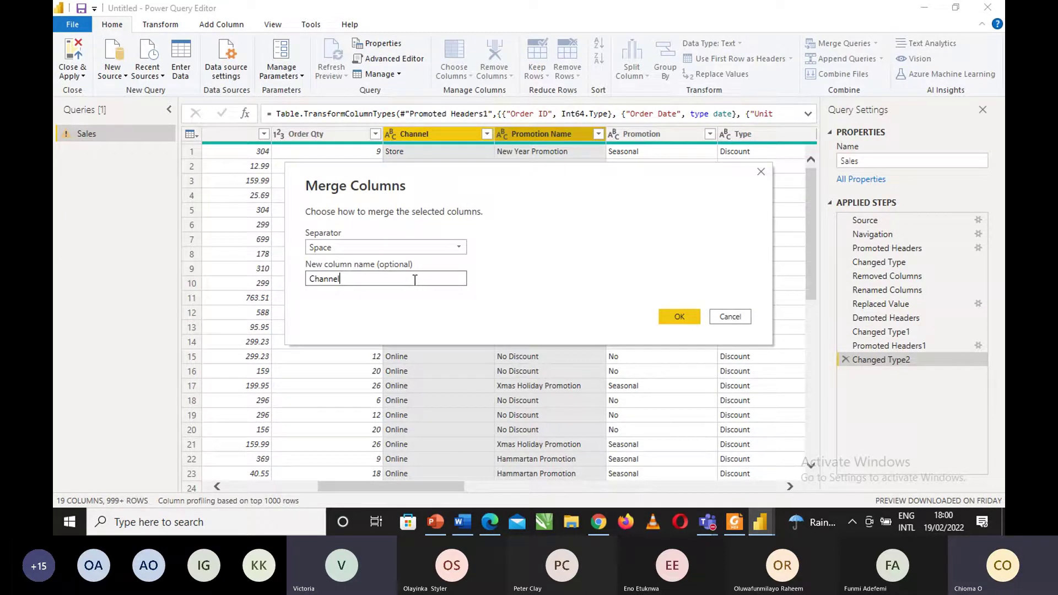
{"action": "type", "text": " Name"}
{"action": "key", "text": "BackSpace"}
{"action": "key", "text": "BackSpace"}
{"action": "key", "text": "BackSpace"}
{"action": "key", "text": "BackSpace"}
{"action": "left_click", "coordinate": [672, 312]}
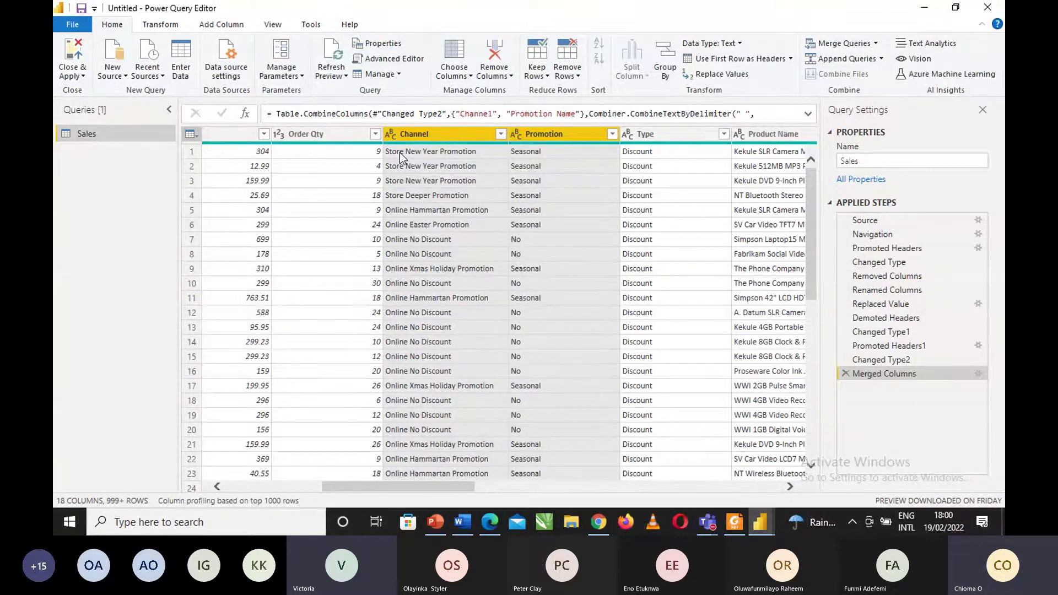
Compare the Channel and Promotion Name data in the applied steps before and after the merge.
{"action": "left_click", "coordinate": [864, 359]}
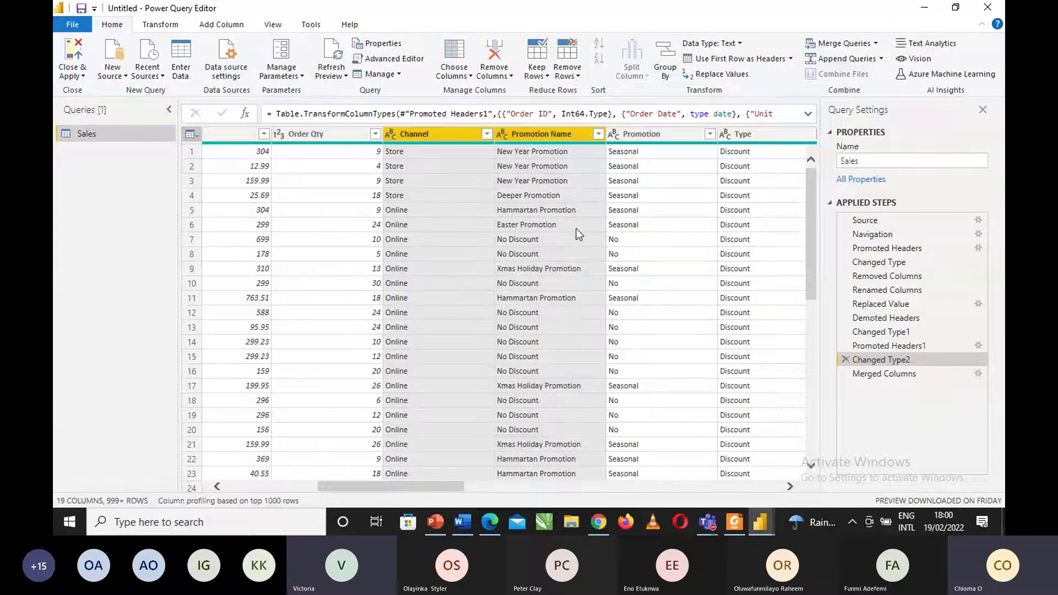
{"action": "left_click", "coordinate": [892, 375]}
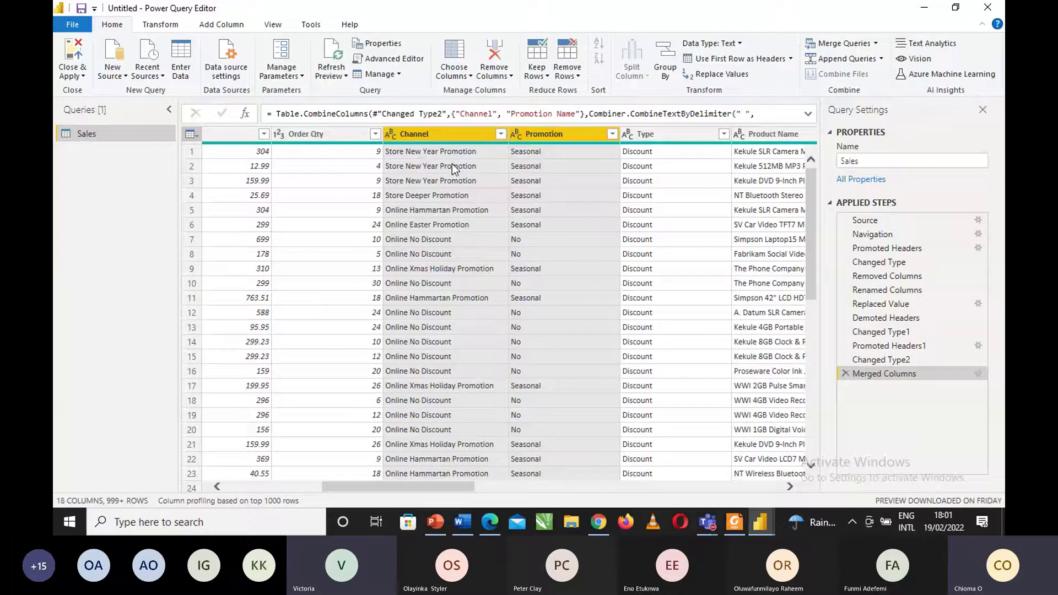
{"action": "left_click", "coordinate": [446, 130]}
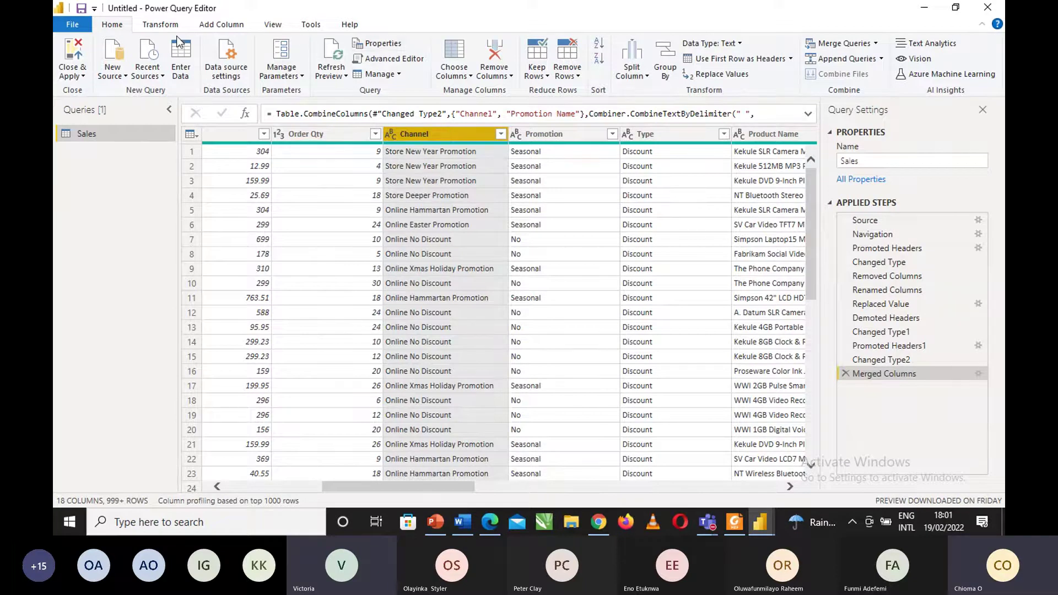
{"action": "left_click", "coordinate": [647, 76]}
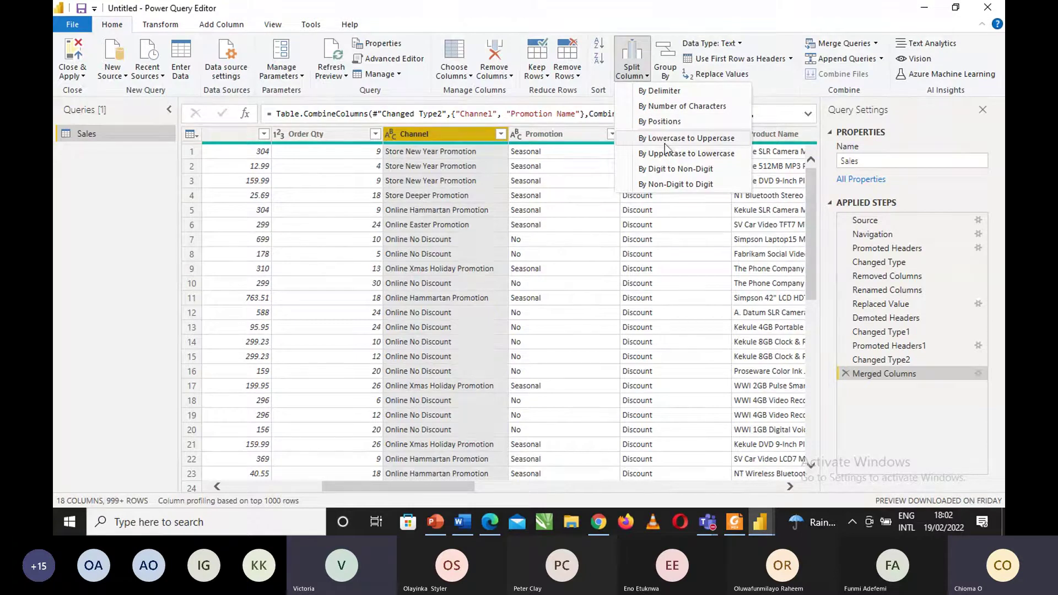
{"action": "left_click", "coordinate": [659, 93]}
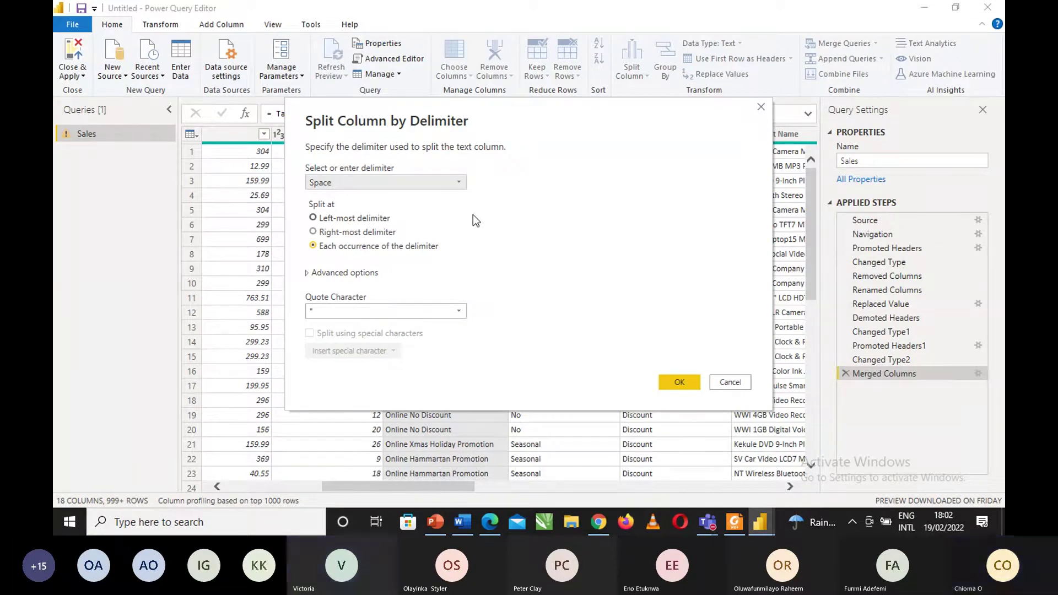
{"action": "left_click", "coordinate": [729, 382]}
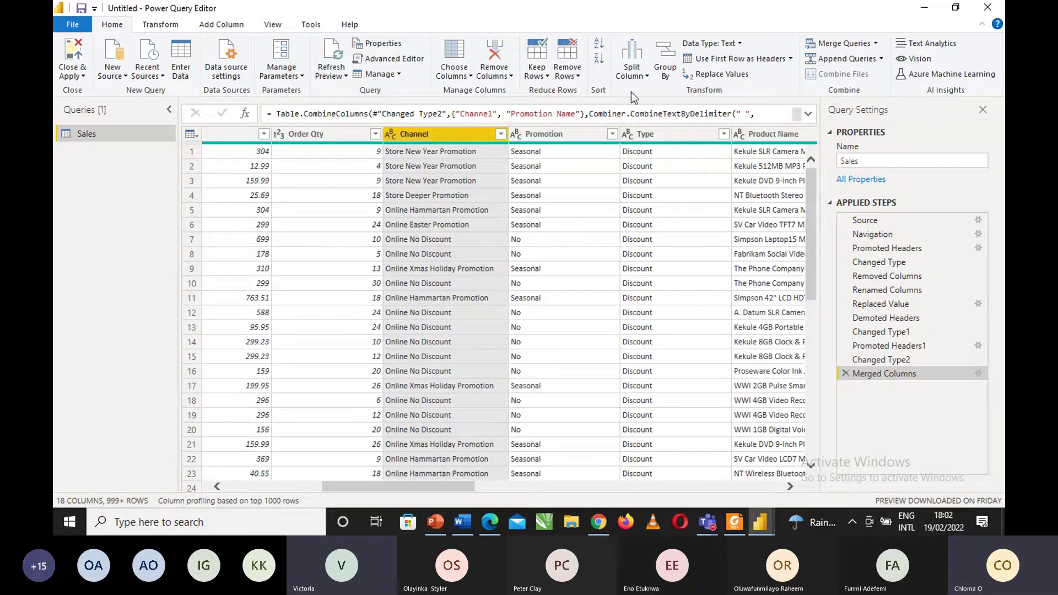
Try splitting the Channel column at each occurrence of a space, and remove the resulting type-change and split steps.
{"action": "left_click", "coordinate": [633, 71]}
{"action": "left_click", "coordinate": [648, 91]}
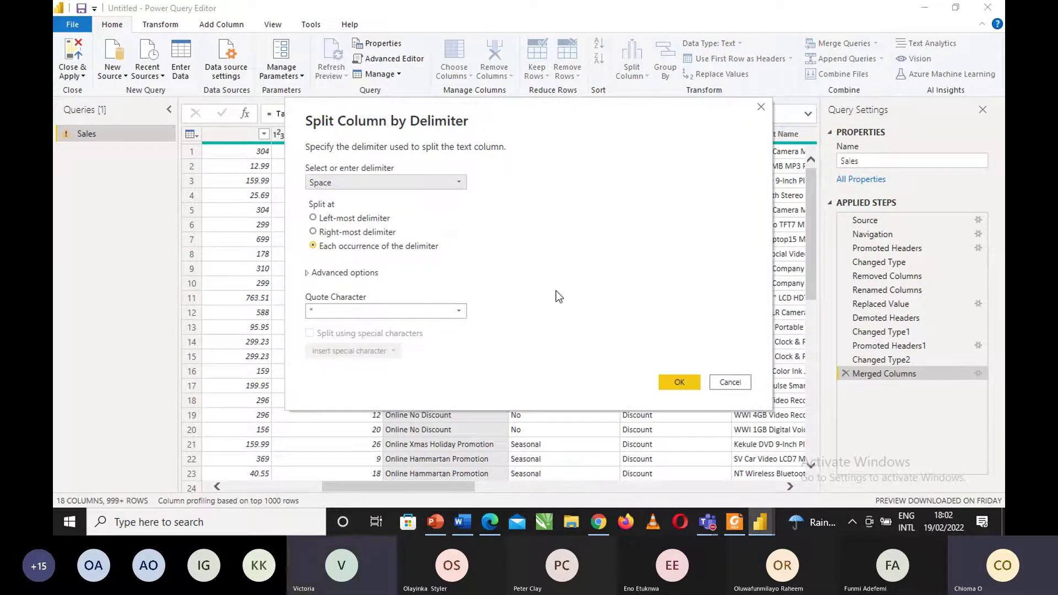
{"action": "left_click", "coordinate": [665, 387]}
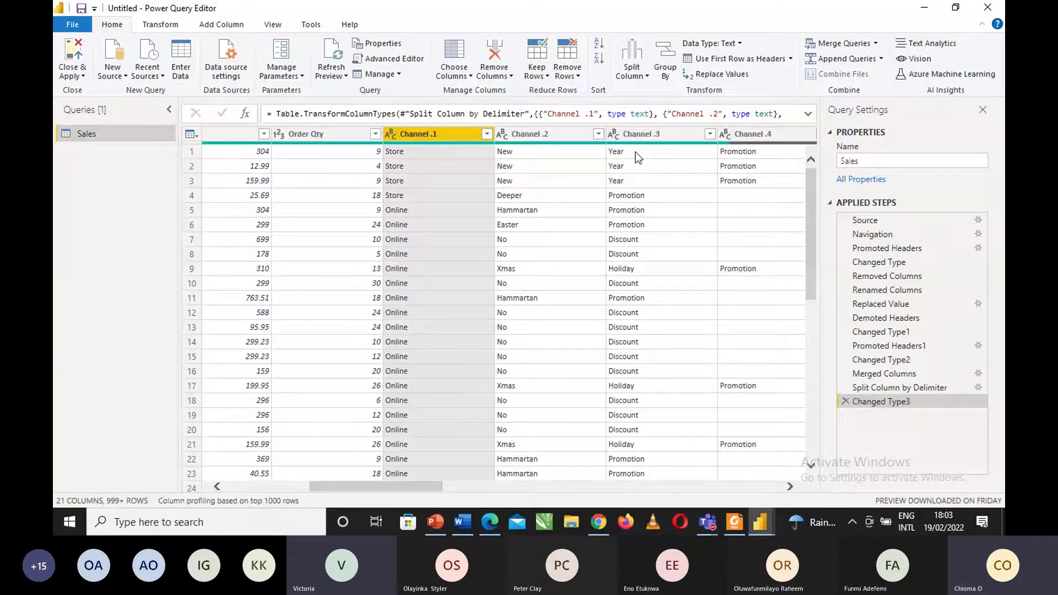
{"action": "left_click", "coordinate": [846, 401]}
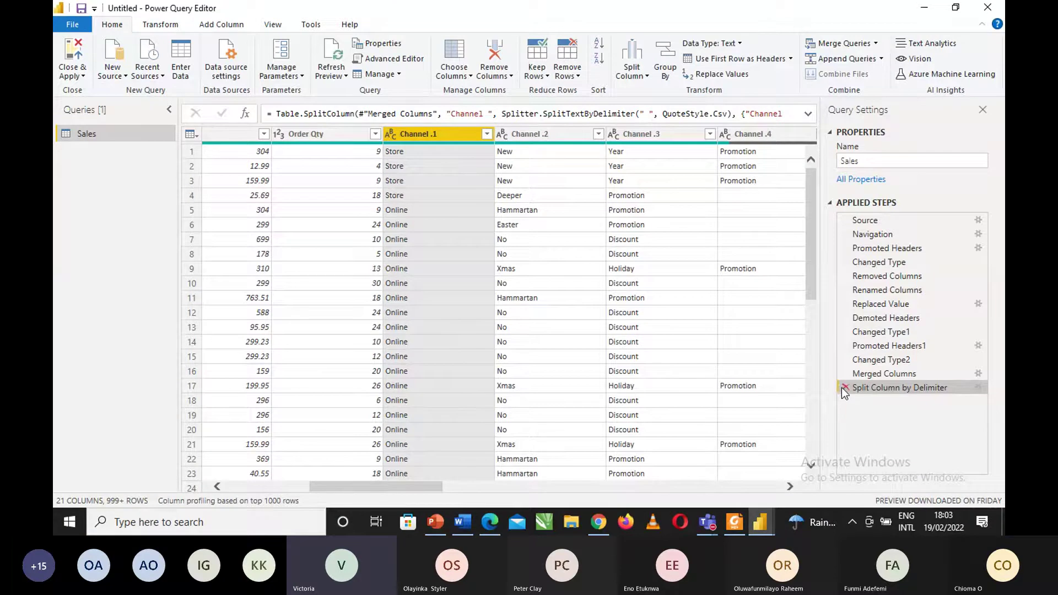
{"action": "left_click", "coordinate": [845, 387]}
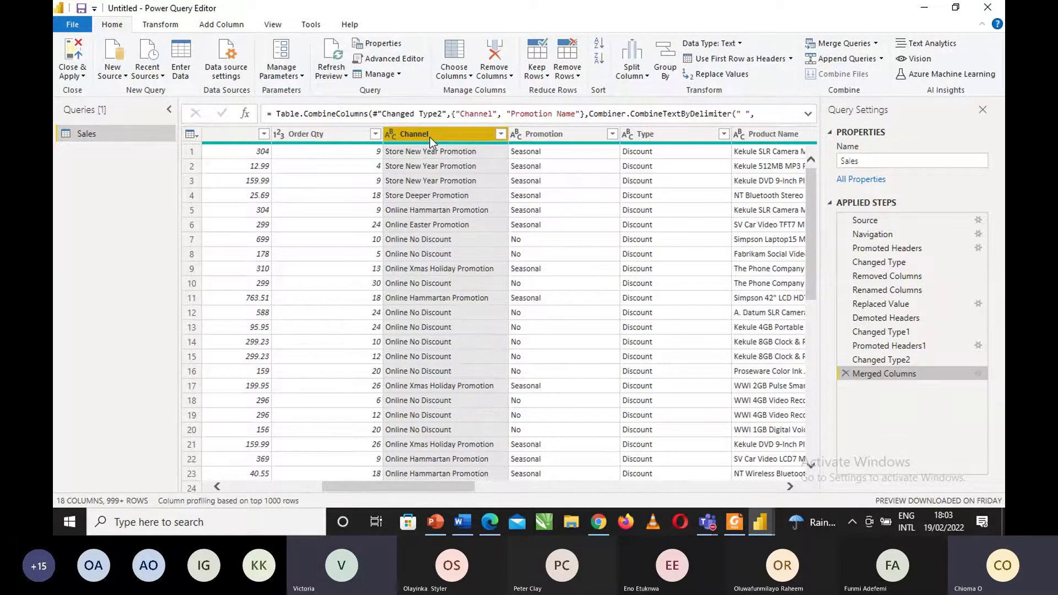
Split the merged Channel column by the space delimiter, at the left-most delimiter only.
{"action": "left_click", "coordinate": [648, 82]}
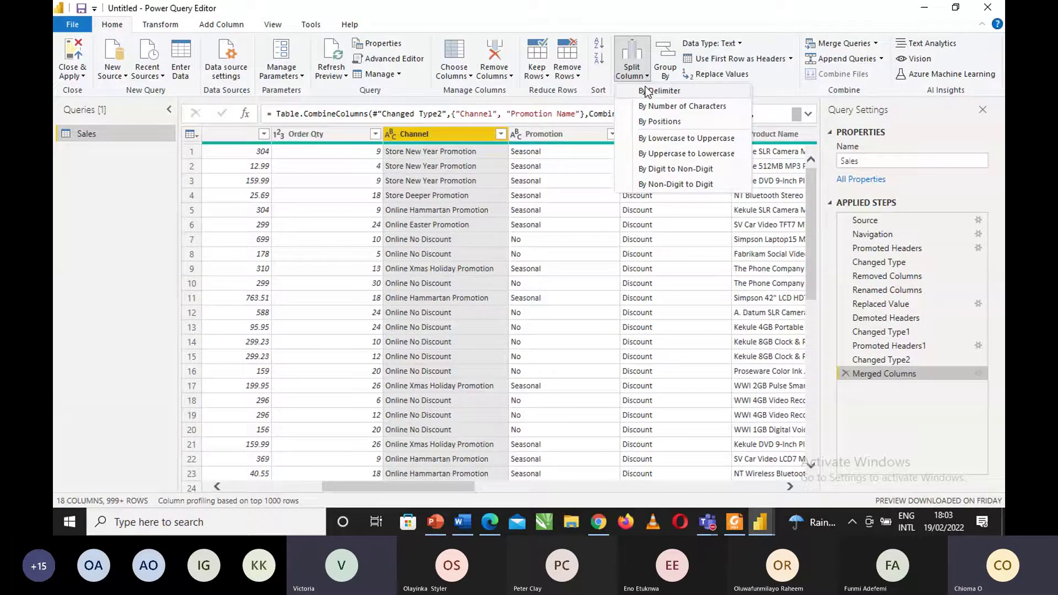
{"action": "left_click", "coordinate": [659, 90]}
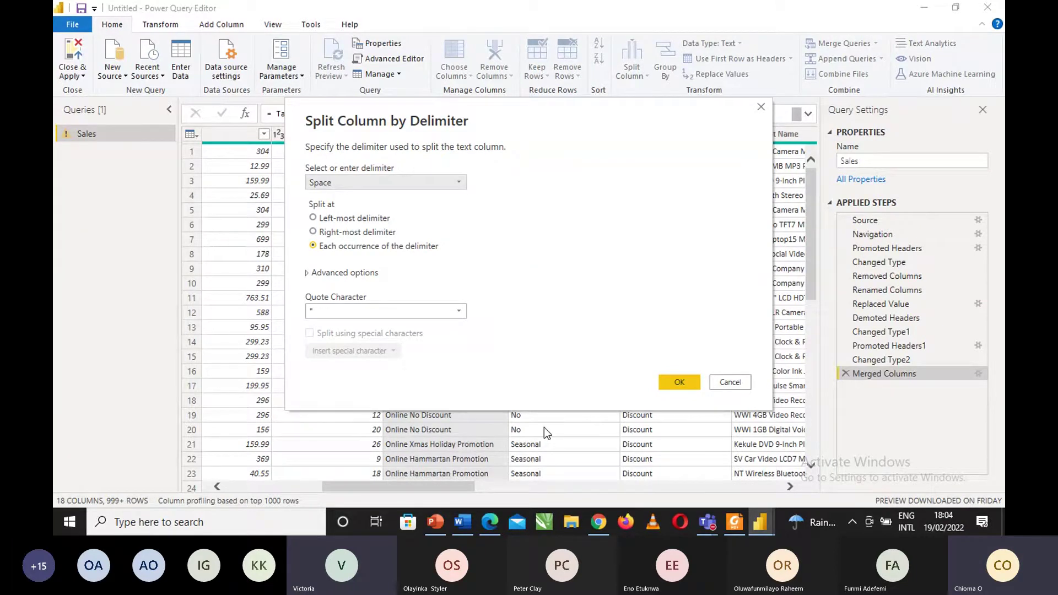
{"action": "left_click", "coordinate": [367, 219]}
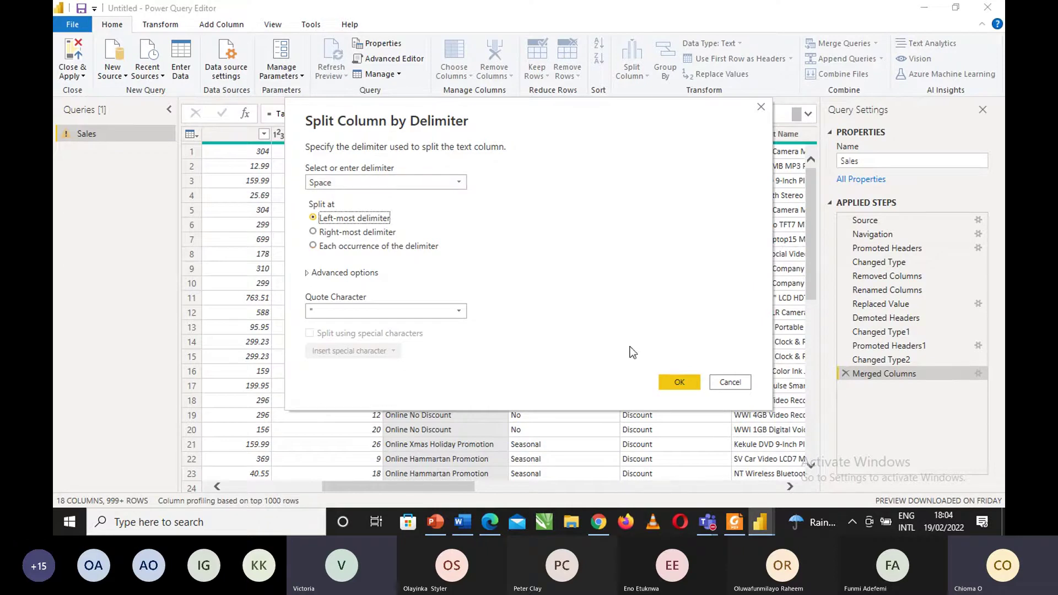
{"action": "left_click", "coordinate": [679, 383]}
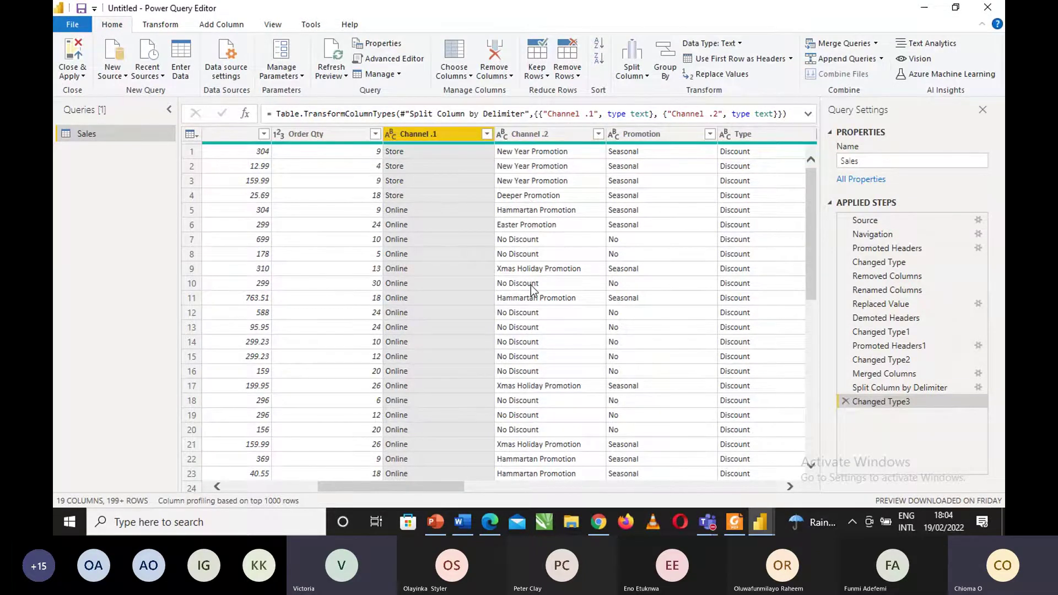
Rename the "Channel .1" column to "Channel".
{"action": "double_click", "coordinate": [444, 134]}
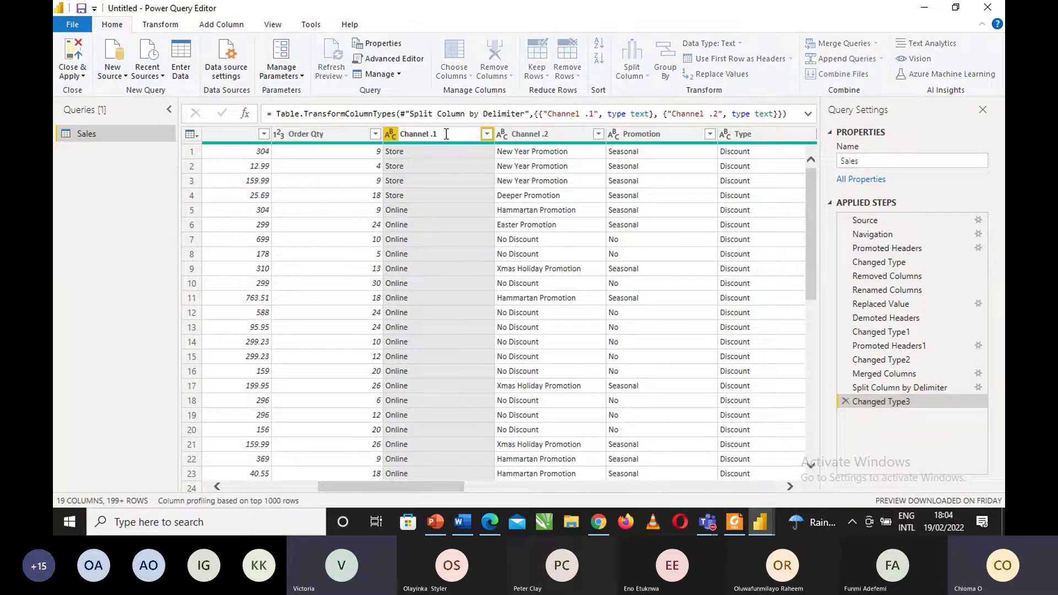
{"action": "key", "text": "BackSpace"}
{"action": "key", "text": "BackSpace"}
{"action": "key", "text": "BackSpace"}
{"action": "key", "text": "Return"}
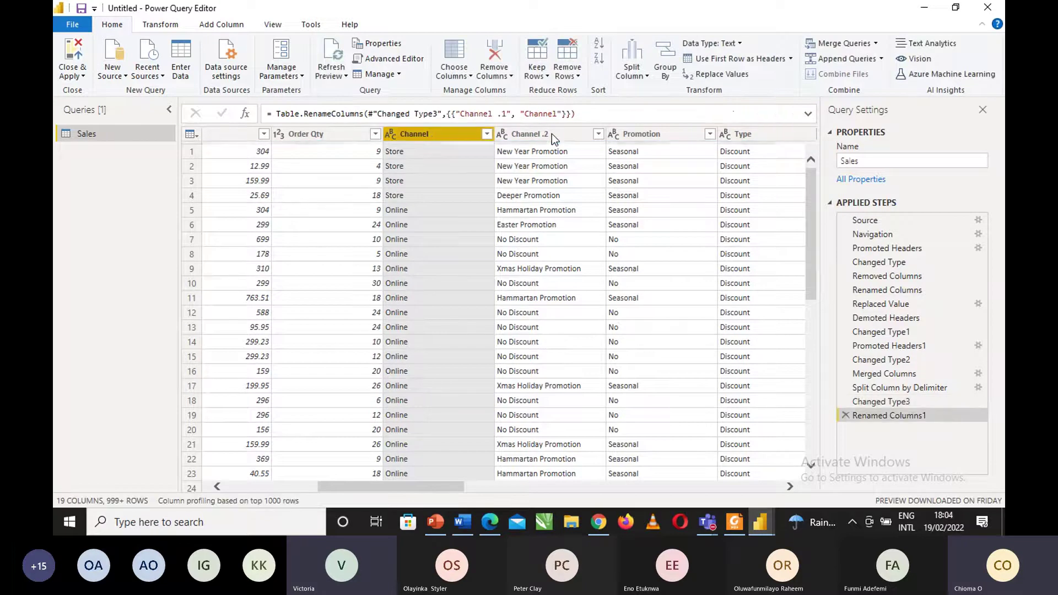
Rename the "Channel .2" column to "Promotion Name".
{"action": "double_click", "coordinate": [548, 135]}
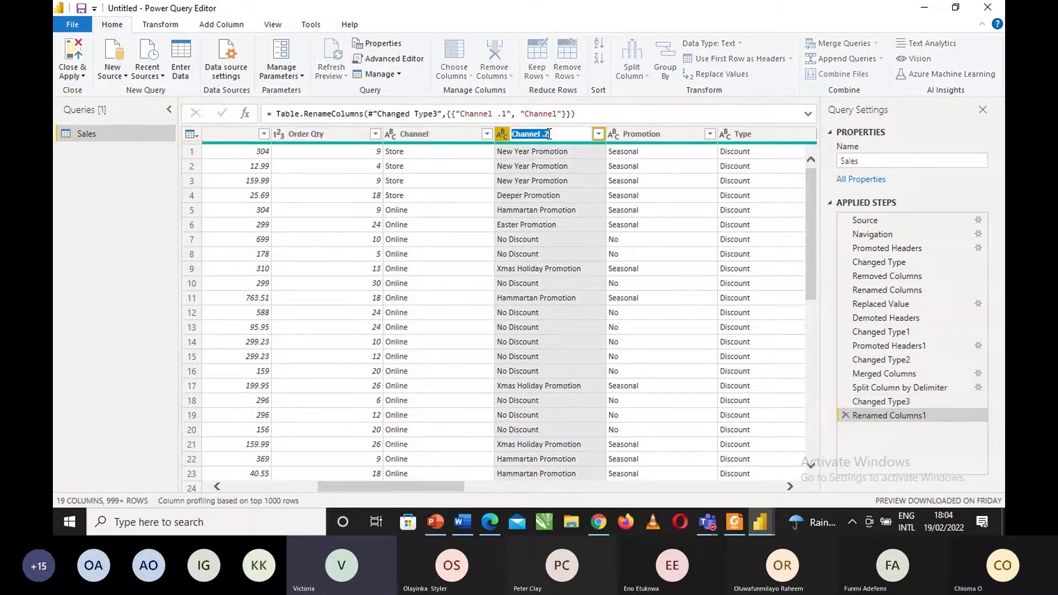
{"action": "key", "text": "BackSpace"}
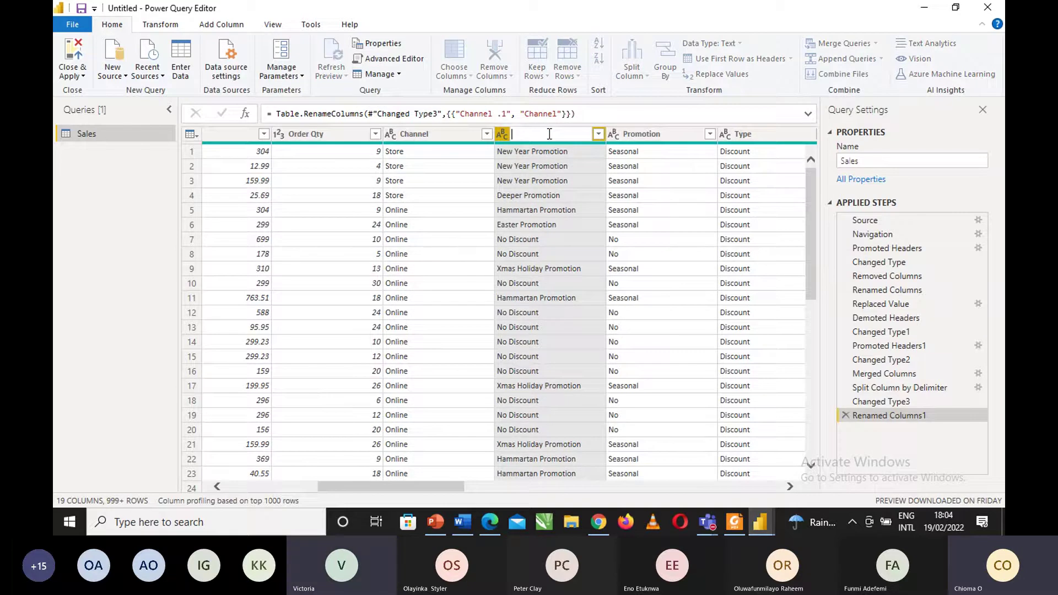
{"action": "type", "text": "Promotion"}
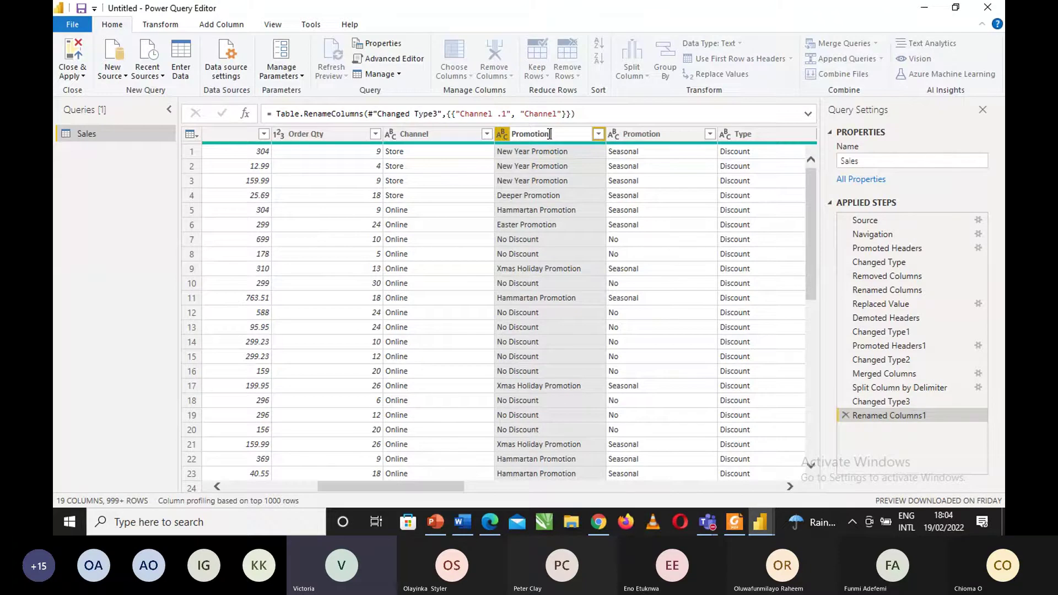
{"action": "type", "text": " Name"}
{"action": "key", "text": "Return"}
{"action": "key", "text": "Return"}
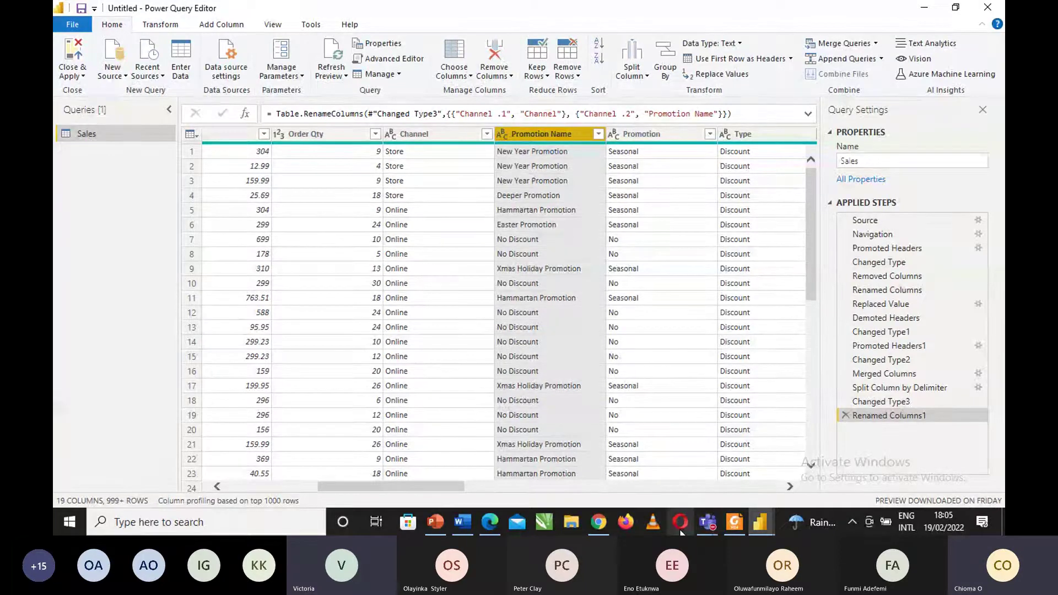
Switch to the PowerPoint slides and show the Combining Tables slide on append and merge queries.
{"action": "left_click", "coordinate": [438, 531]}
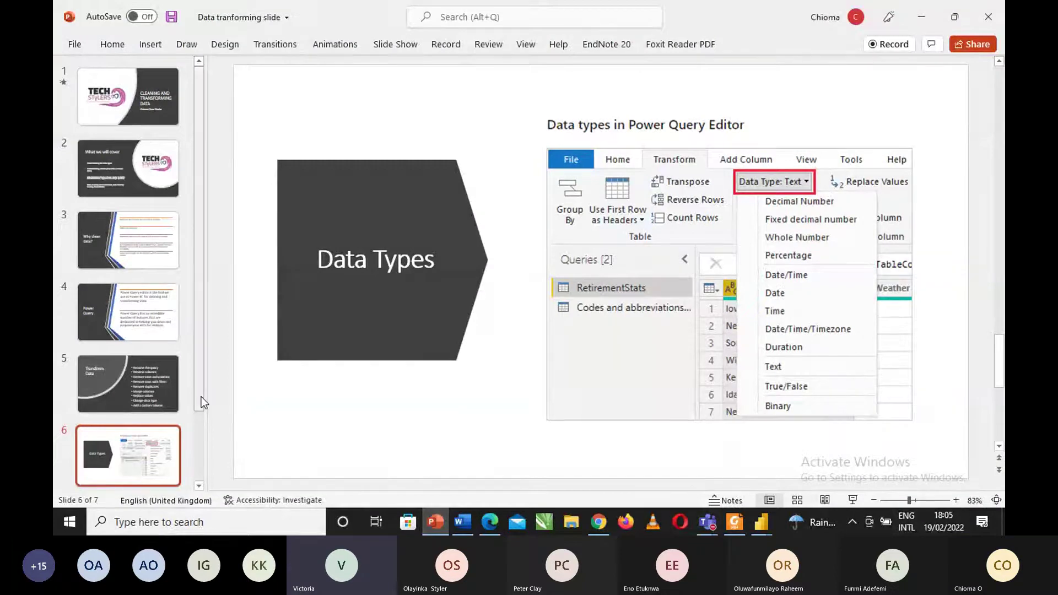
{"action": "left_click_drag", "start_coordinate": [201, 396], "coordinate": [198, 435]}
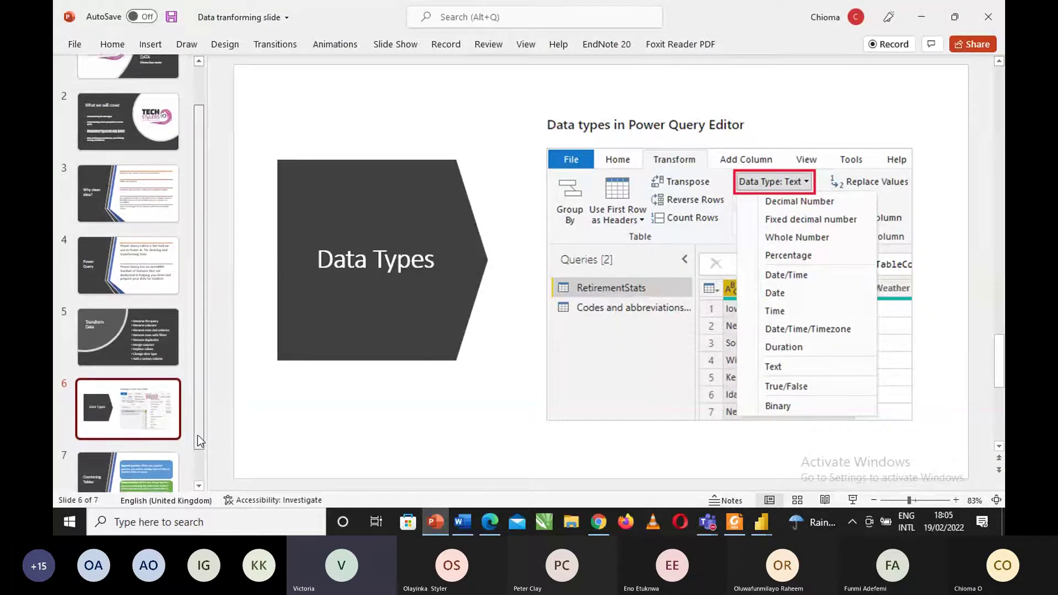
{"action": "left_click", "coordinate": [147, 471]}
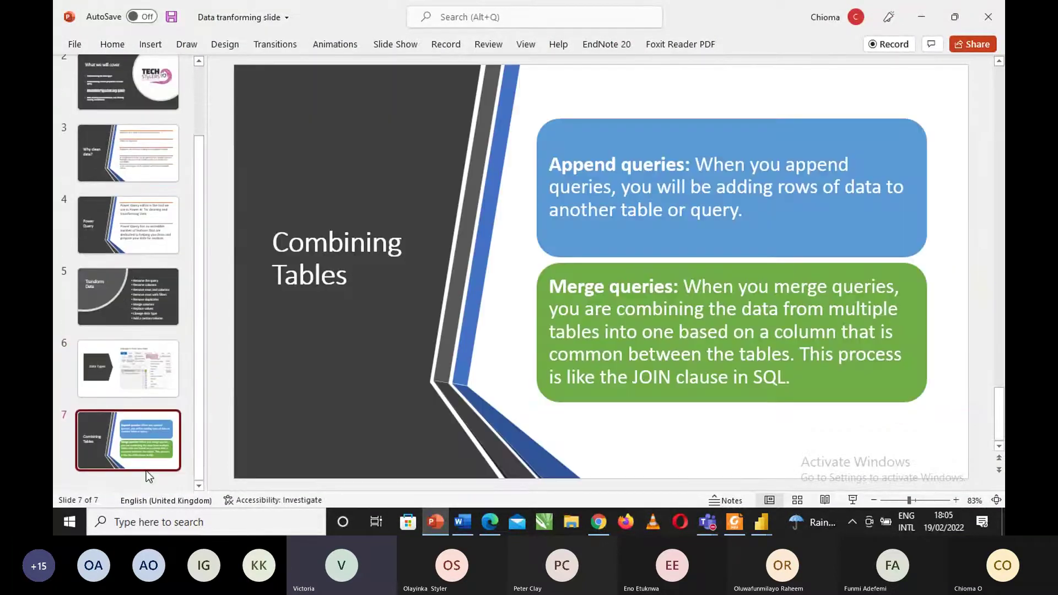
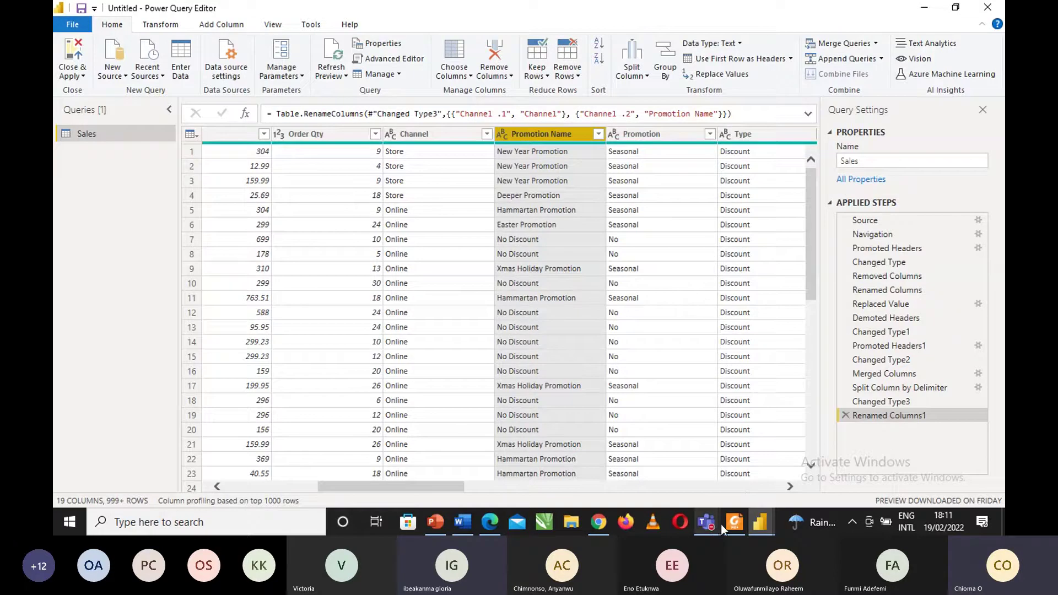
Read the Teams meeting chat for participants' questions and return to the Power Query Editor.
{"action": "mouse_move", "coordinate": [712, 528]}
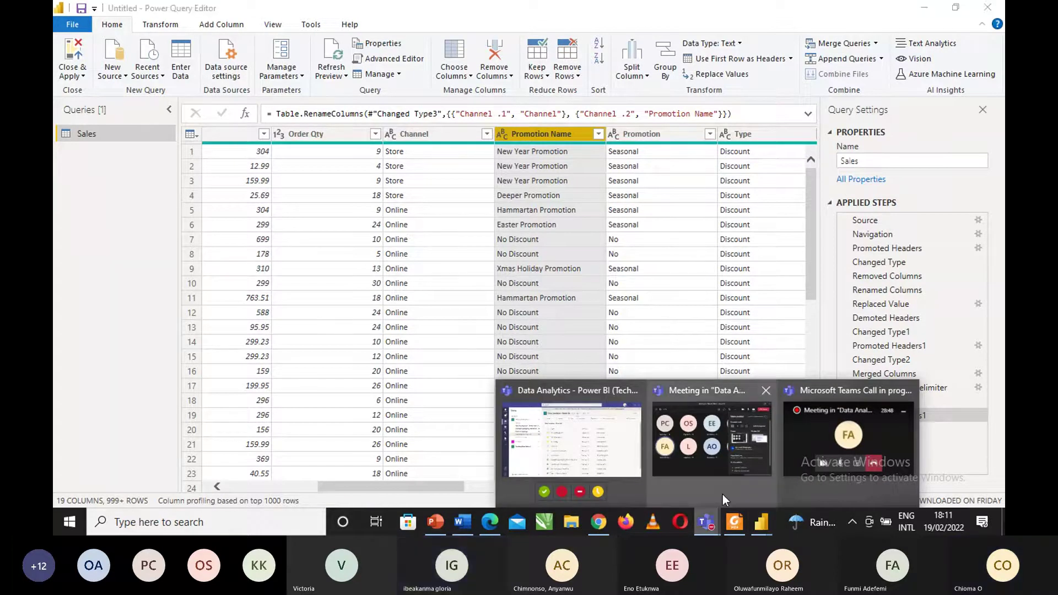
{"action": "left_click", "coordinate": [722, 470]}
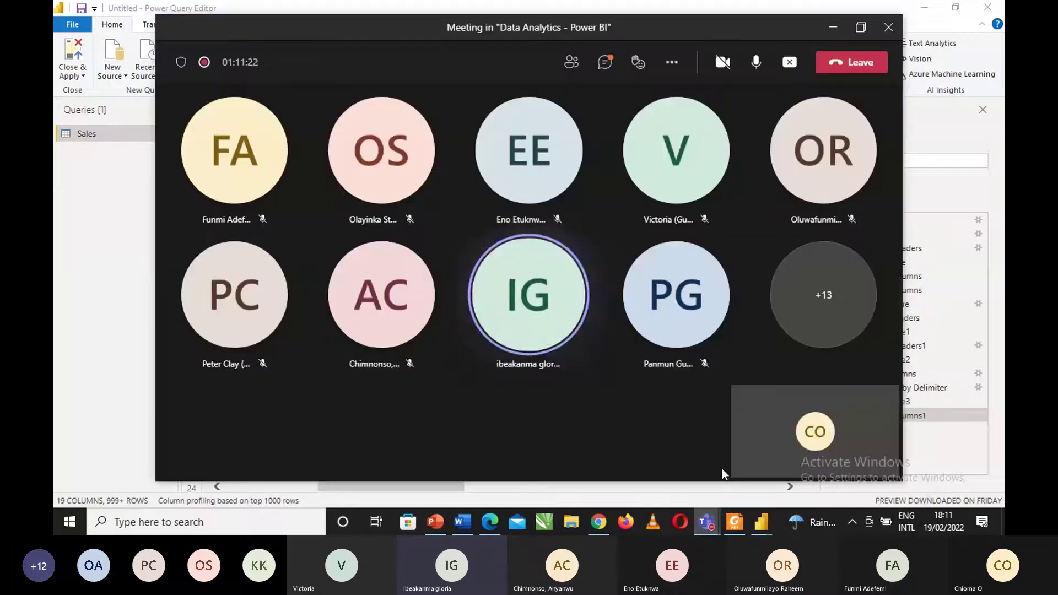
{"action": "left_click", "coordinate": [606, 63]}
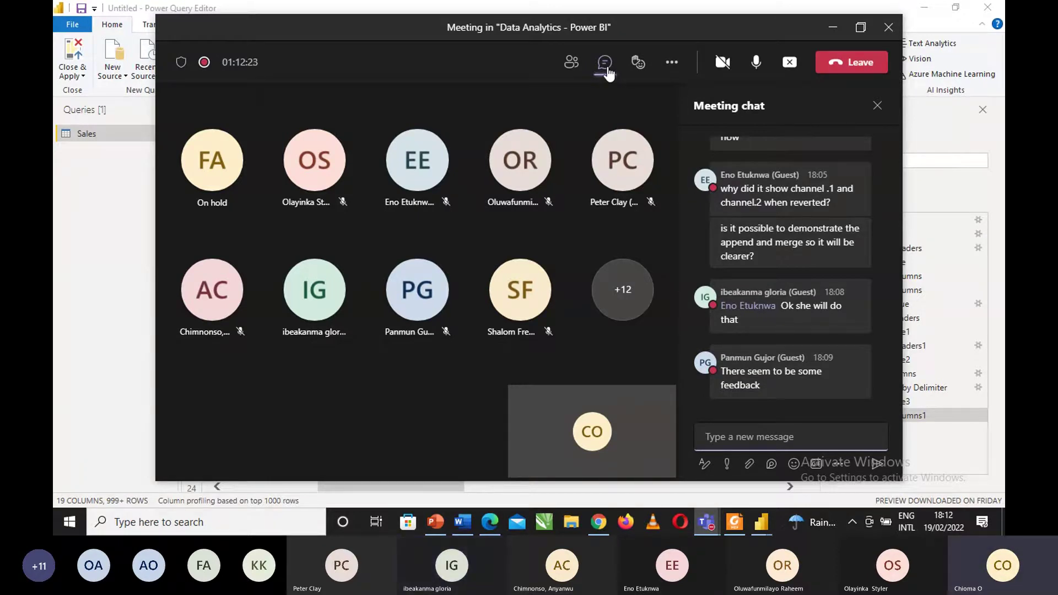
{"action": "left_click", "coordinate": [826, 33]}
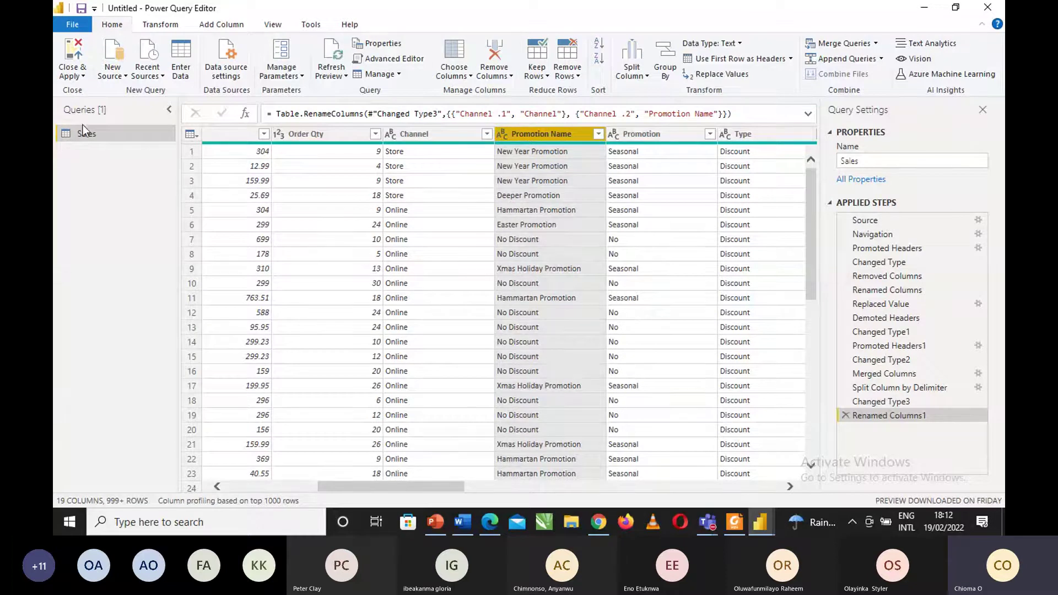
Apply the Sales query changes, close the query editor and switch to Power BI Desktop.
{"action": "left_click", "coordinate": [83, 77]}
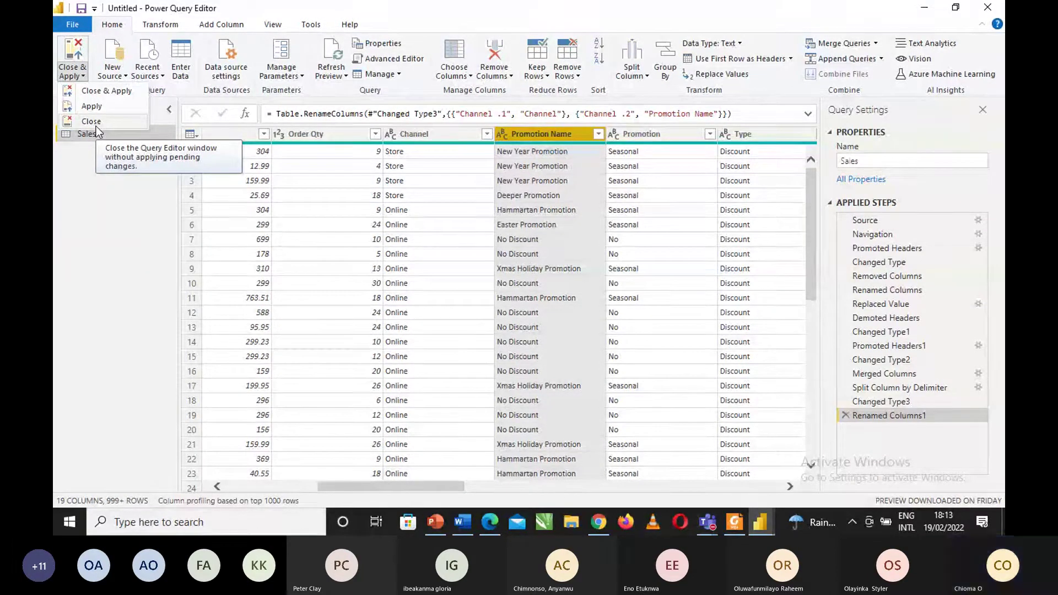
{"action": "left_click", "coordinate": [102, 97]}
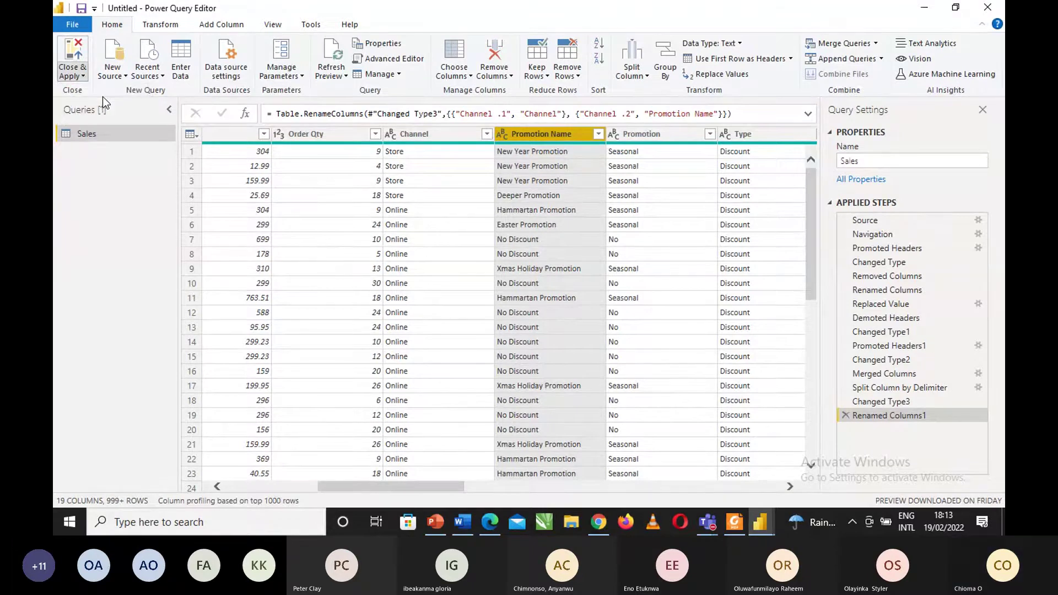
{"action": "key", "text": "alt+Tab"}
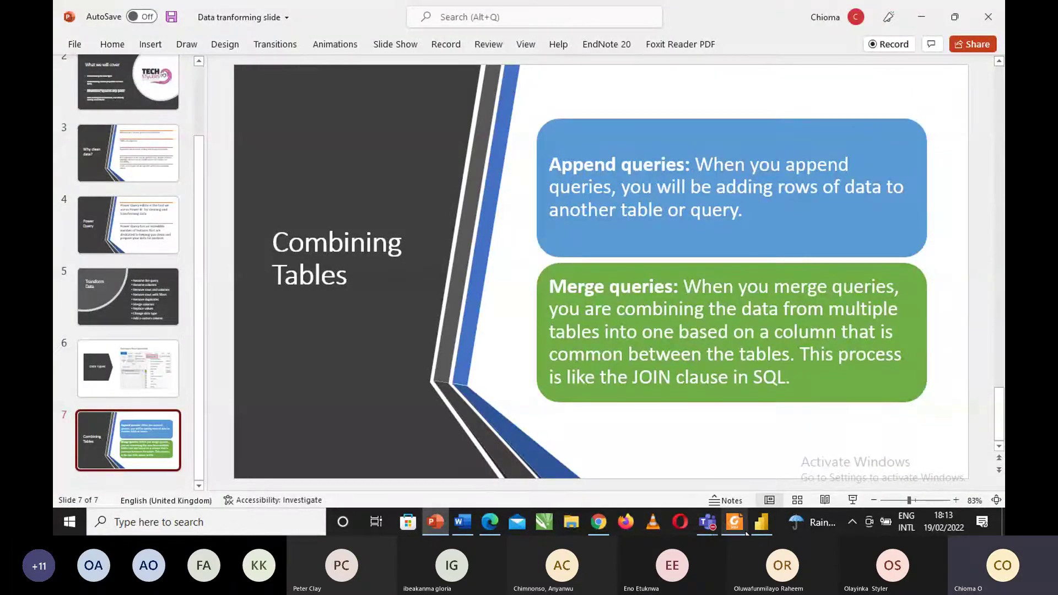
{"action": "left_click", "coordinate": [757, 526]}
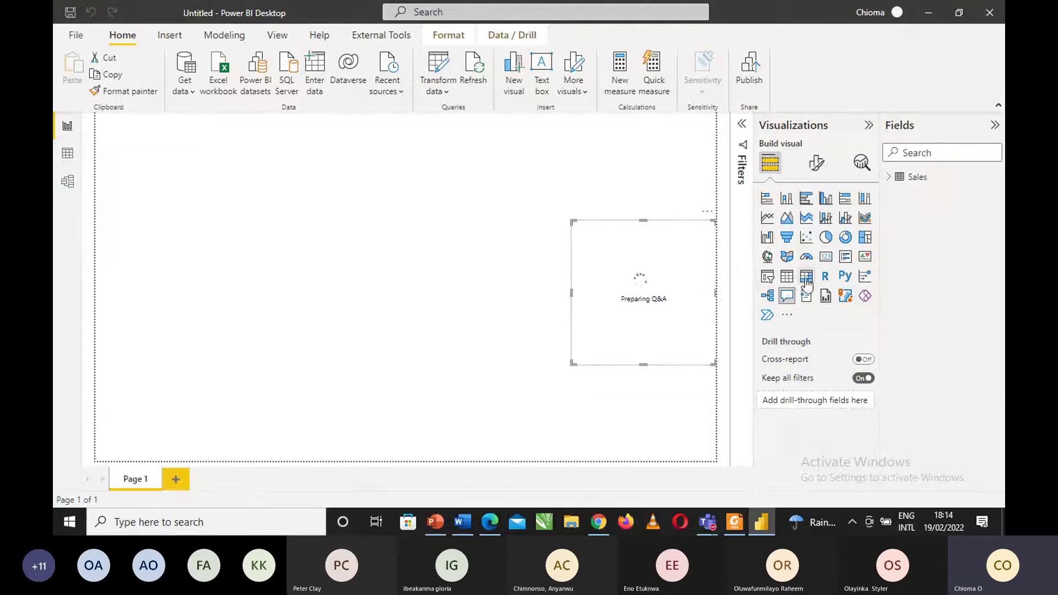
Set the data type of the Sales table's Order ID column to Text in the data view.
{"action": "left_click", "coordinate": [890, 178]}
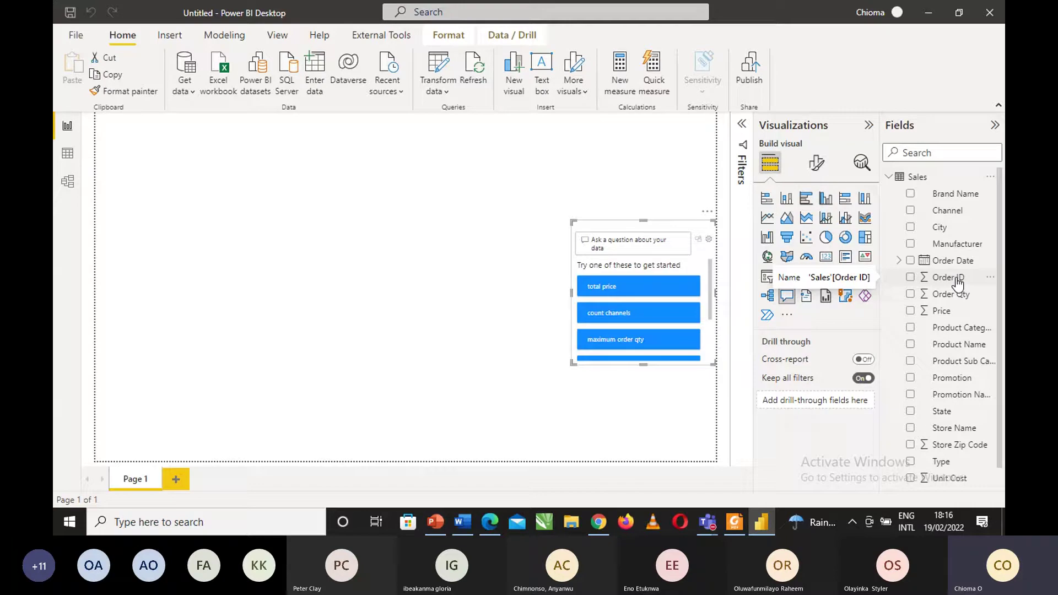
{"action": "left_click", "coordinate": [67, 160]}
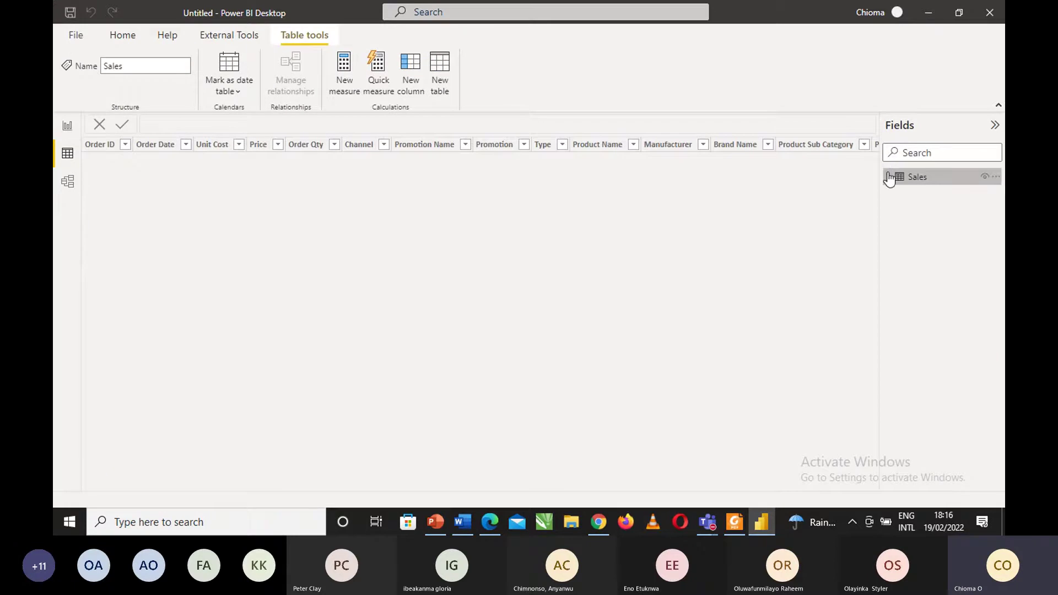
{"action": "left_click", "coordinate": [100, 148]}
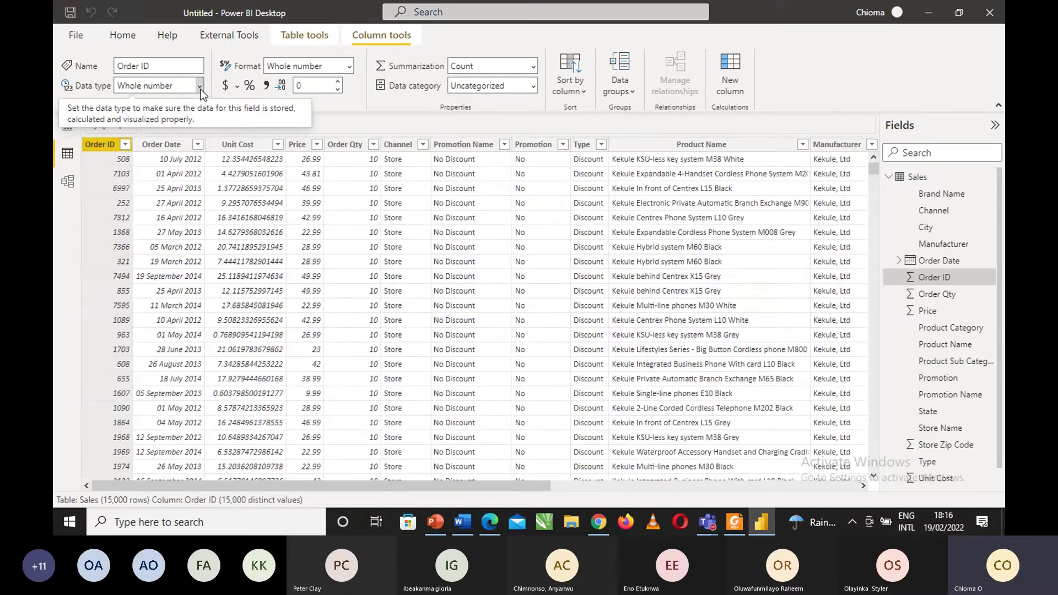
{"action": "left_click", "coordinate": [199, 88]}
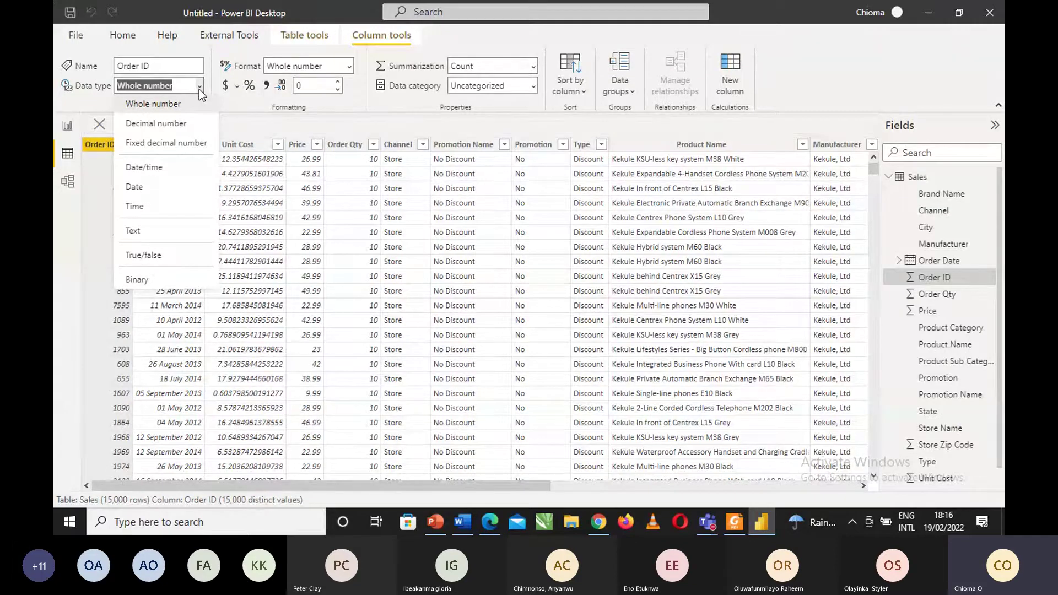
{"action": "left_click", "coordinate": [171, 235]}
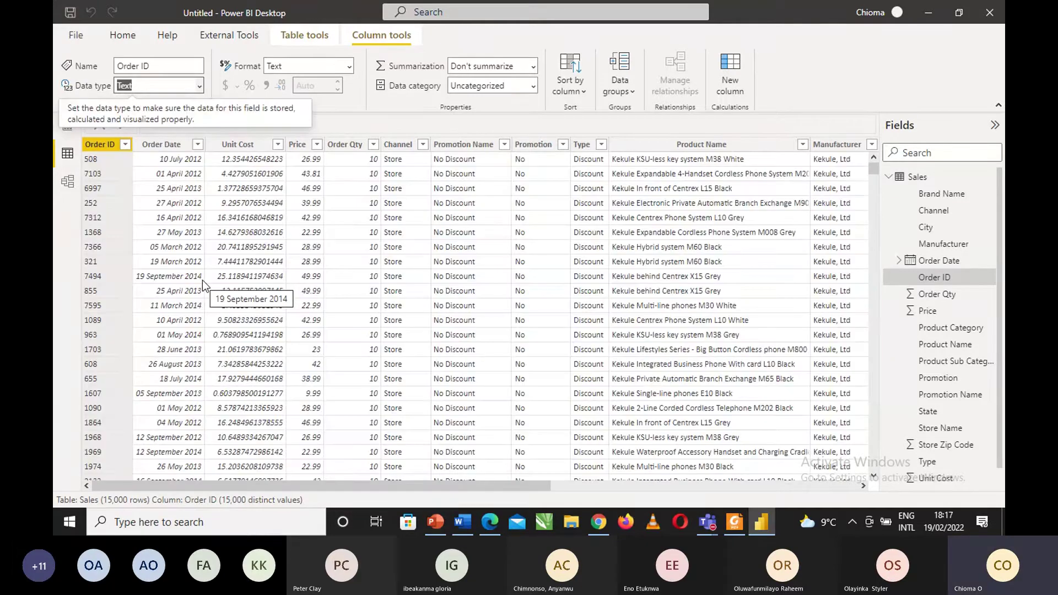
Go back to the report view and reopen the Power Query Editor to transform the data.
{"action": "left_click", "coordinate": [65, 128]}
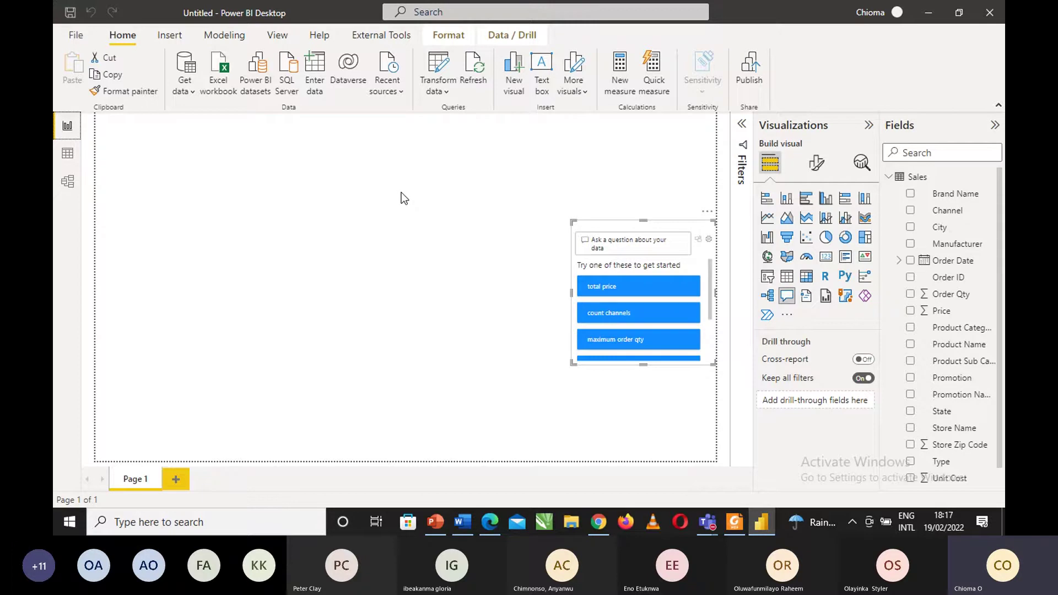
{"action": "left_click", "coordinate": [447, 93]}
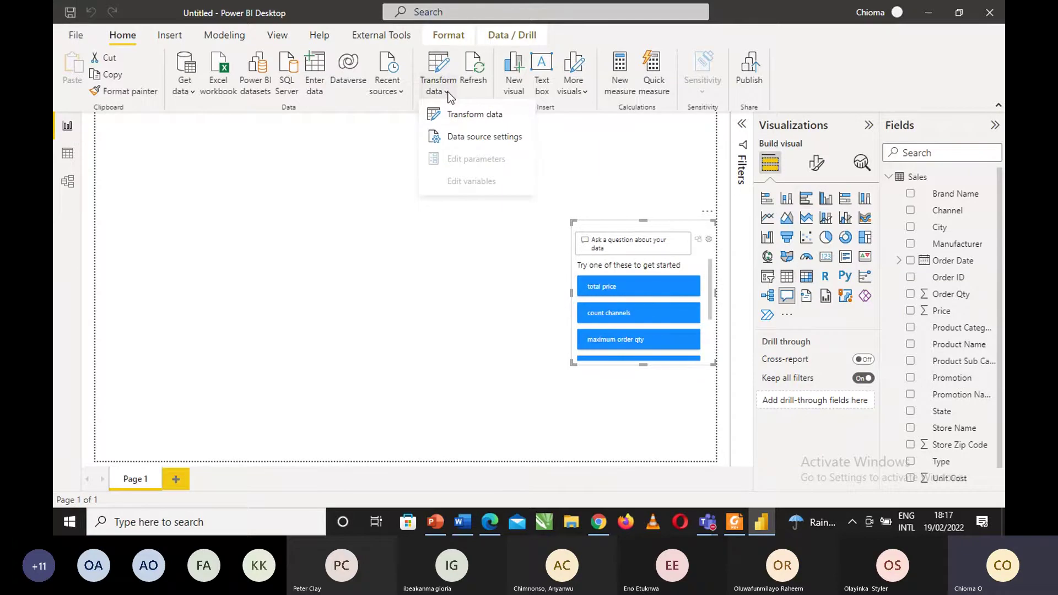
{"action": "left_click", "coordinate": [468, 120]}
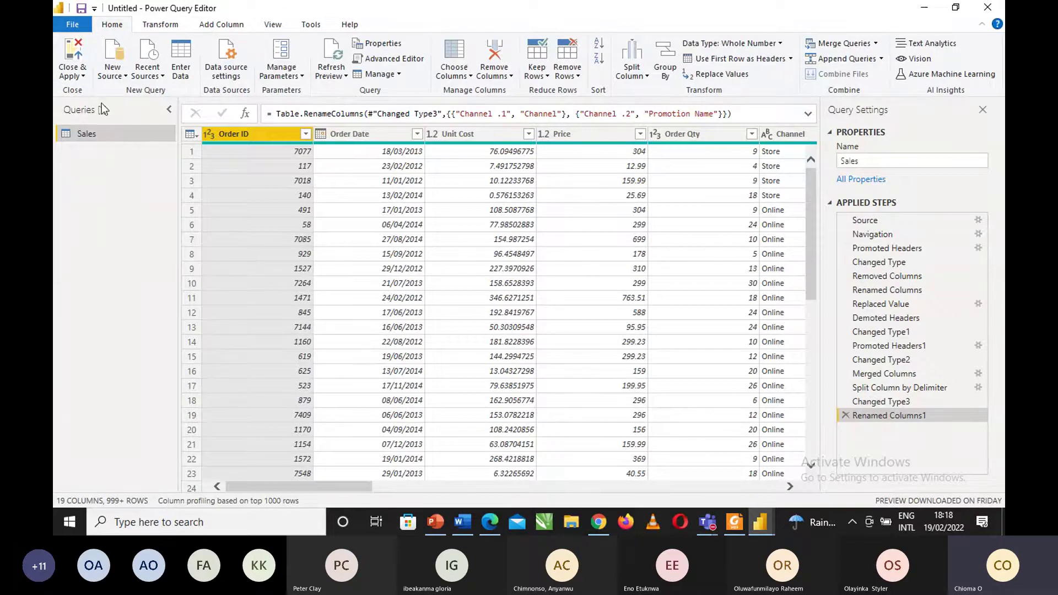
Start adding an Excel workbook source and browse from Documents through Data analytics and Datasets to the "11-Merge queries" folder.
{"action": "left_click", "coordinate": [123, 77]}
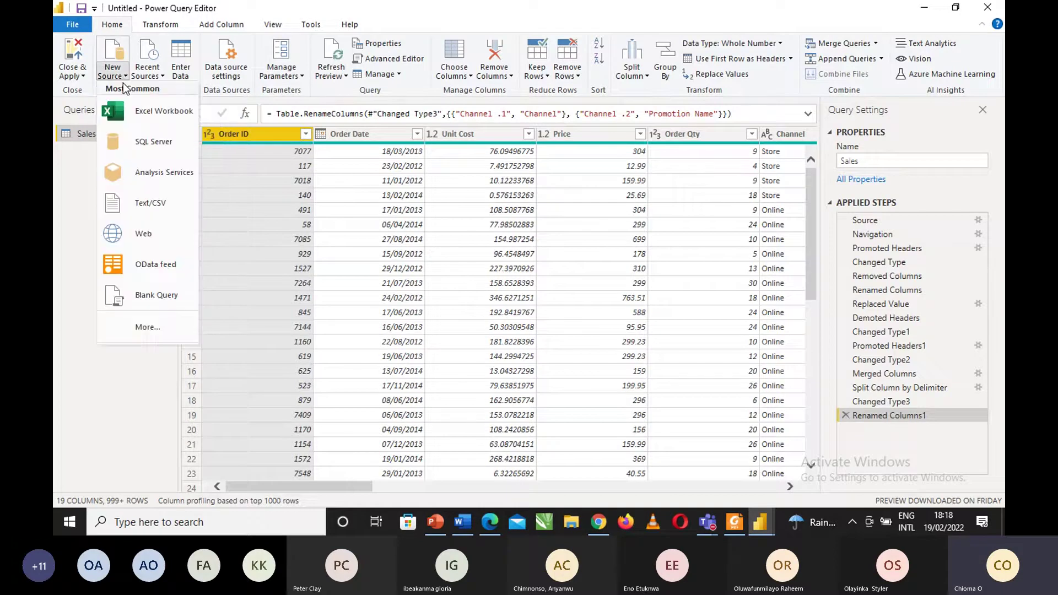
{"action": "left_click", "coordinate": [83, 319]}
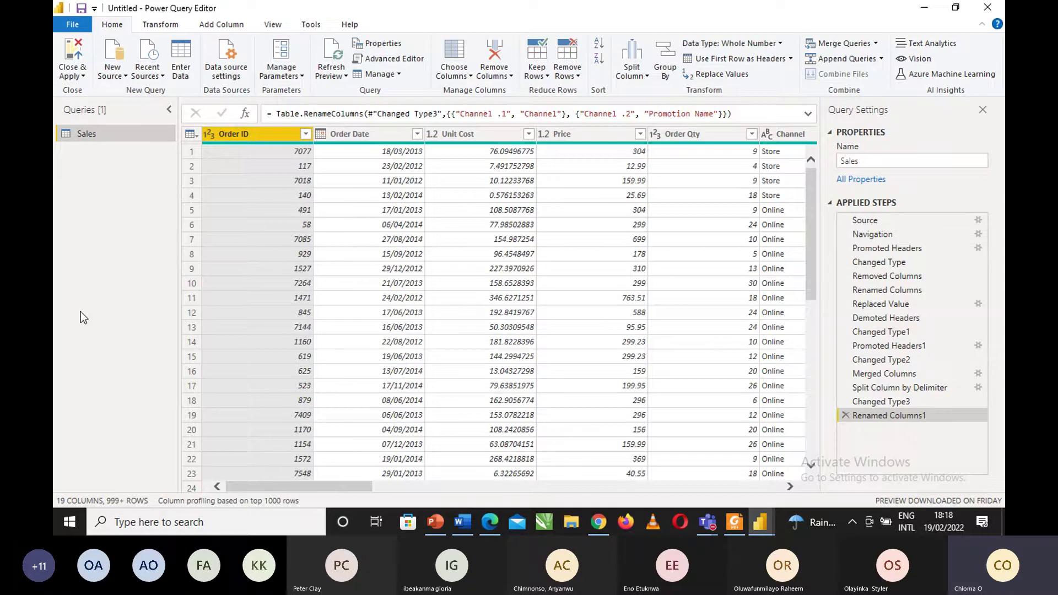
{"action": "left_click", "coordinate": [124, 76]}
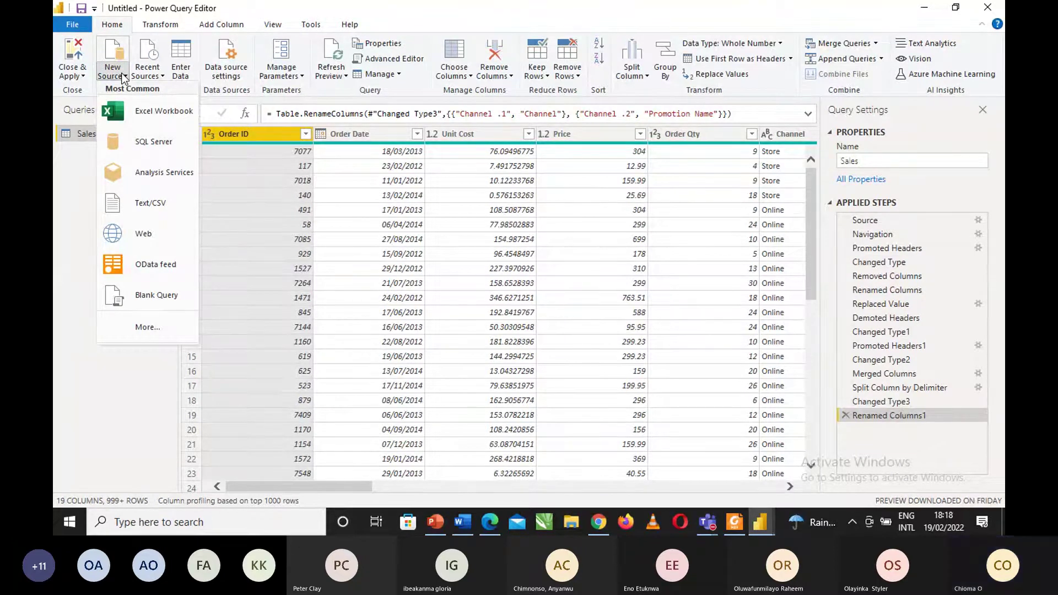
{"action": "left_click", "coordinate": [134, 111]}
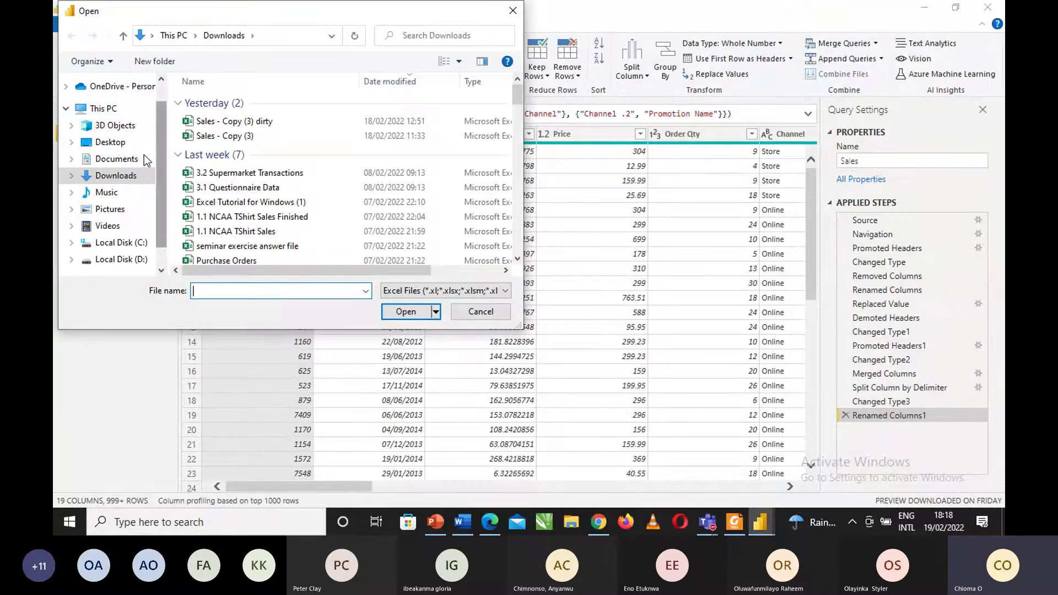
{"action": "left_click", "coordinate": [126, 158]}
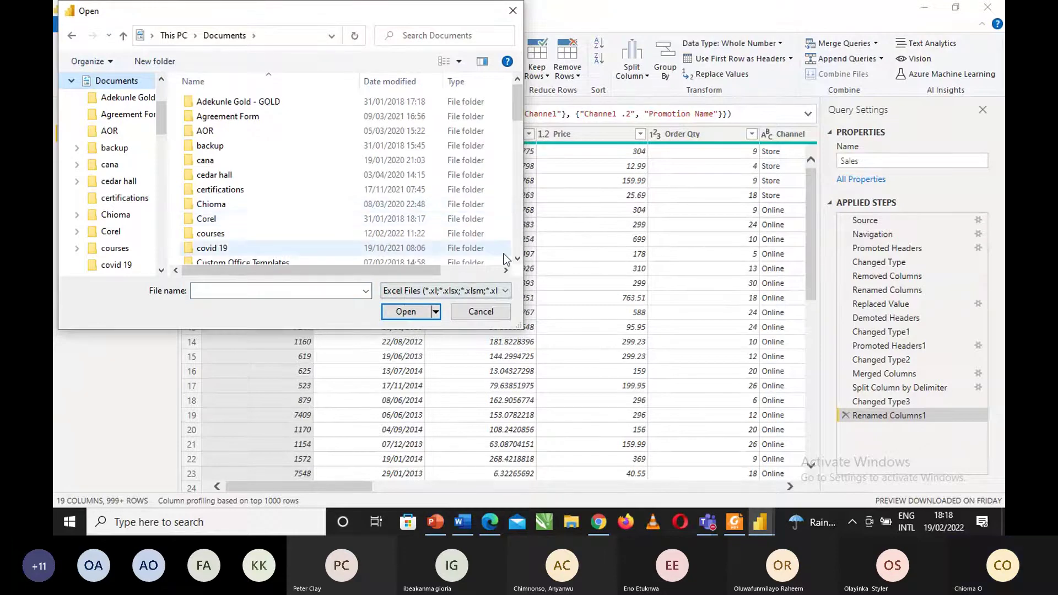
{"action": "scroll", "coordinate": [331, 165], "scroll_direction": "down", "scroll_amount": 4}
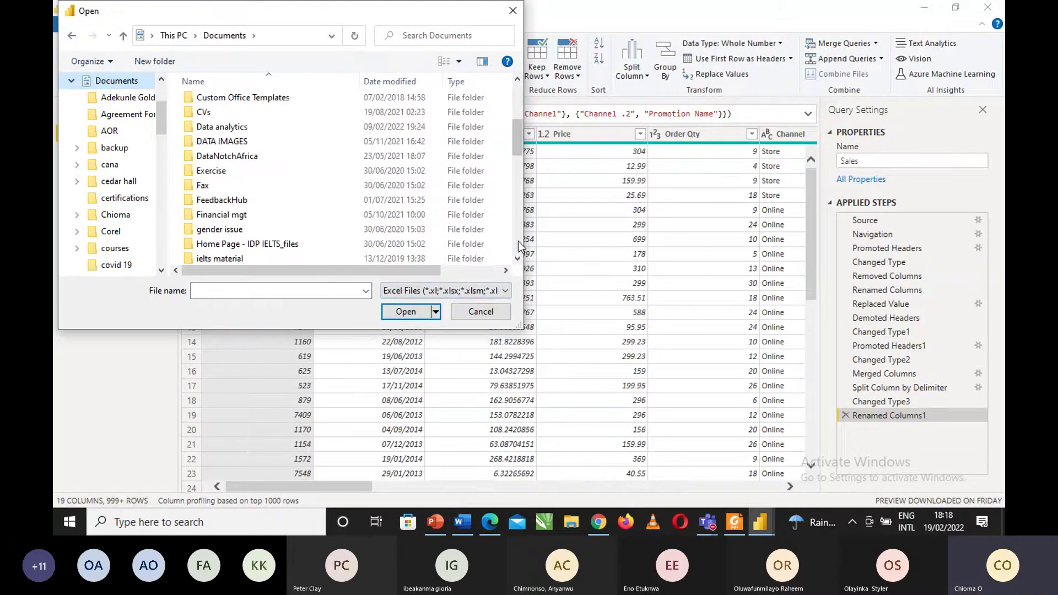
{"action": "double_click", "coordinate": [306, 126]}
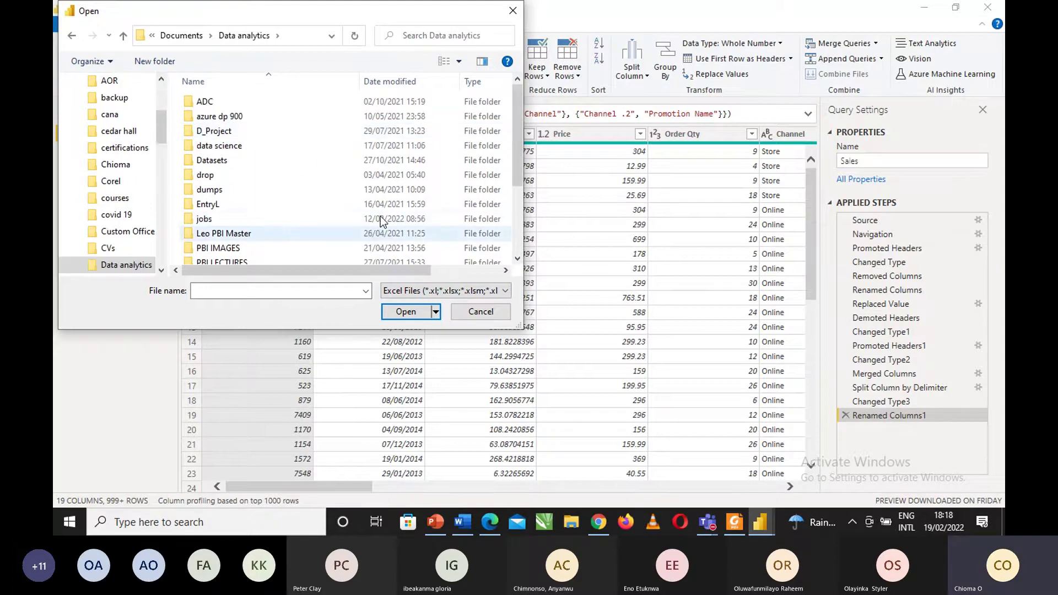
{"action": "double_click", "coordinate": [312, 158]}
{"action": "double_click", "coordinate": [305, 104]}
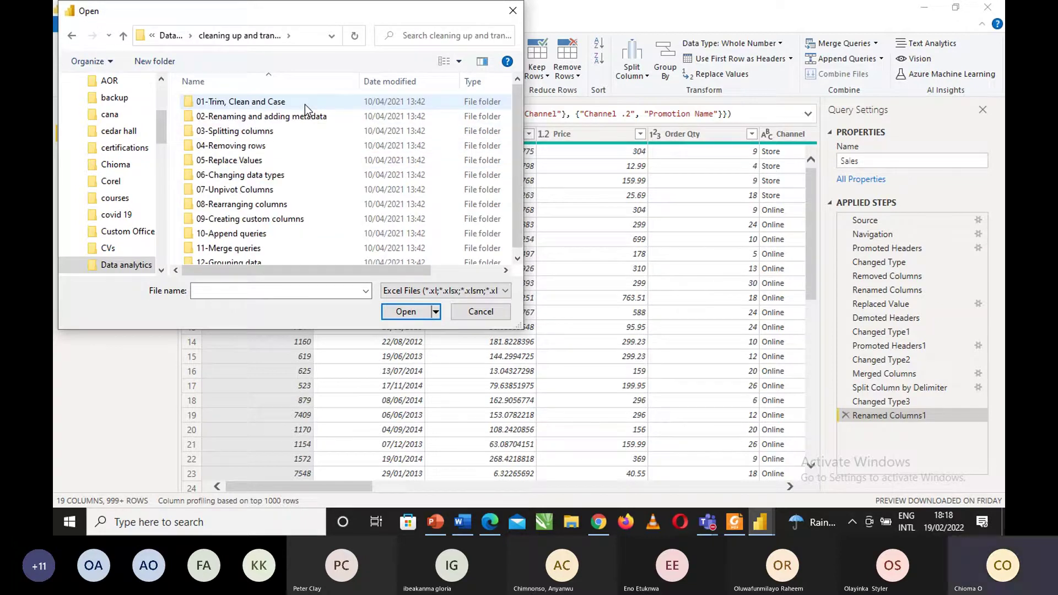
{"action": "scroll", "coordinate": [277, 221], "scroll_direction": "down", "scroll_amount": 1}
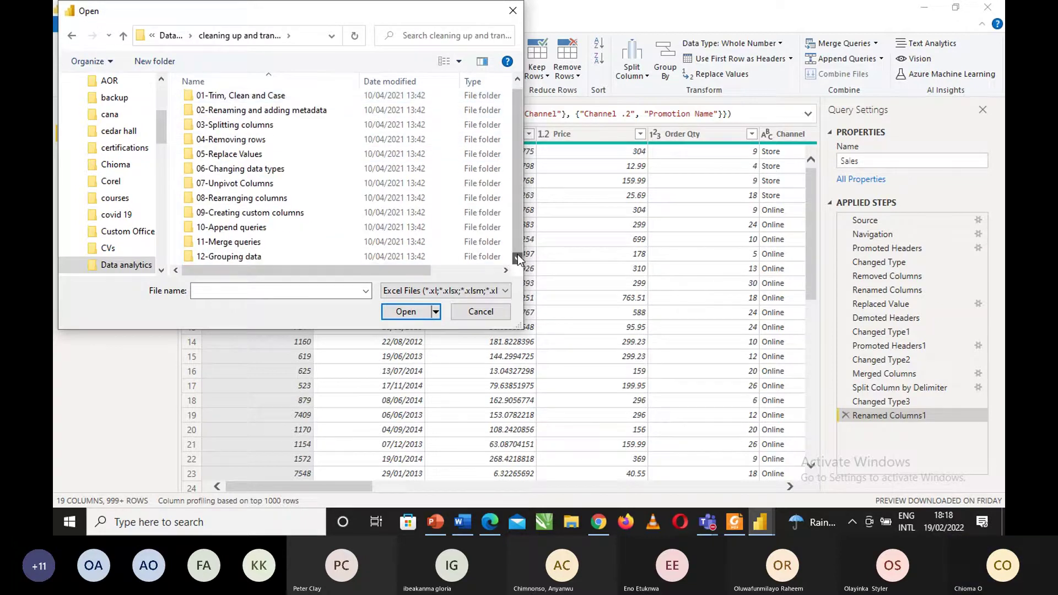
{"action": "double_click", "coordinate": [260, 243]}
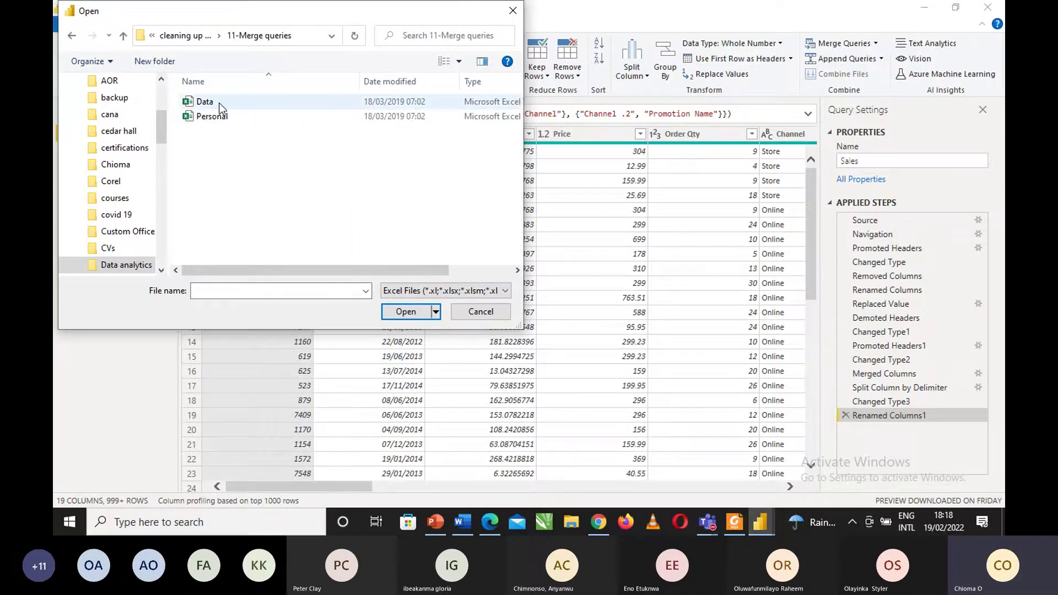
Open the Data workbook and load its suggested table "Table 1 (General Data)" as a new query.
{"action": "mouse_move", "coordinate": [221, 106]}
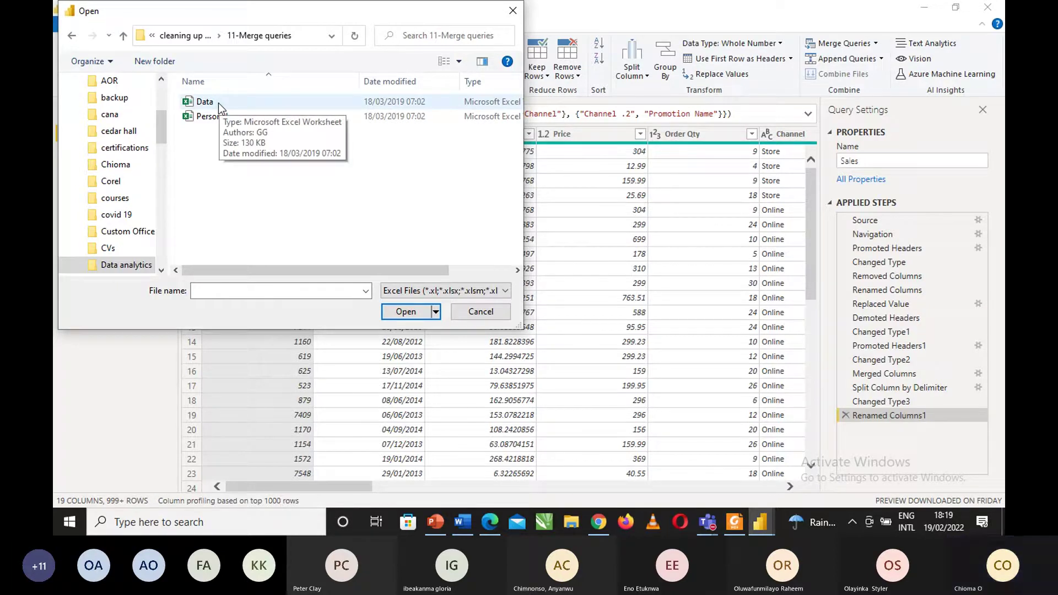
{"action": "left_click", "coordinate": [218, 104]}
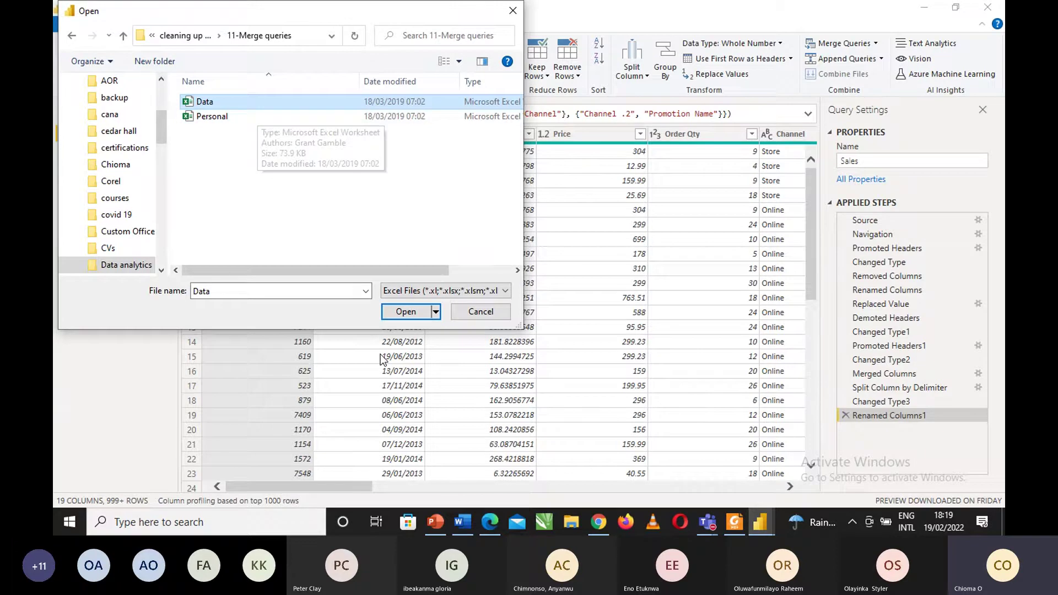
{"action": "left_click", "coordinate": [406, 314]}
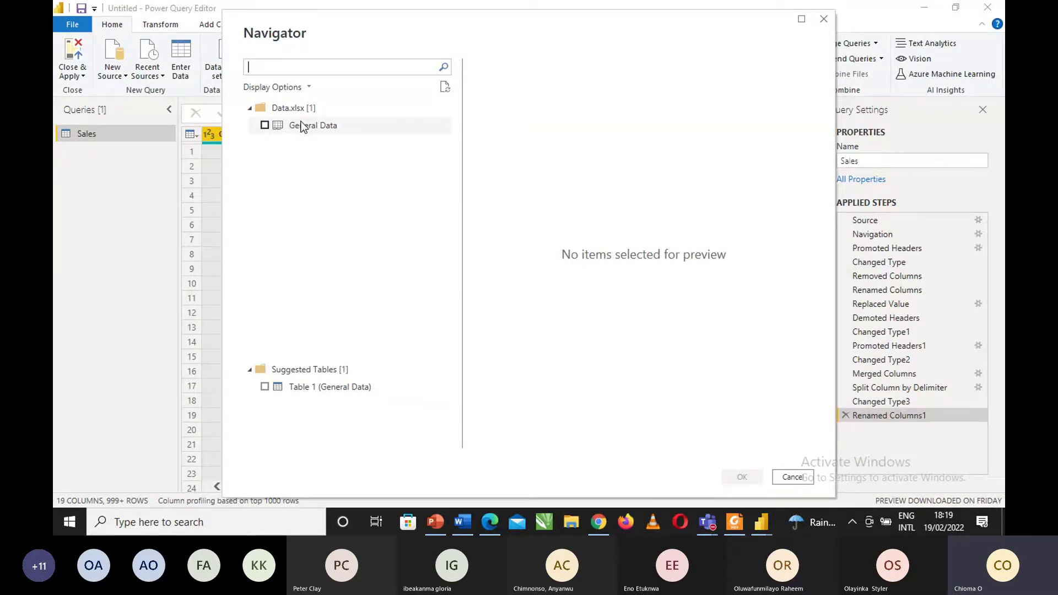
{"action": "left_click", "coordinate": [264, 387]}
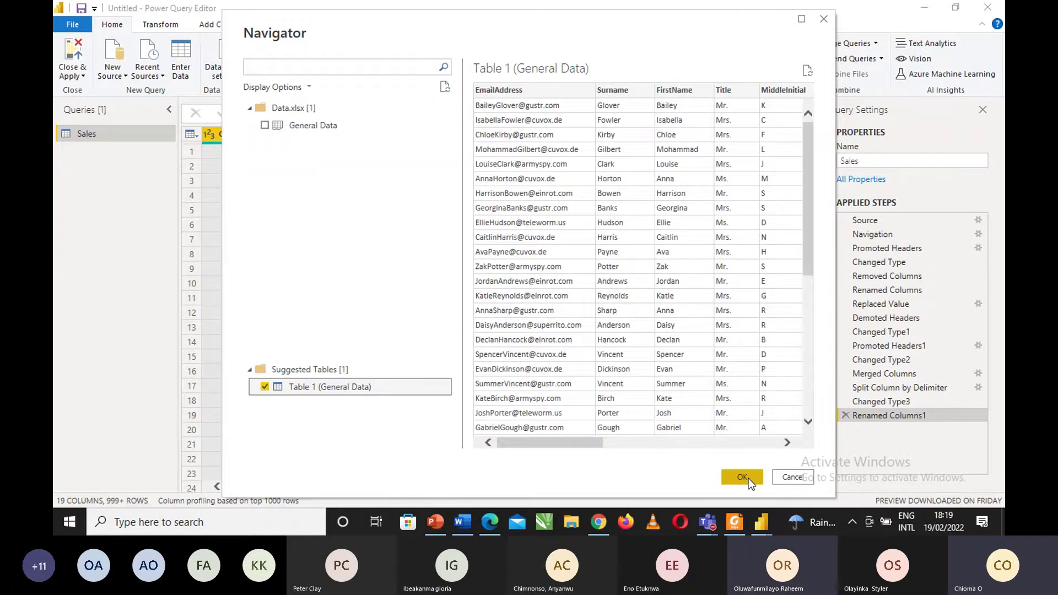
{"action": "left_click", "coordinate": [748, 478]}
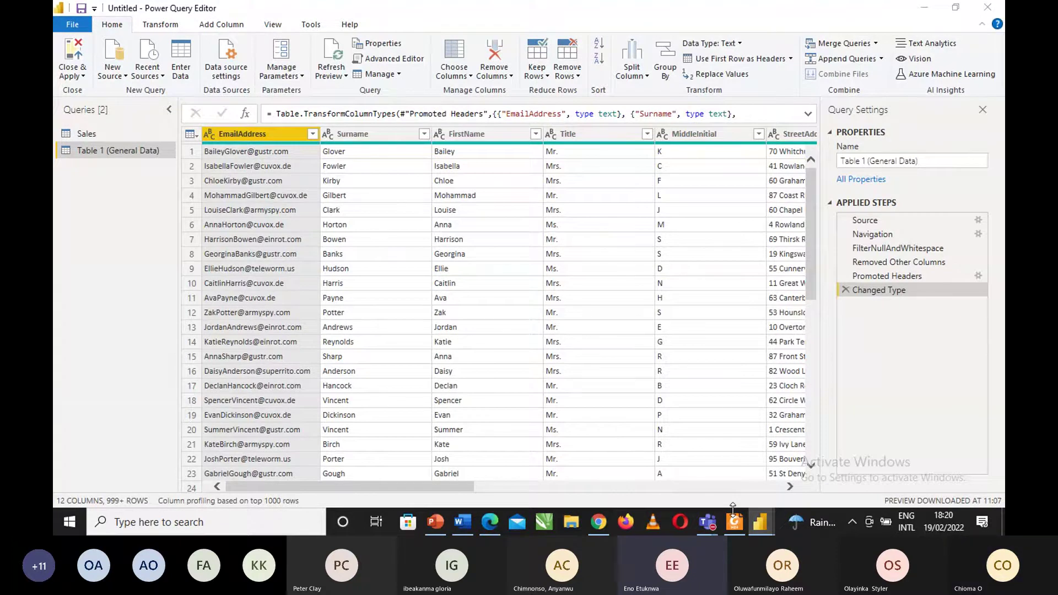
Switch to the Power BI Desktop report window, dismiss the pending changes notice and deselect the Q&A visual.
{"action": "mouse_move", "coordinate": [759, 521]}
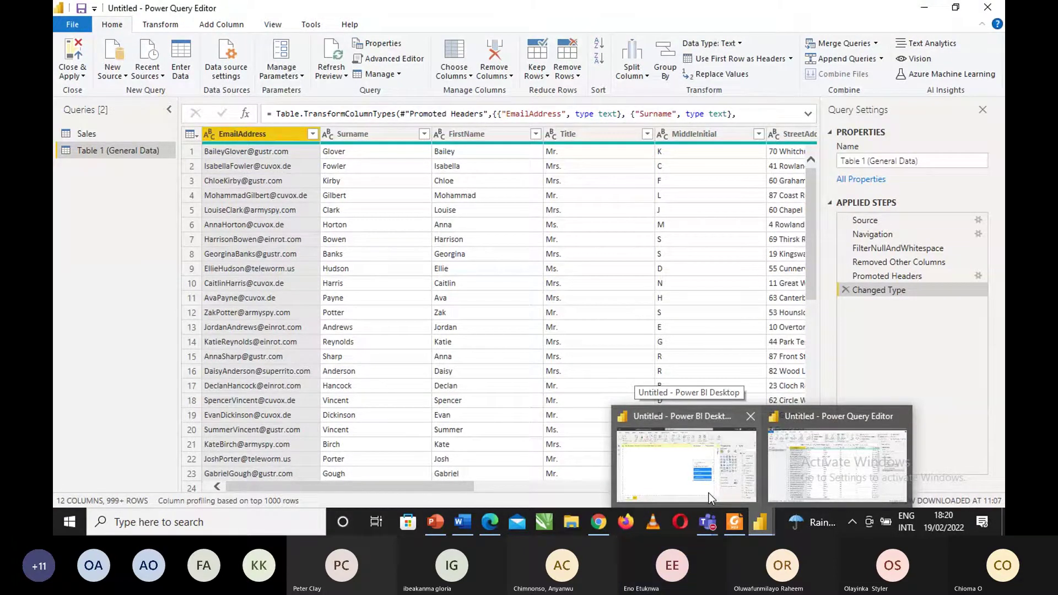
{"action": "left_click", "coordinate": [708, 494]}
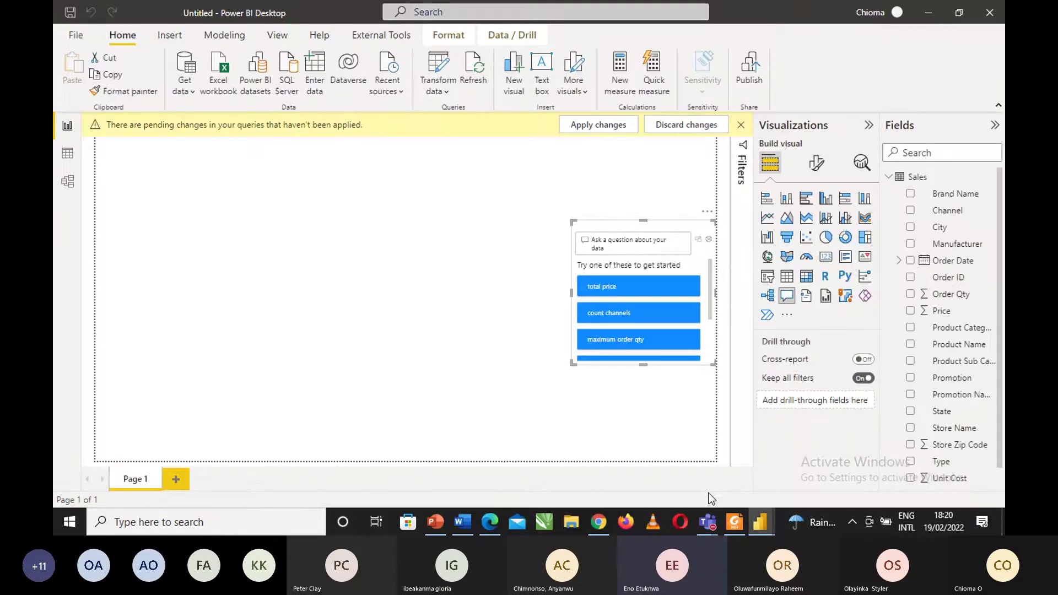
{"action": "left_click", "coordinate": [741, 125]}
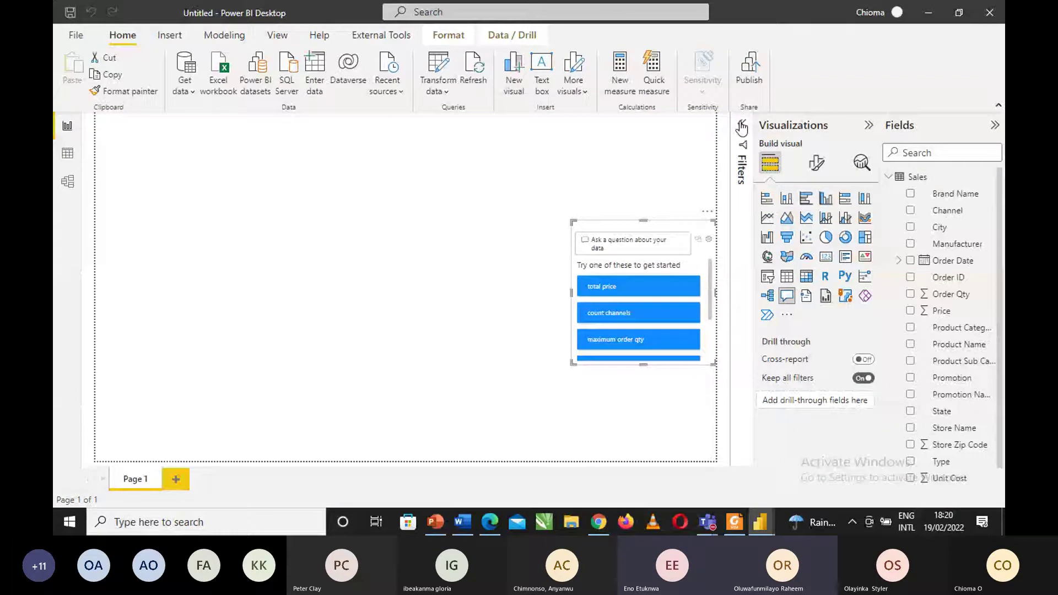
{"action": "left_click", "coordinate": [638, 159]}
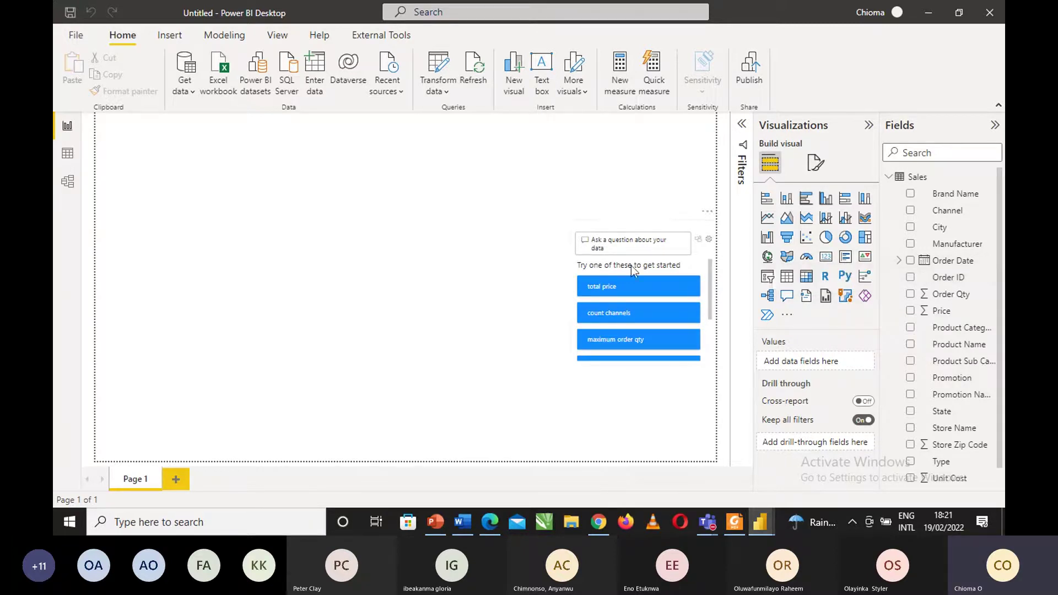
Set the Sales table's Order ID column to Whole number in the data view, accept the data type change and dismiss the notice.
{"action": "left_click", "coordinate": [68, 161]}
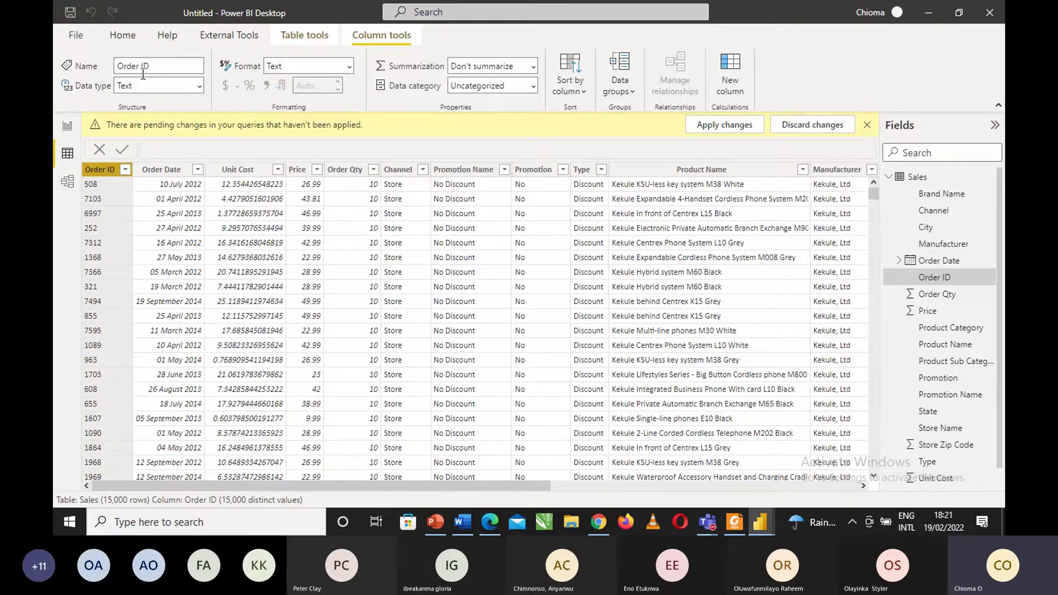
{"action": "left_click", "coordinate": [201, 86]}
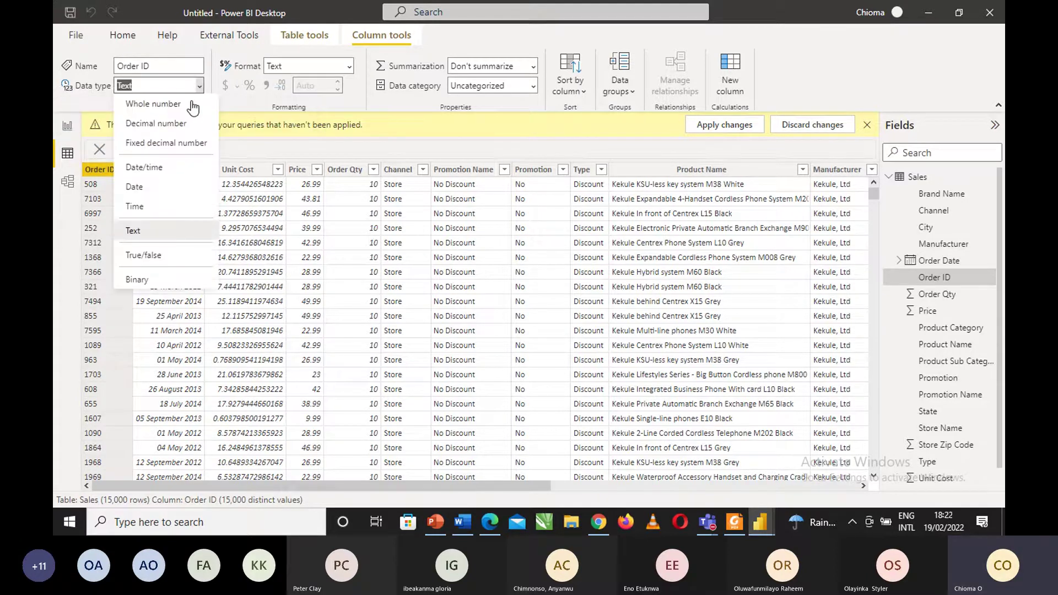
{"action": "left_click", "coordinate": [193, 104]}
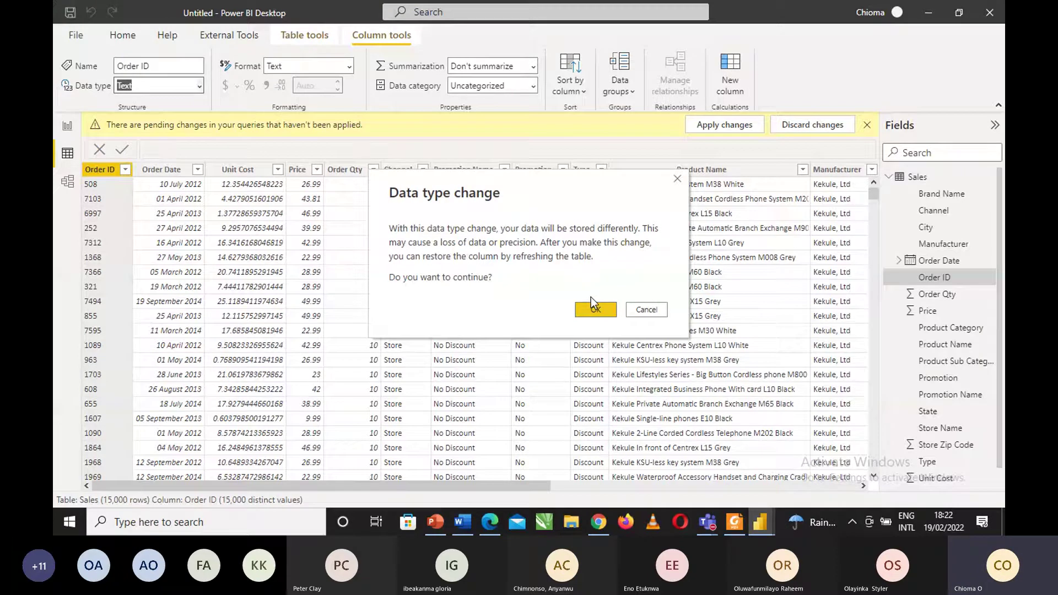
{"action": "left_click", "coordinate": [593, 310]}
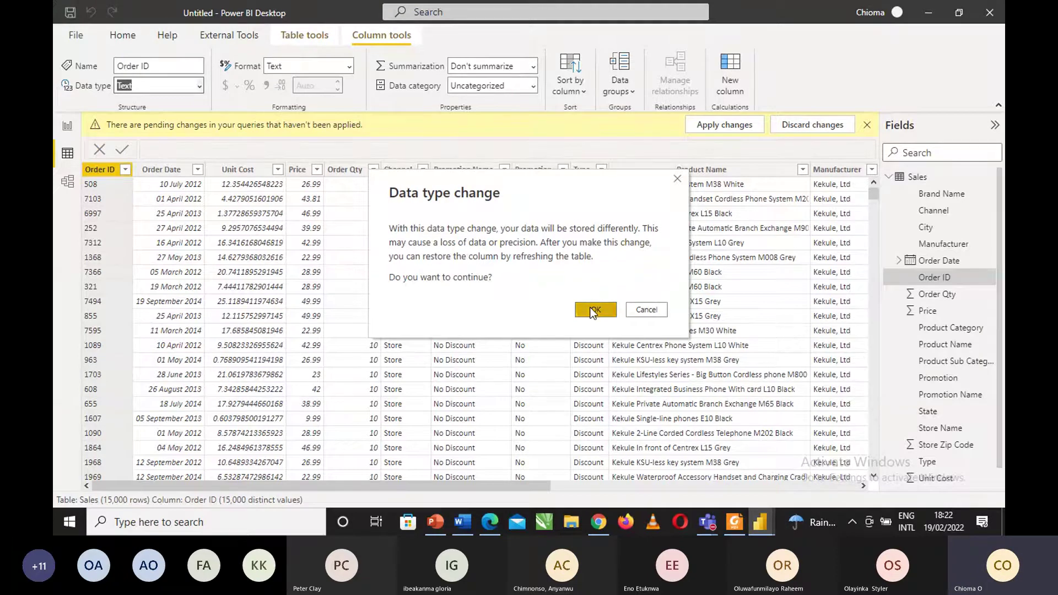
{"action": "key", "text": "alt+Tab"}
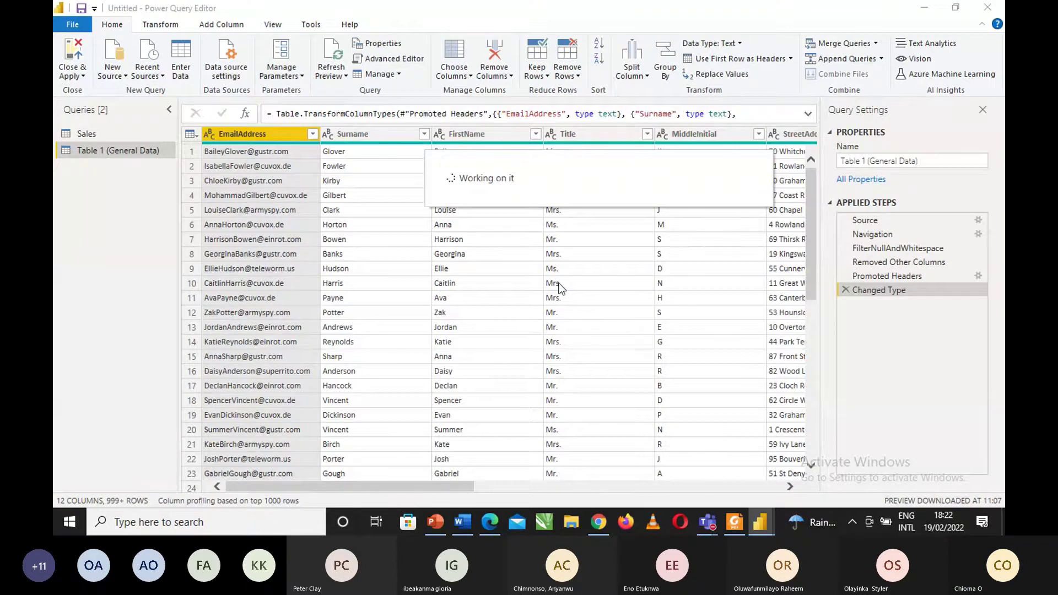
{"action": "key", "text": "alt+Tab"}
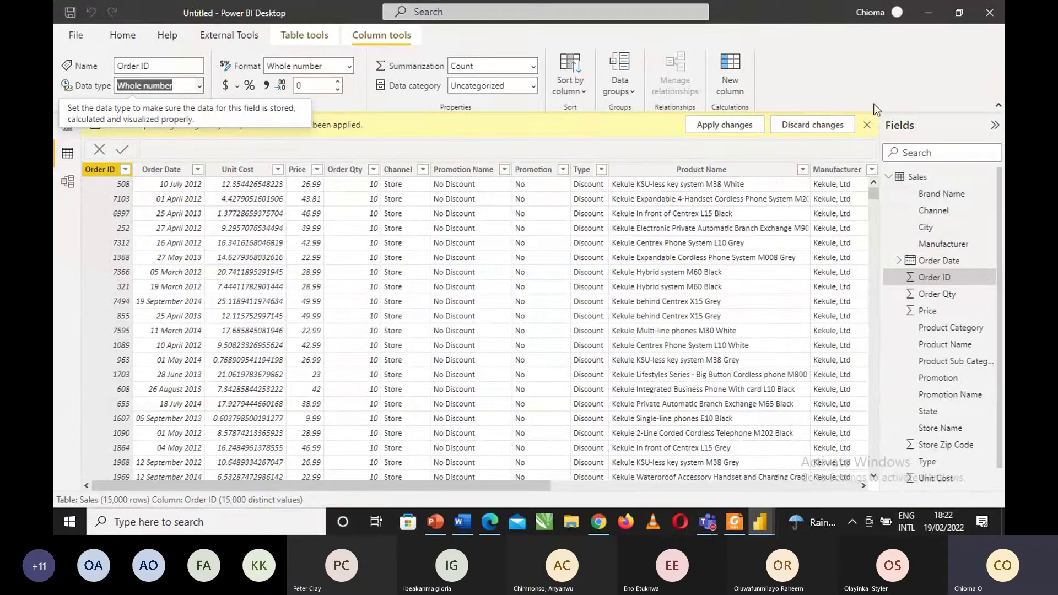
{"action": "left_click", "coordinate": [866, 126]}
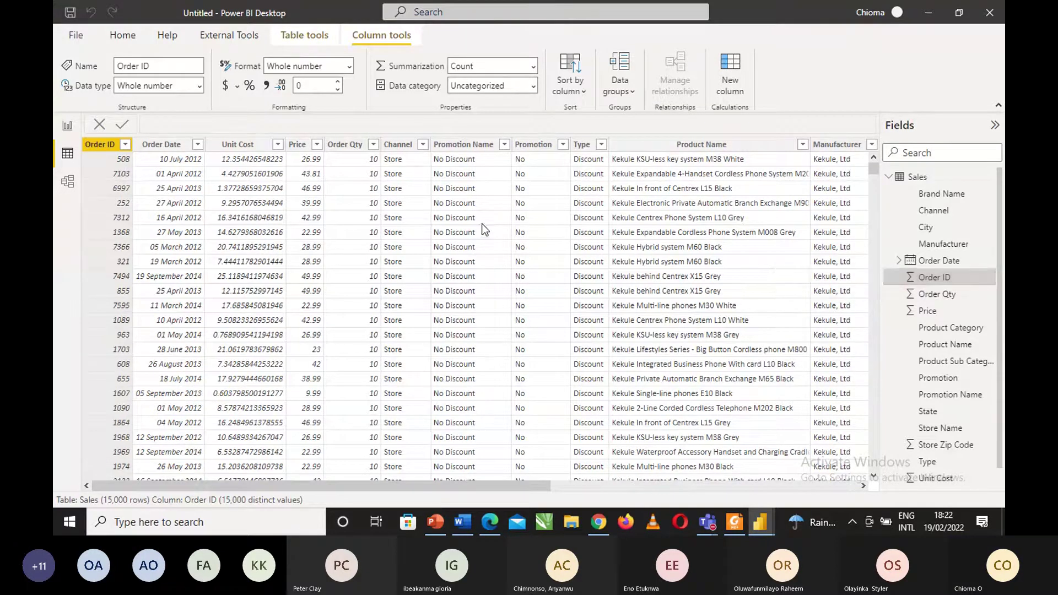
Return to the report view and reopen the Power Query Editor to transform the data.
{"action": "left_click", "coordinate": [67, 126]}
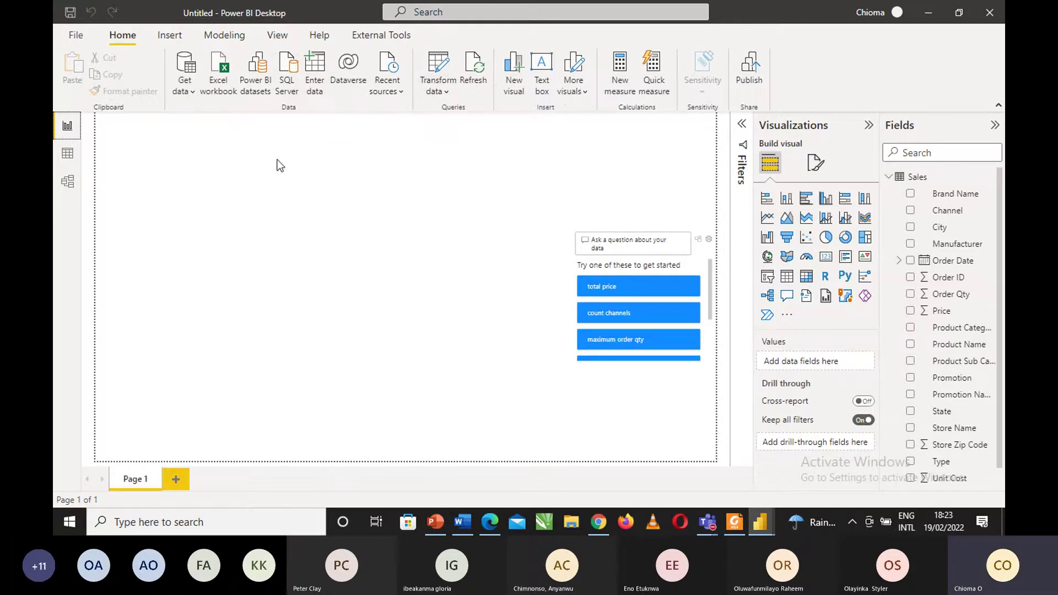
{"action": "left_click", "coordinate": [114, 43]}
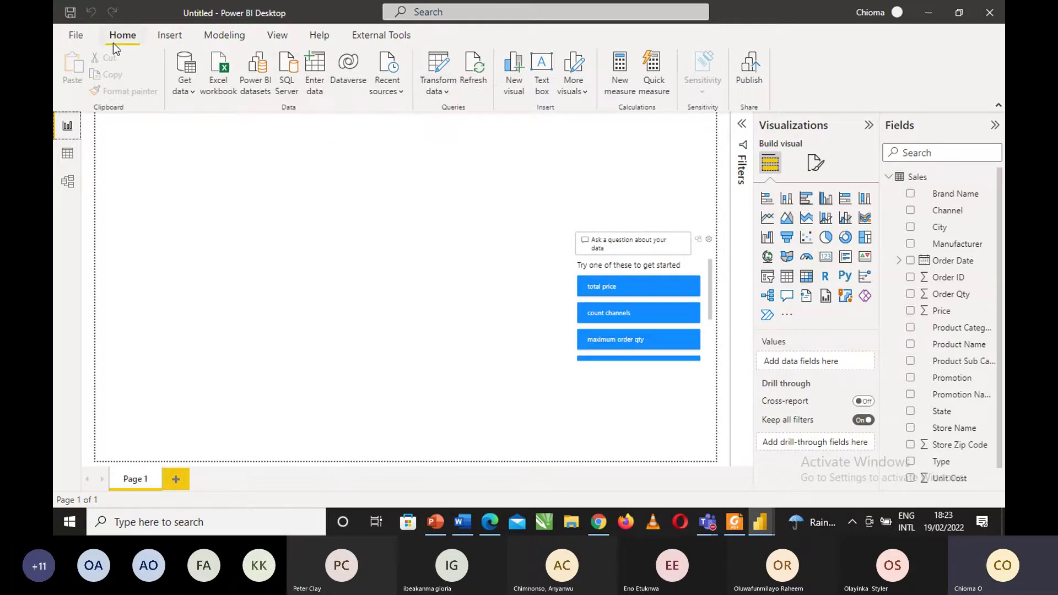
{"action": "left_click", "coordinate": [447, 92]}
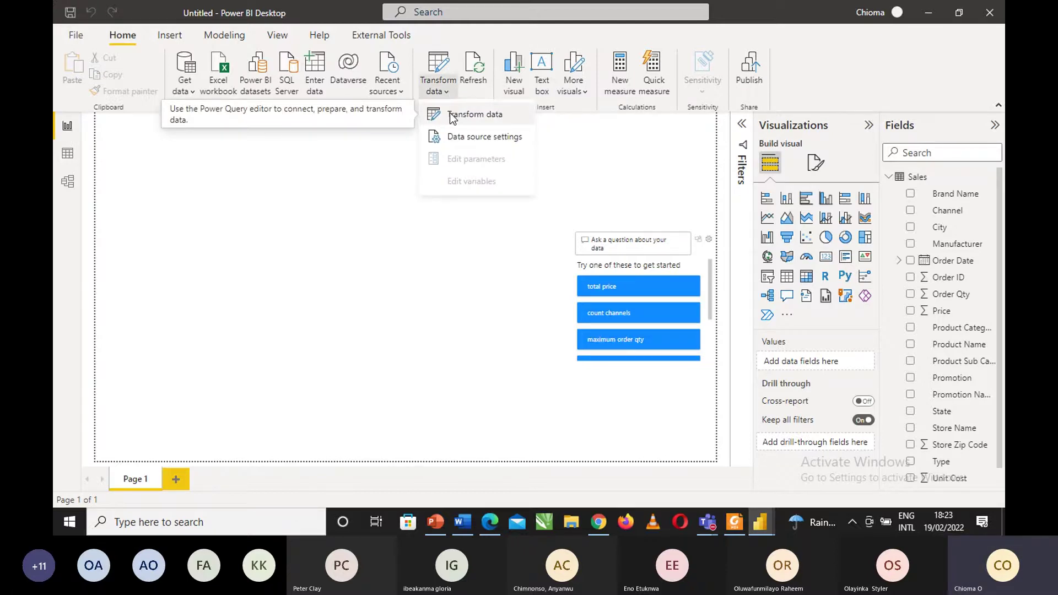
{"action": "left_click", "coordinate": [451, 117]}
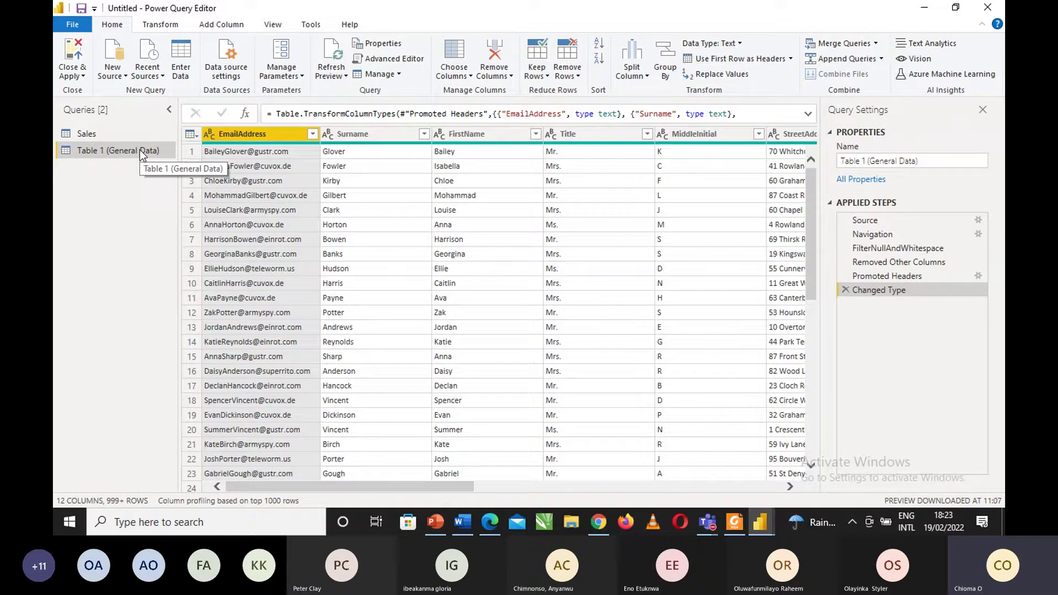
Add the Personal workbook from the "11-Merge queries" folder as an Excel source and load its suggested table "Table 1 (Personal)".
{"action": "left_click", "coordinate": [125, 77]}
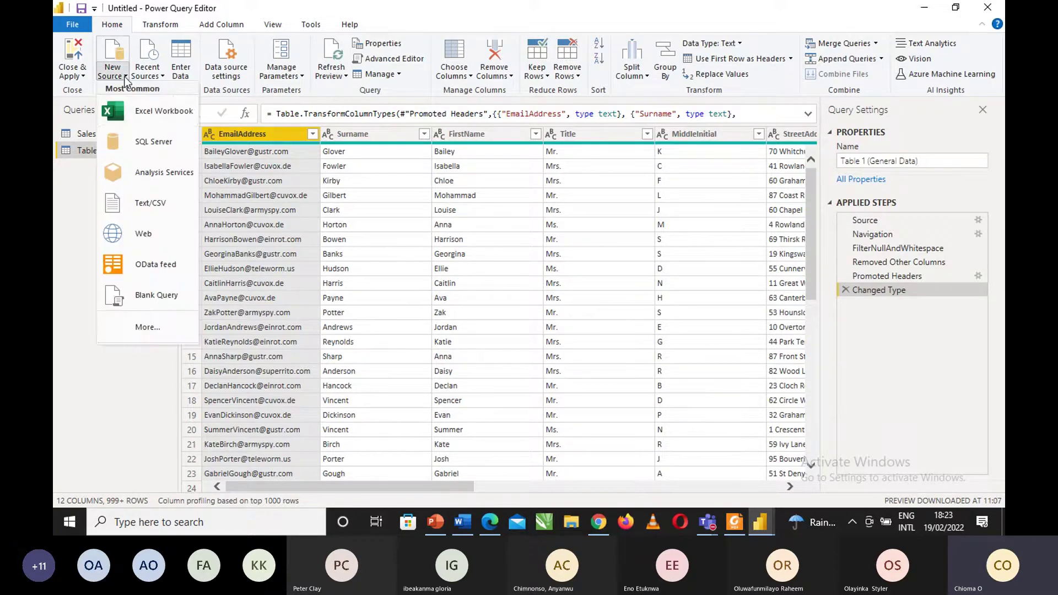
{"action": "left_click", "coordinate": [136, 115]}
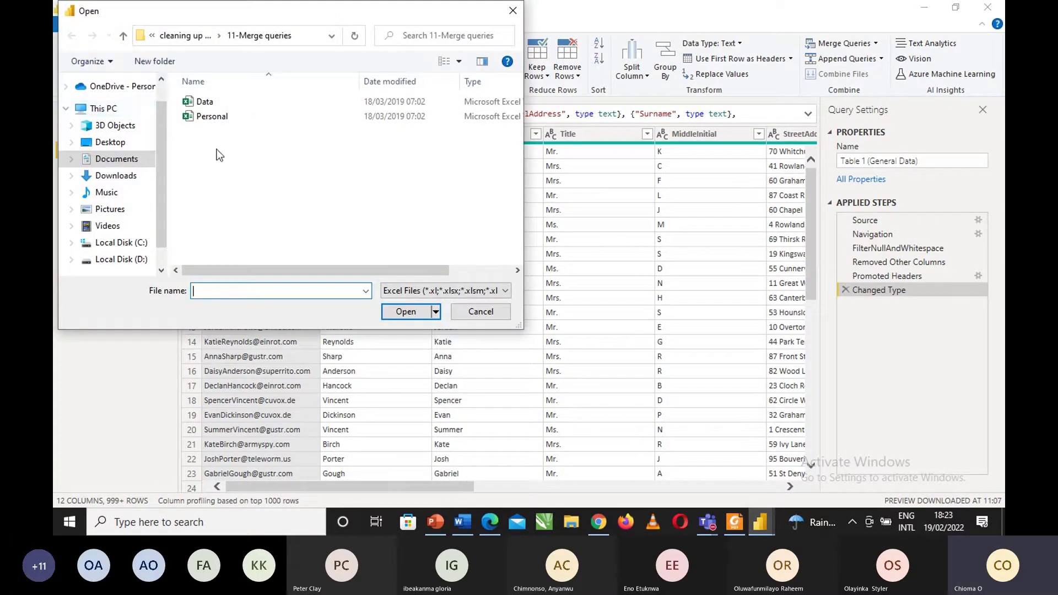
{"action": "left_click", "coordinate": [215, 121]}
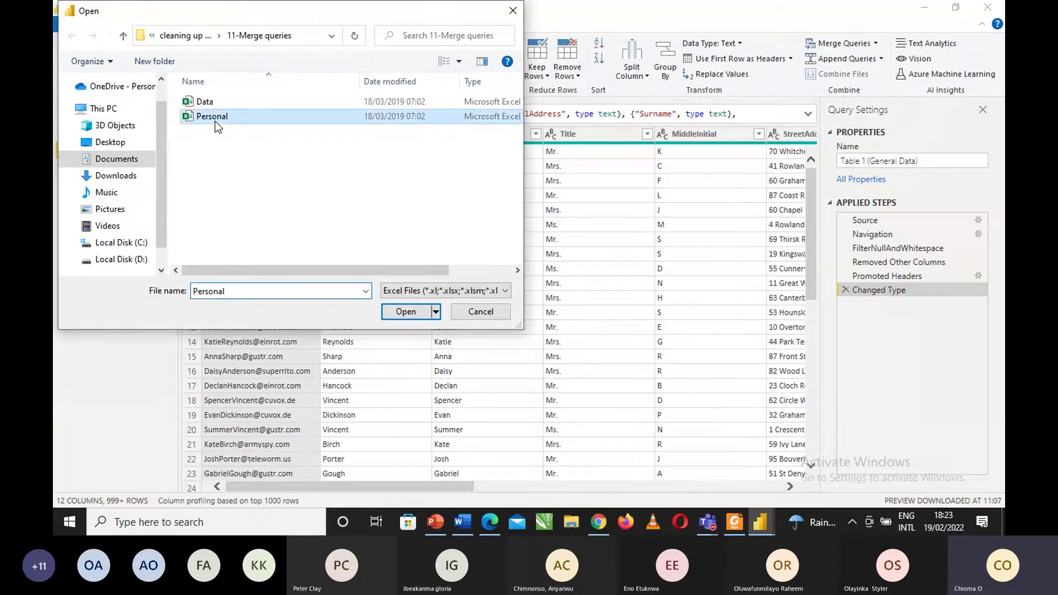
{"action": "left_click", "coordinate": [395, 312]}
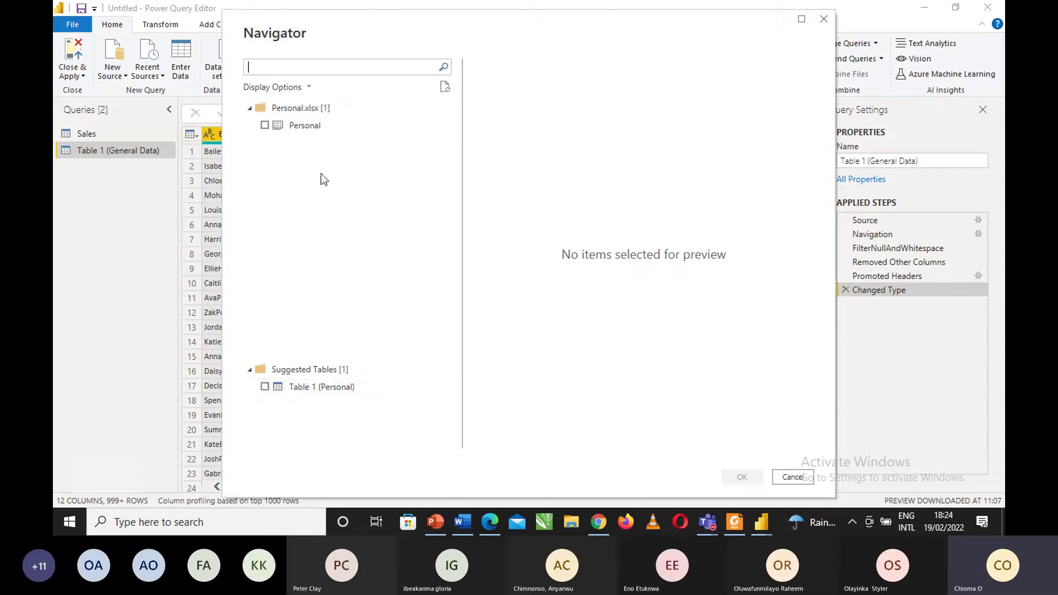
{"action": "left_click", "coordinate": [265, 387]}
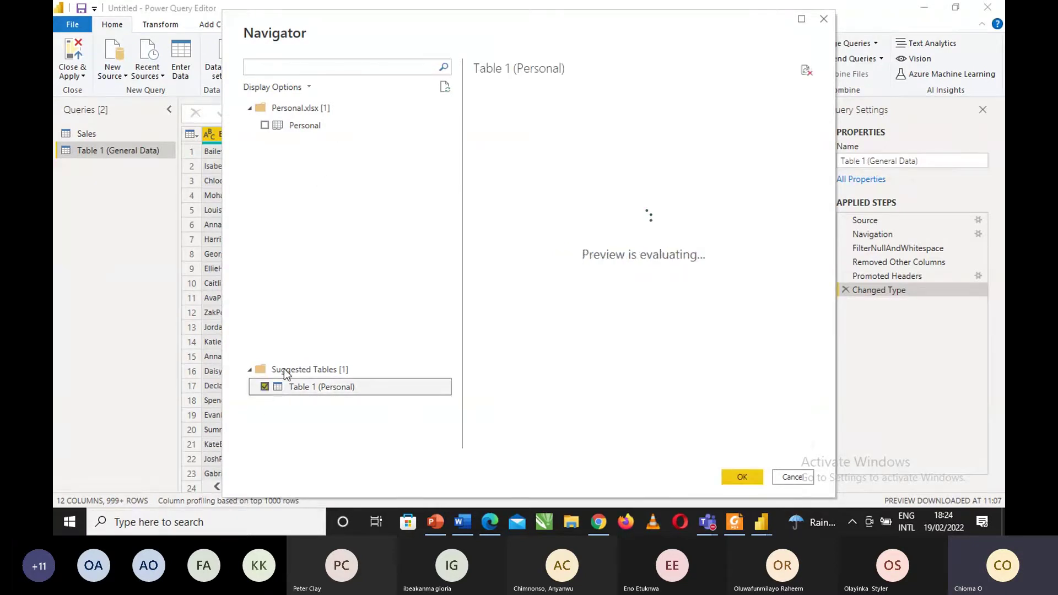
{"action": "left_click", "coordinate": [741, 477]}
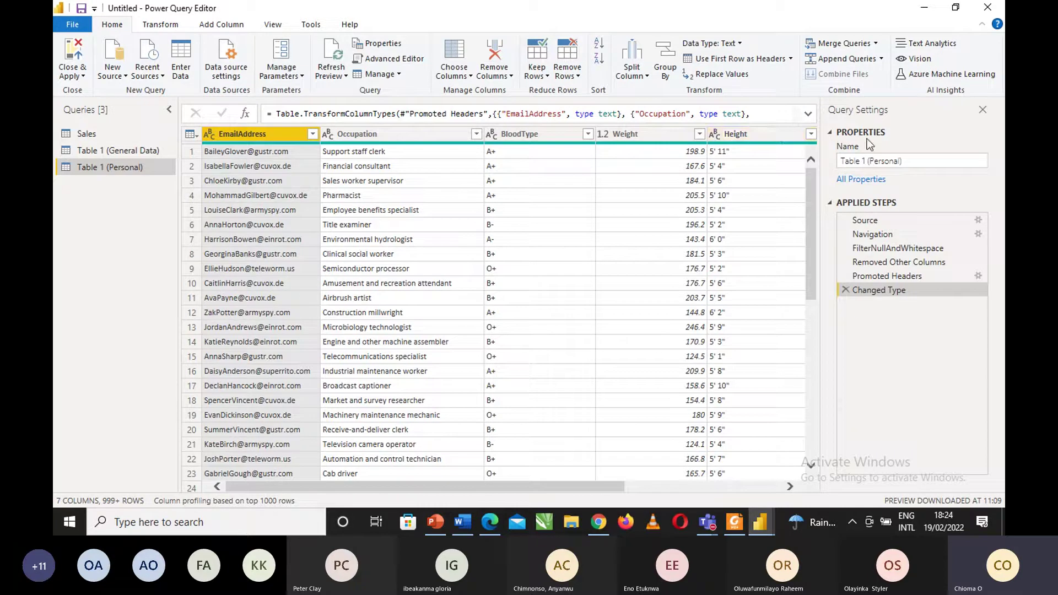
Rename the "Table 1 (Personal)" query as "Personal".
{"action": "left_click", "coordinate": [911, 164]}
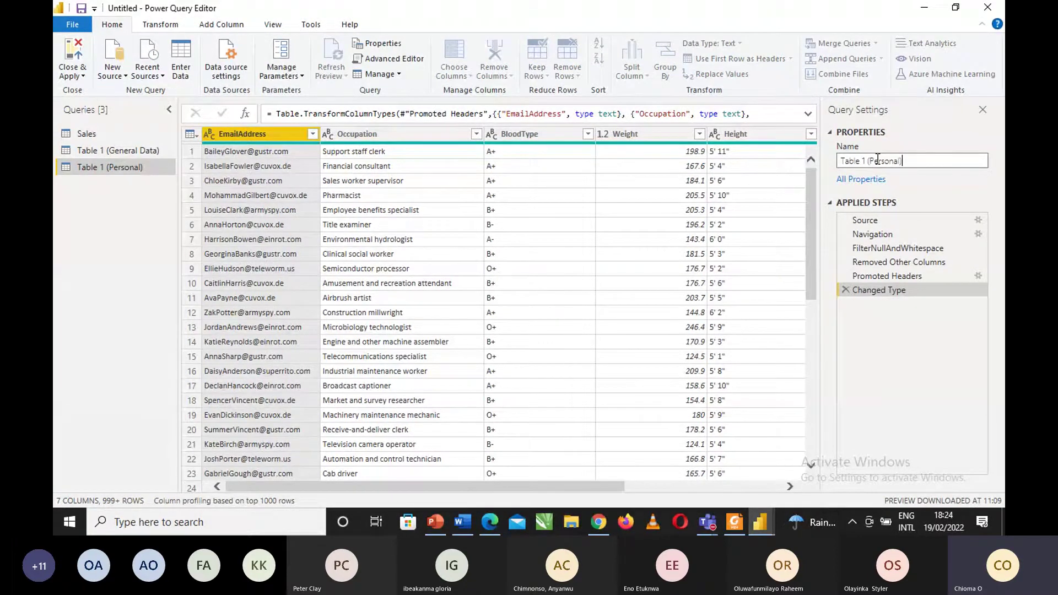
{"action": "key", "text": "BackSpace"}
{"action": "left_click", "coordinate": [869, 160]}
{"action": "key", "text": "BackSpace"}
{"action": "key", "text": "BackSpace"}
{"action": "key", "text": "BackSpace"}
{"action": "key", "text": "BackSpace"}
{"action": "key", "text": "BackSpace"}
{"action": "key", "text": "BackSpace"}
{"action": "key", "text": "BackSpace"}
{"action": "key", "text": "BackSpace"}
{"action": "key", "text": "BackSpace"}
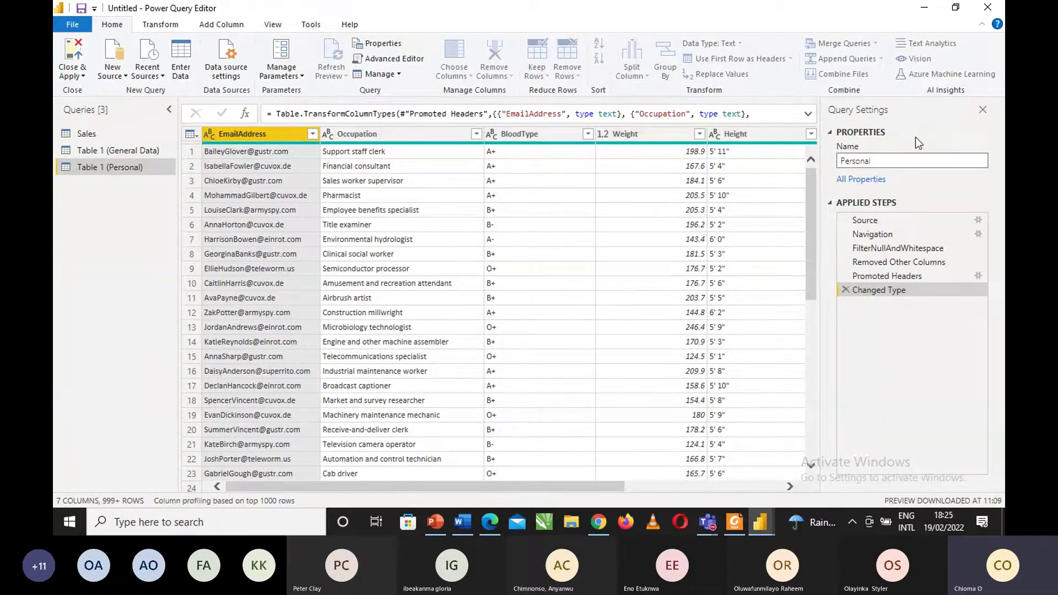
{"action": "key", "text": "Return"}
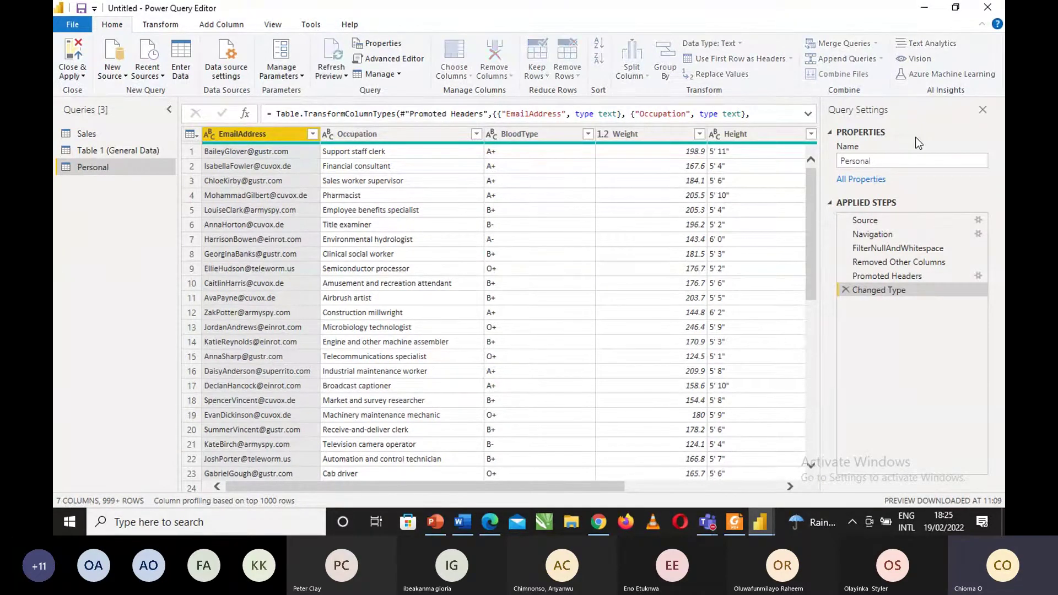
Rename the "Table 1 (General Data)" query as "General Data".
{"action": "right_click", "coordinate": [92, 155]}
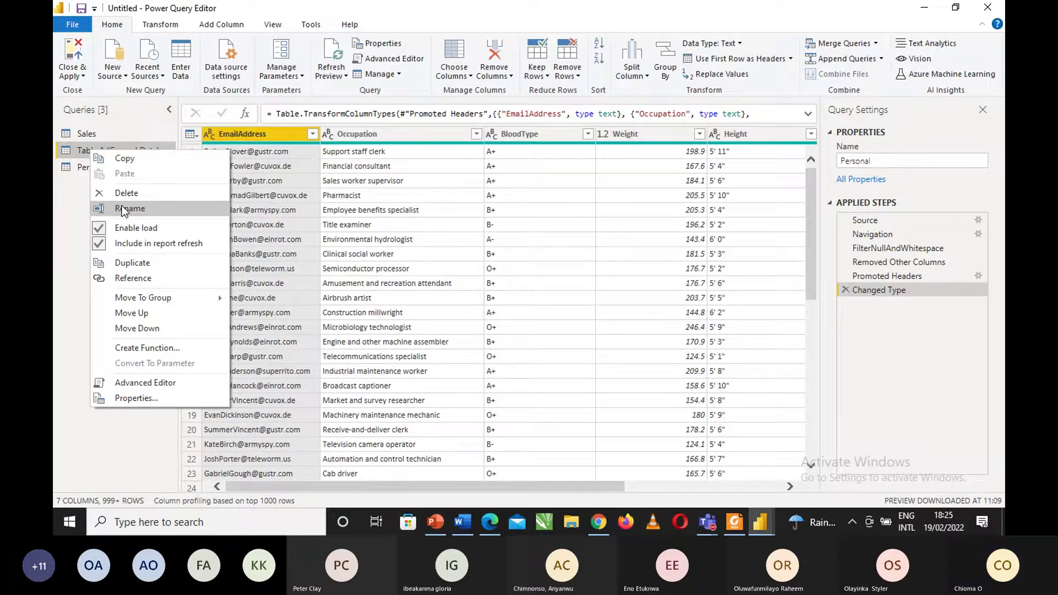
{"action": "left_click", "coordinate": [70, 153]}
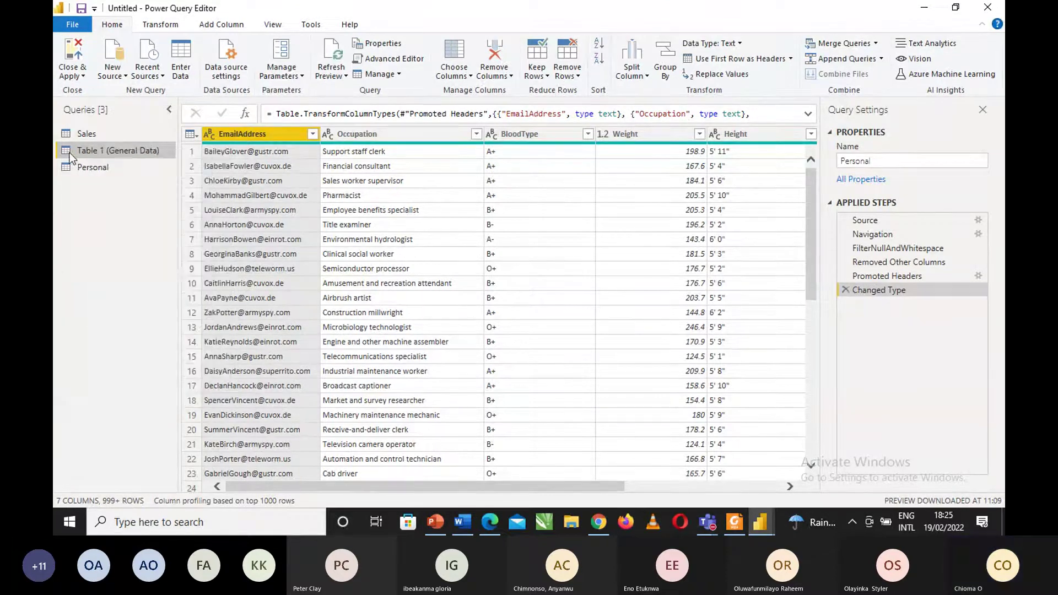
{"action": "right_click", "coordinate": [69, 154]}
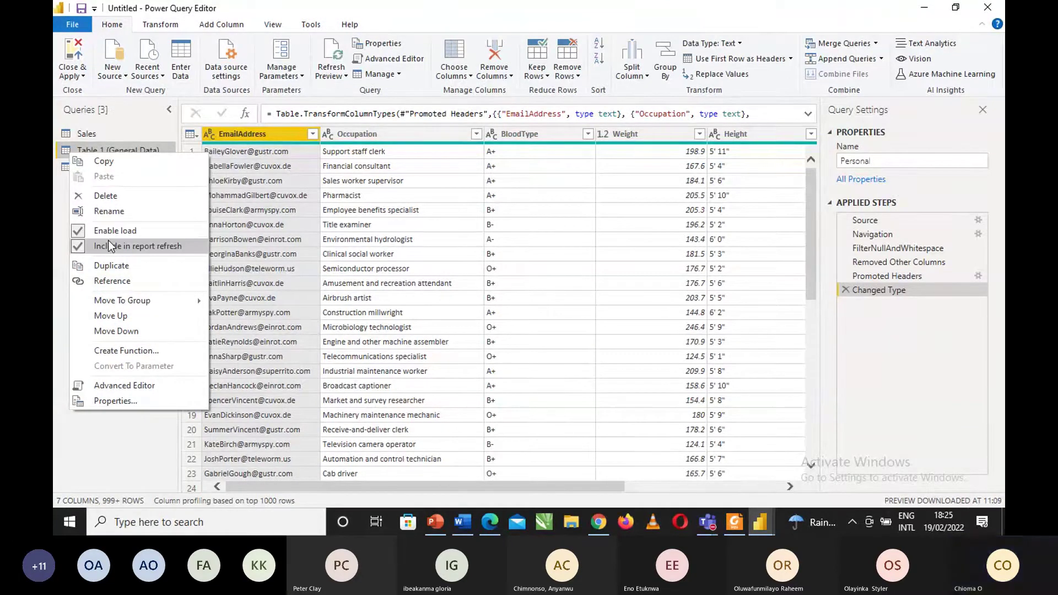
{"action": "left_click", "coordinate": [108, 211]}
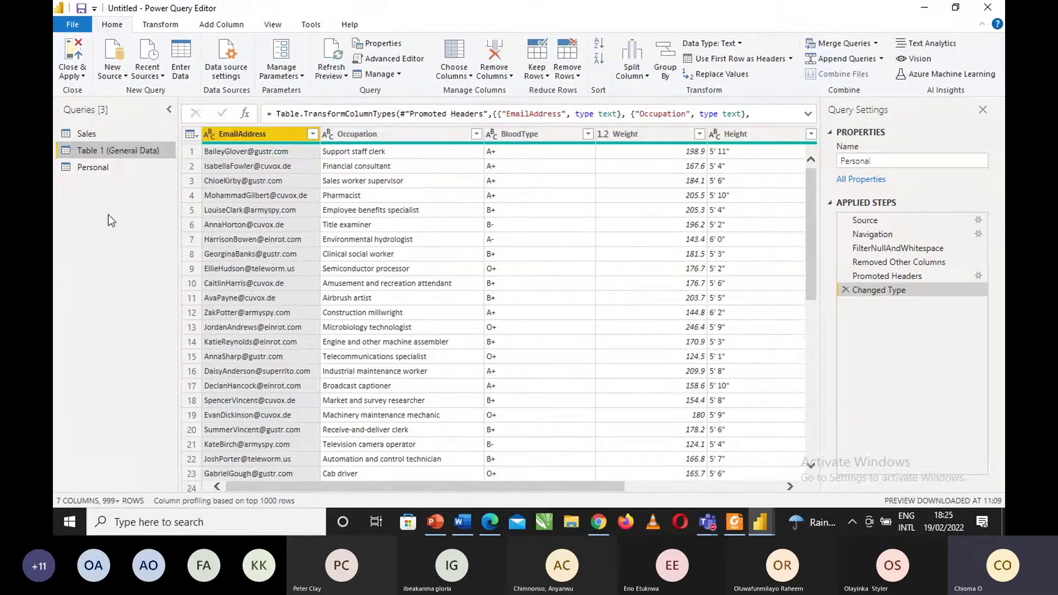
{"action": "left_click", "coordinate": [109, 151]}
{"action": "key", "text": "BackSpace"}
{"action": "key", "text": "BackSpace"}
{"action": "key", "text": "BackSpace"}
{"action": "key", "text": "BackSpace"}
{"action": "key", "text": "BackSpace"}
{"action": "key", "text": "BackSpace"}
{"action": "key", "text": "BackSpace"}
{"action": "key", "text": "BackSpace"}
{"action": "key", "text": "BackSpace"}
{"action": "left_click", "coordinate": [134, 149]}
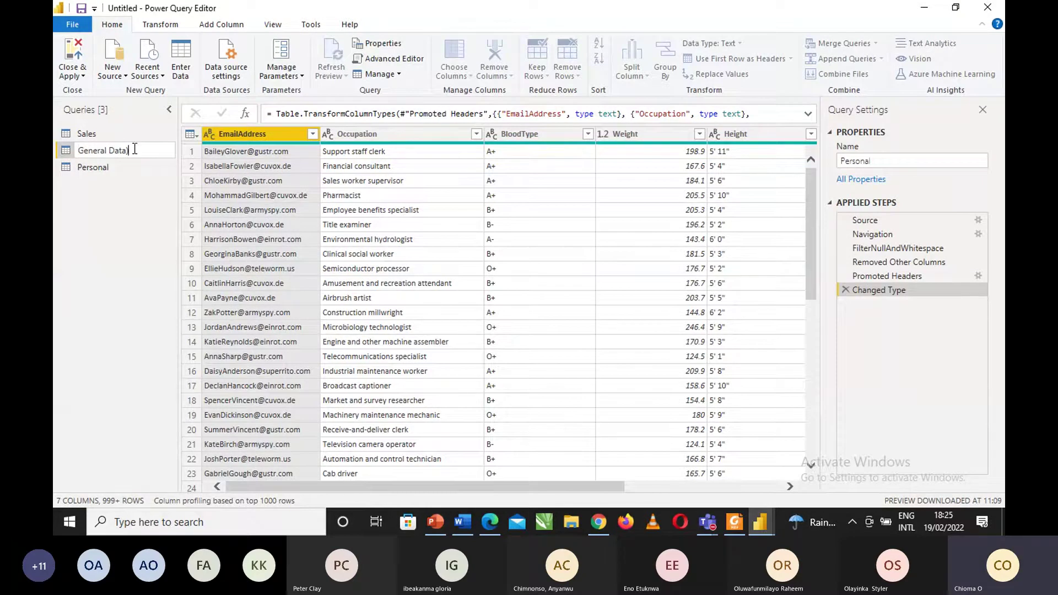
{"action": "key", "text": "BackSpace"}
{"action": "key", "text": "Return"}
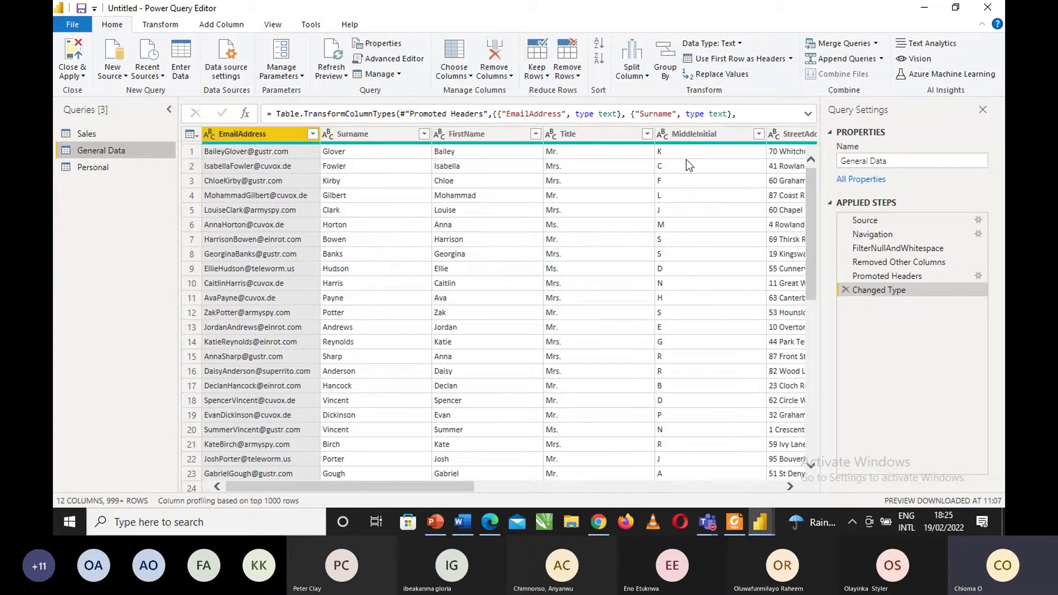
Look through the remaining columns of the General Data query and return to its first column.
{"action": "left_click", "coordinate": [791, 486]}
{"action": "left_click", "coordinate": [791, 487]}
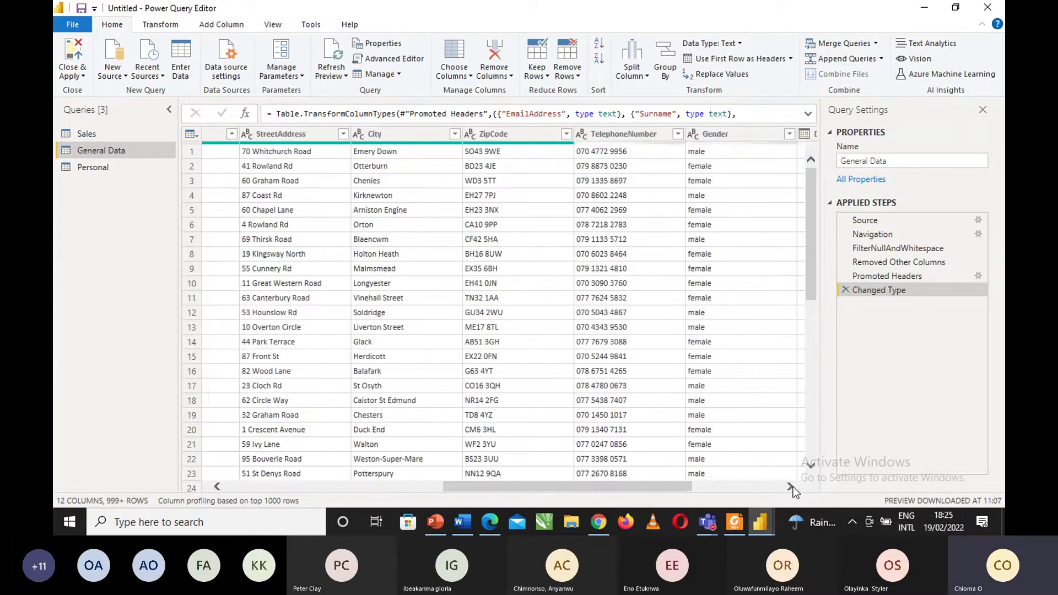
{"action": "left_click_drag", "start_coordinate": [593, 481], "coordinate": [340, 531]}
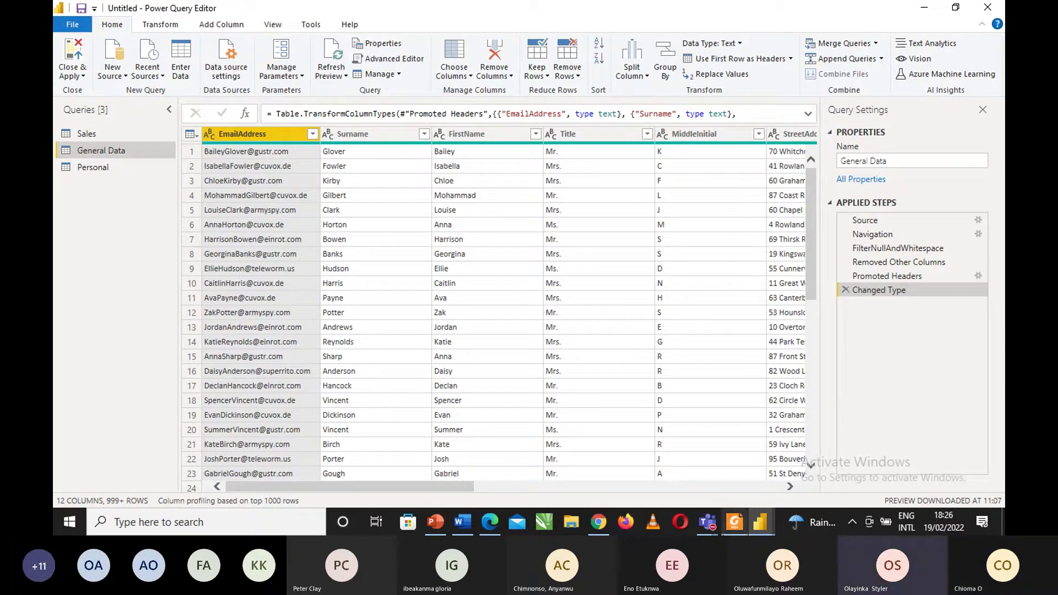
Switch to the Microsoft Teams meeting window to read the participants' chat messages.
{"action": "mouse_move", "coordinate": [709, 525]}
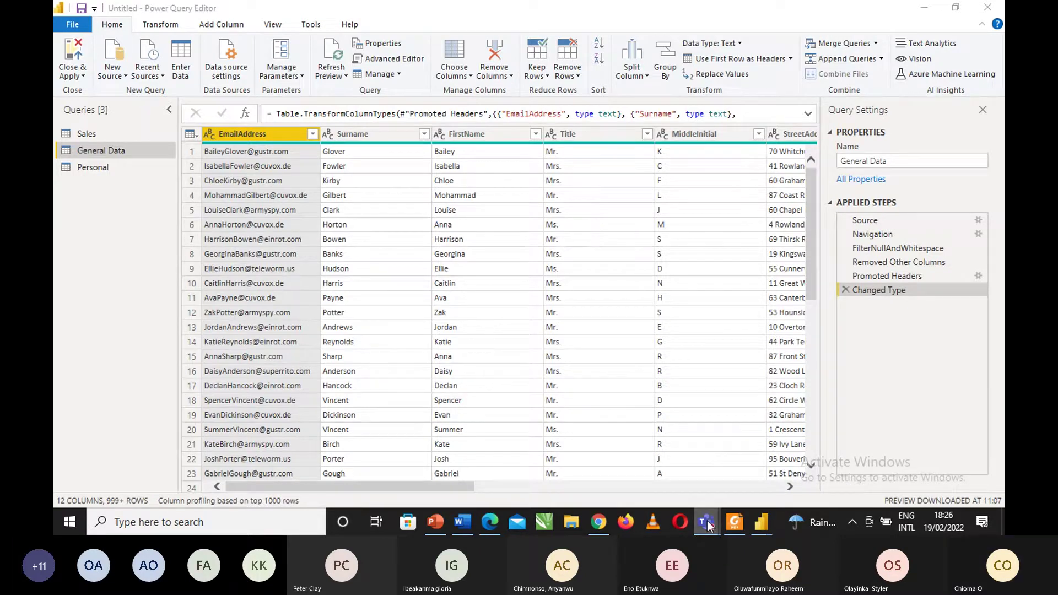
{"action": "left_click", "coordinate": [725, 436]}
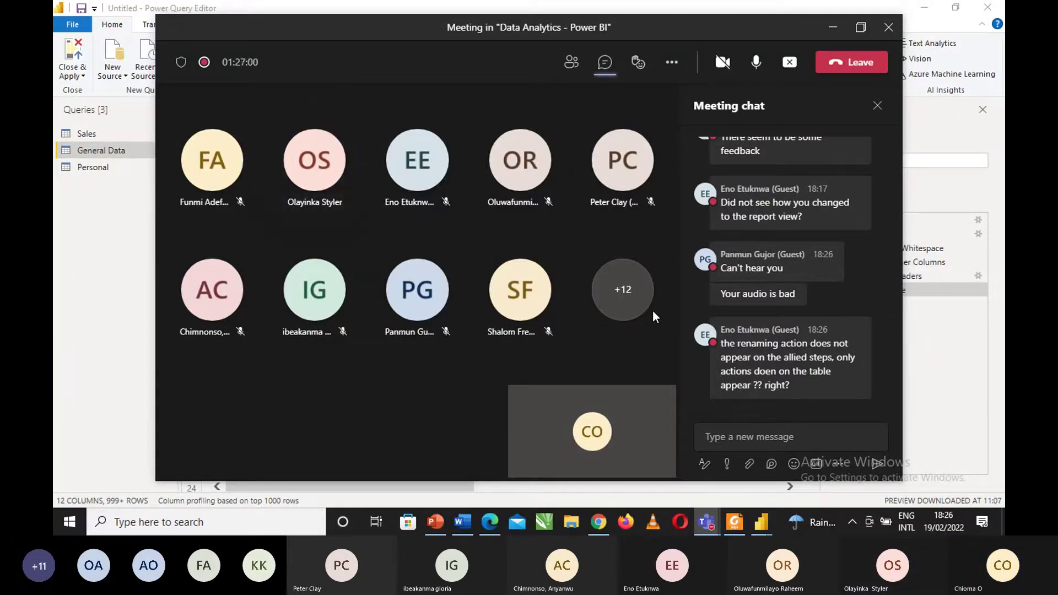
{"action": "left_click", "coordinate": [850, 520]}
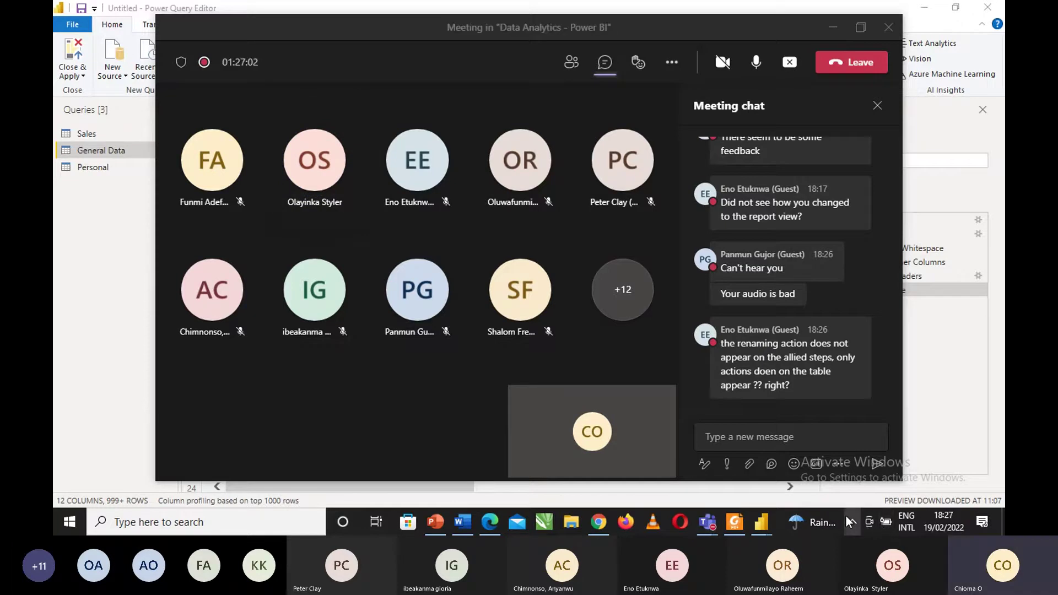
Check which Wi-Fi network the computer is connected to, then dismiss the list of available networks.
{"action": "left_click", "coordinate": [845, 516]}
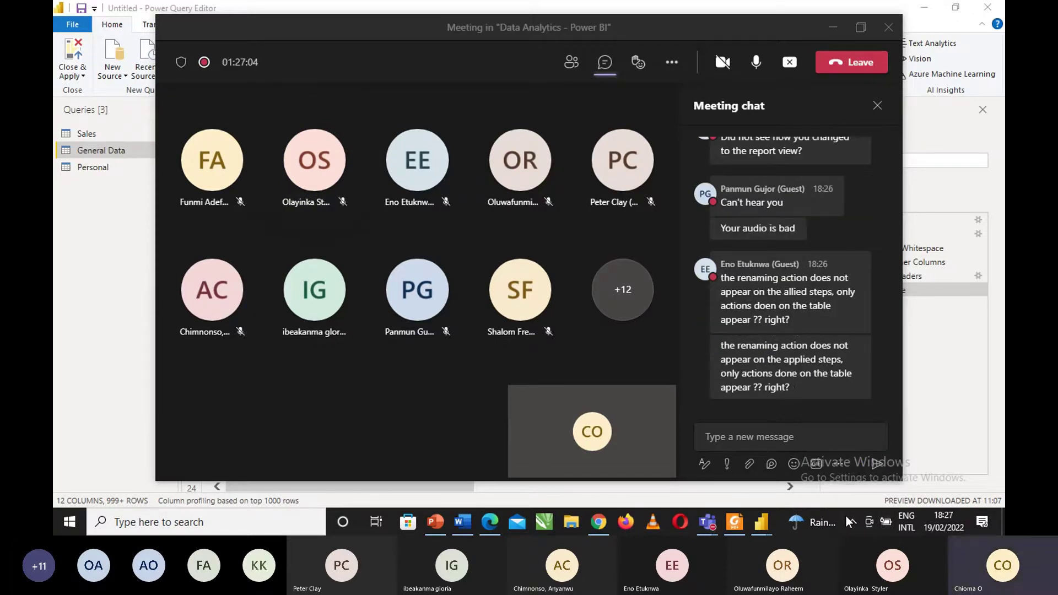
{"action": "left_click", "coordinate": [852, 518]}
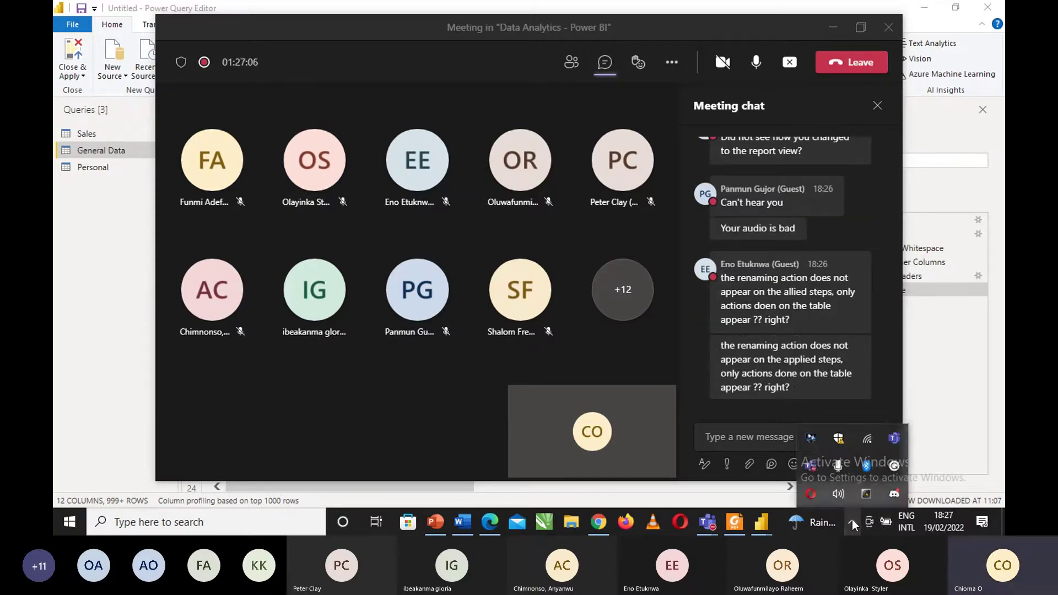
{"action": "left_click", "coordinate": [869, 439]}
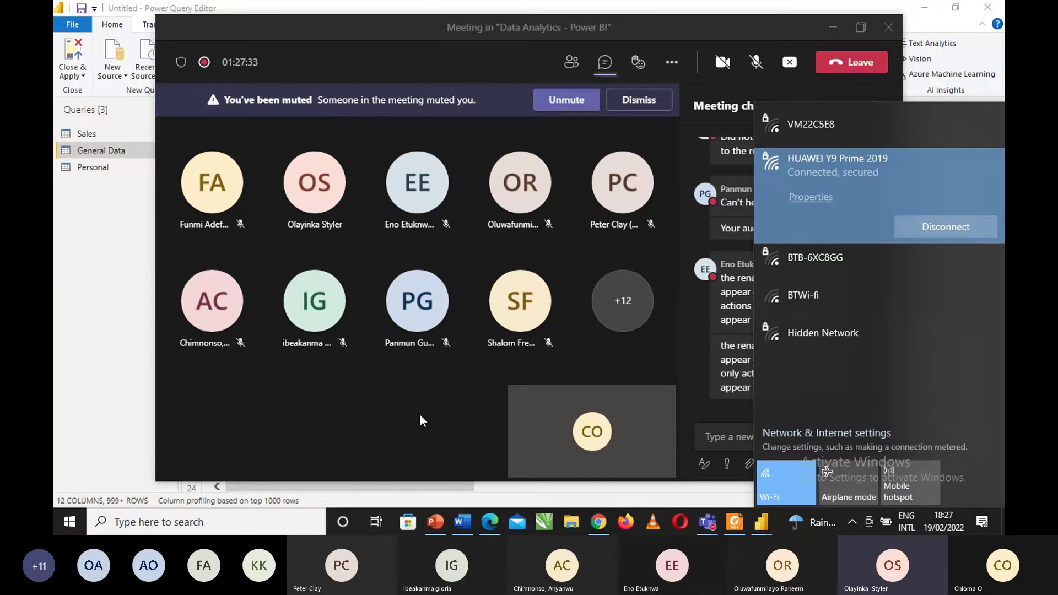
{"action": "left_click", "coordinate": [420, 421]}
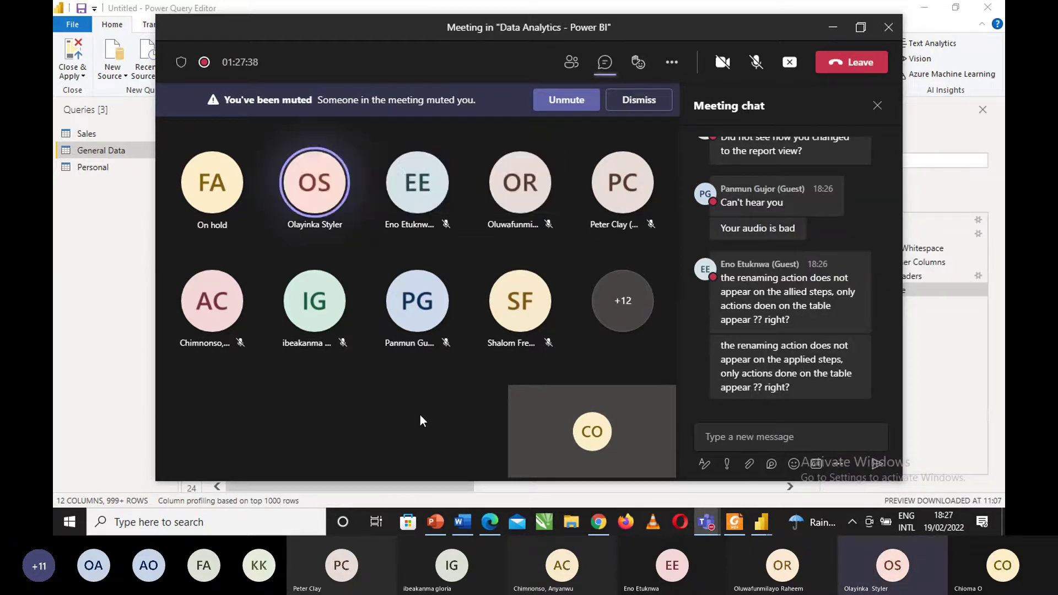
Unmute the meeting microphone and switch back to the Power Query Editor to compare the Personal and General Data queries.
{"action": "left_click", "coordinate": [550, 103]}
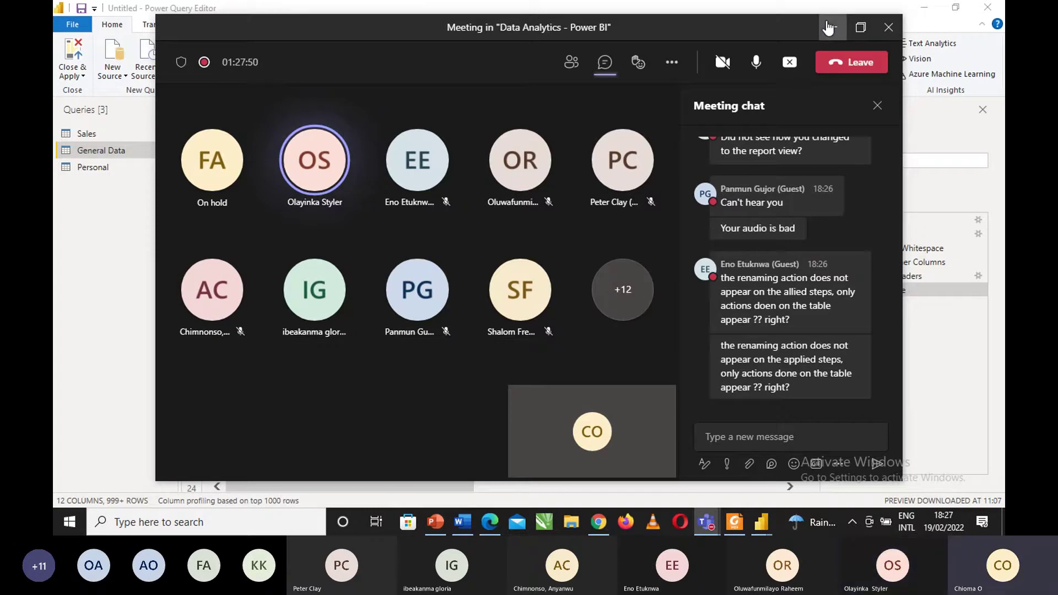
{"action": "left_click", "coordinate": [827, 28]}
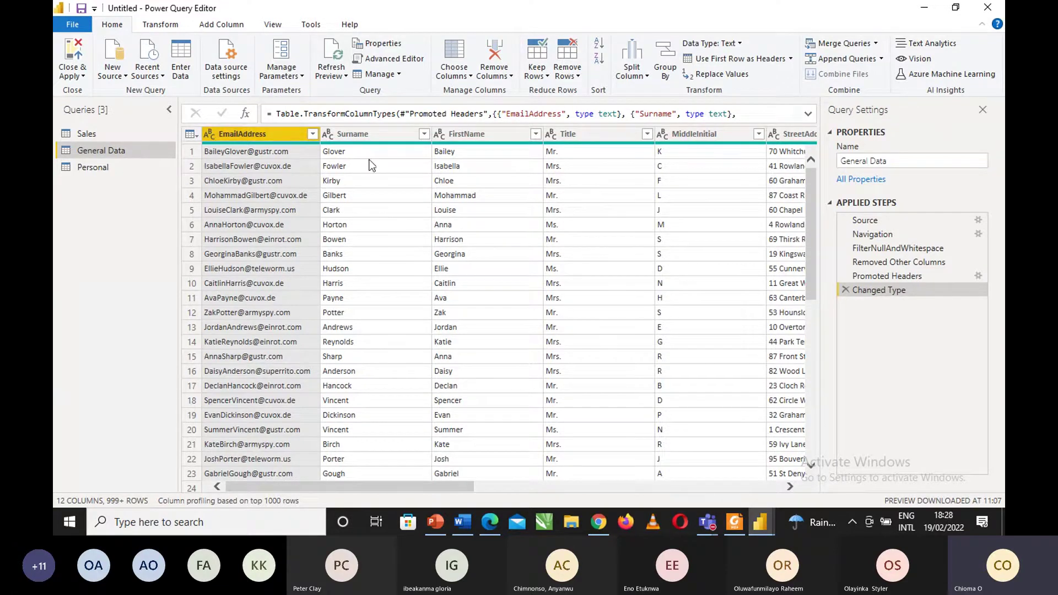
{"action": "left_click", "coordinate": [101, 167]}
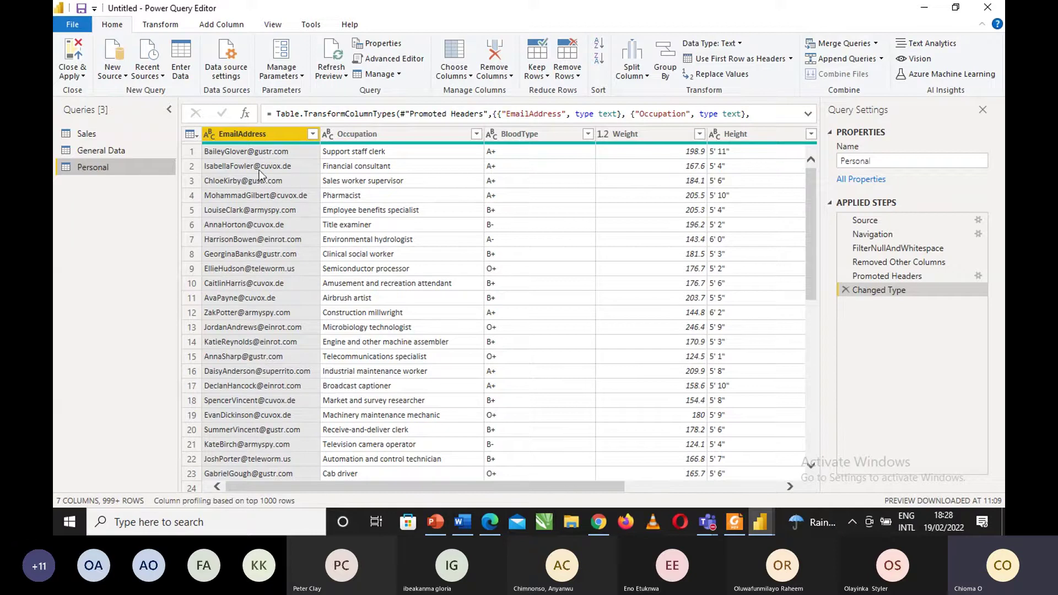
{"action": "left_click", "coordinate": [131, 154]}
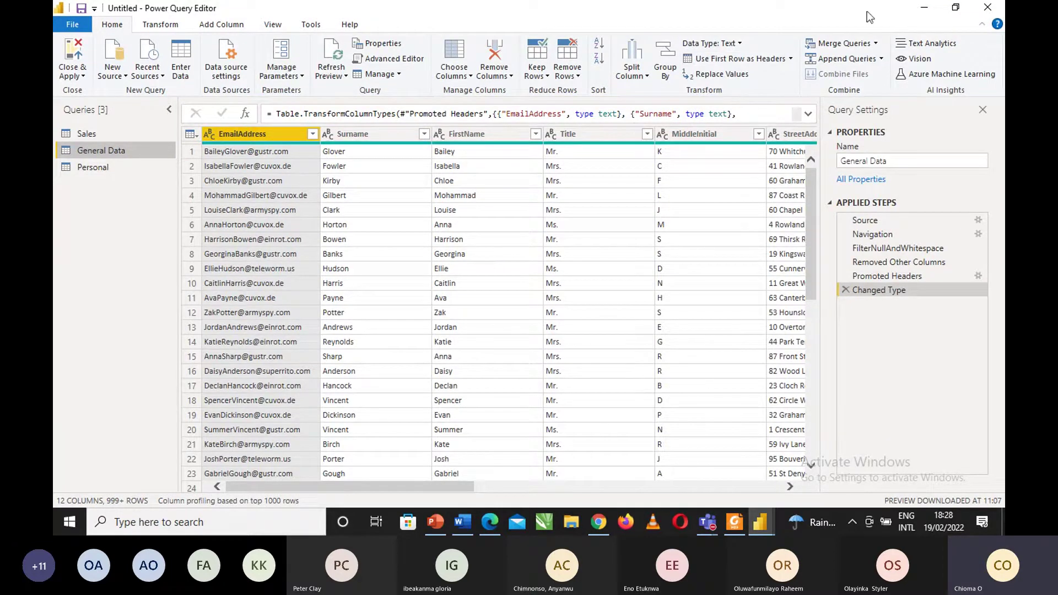
Start merging queries as a new query, with General Data as the first table and Personal as the second.
{"action": "left_click", "coordinate": [876, 44]}
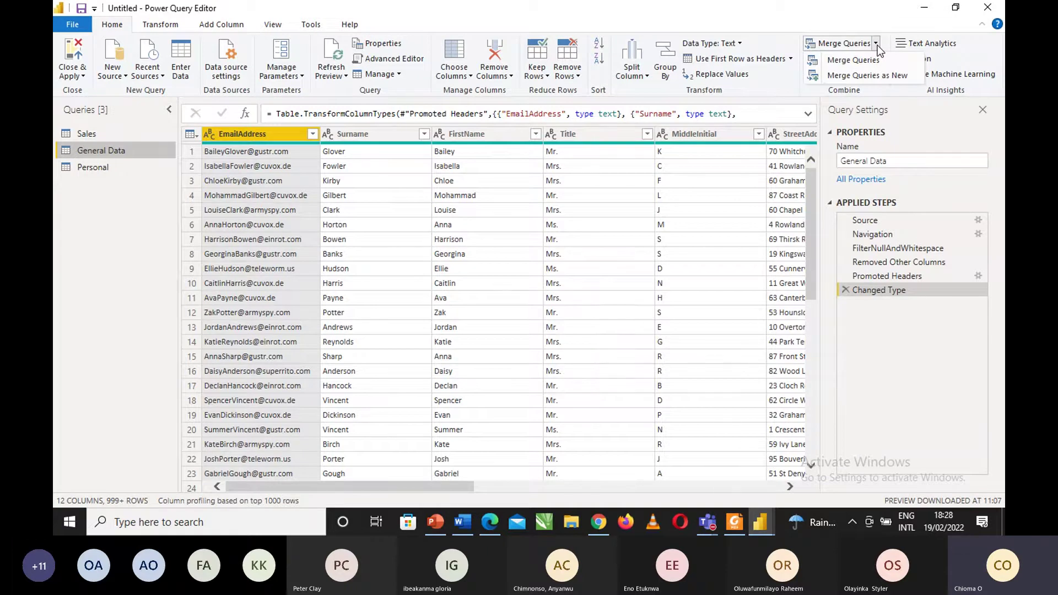
{"action": "left_click", "coordinate": [867, 76]}
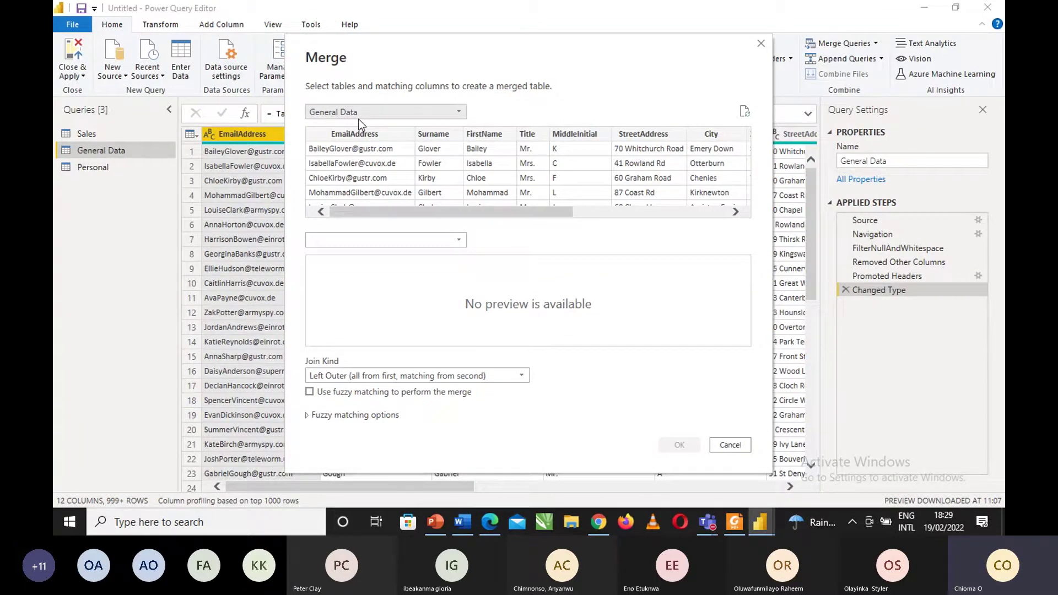
{"action": "left_click", "coordinate": [446, 116]}
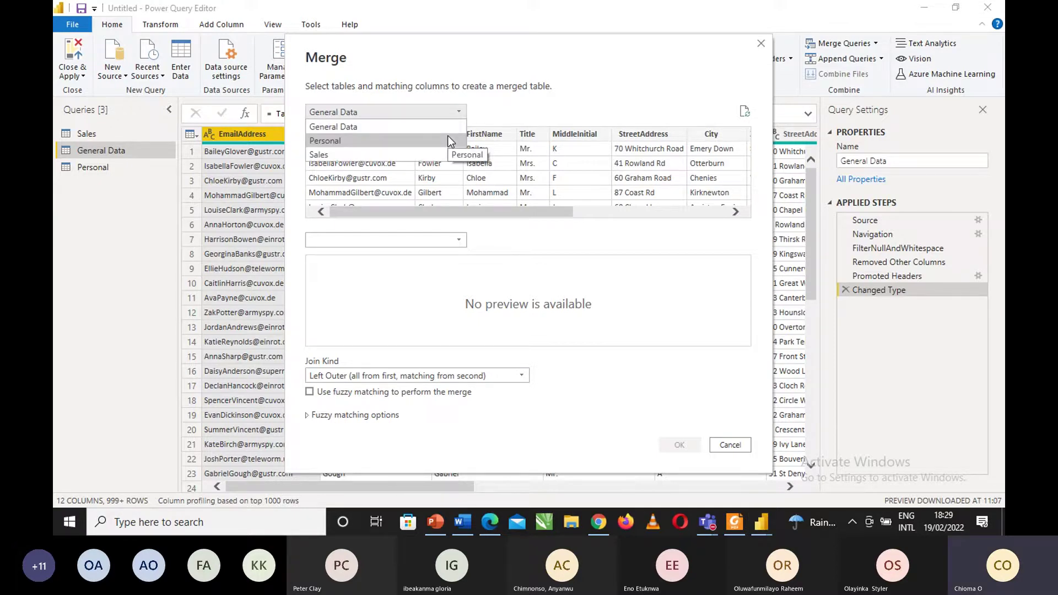
{"action": "left_click", "coordinate": [447, 138]}
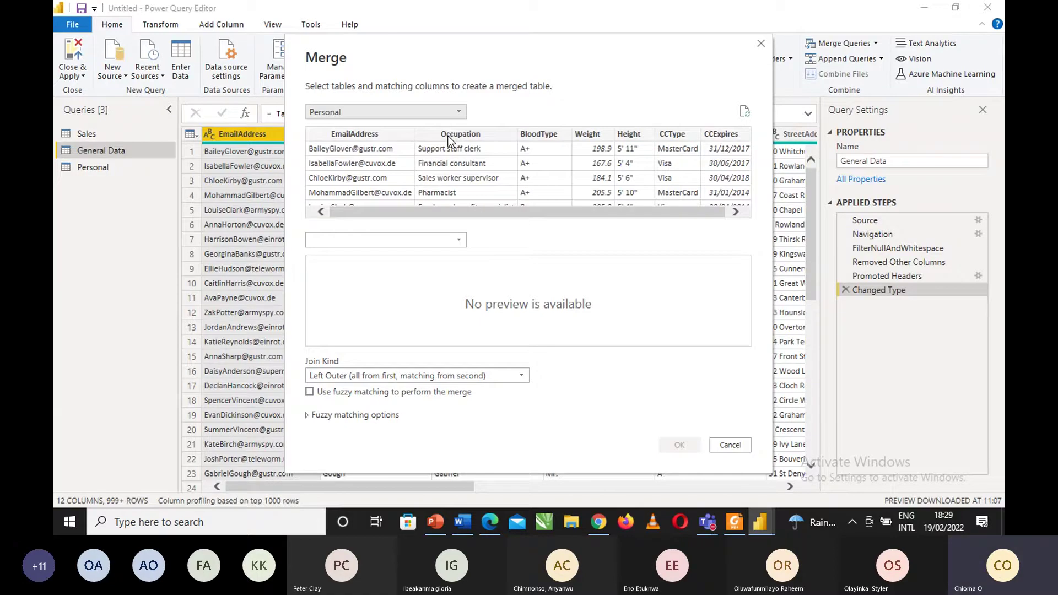
{"action": "left_click", "coordinate": [457, 113]}
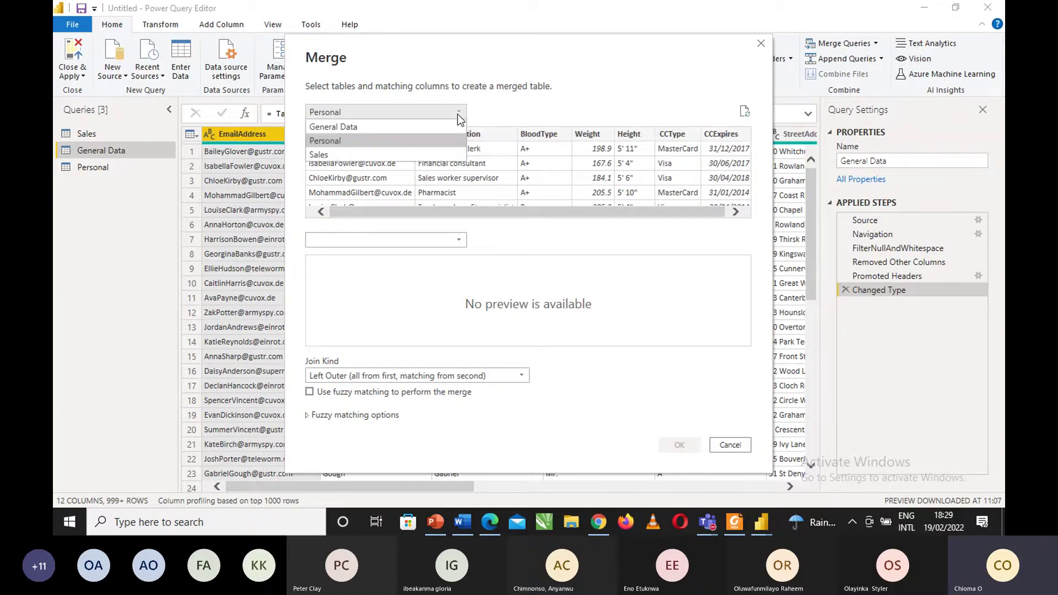
{"action": "left_click", "coordinate": [452, 128]}
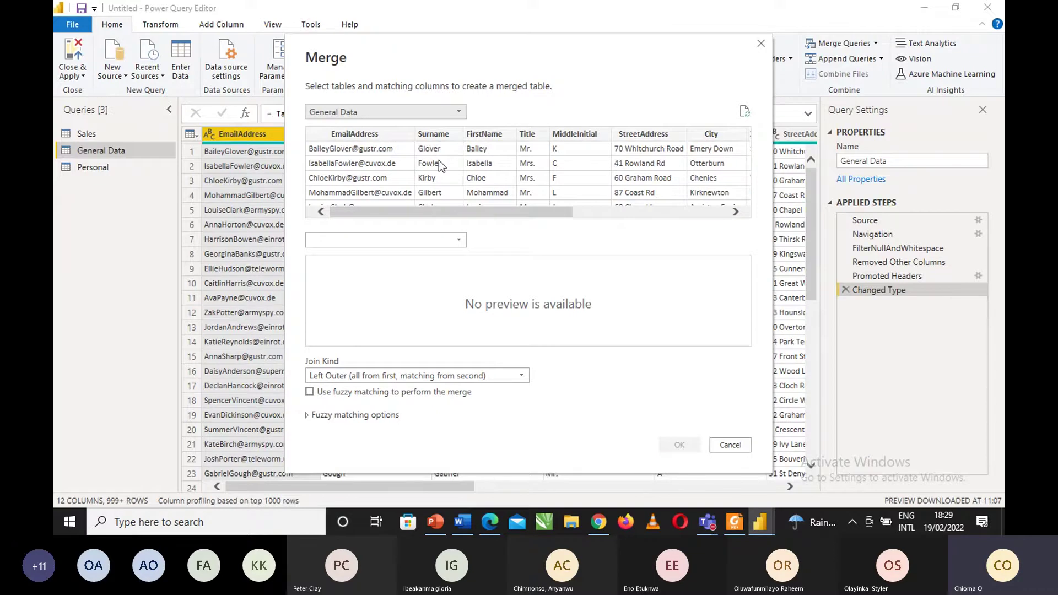
{"action": "left_click", "coordinate": [458, 240]}
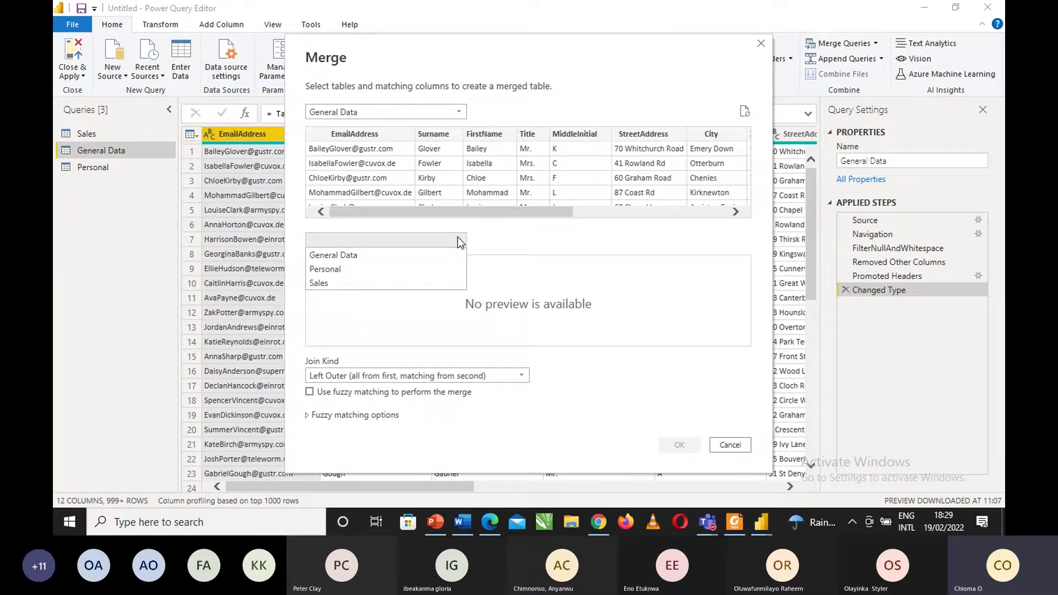
{"action": "left_click", "coordinate": [439, 270]}
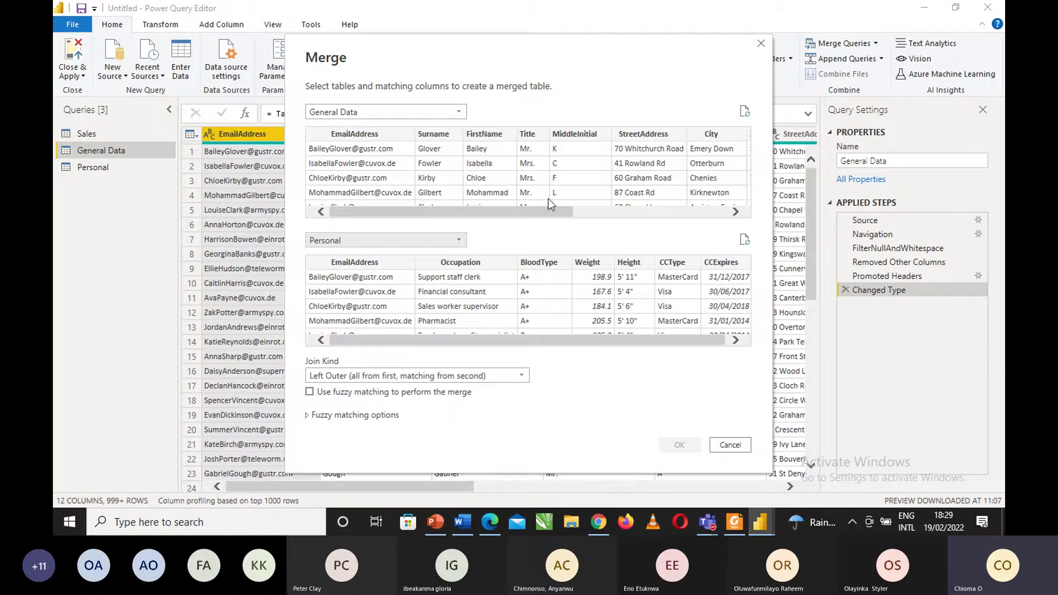
Match both tables on their EmailAddress columns and create the merge with the Left Outer join.
{"action": "left_click", "coordinate": [353, 135]}
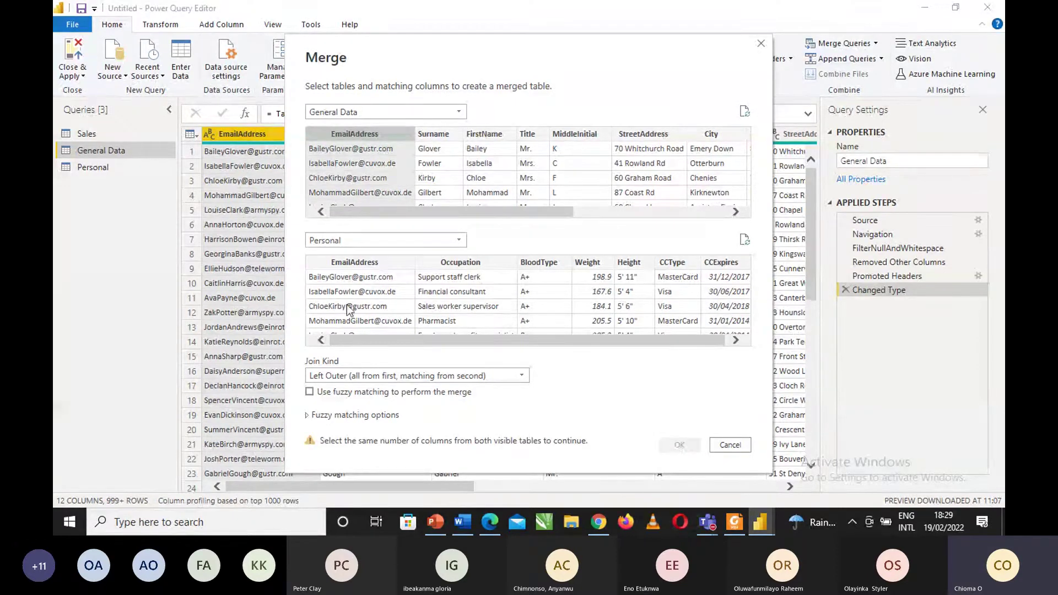
{"action": "left_click", "coordinate": [355, 263]}
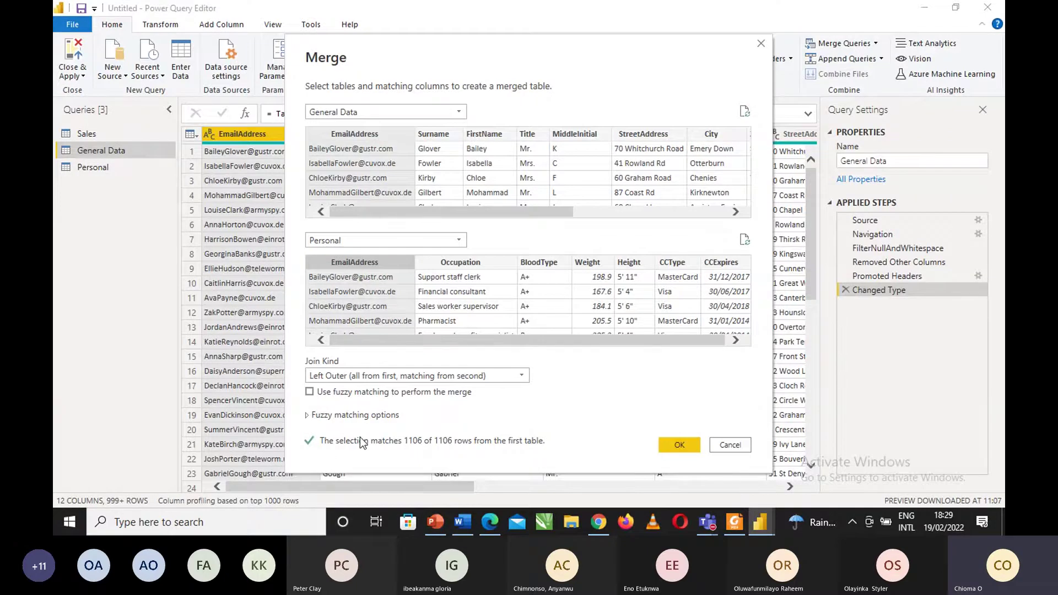
{"action": "left_click", "coordinate": [688, 445]}
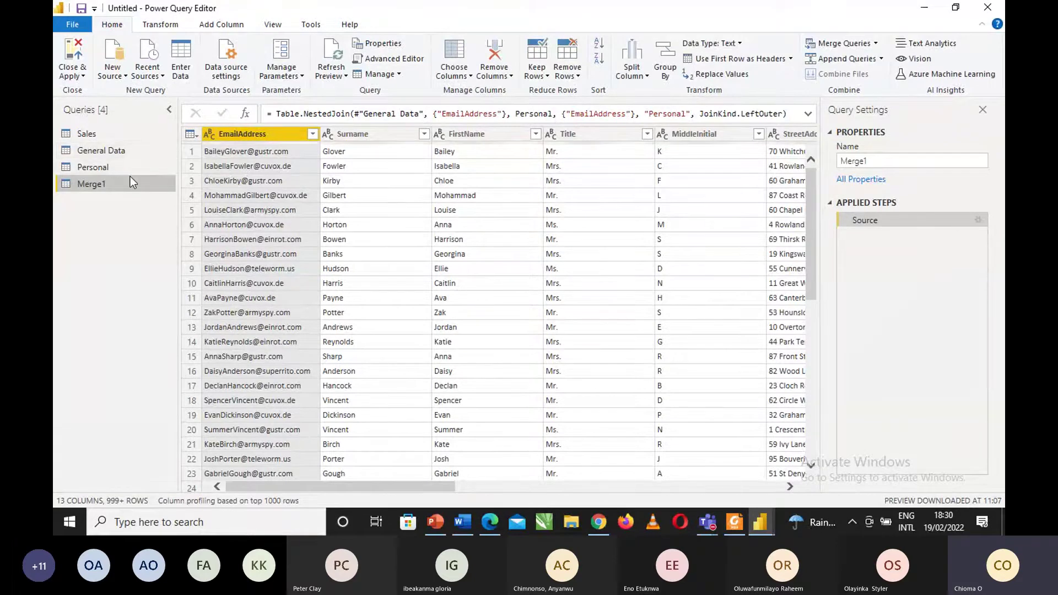
Expand the merged query's Personal column to only Occupation and BloodType, using the original column name as prefix.
{"action": "left_click", "coordinate": [789, 487]}
{"action": "left_click_drag", "start_coordinate": [788, 487], "coordinate": [788, 487]}
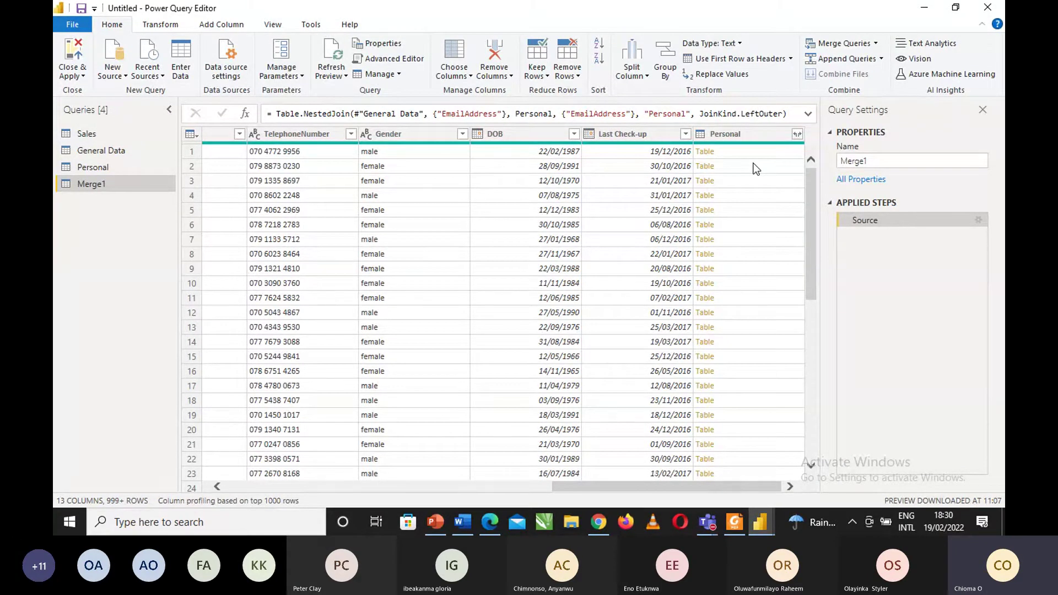
{"action": "left_click", "coordinate": [798, 136]}
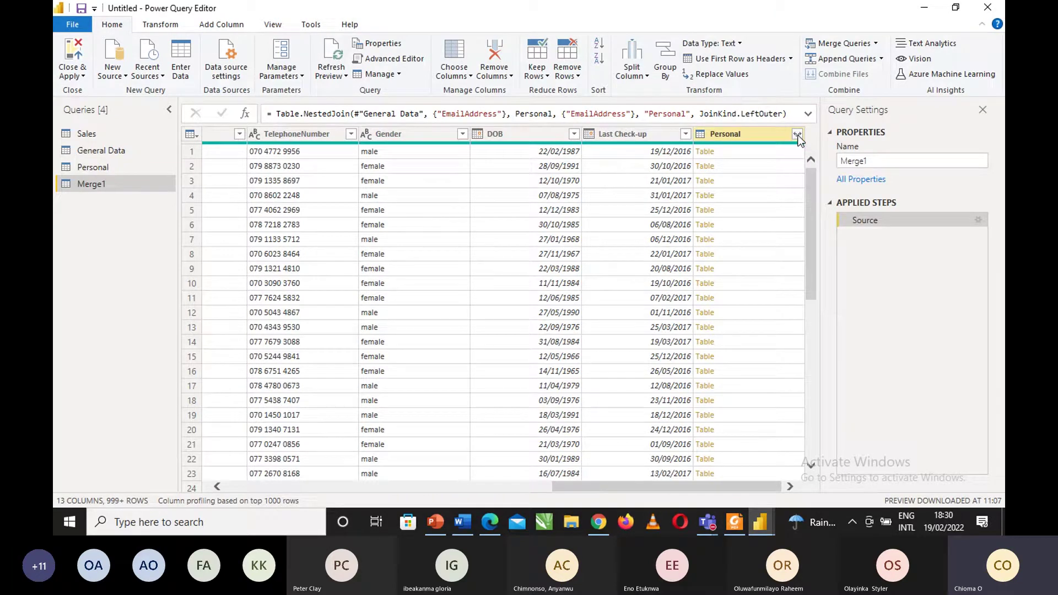
{"action": "left_click", "coordinate": [797, 135]}
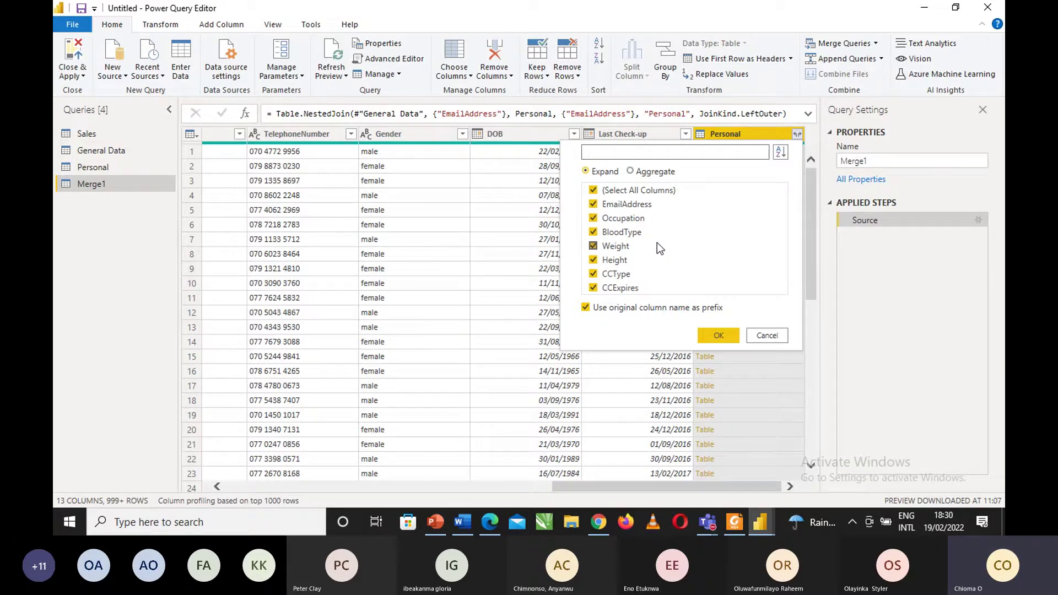
{"action": "left_click", "coordinate": [593, 191]}
{"action": "left_click", "coordinate": [593, 219]}
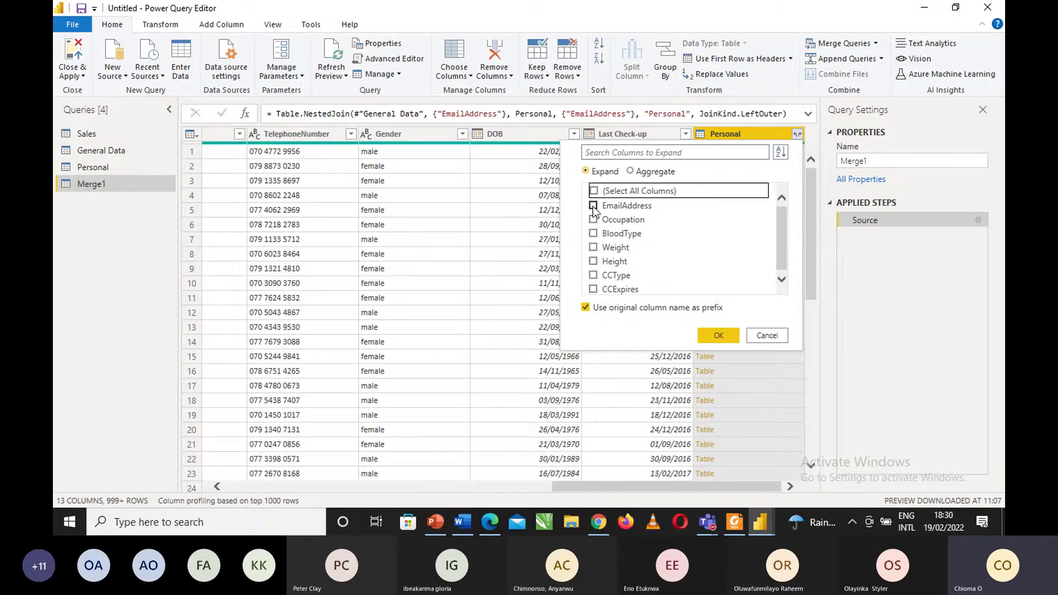
{"action": "left_click", "coordinate": [593, 220]}
{"action": "left_click", "coordinate": [593, 220]}
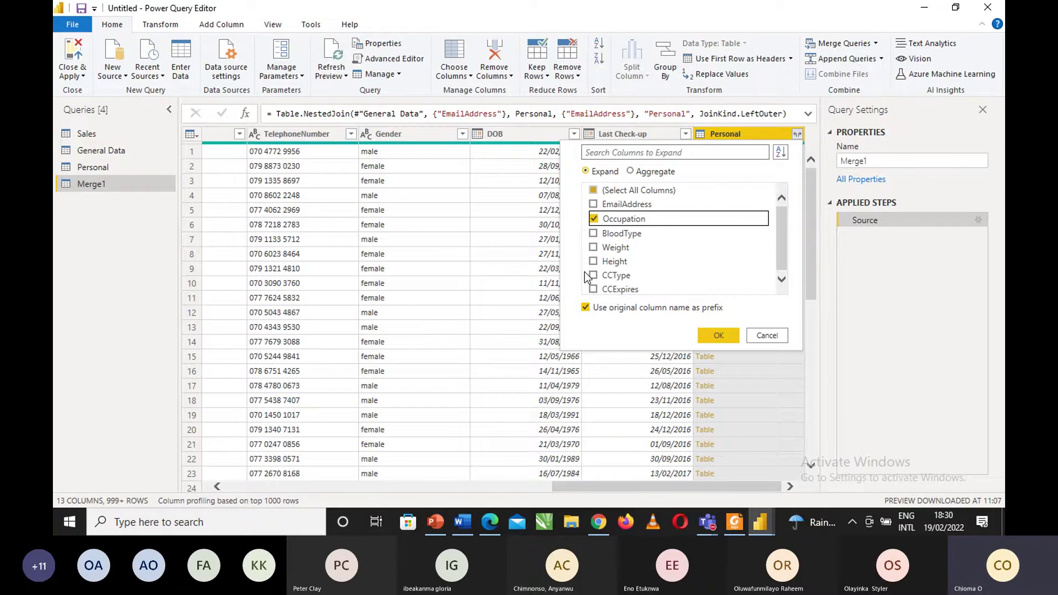
{"action": "left_click", "coordinate": [593, 233]}
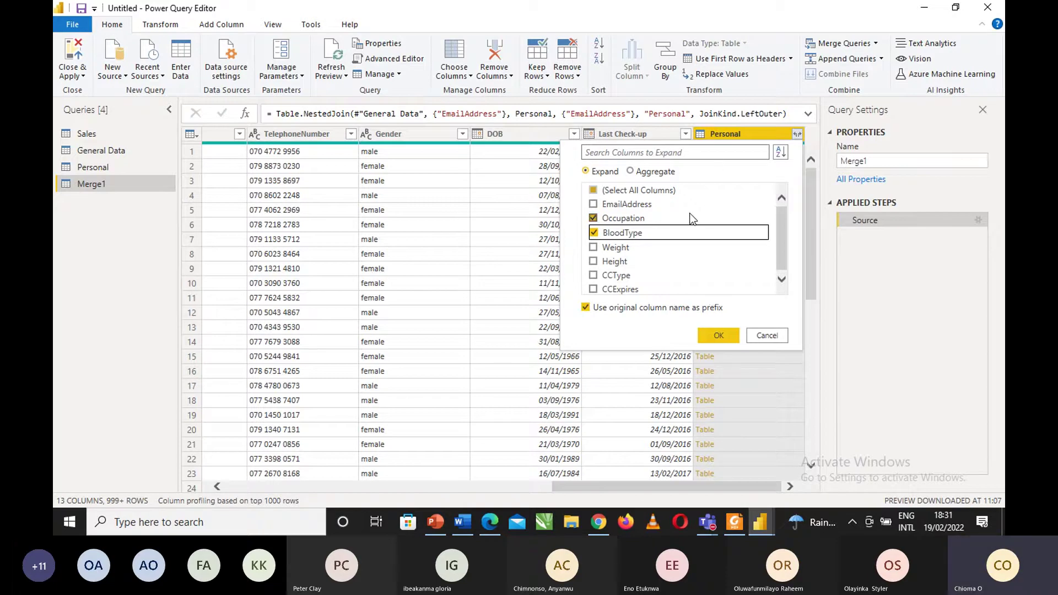
{"action": "left_click", "coordinate": [712, 333]}
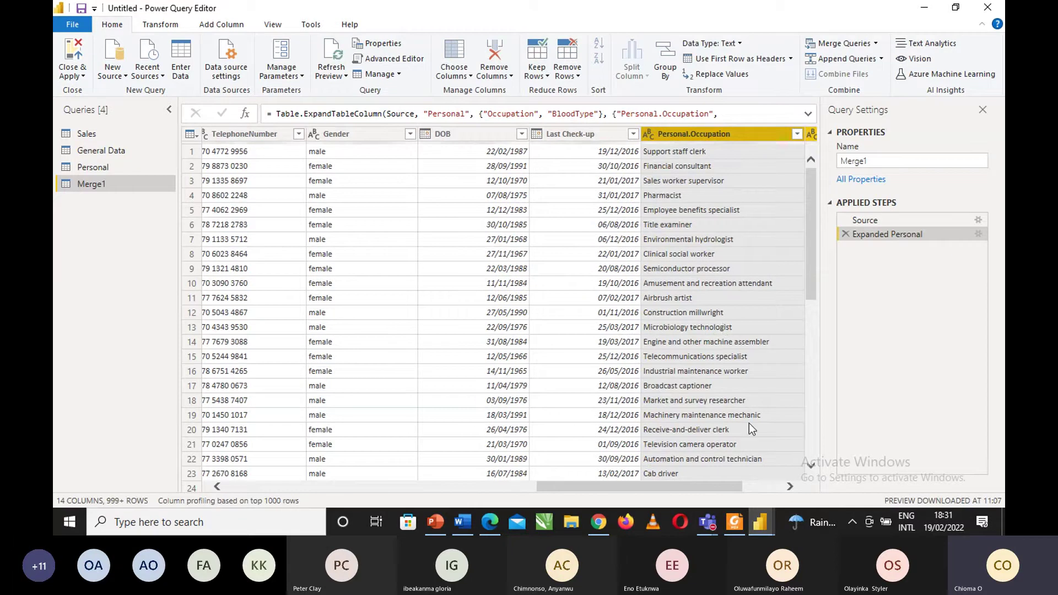
{"action": "left_click", "coordinate": [789, 486]}
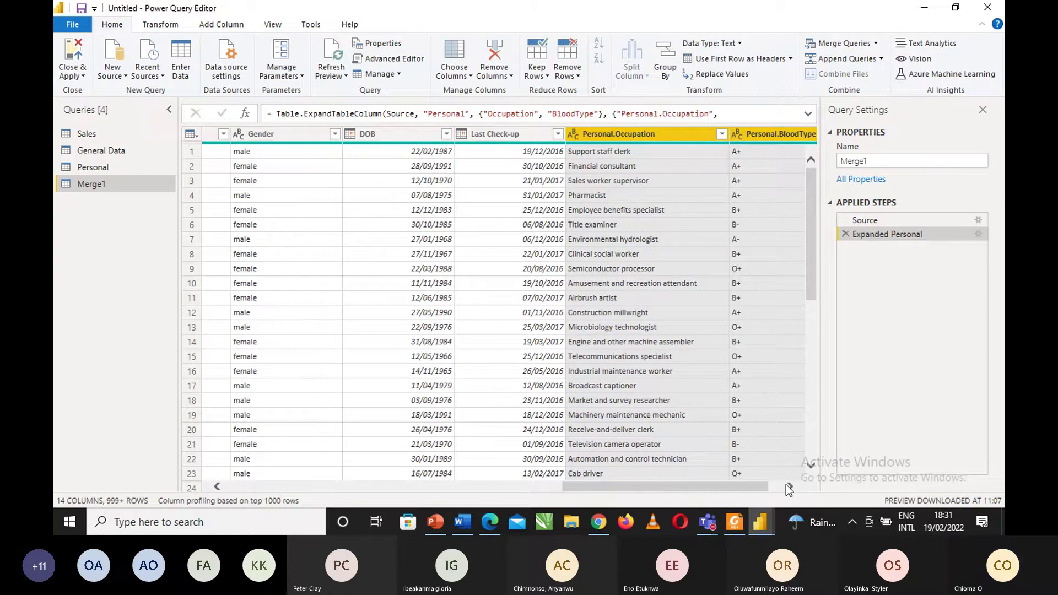
{"action": "left_click", "coordinate": [788, 486]}
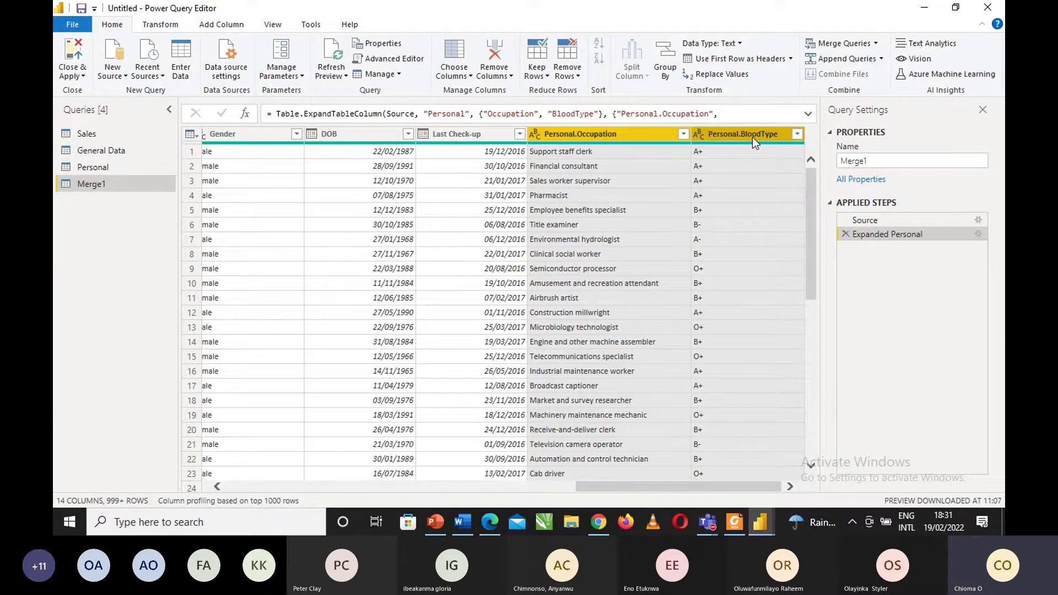
{"action": "left_click", "coordinate": [977, 235]}
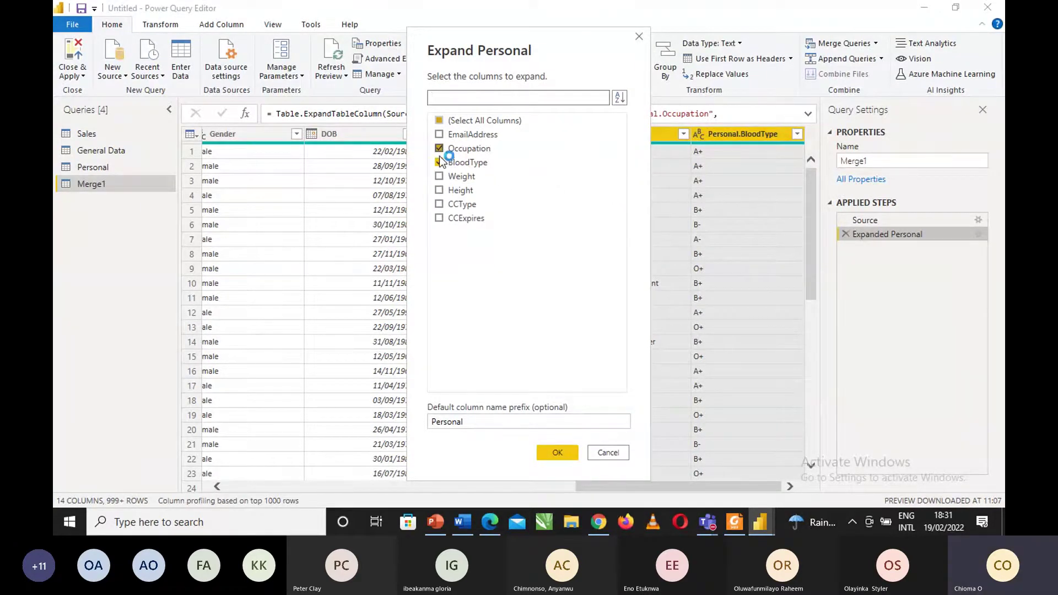
{"action": "left_click", "coordinate": [439, 121]}
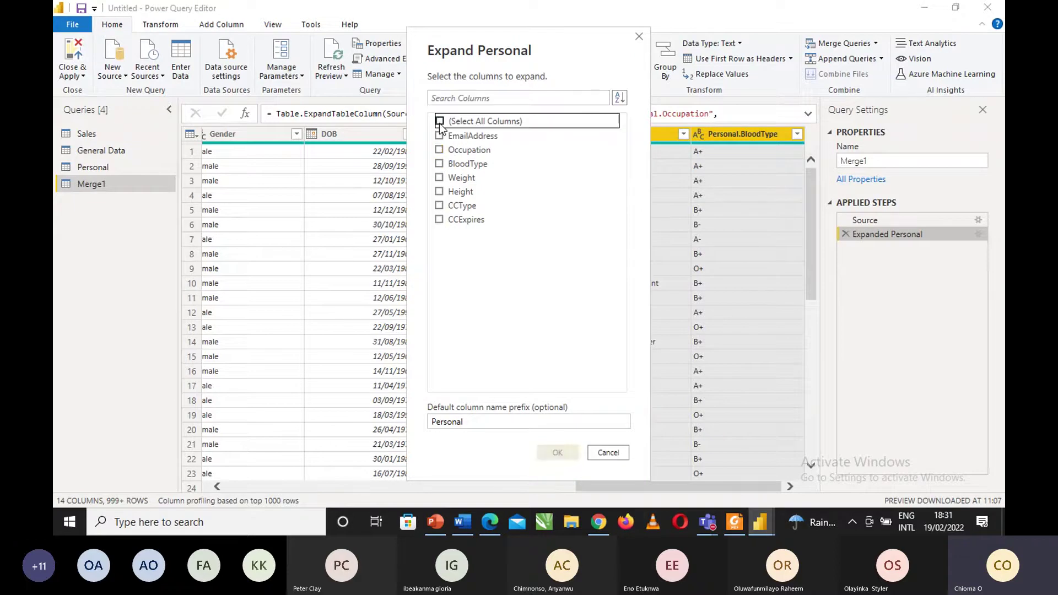
{"action": "left_click", "coordinate": [440, 122]}
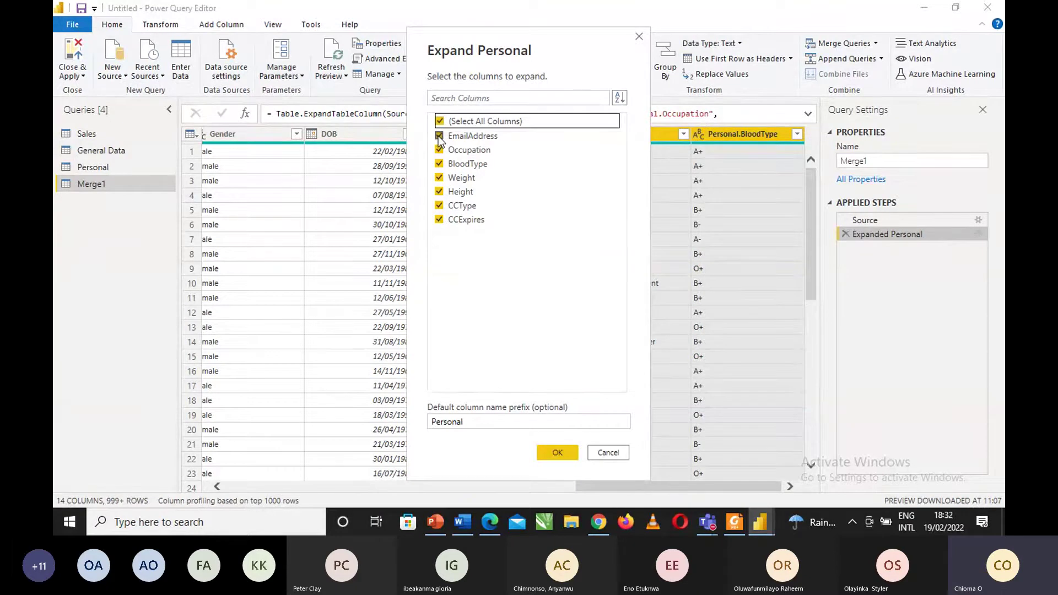
{"action": "left_click", "coordinate": [439, 136]}
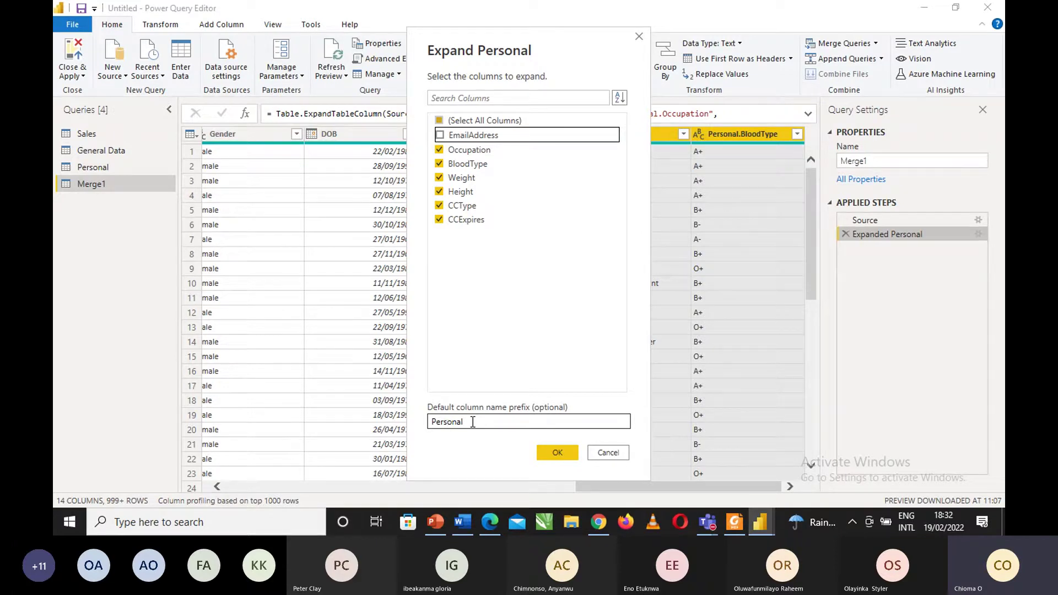
{"action": "left_click", "coordinate": [612, 453]}
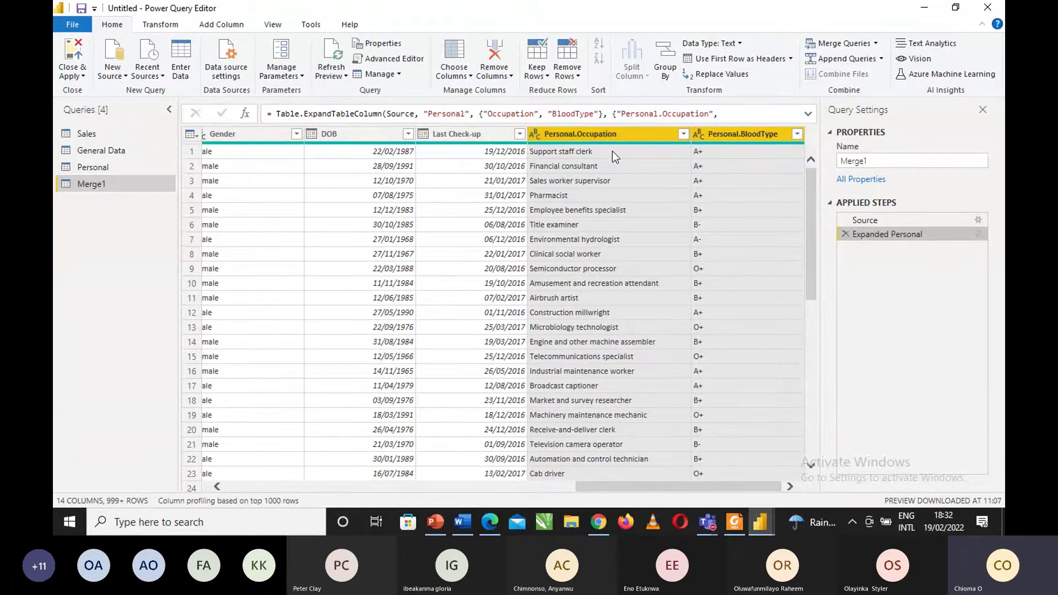
Edit the Expanded Personal step of Merge1 to include every Personal column except EmailAddress.
{"action": "left_click", "coordinate": [978, 235]}
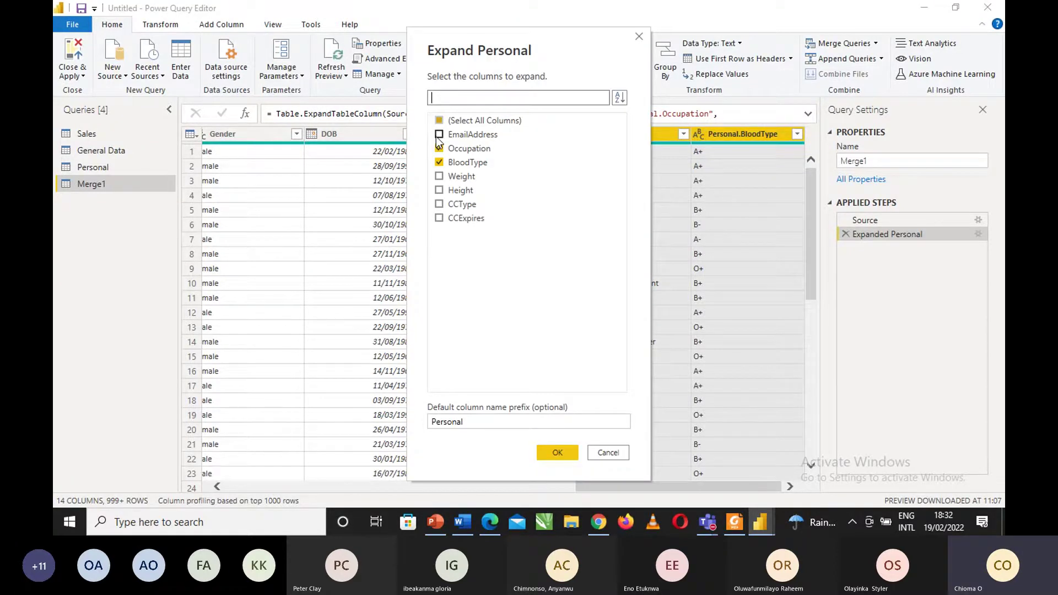
{"action": "left_click", "coordinate": [439, 121]}
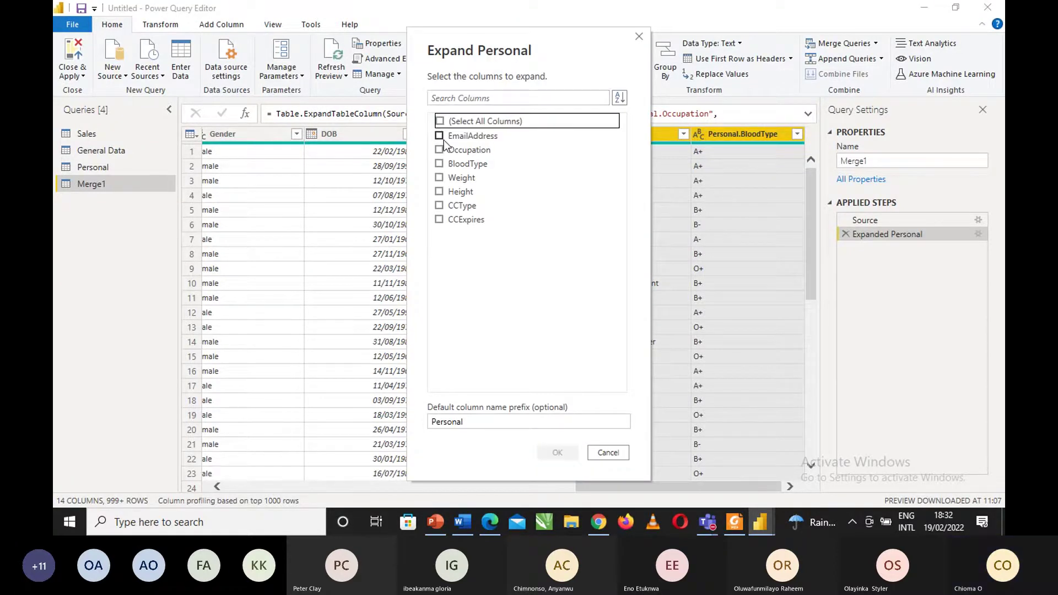
{"action": "left_click", "coordinate": [440, 120]}
{"action": "left_click", "coordinate": [440, 135]}
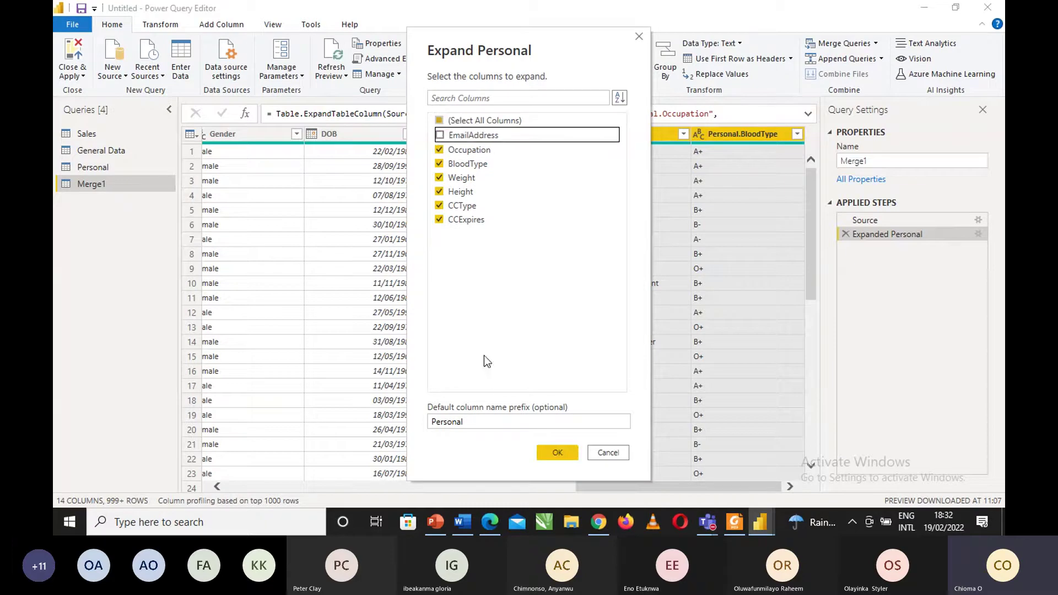
Clear the default column name prefix and apply the revised expansion of the Personal column.
{"action": "left_click", "coordinate": [466, 420]}
{"action": "key", "text": "BackSpace"}
{"action": "key", "text": "BackSpace"}
{"action": "key", "text": "BackSpace"}
{"action": "key", "text": "BackSpace"}
{"action": "key", "text": "BackSpace"}
{"action": "key", "text": "BackSpace"}
{"action": "key", "text": "BackSpace"}
{"action": "key", "text": "BackSpace"}
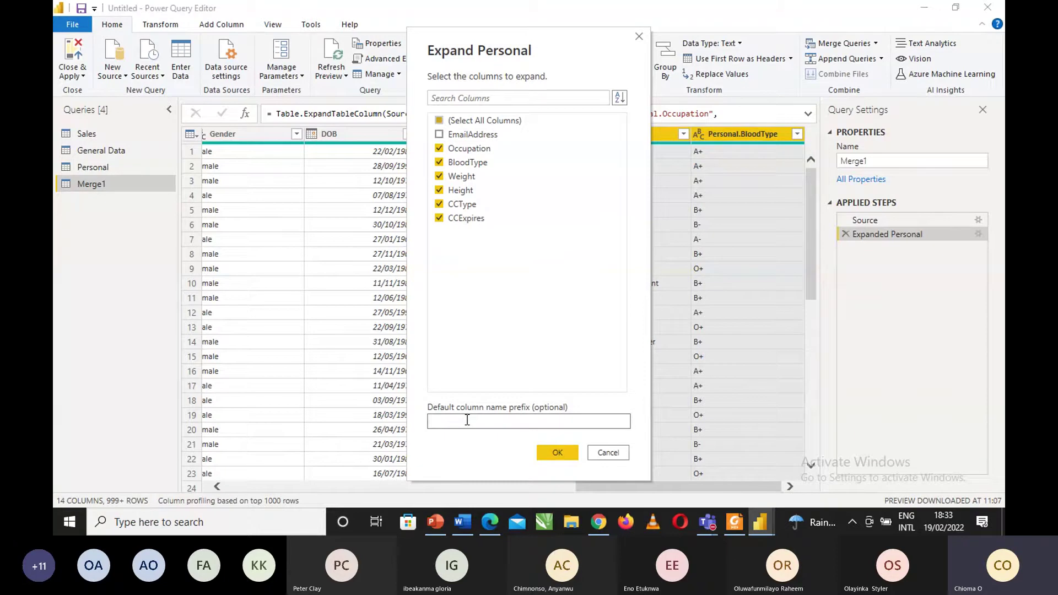
{"action": "left_click", "coordinate": [556, 452]}
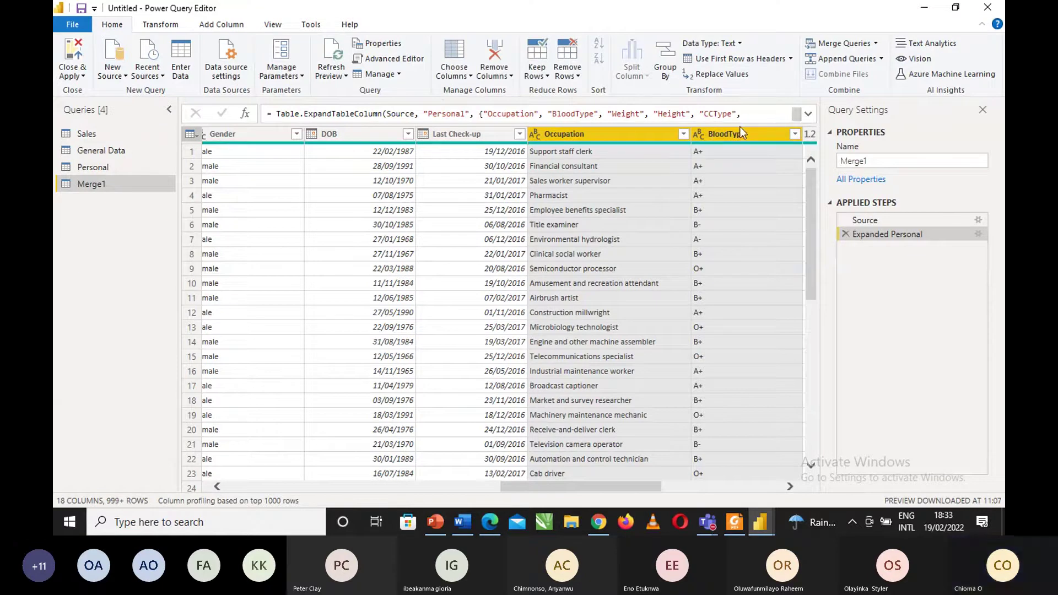
Examine the expanded Personal columns through CCExpires in the Merge1 query.
{"action": "left_click", "coordinate": [789, 487]}
{"action": "left_click", "coordinate": [790, 486]}
{"action": "left_click", "coordinate": [789, 486]}
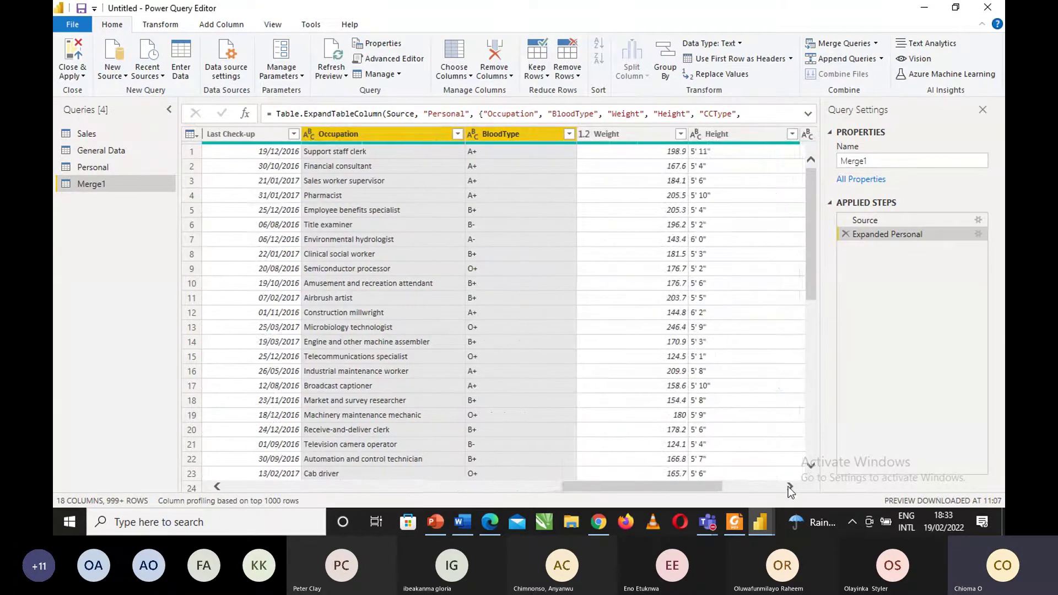
{"action": "left_click", "coordinate": [789, 487]}
{"action": "left_click", "coordinate": [789, 486]}
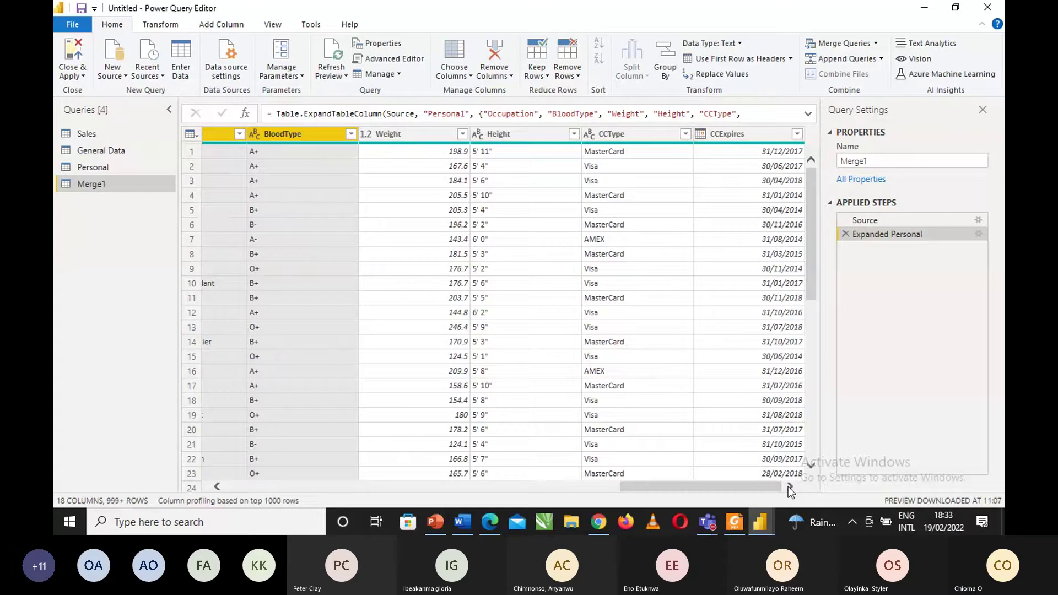
{"action": "left_click_drag", "start_coordinate": [689, 486], "coordinate": [502, 489]}
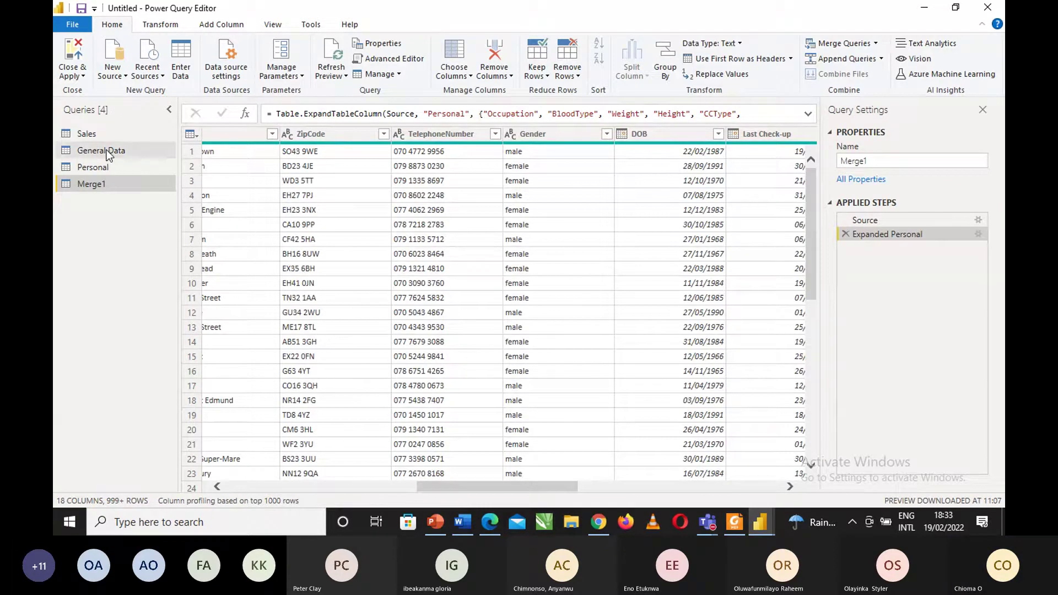
Import Leeds.csv from the 10-Append queries folder as a new query, showing all file types to find it.
{"action": "left_click", "coordinate": [120, 77]}
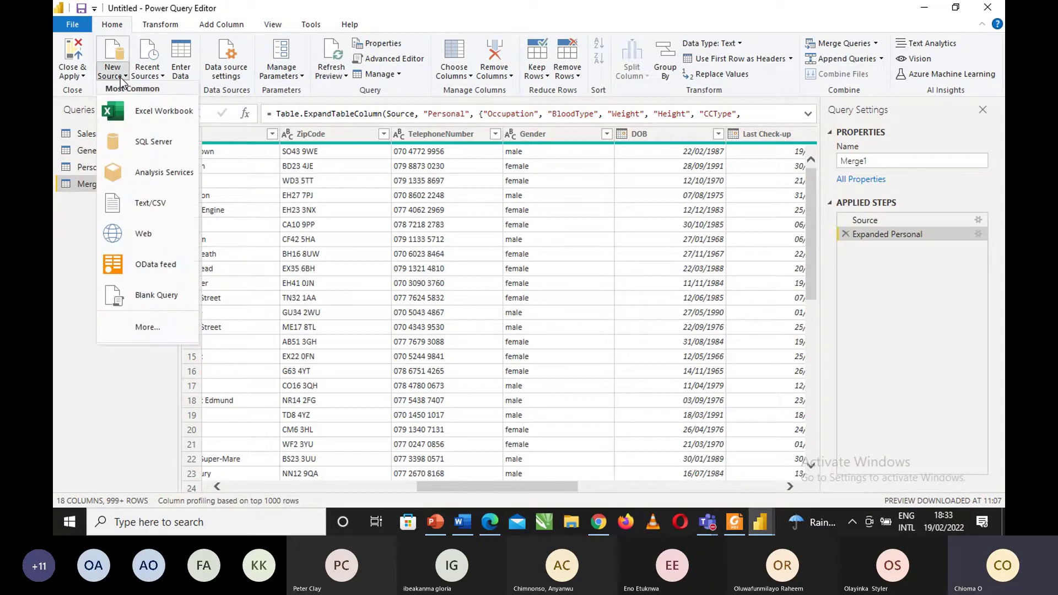
{"action": "left_click", "coordinate": [137, 114]}
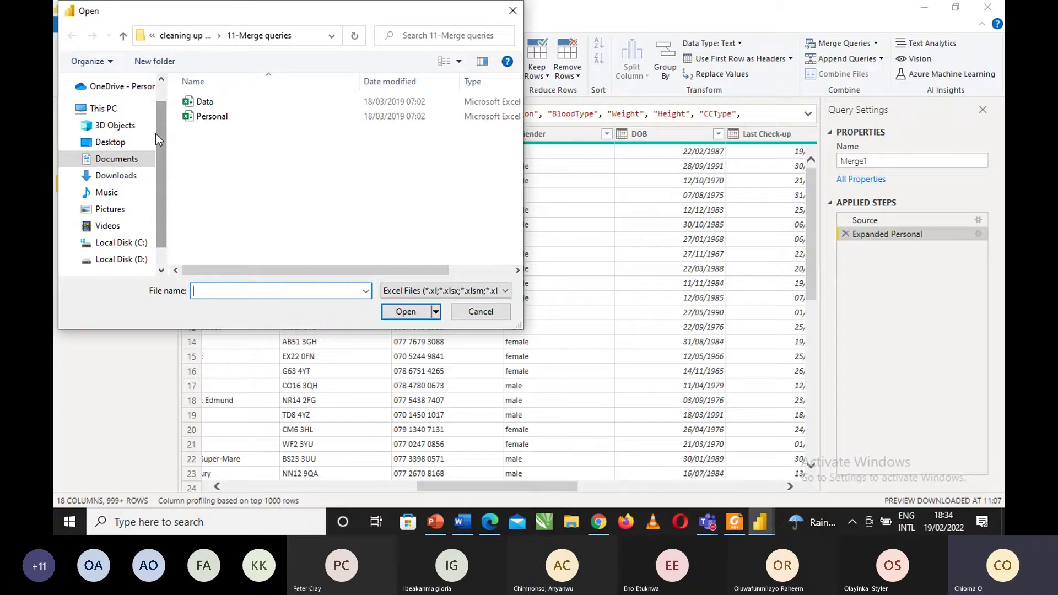
{"action": "left_click", "coordinate": [186, 39]}
{"action": "double_click", "coordinate": [229, 234]}
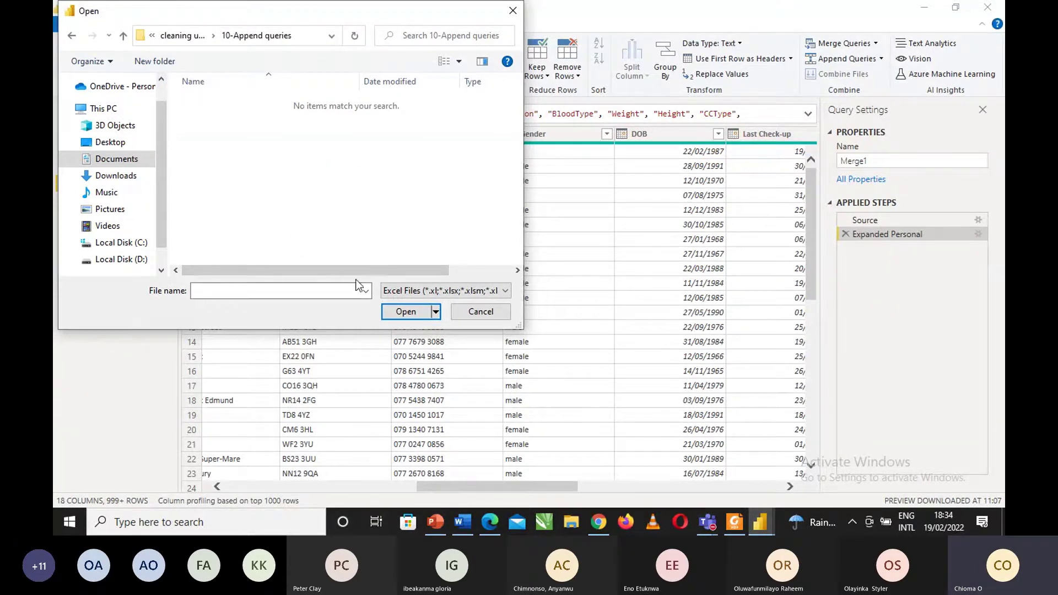
{"action": "left_click", "coordinate": [423, 291]}
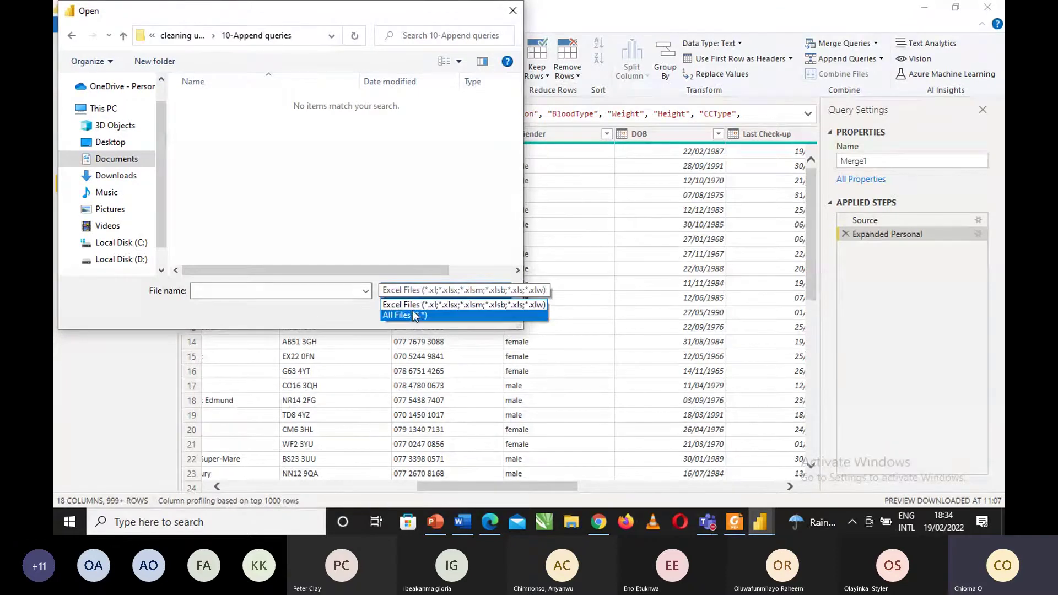
{"action": "left_click", "coordinate": [412, 315]}
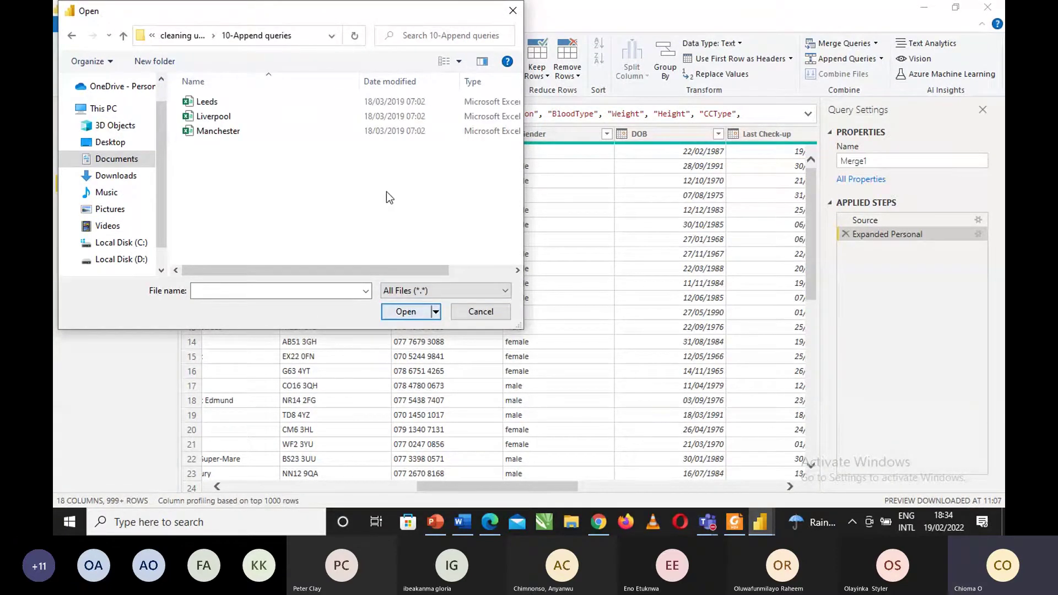
{"action": "left_click", "coordinate": [241, 105]}
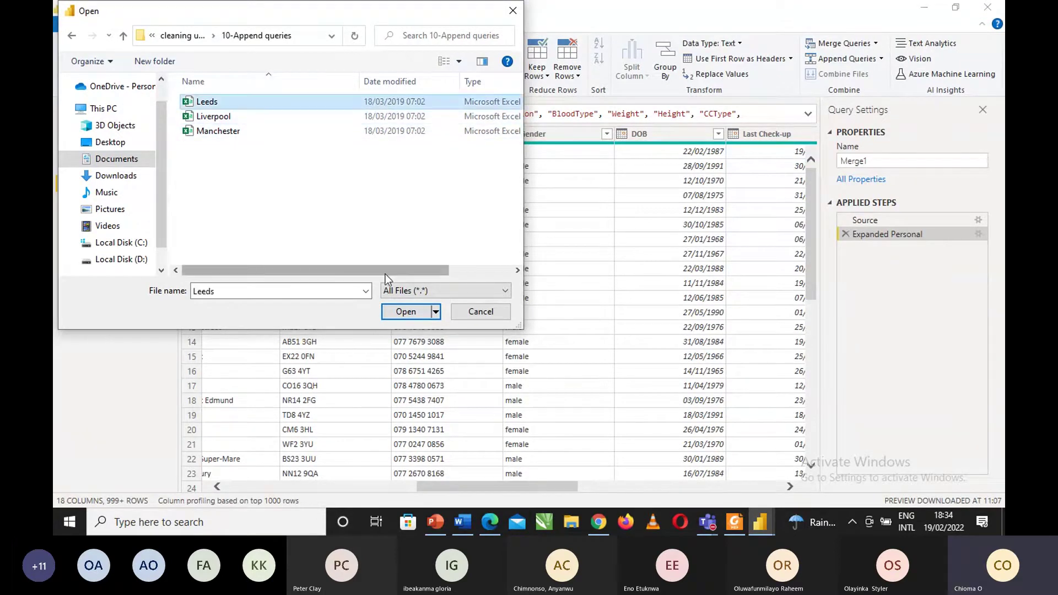
{"action": "left_click", "coordinate": [400, 319]}
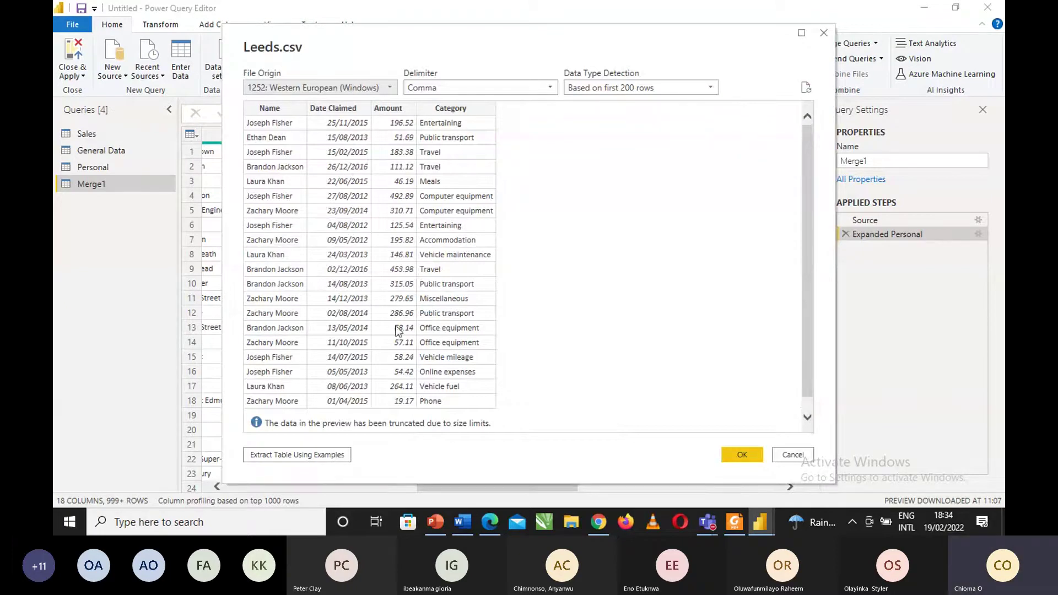
{"action": "left_click", "coordinate": [733, 455]}
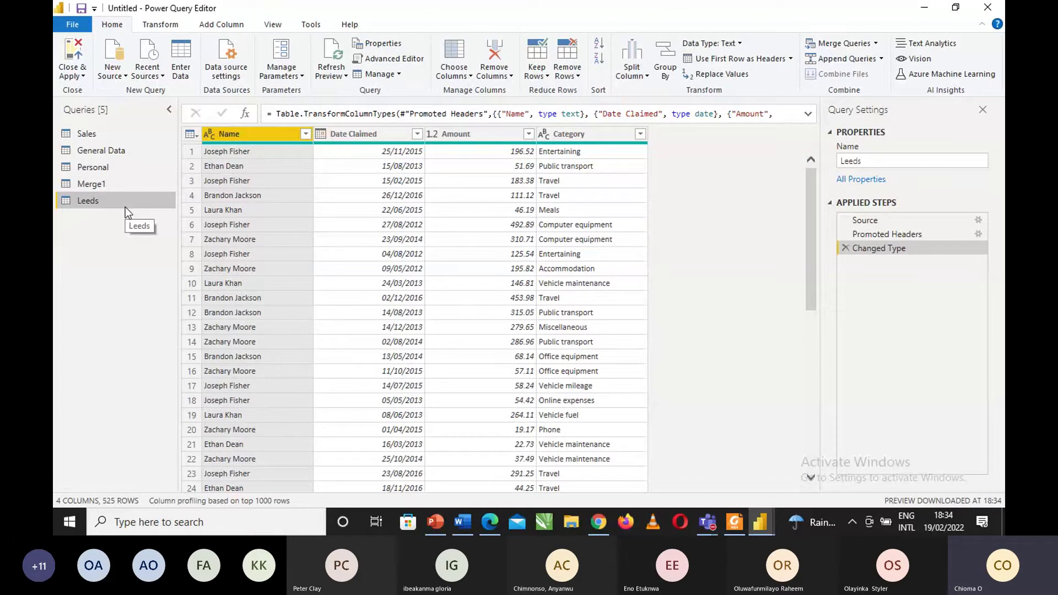
Import Liverpool.csv from the 10-Append queries folder as a new Text/CSV source with the default settings.
{"action": "left_click", "coordinate": [122, 75]}
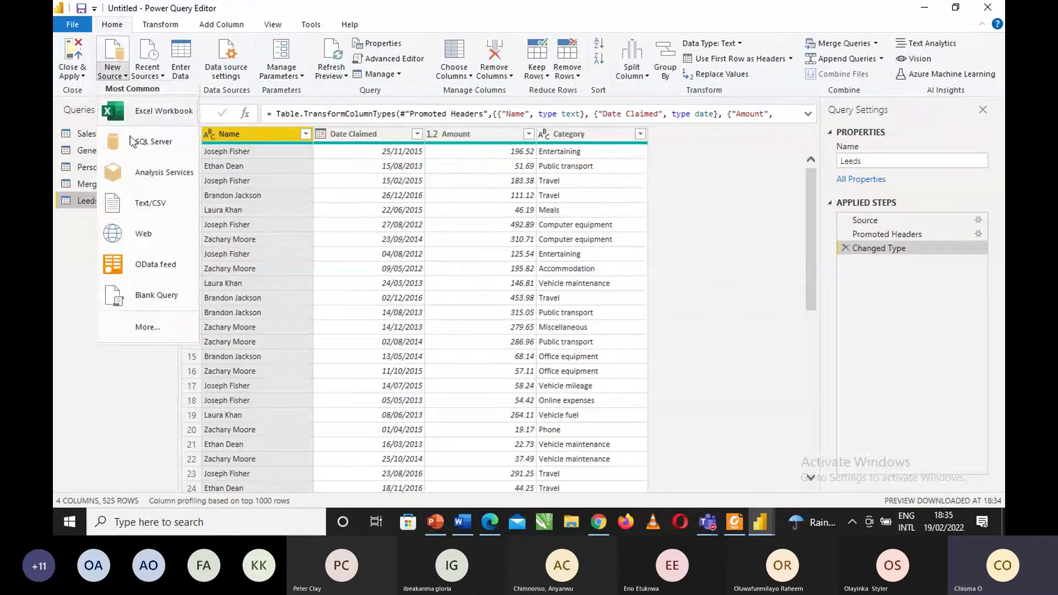
{"action": "left_click", "coordinate": [141, 206]}
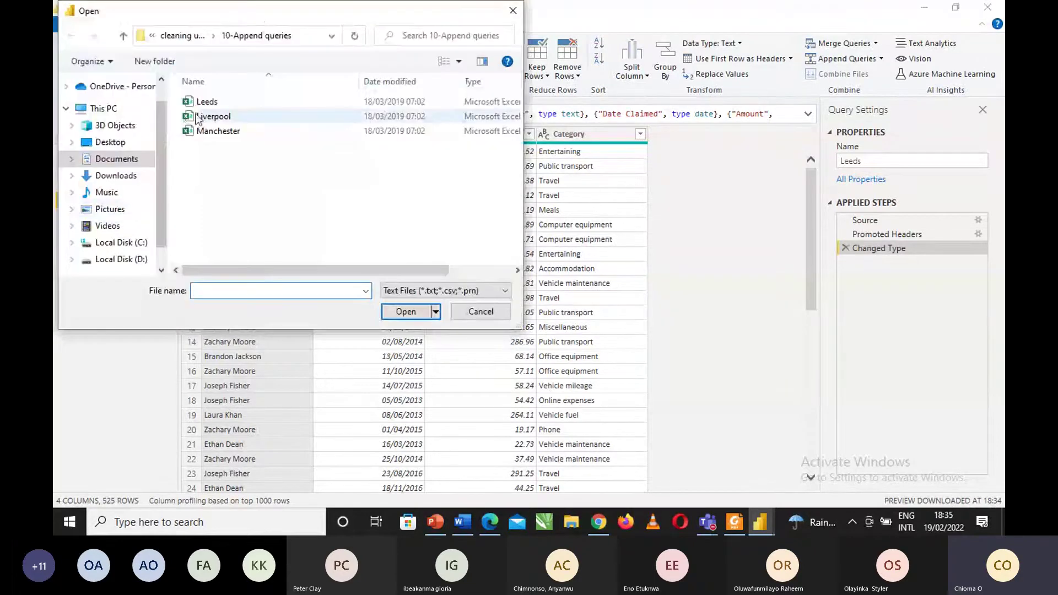
{"action": "left_click", "coordinate": [212, 116]}
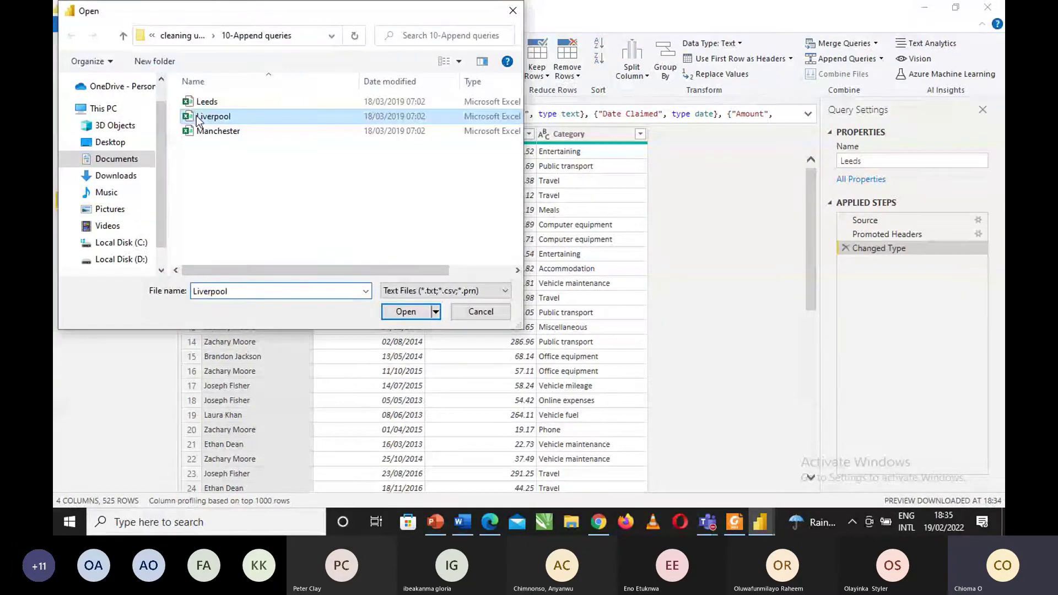
{"action": "left_click", "coordinate": [399, 316]}
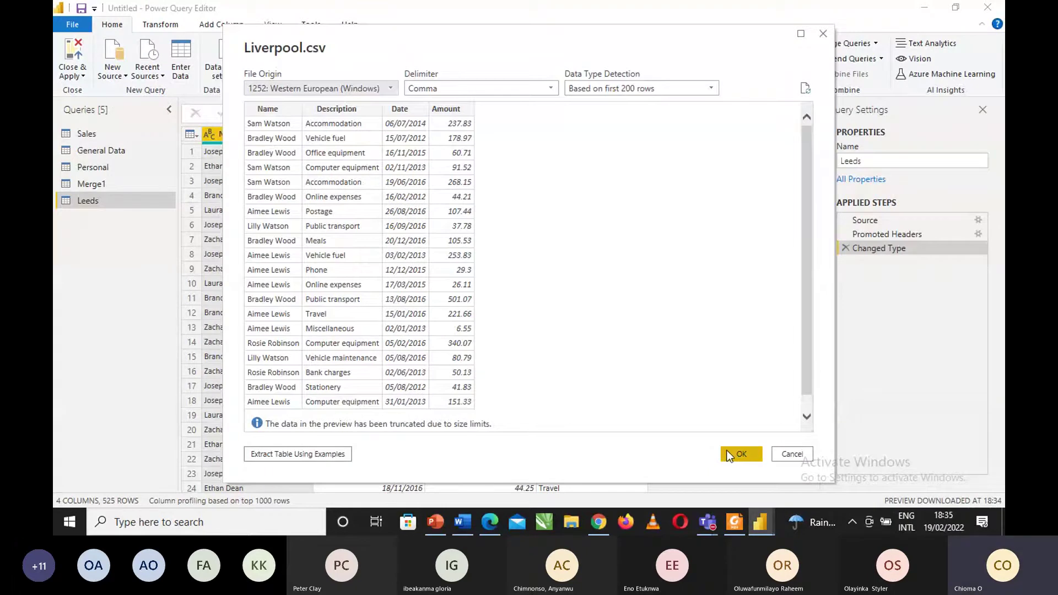
{"action": "left_click", "coordinate": [726, 451]}
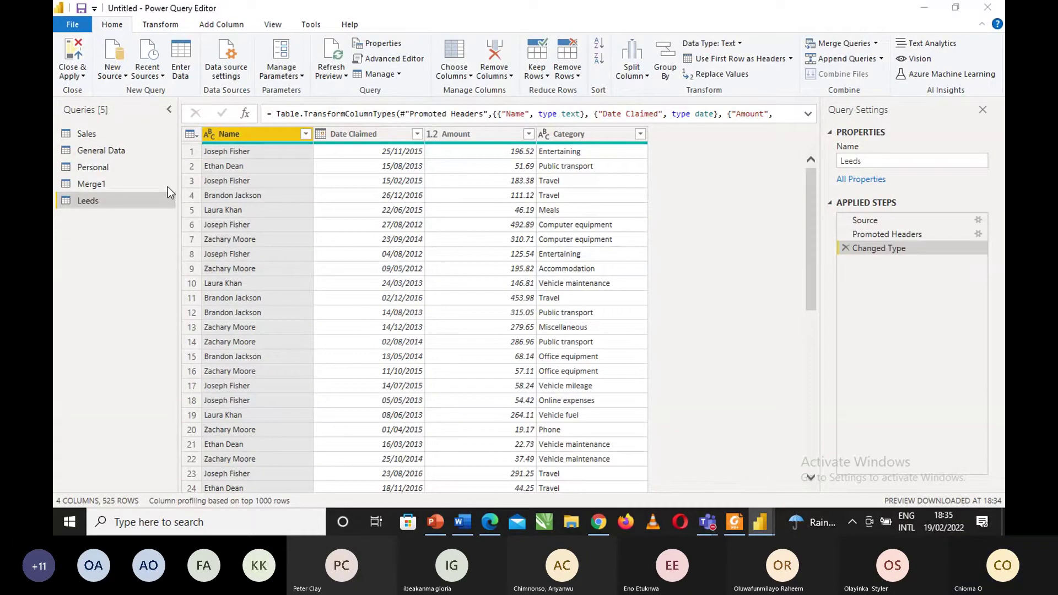
{"action": "left_click", "coordinate": [124, 76]}
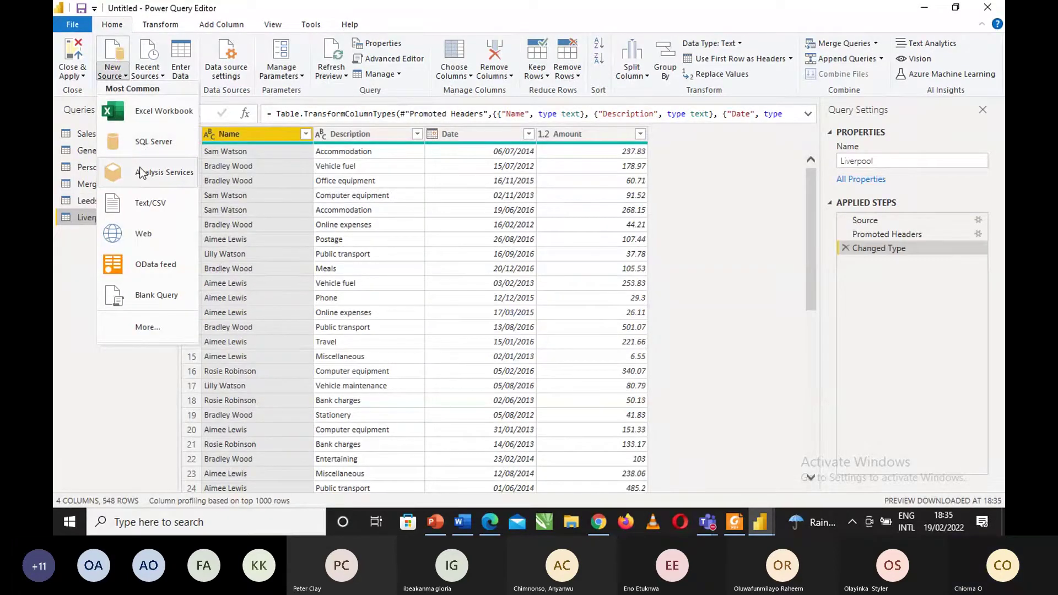
{"action": "left_click", "coordinate": [154, 205]}
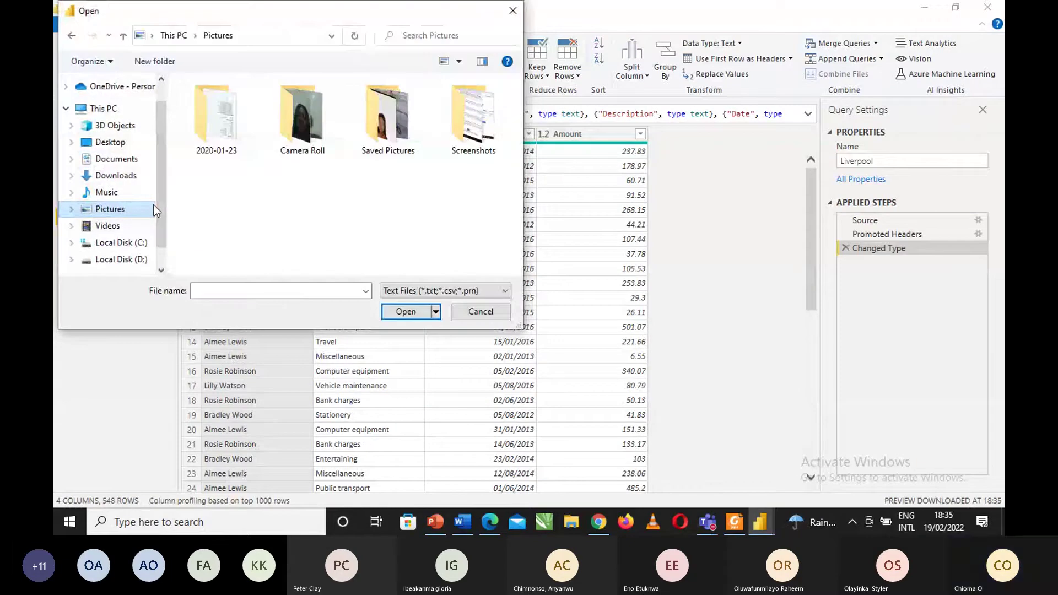
{"action": "left_click", "coordinate": [453, 311]}
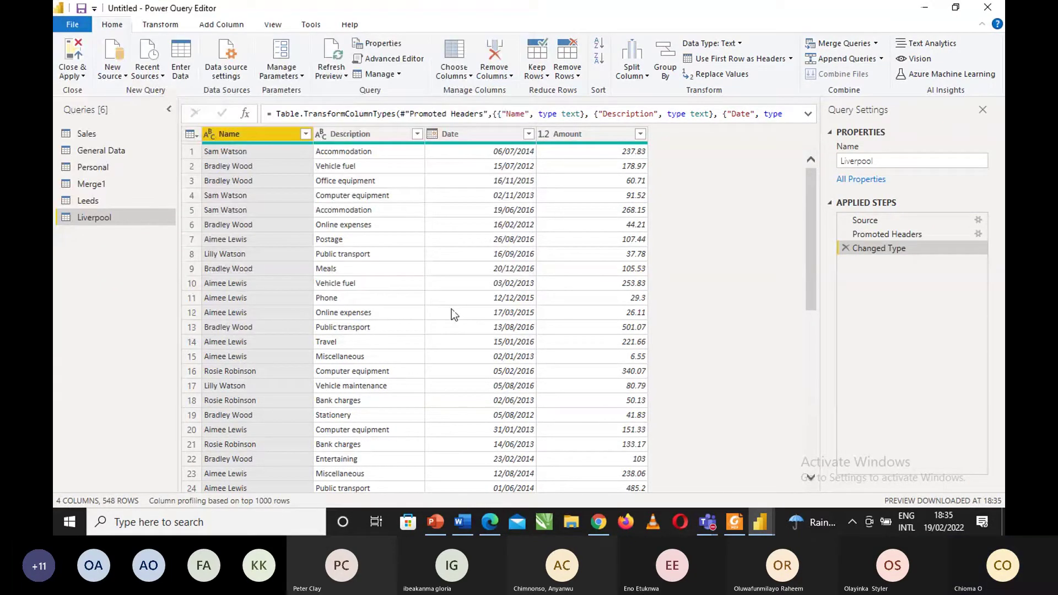
Import Manchester.csv from the 10-Append queries folder as a new Text/CSV source with the default settings.
{"action": "left_click", "coordinate": [131, 78]}
{"action": "left_click", "coordinate": [146, 203]}
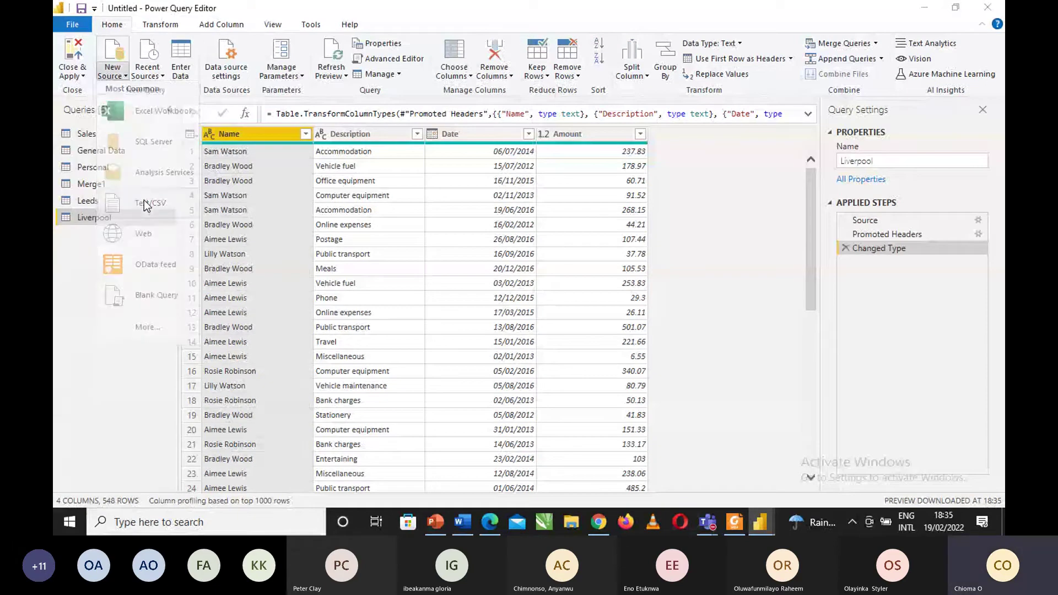
{"action": "left_click", "coordinate": [217, 131]}
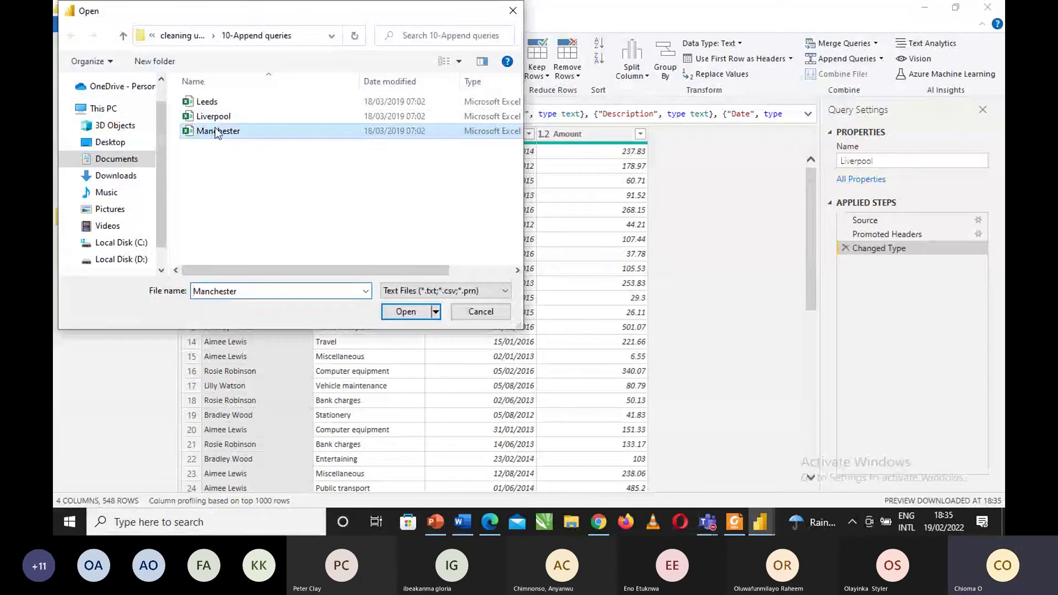
{"action": "left_click", "coordinate": [404, 312]}
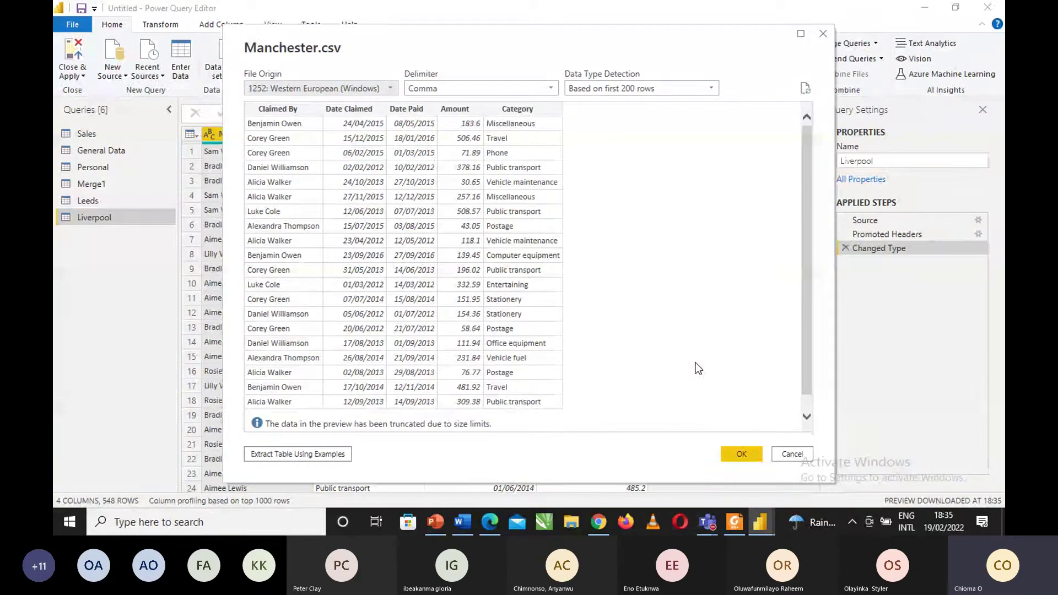
{"action": "left_click", "coordinate": [731, 454]}
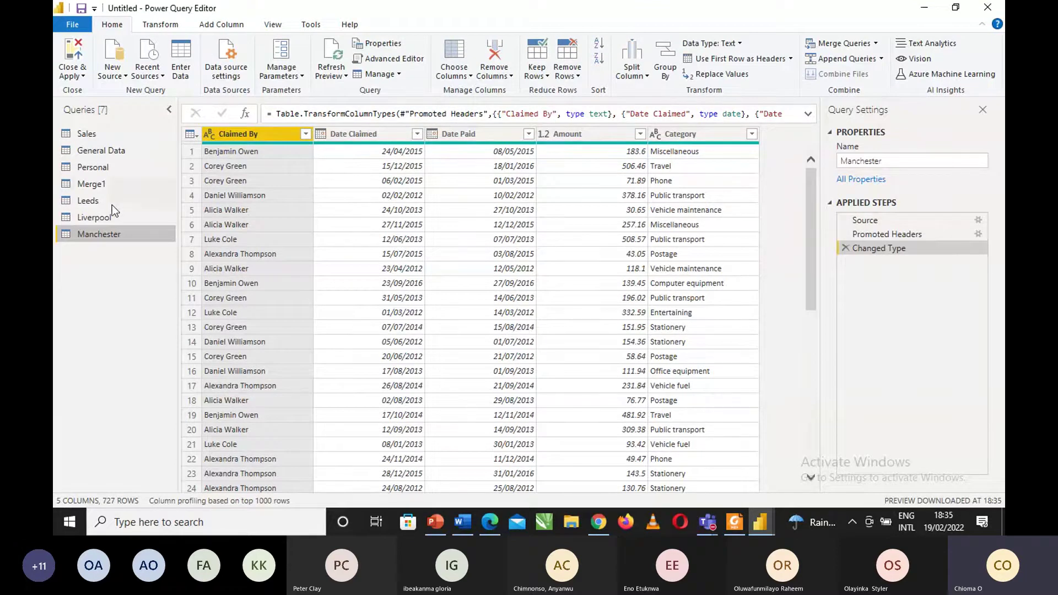
Compare the column headers of the Leeds, Liverpool and Manchester queries.
{"action": "left_click", "coordinate": [111, 204]}
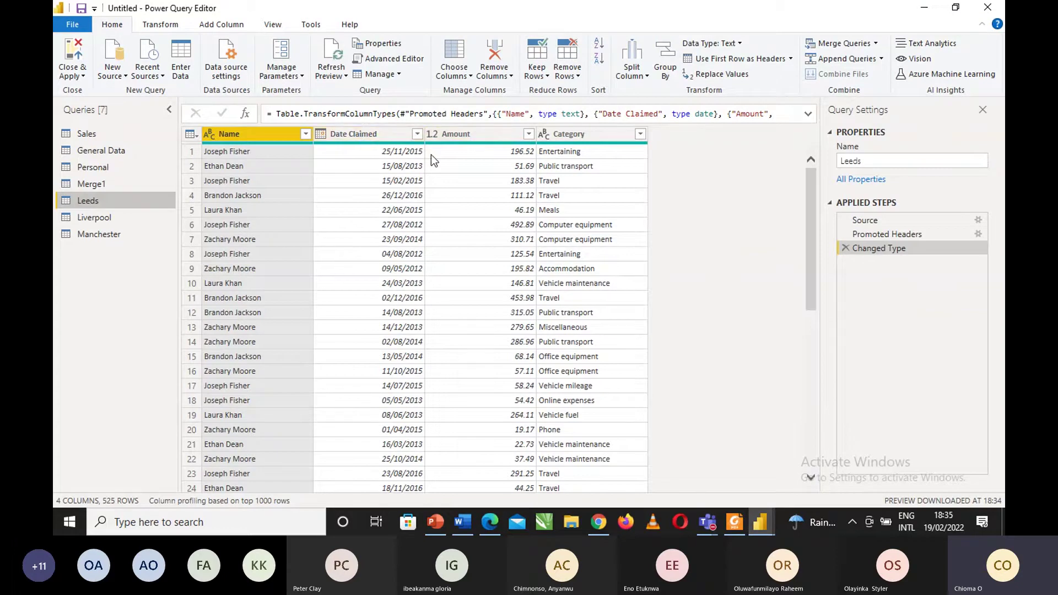
{"action": "left_click", "coordinate": [127, 221]}
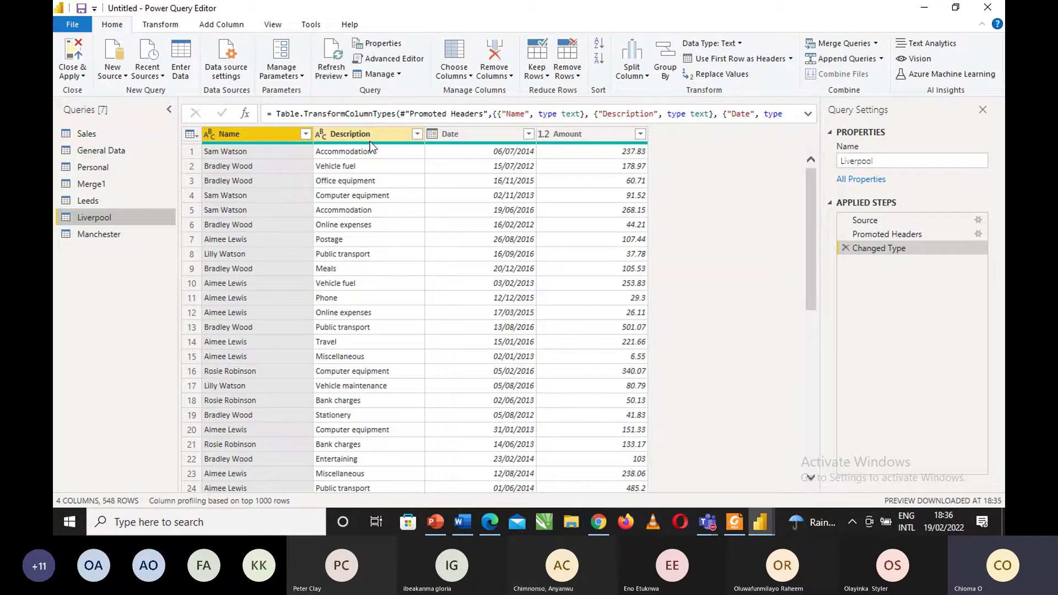
{"action": "left_click", "coordinate": [107, 237]}
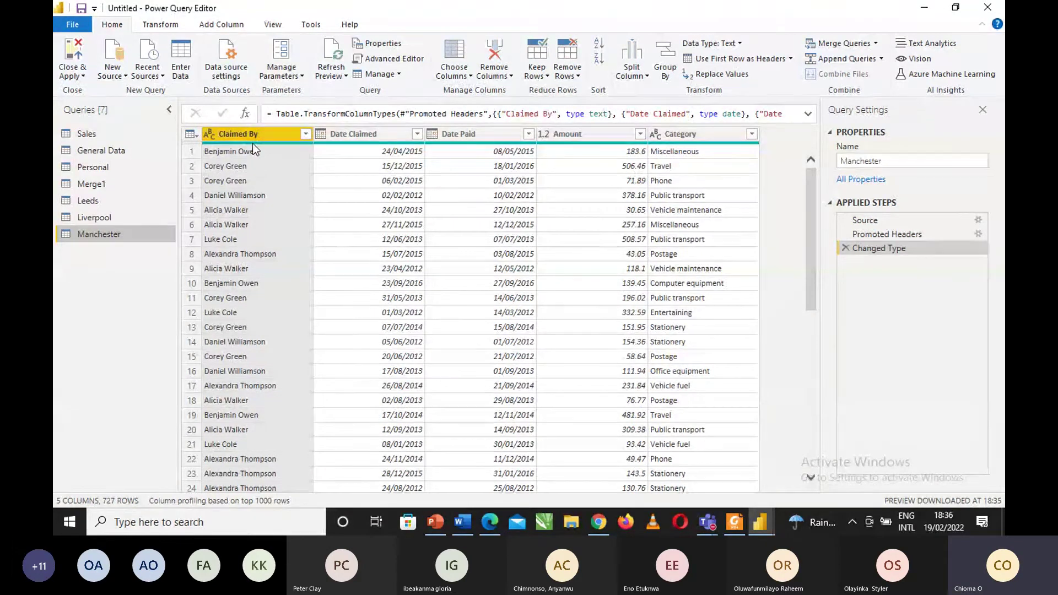
Rename the Claimed By column of the Manchester query to Name.
{"action": "mouse_move", "coordinate": [253, 144]}
{"action": "double_click", "coordinate": [259, 136]}
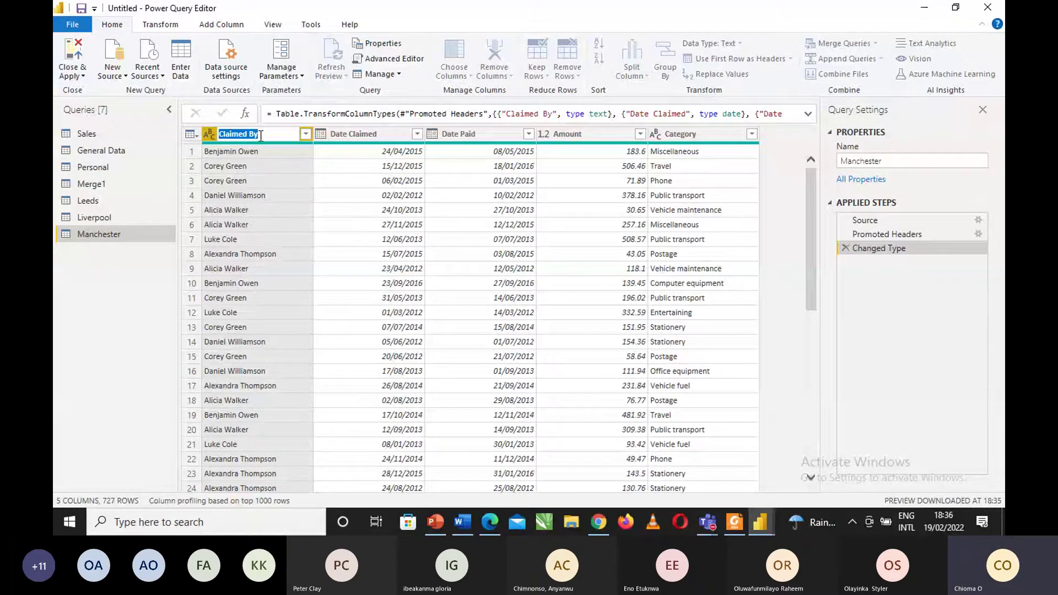
{"action": "type", "text": "Name"}
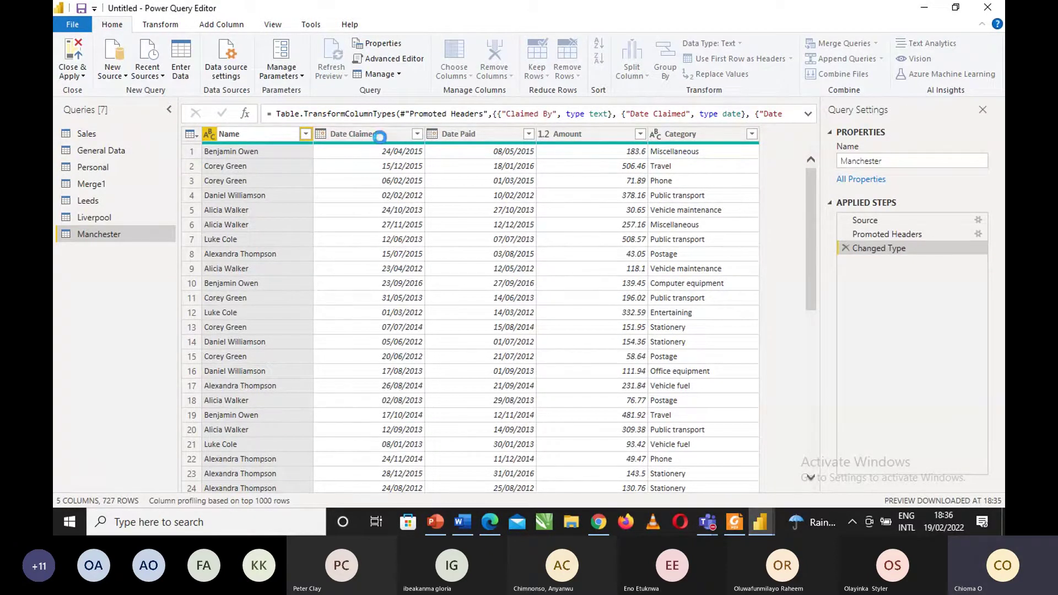
{"action": "left_click", "coordinate": [379, 135]}
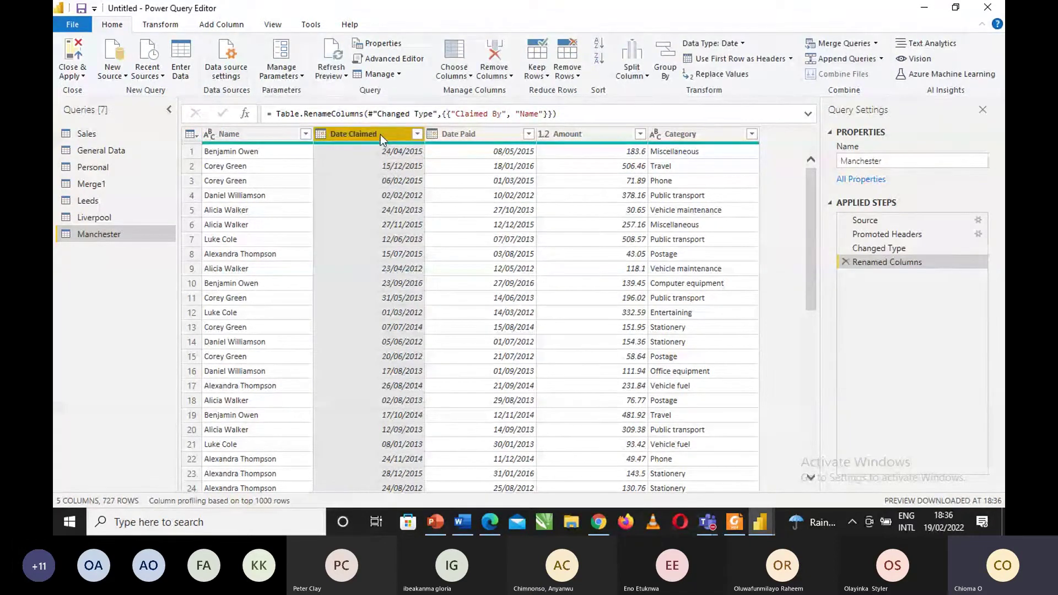
Rename the Date Claimed column of the Manchester query to Date.
{"action": "double_click", "coordinate": [380, 135]}
{"action": "key", "text": "BackSpace"}
{"action": "key", "text": "BackSpace"}
{"action": "key", "text": "BackSpace"}
{"action": "key", "text": "BackSpace"}
{"action": "key", "text": "BackSpace"}
{"action": "key", "text": "BackSpace"}
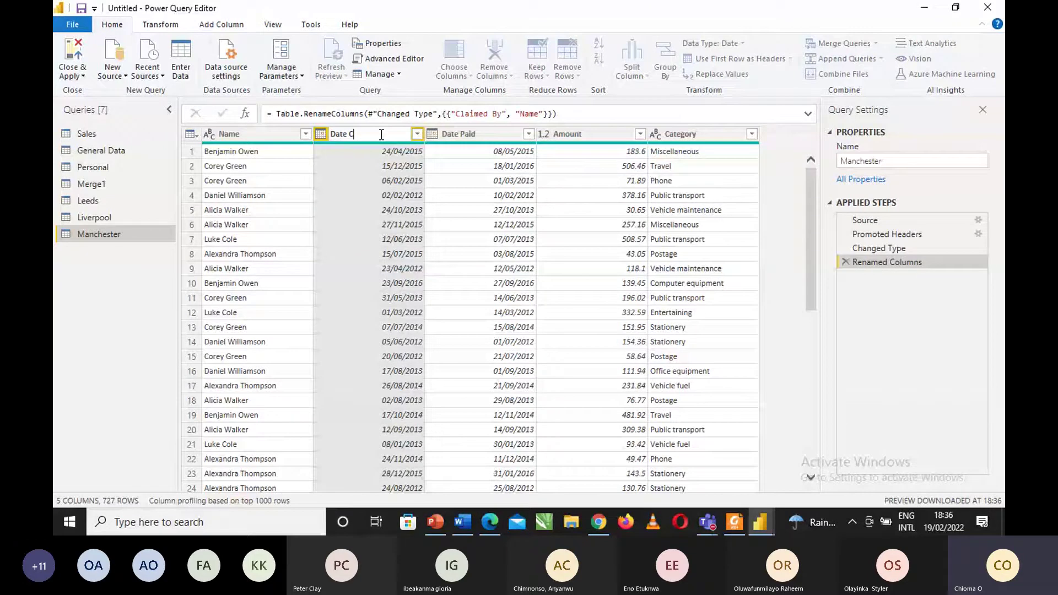
{"action": "key", "text": "BackSpace"}
{"action": "key", "text": "BackSpace"}
{"action": "key", "text": "Return"}
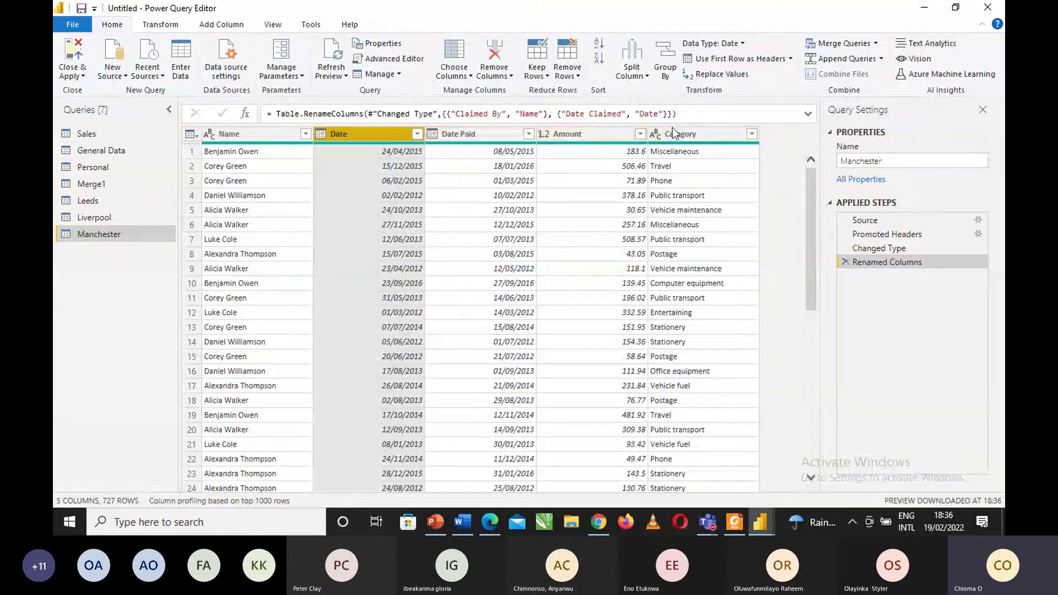
Rename the Description column of the Liverpool query to Category.
{"action": "left_click", "coordinate": [111, 222]}
{"action": "left_click", "coordinate": [252, 130]}
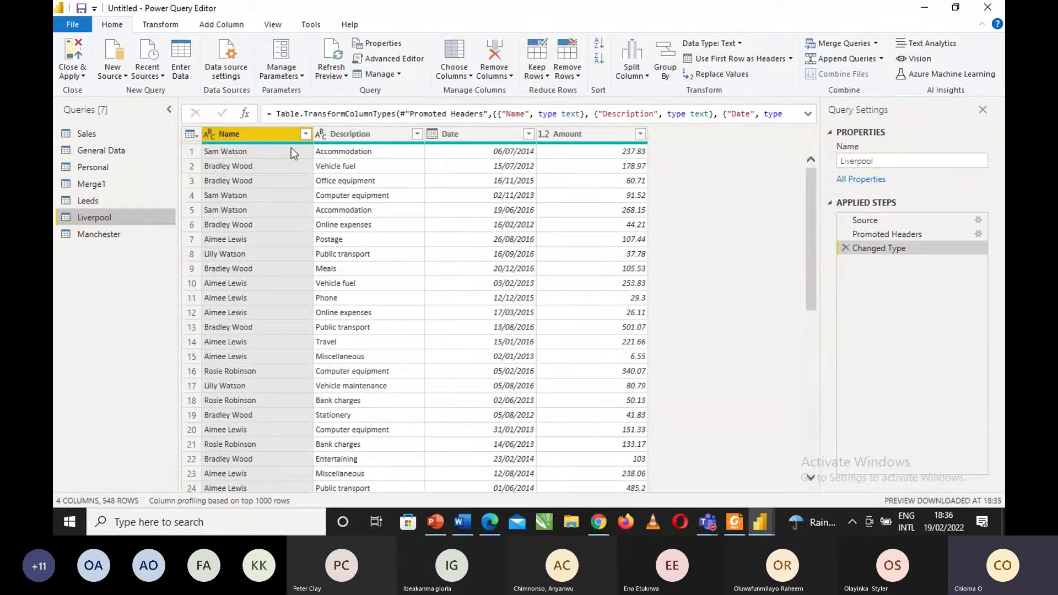
{"action": "left_click", "coordinate": [372, 134]}
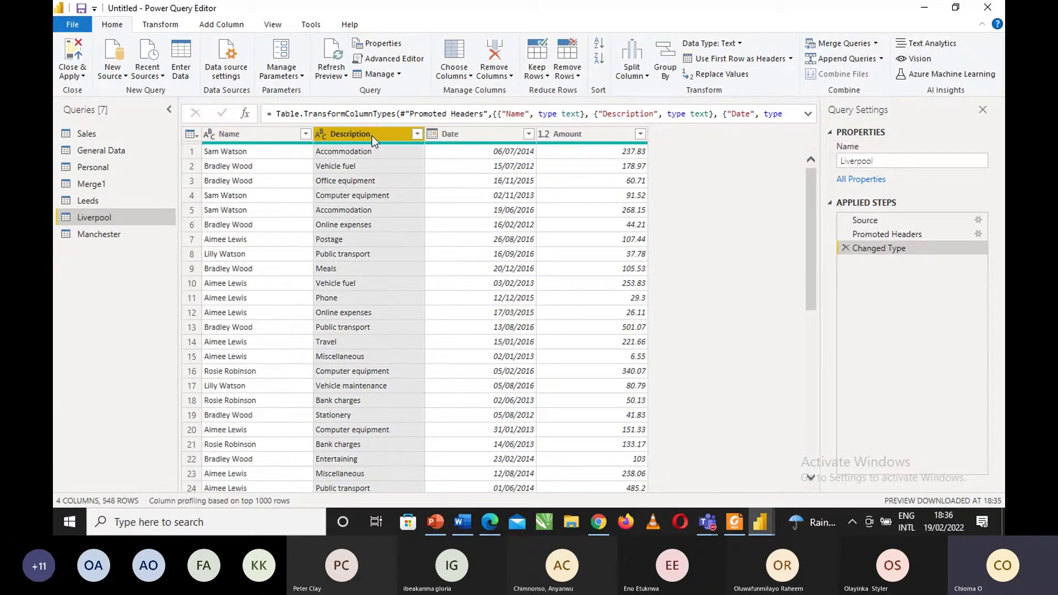
{"action": "double_click", "coordinate": [372, 136]}
{"action": "key", "text": "BackSpace"}
{"action": "key", "text": "BackSpace"}
{"action": "key", "text": "BackSpace"}
{"action": "key", "text": "BackSpace"}
{"action": "key", "text": "BackSpace"}
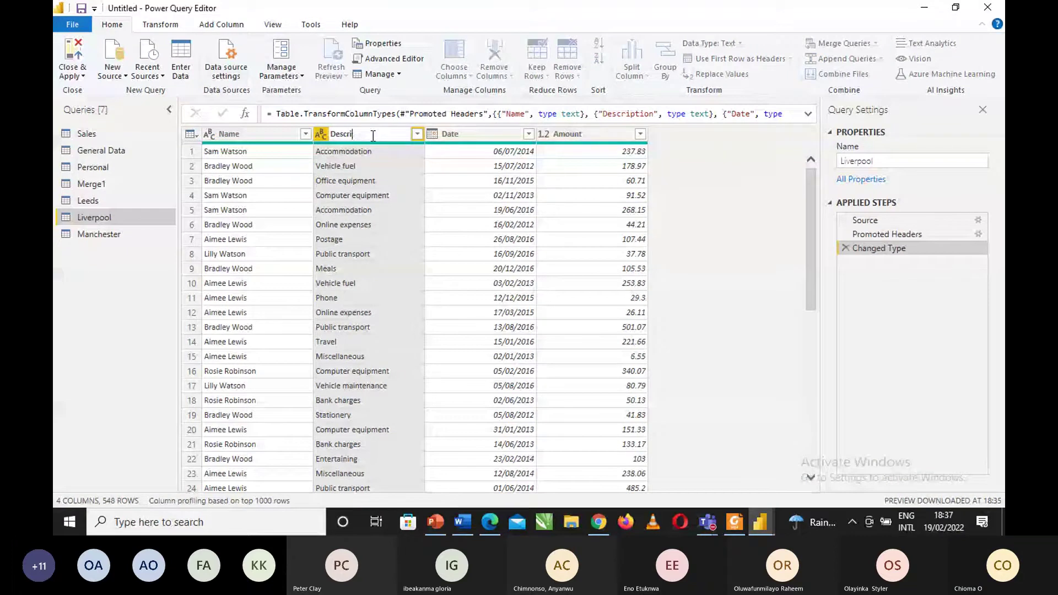
{"action": "key", "text": "BackSpace"}
{"action": "key", "text": "BackSpace"}
{"action": "key", "text": "BackSpace"}
{"action": "key", "text": "BackSpace"}
{"action": "key", "text": "BackSpace"}
{"action": "key", "text": "BackSpace"}
{"action": "type", "text": "Cater"}
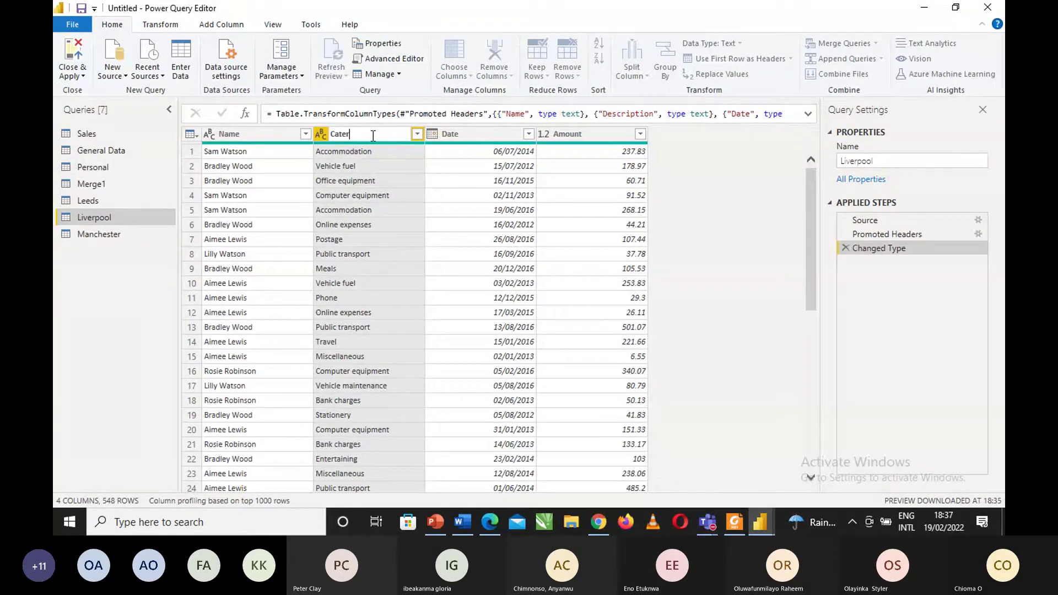
{"action": "key", "text": "BackSpace"}
{"action": "type", "text": "gory"}
{"action": "key", "text": "Return"}
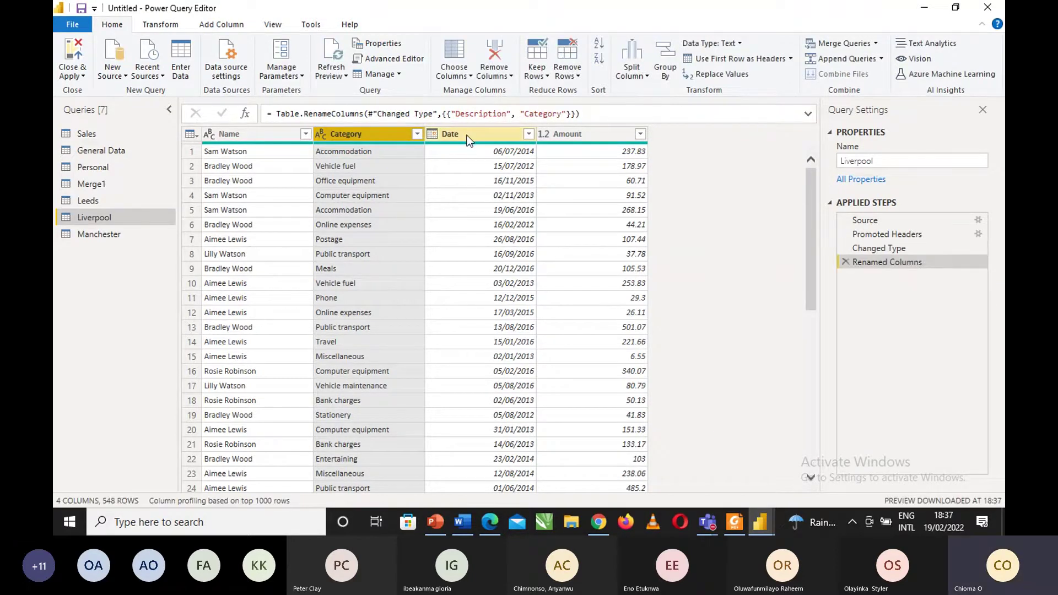
Rename the Date Claimed column of the Leeds query to Date.
{"action": "left_click", "coordinate": [136, 204]}
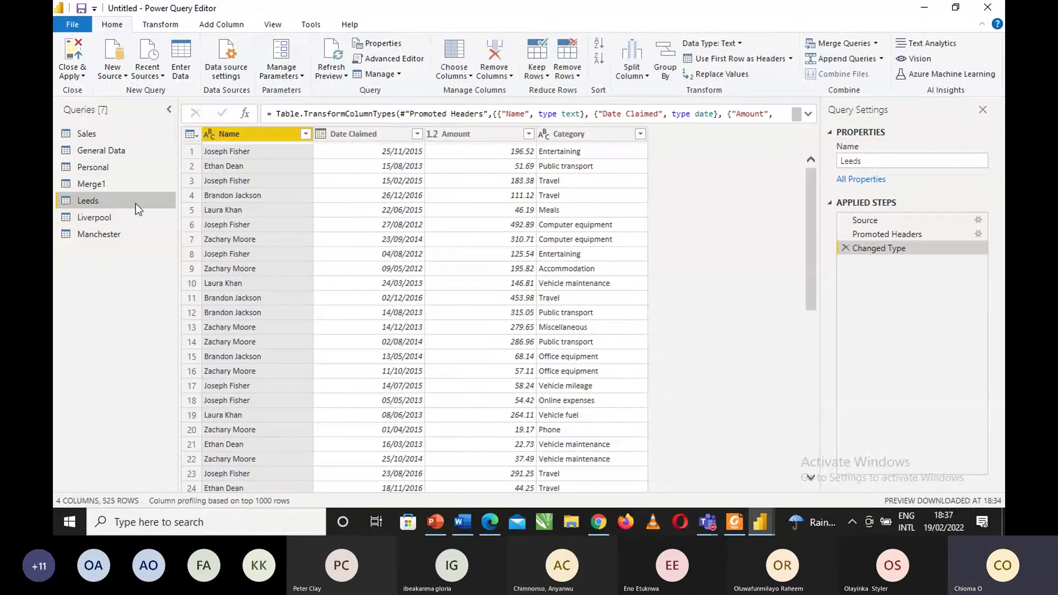
{"action": "left_click", "coordinate": [384, 134]}
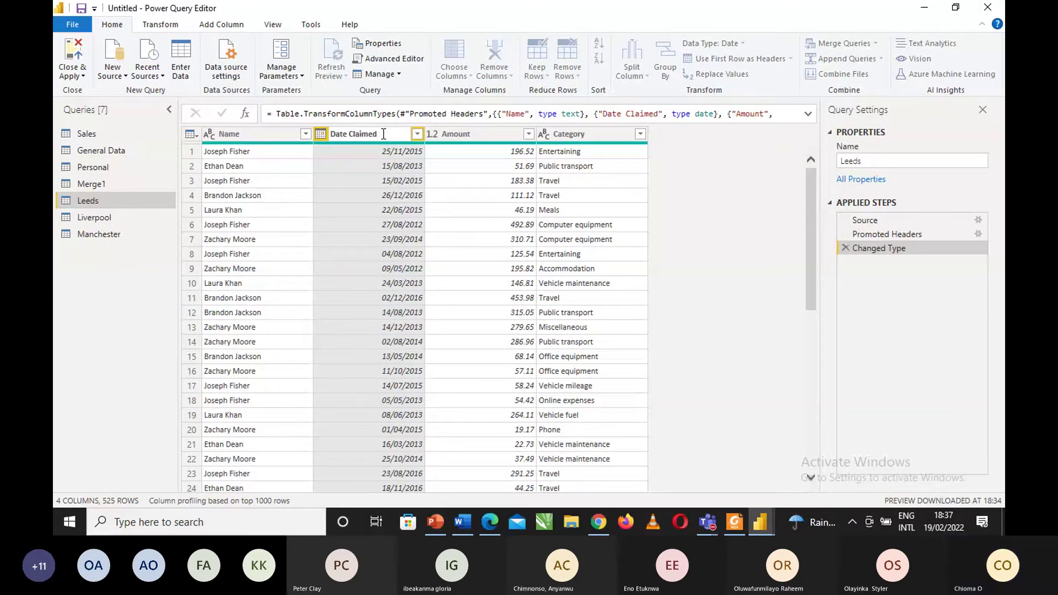
{"action": "key", "text": "BackSpace"}
{"action": "key", "text": "BackSpace"}
{"action": "key", "text": "BackSpace"}
{"action": "key", "text": "BackSpace"}
{"action": "key", "text": "BackSpace"}
{"action": "key", "text": "BackSpace"}
{"action": "key", "text": "BackSpace"}
{"action": "key", "text": "BackSpace"}
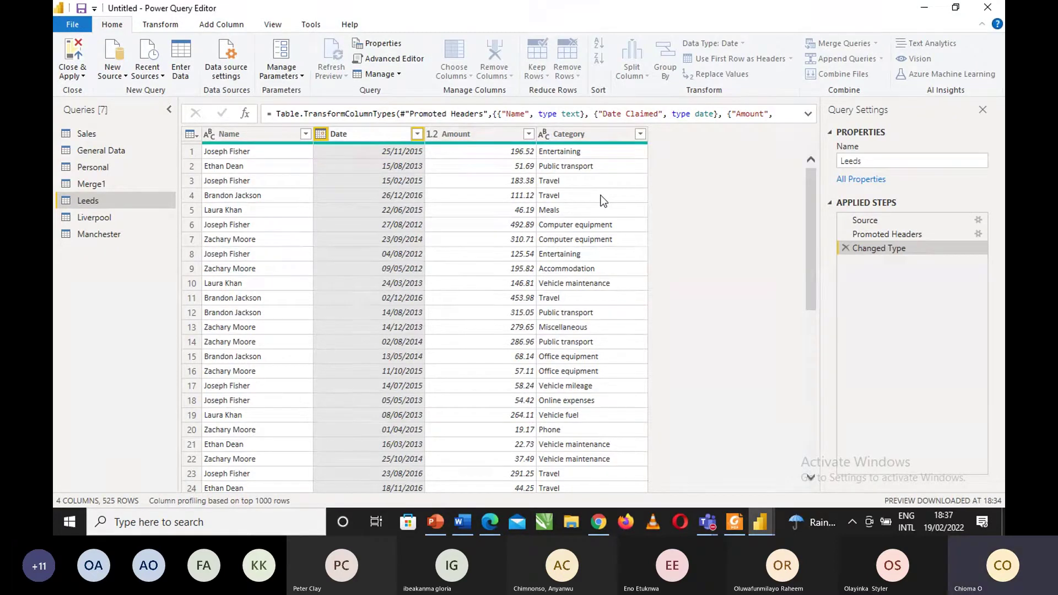
{"action": "key", "text": "Return"}
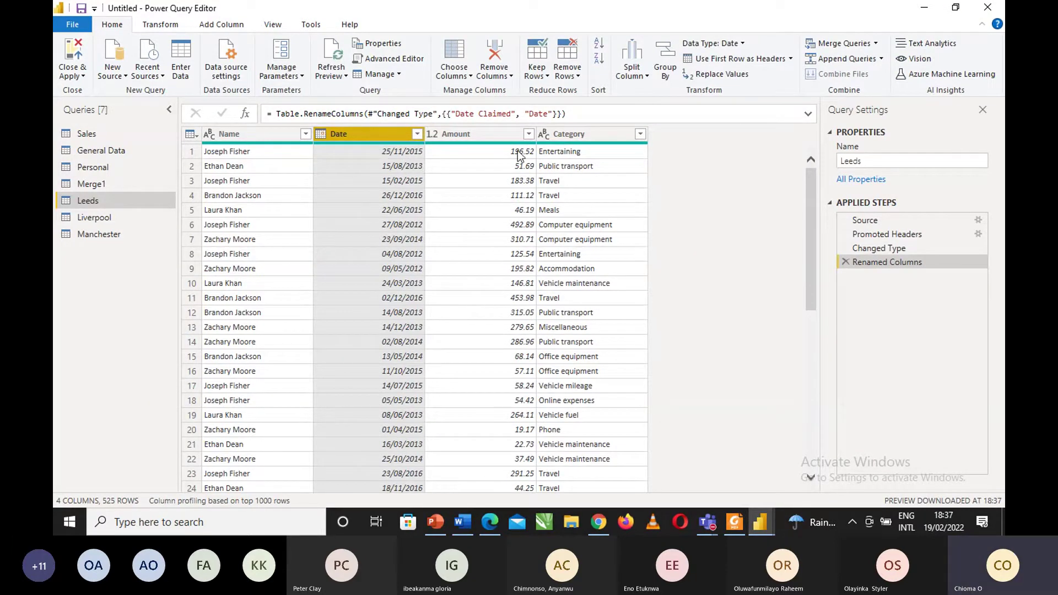
Append the Leeds, Liverpool and Manchester tables as a new query using the three or more tables option.
{"action": "left_click", "coordinate": [143, 217]}
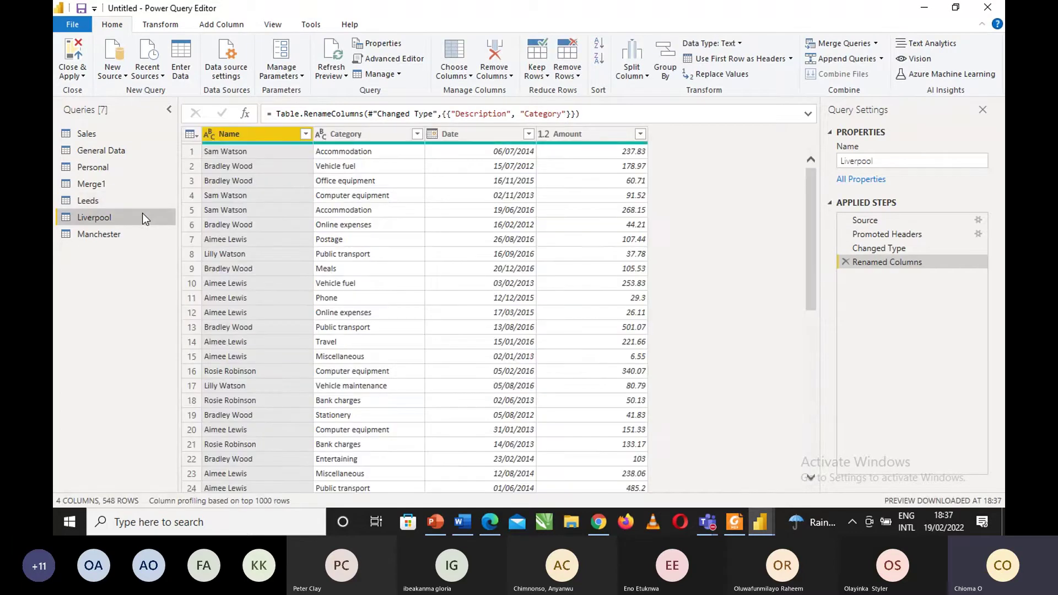
{"action": "left_click", "coordinate": [137, 236]}
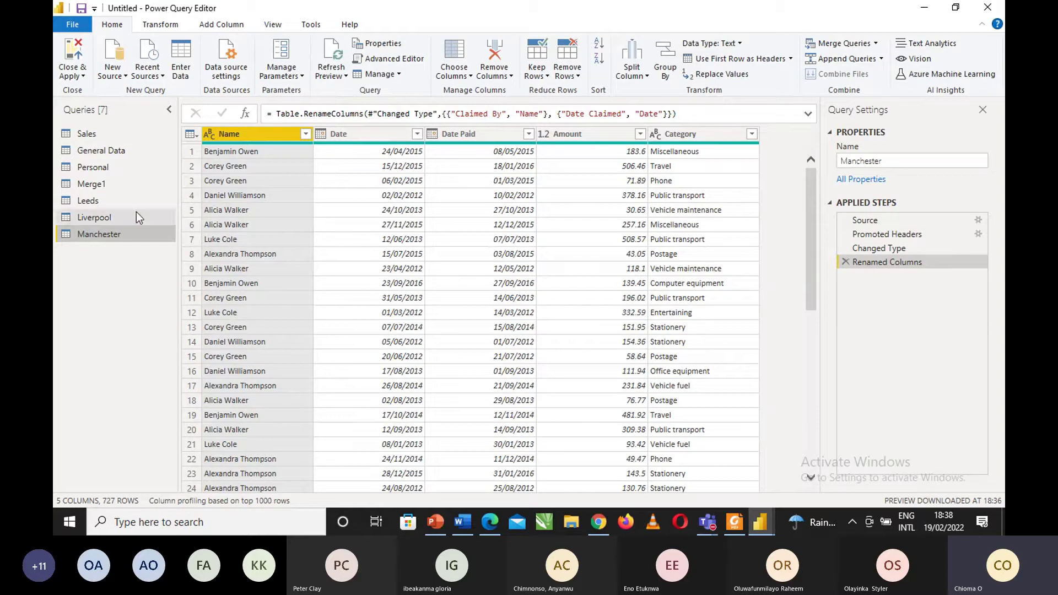
{"action": "left_click", "coordinate": [118, 203]}
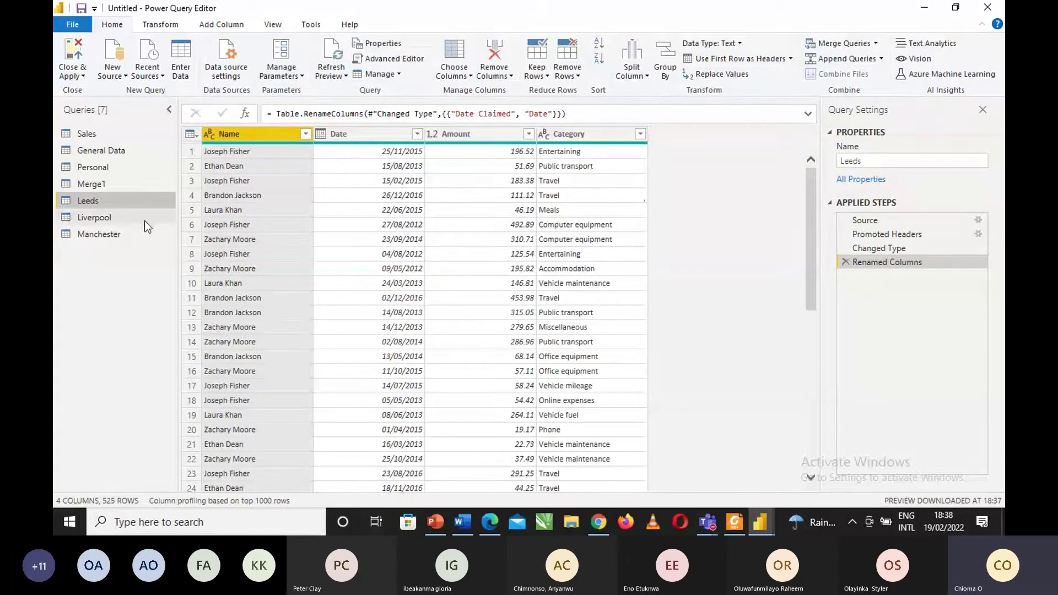
{"action": "left_click", "coordinate": [880, 60]}
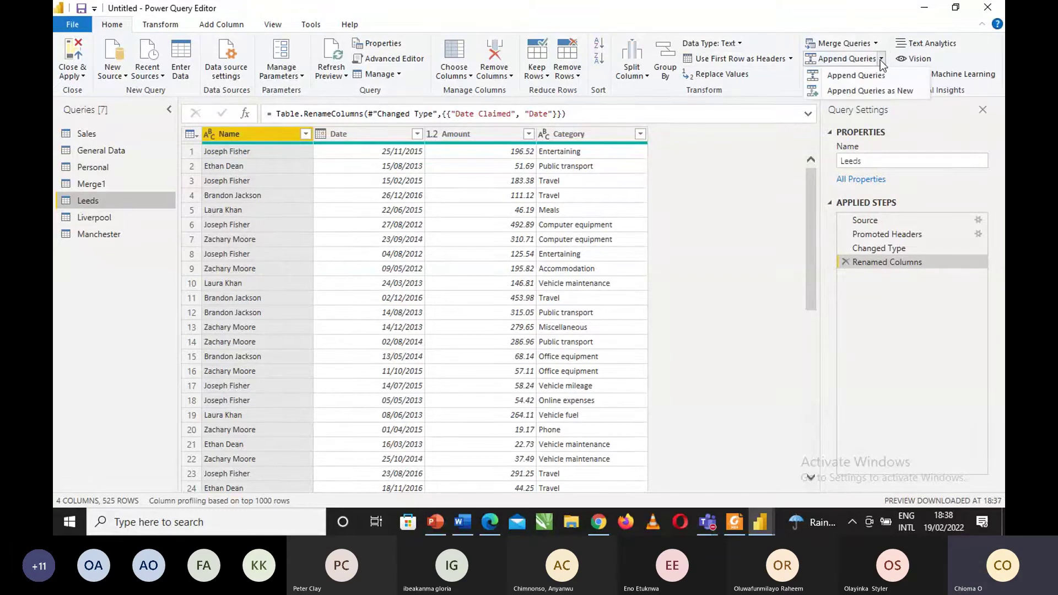
{"action": "left_click", "coordinate": [880, 91]}
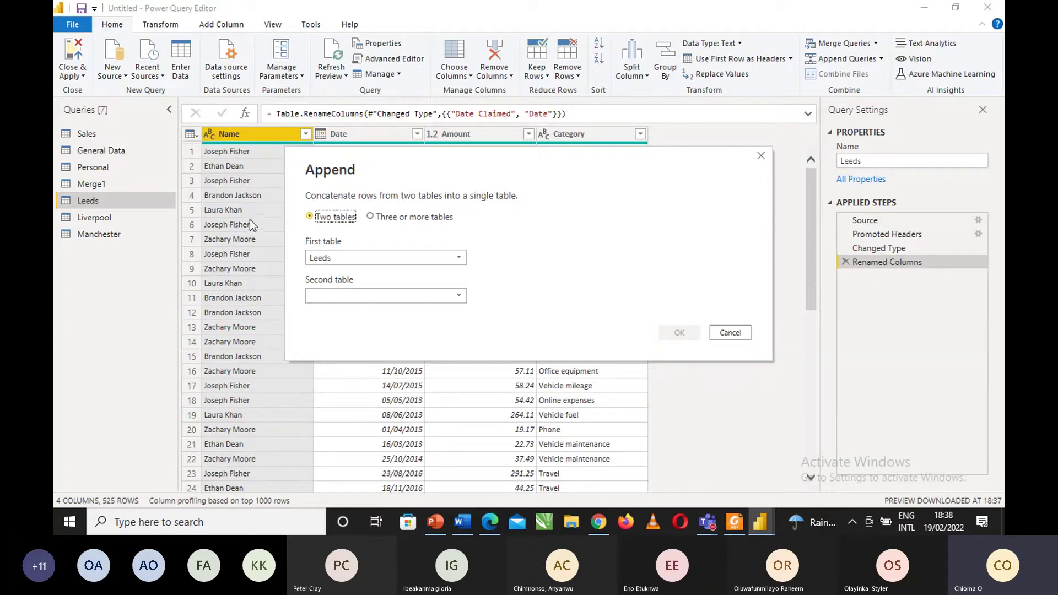
{"action": "left_click", "coordinate": [370, 217]}
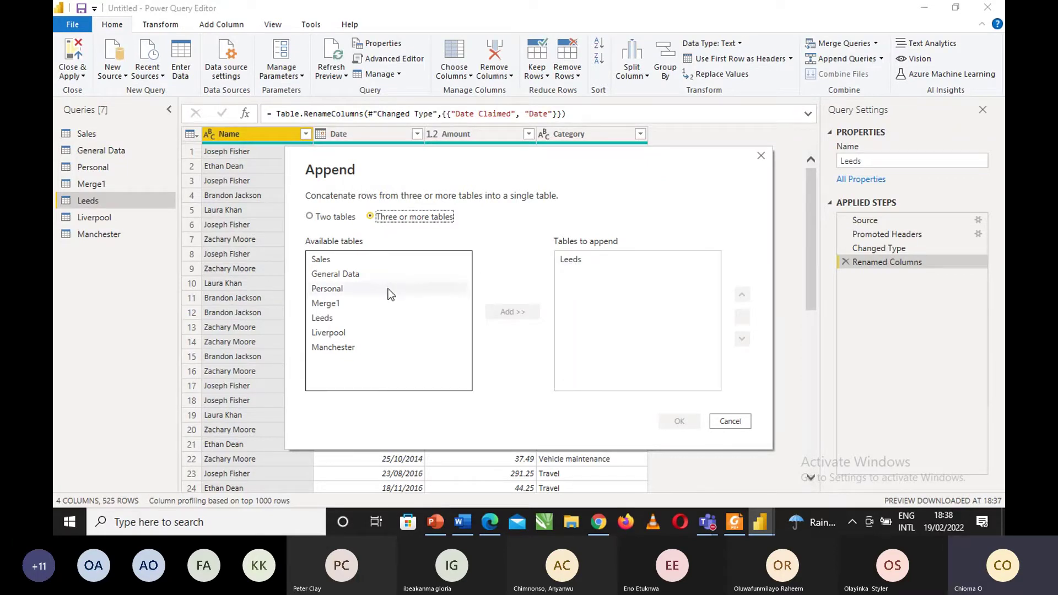
{"action": "double_click", "coordinate": [349, 334]}
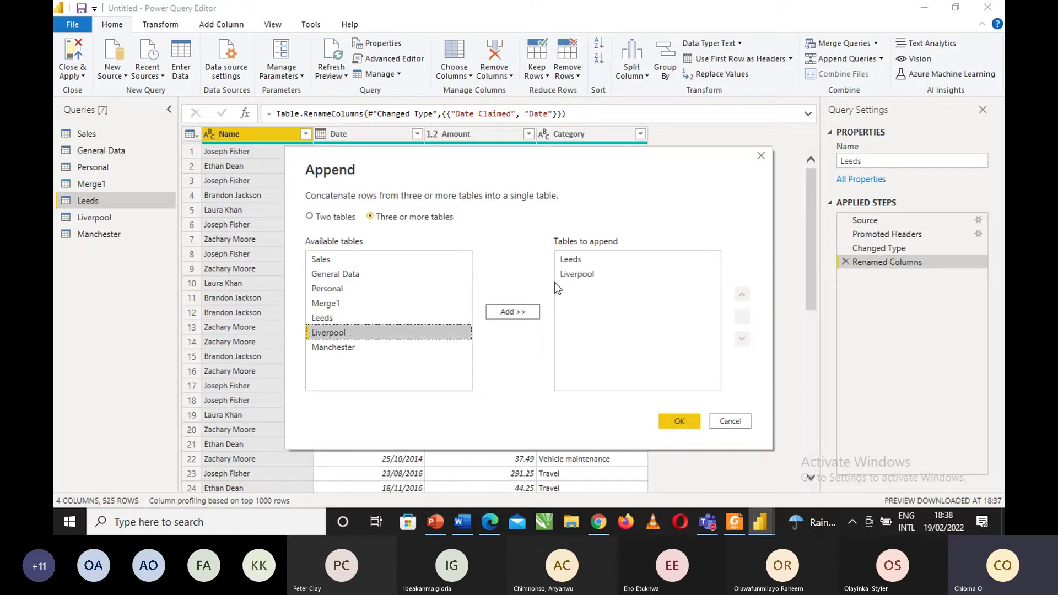
{"action": "left_click", "coordinate": [341, 348]}
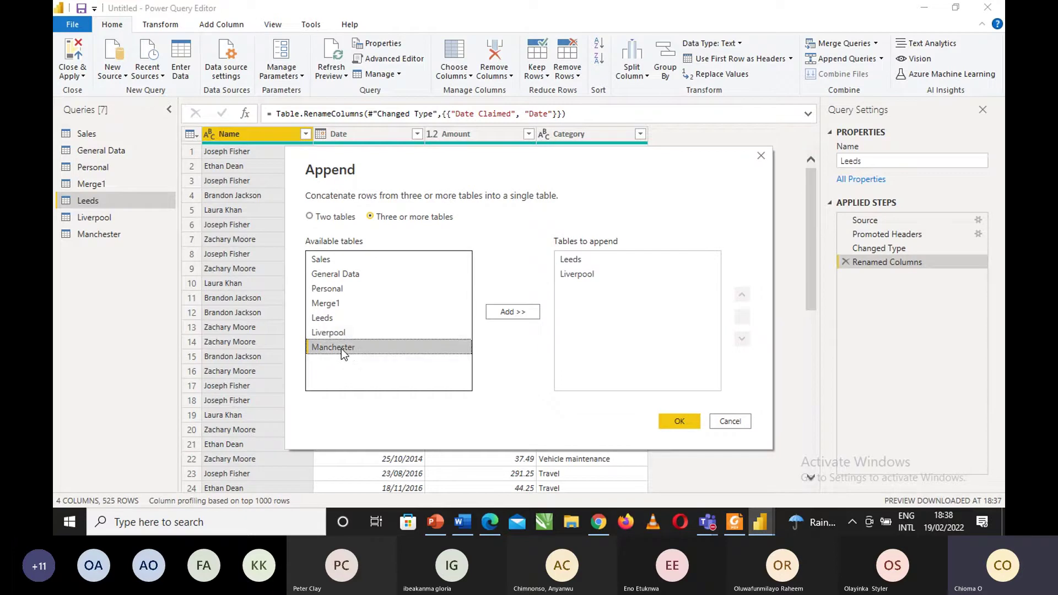
{"action": "left_click", "coordinate": [506, 312]}
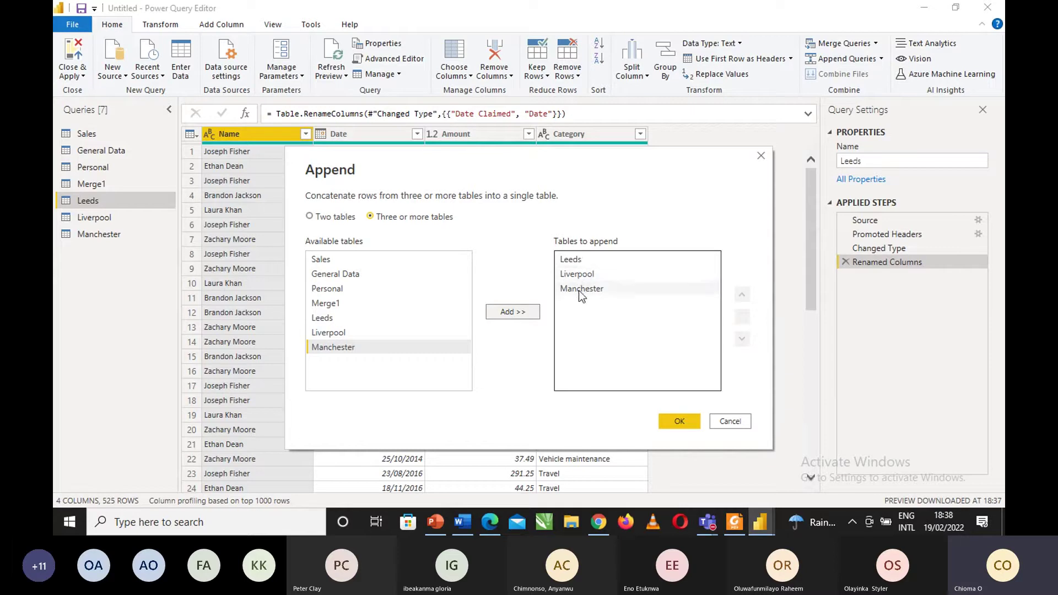
{"action": "left_click", "coordinate": [678, 422]}
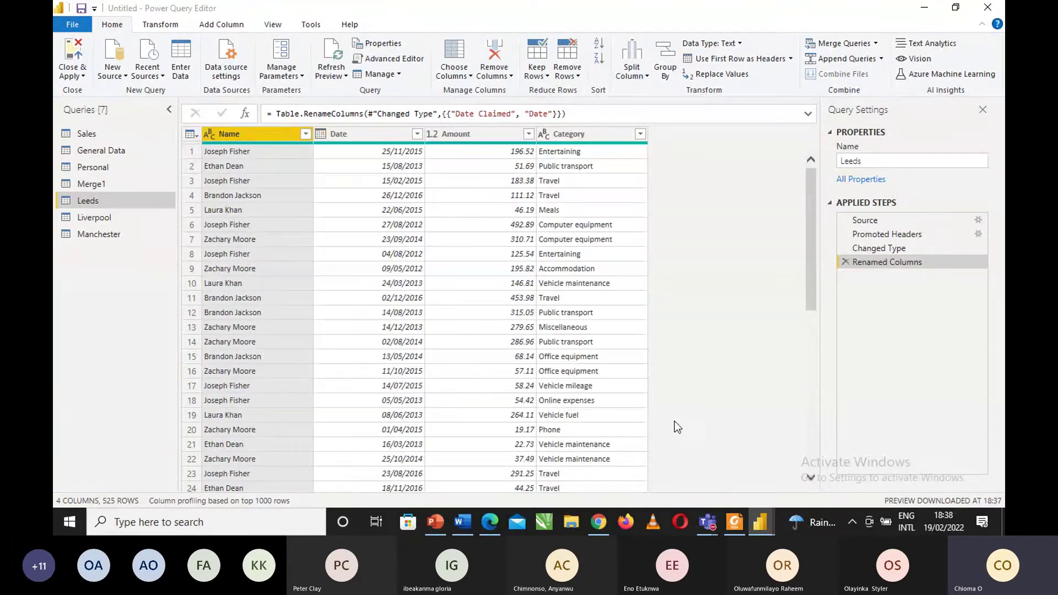
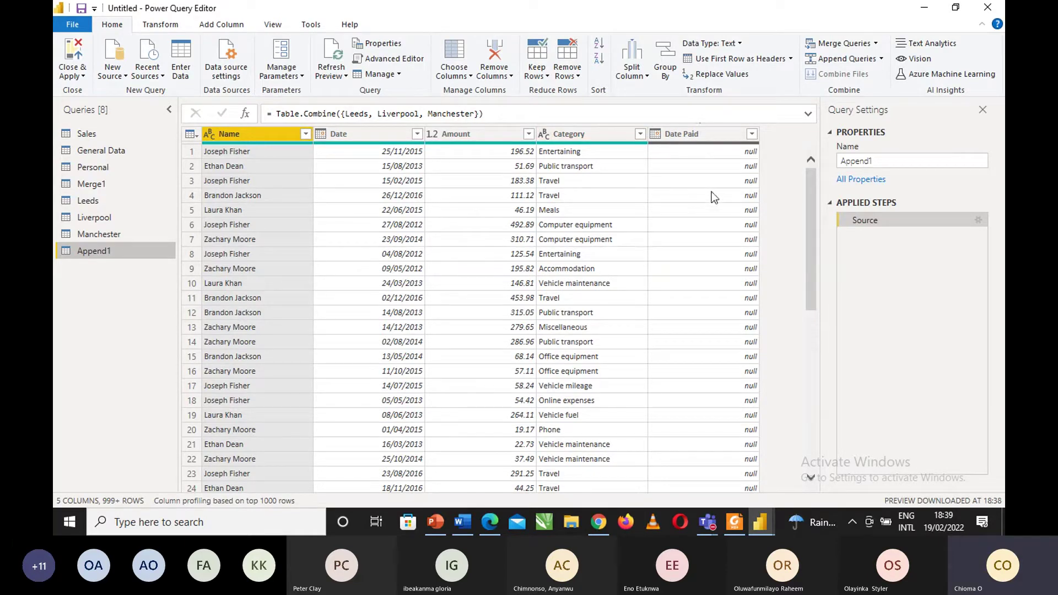
Examine the Date Paid values in the appended query around the row where the Manchester records begin.
{"action": "left_click_drag", "start_coordinate": [807, 224], "coordinate": [801, 418]}
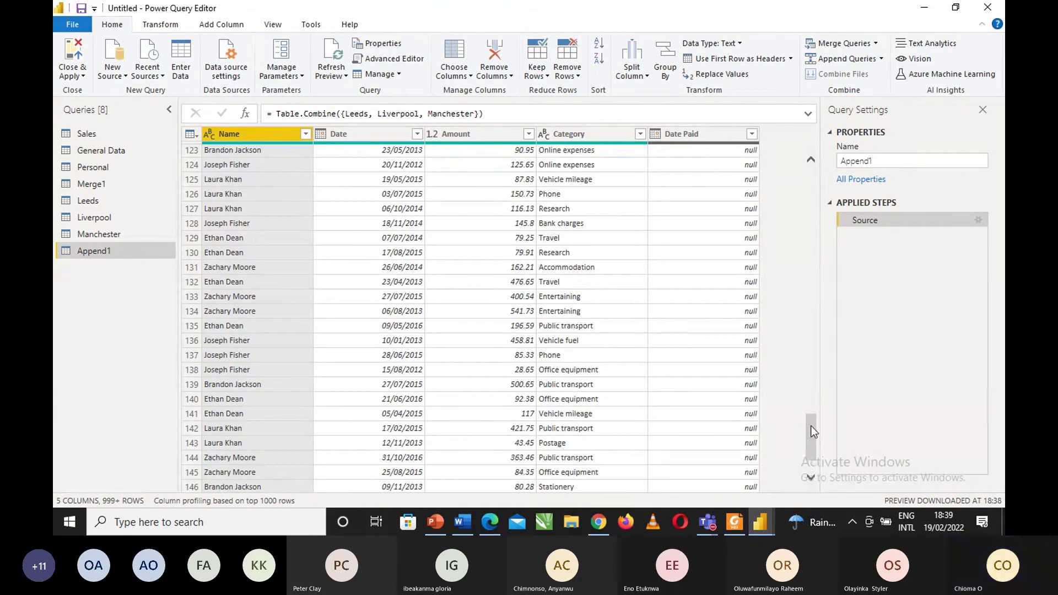
{"action": "left_click_drag", "start_coordinate": [812, 415], "coordinate": [809, 473]}
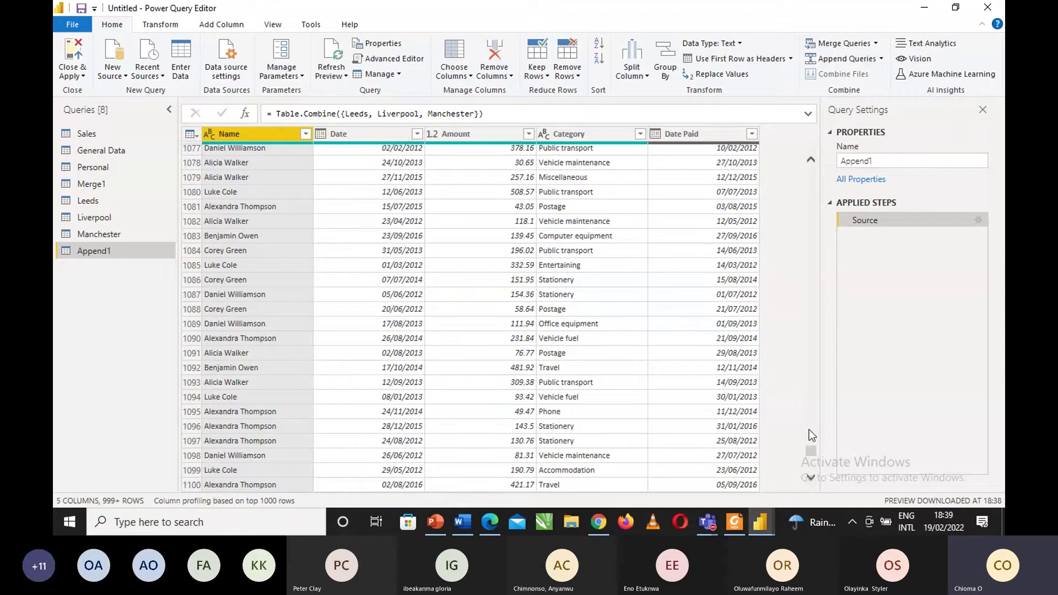
{"action": "left_click", "coordinate": [809, 425]}
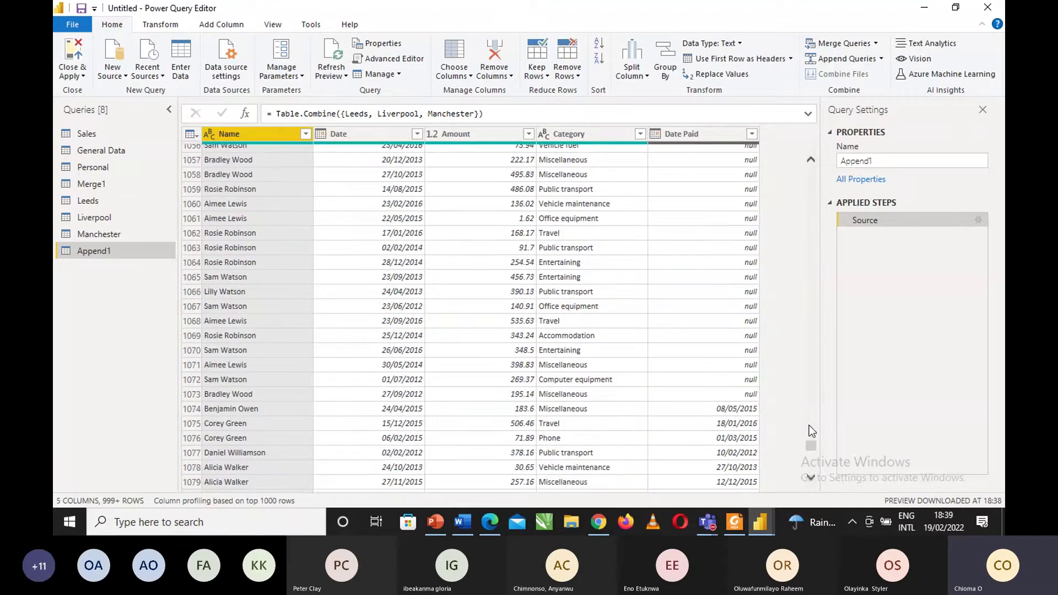
{"action": "left_click", "coordinate": [744, 410]}
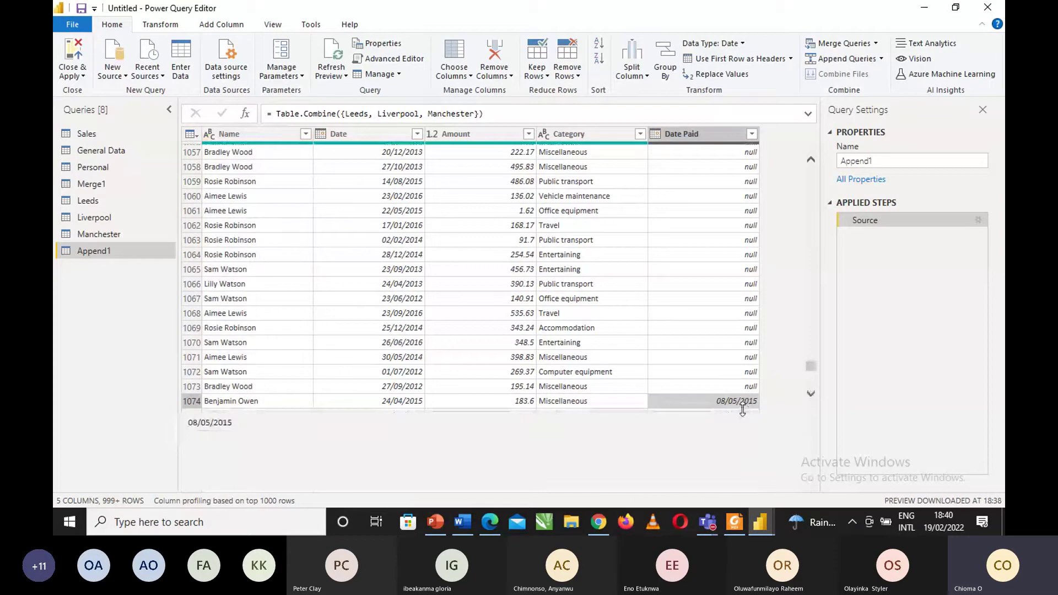
{"action": "left_click", "coordinate": [810, 394]}
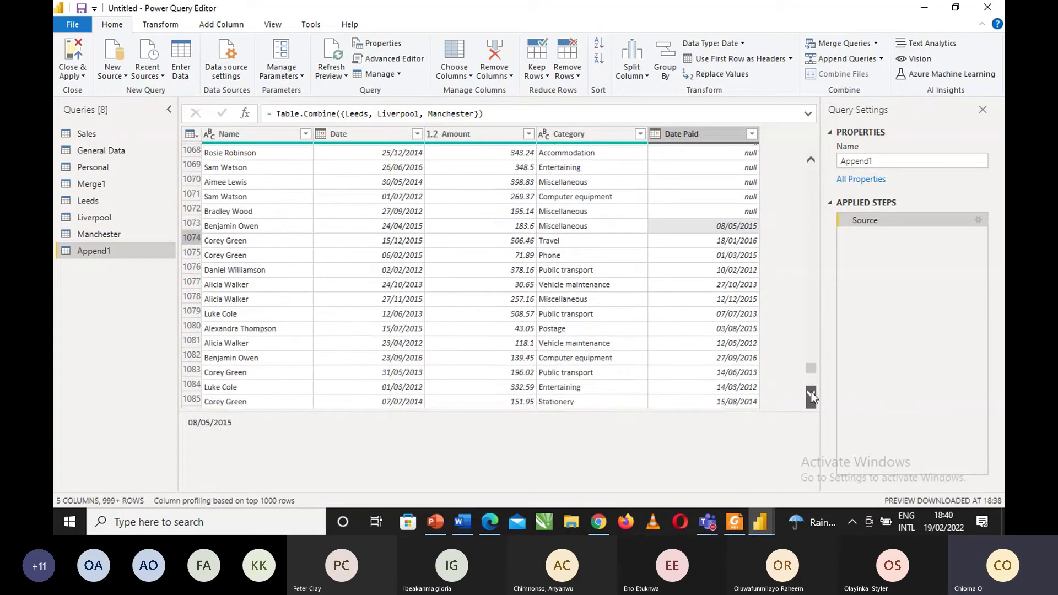
{"action": "left_click", "coordinate": [810, 394]}
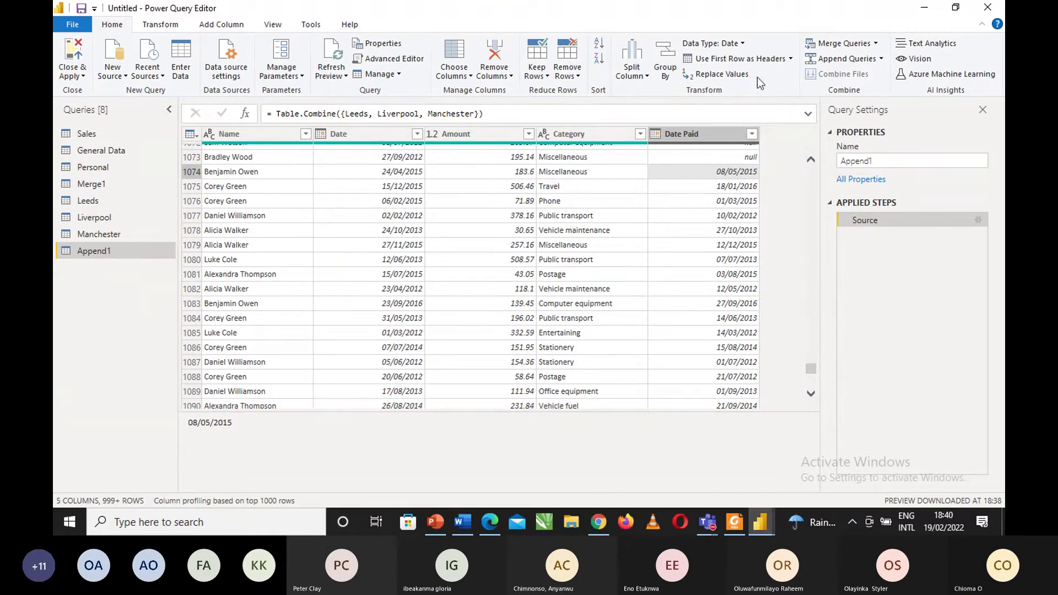
{"action": "left_click", "coordinate": [928, 9]}
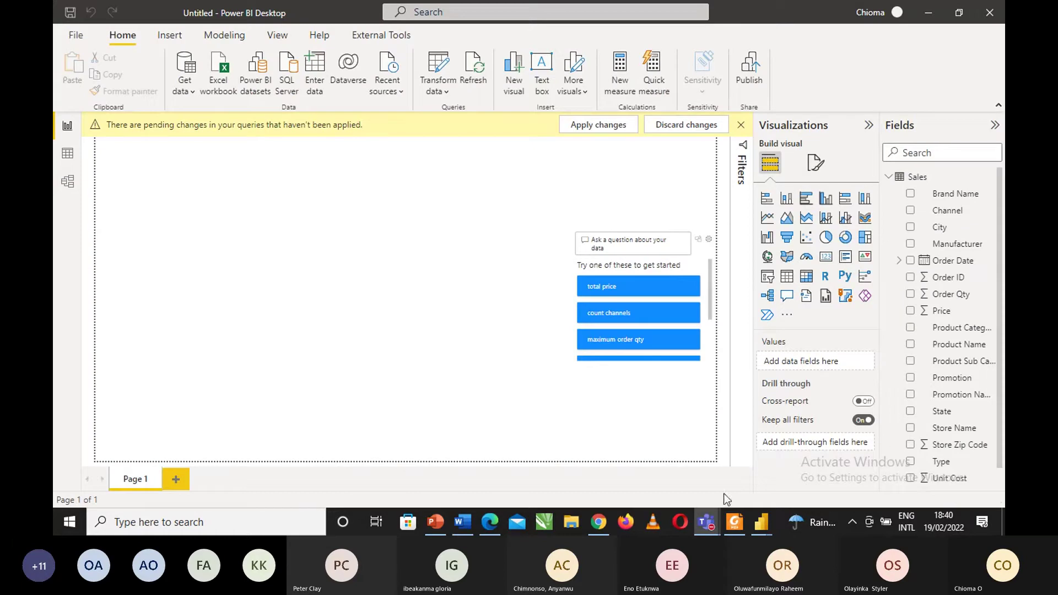
{"action": "mouse_move", "coordinate": [760, 533]}
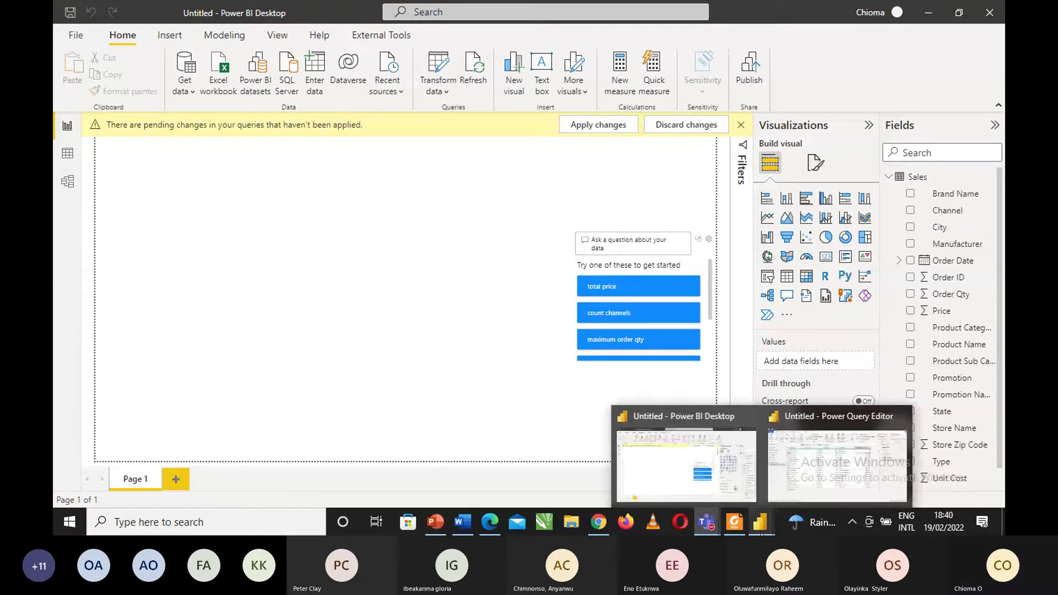
{"action": "left_click", "coordinate": [797, 477]}
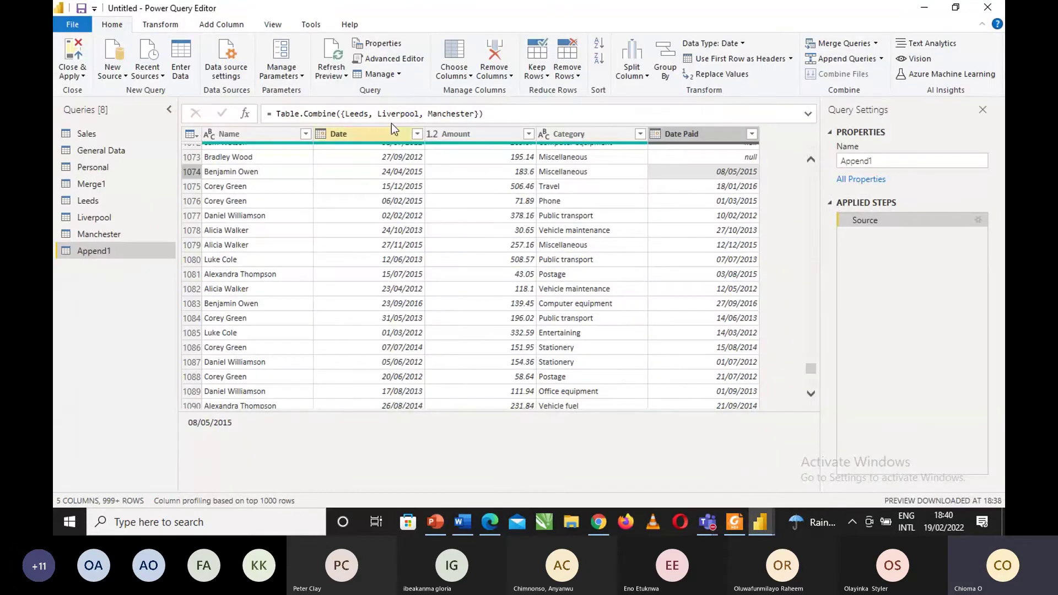
{"action": "left_click", "coordinate": [84, 78]}
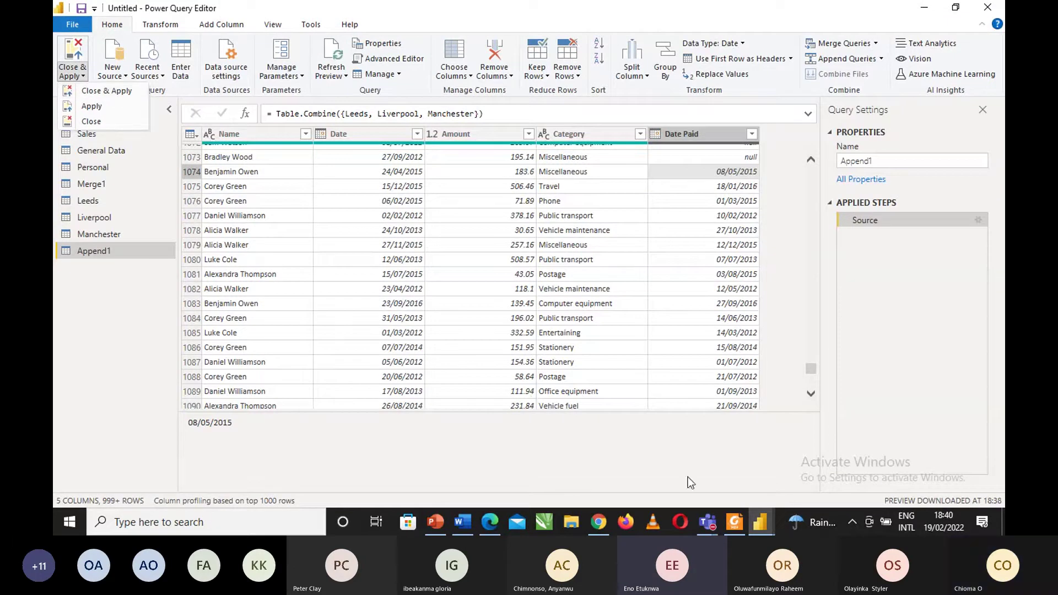
Switch to the Microsoft Teams meeting and read back through the meeting chat messages.
{"action": "mouse_move", "coordinate": [709, 521]}
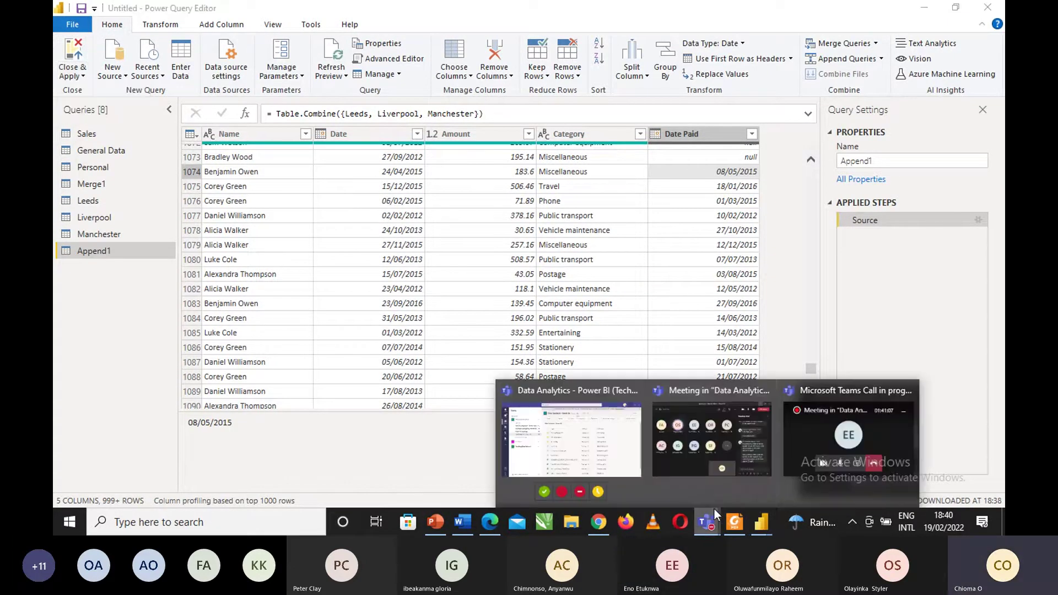
{"action": "left_click", "coordinate": [748, 456]}
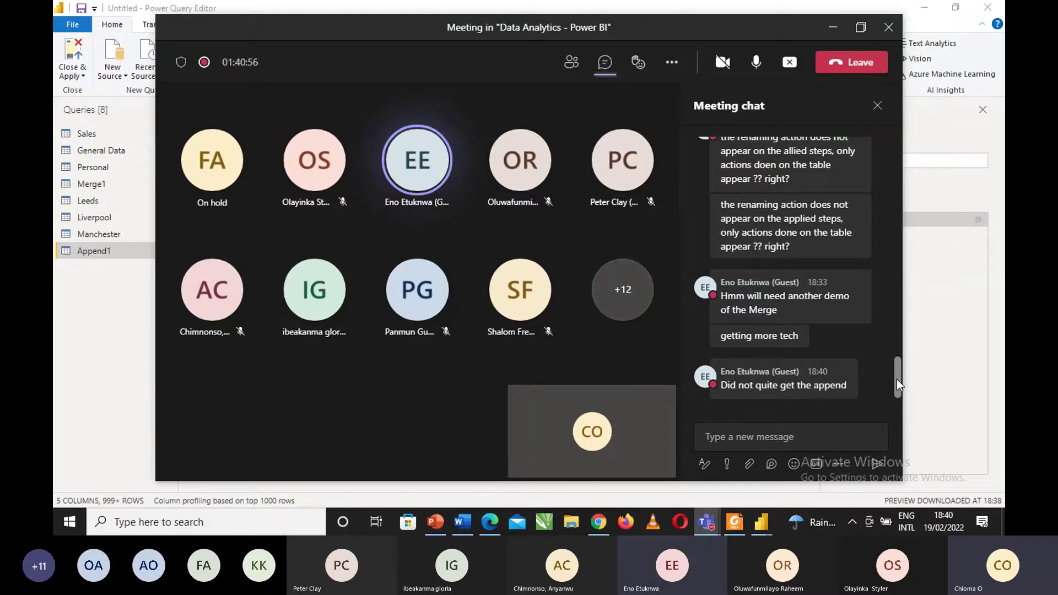
{"action": "left_click_drag", "start_coordinate": [897, 379], "coordinate": [894, 335]}
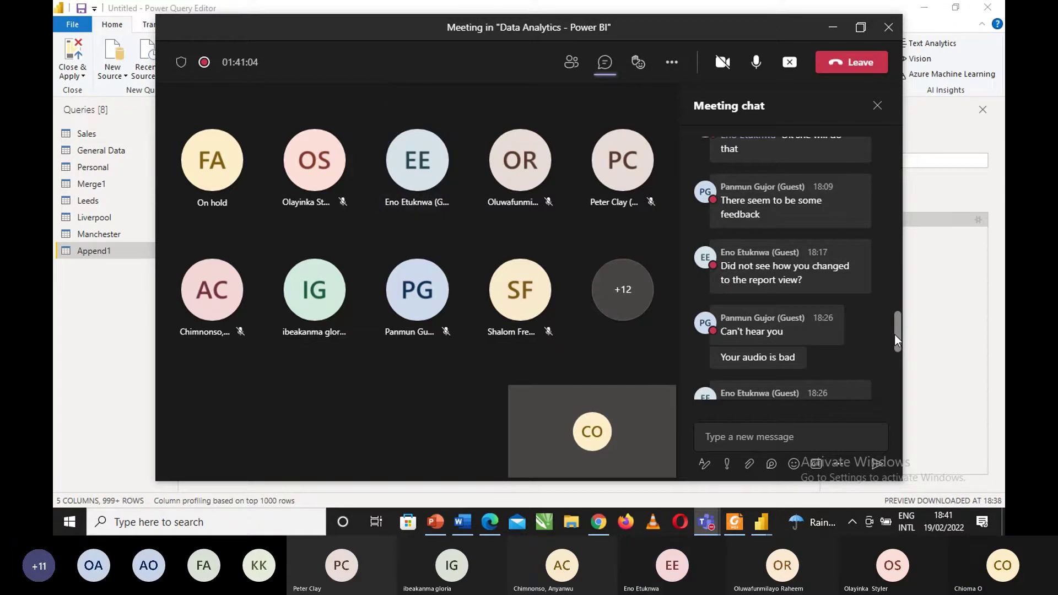
Read the most recent messages in the meeting chat and return to the Power Query Editor.
{"action": "left_click_drag", "start_coordinate": [894, 335], "coordinate": [890, 382]}
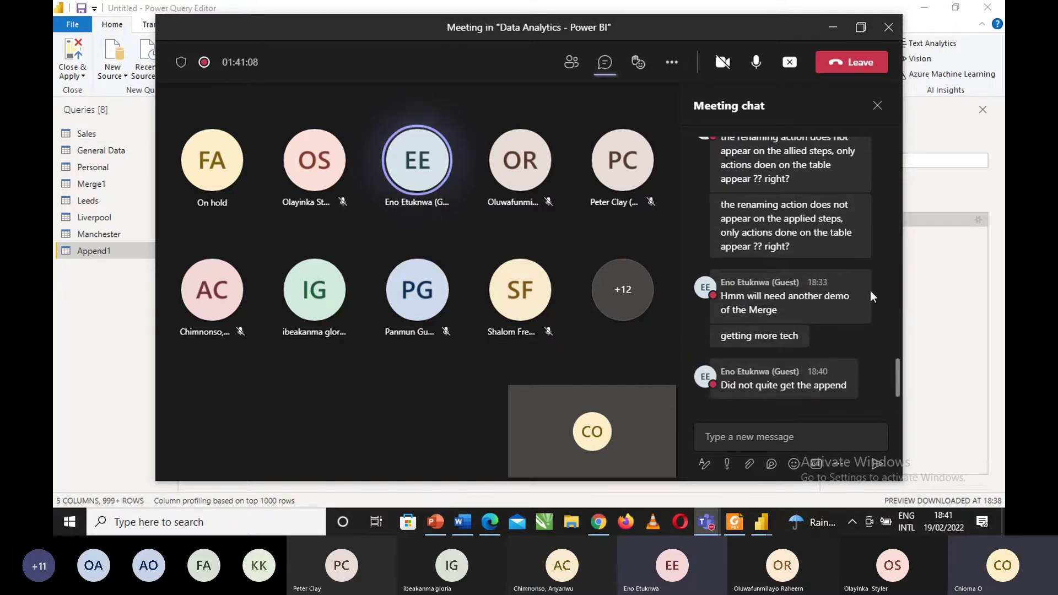
{"action": "mouse_move", "coordinate": [857, 262]}
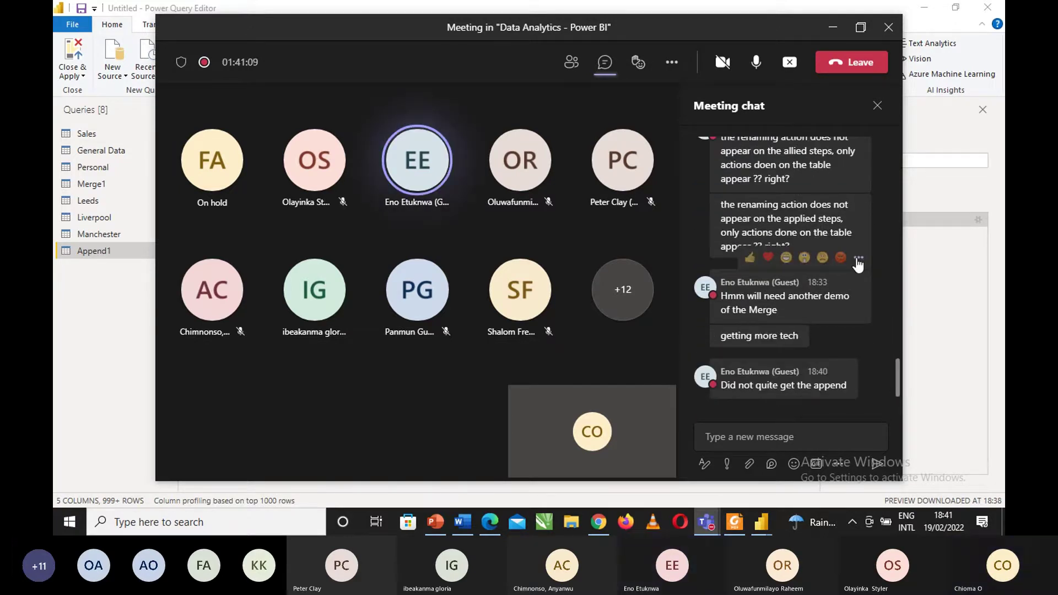
{"action": "left_click", "coordinate": [832, 27]}
Set up a merge as a new query with Personal as the first table and General Data as the second.
{"action": "left_click", "coordinate": [105, 167]}
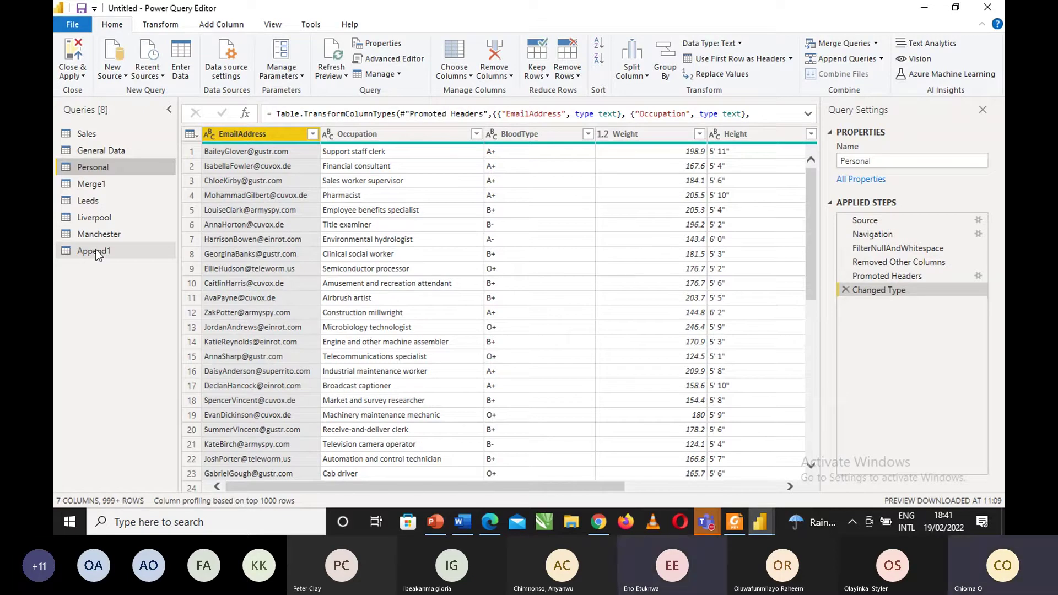
{"action": "left_click", "coordinate": [116, 155]}
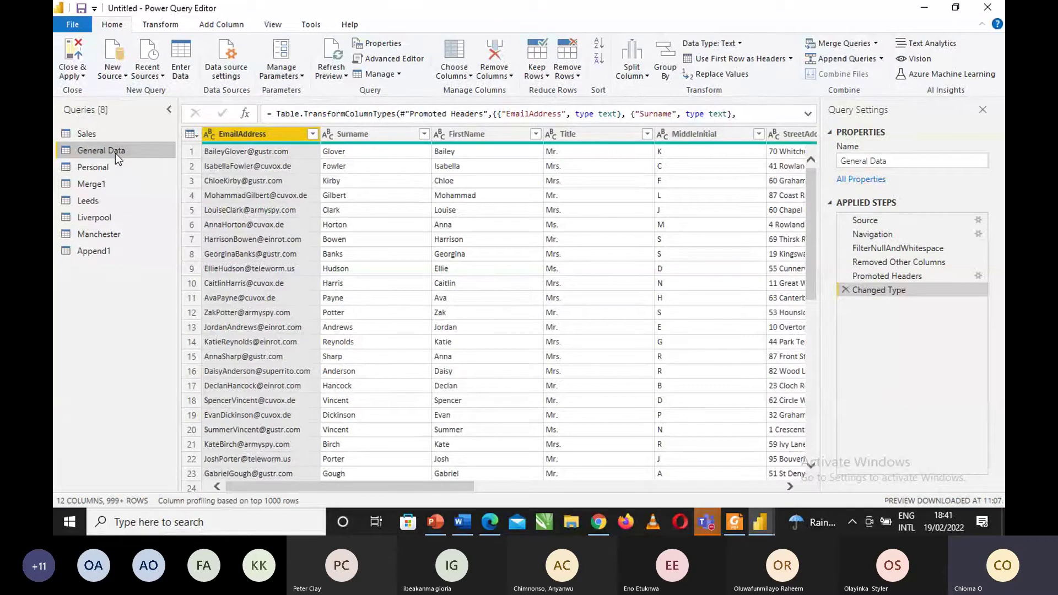
{"action": "left_click", "coordinate": [876, 44]}
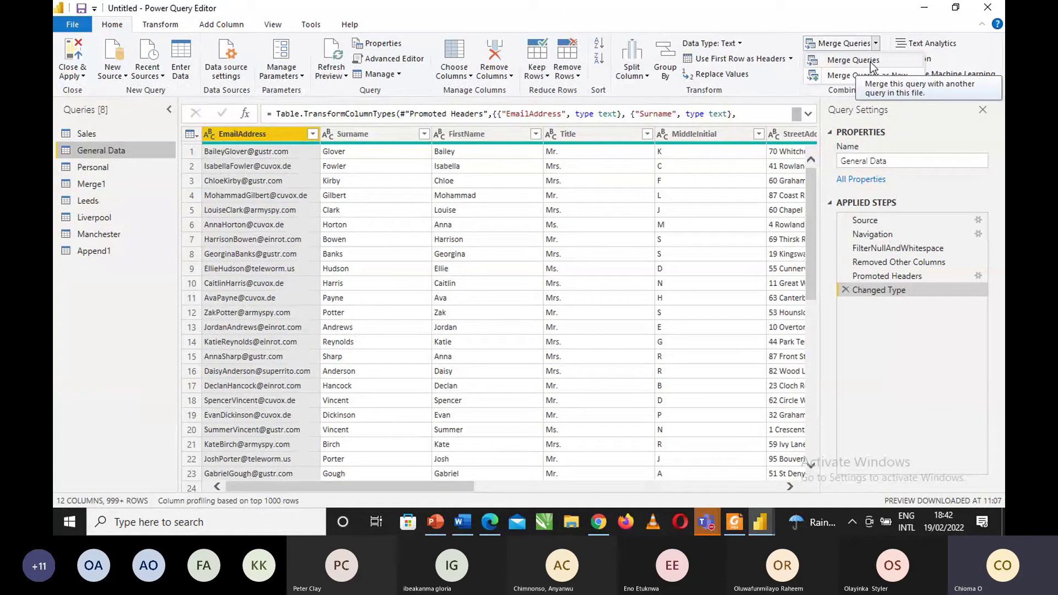
{"action": "left_click", "coordinate": [871, 62]}
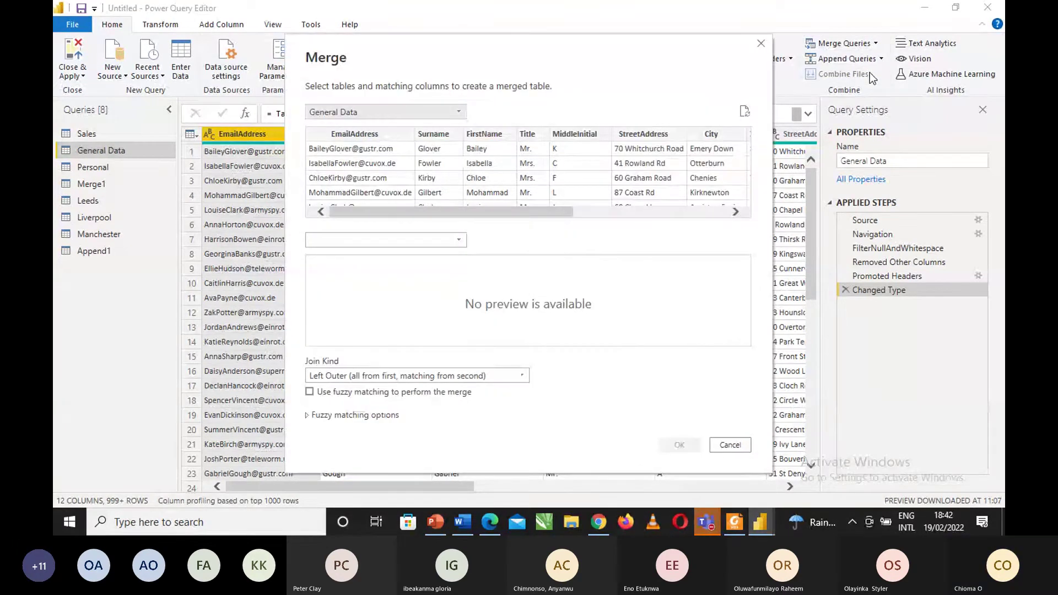
{"action": "left_click", "coordinate": [459, 112]}
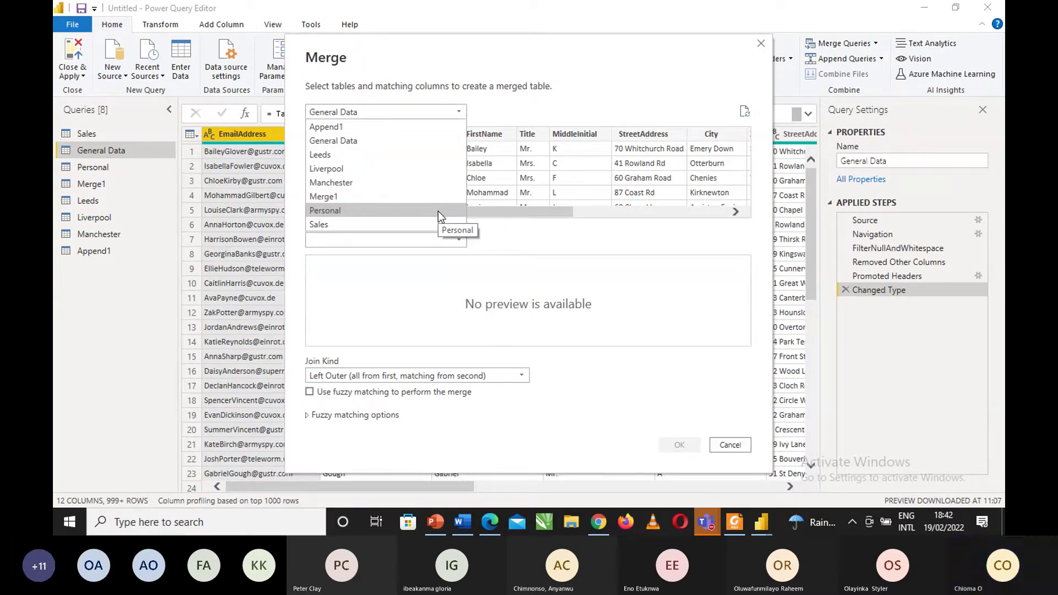
{"action": "left_click", "coordinate": [438, 210]}
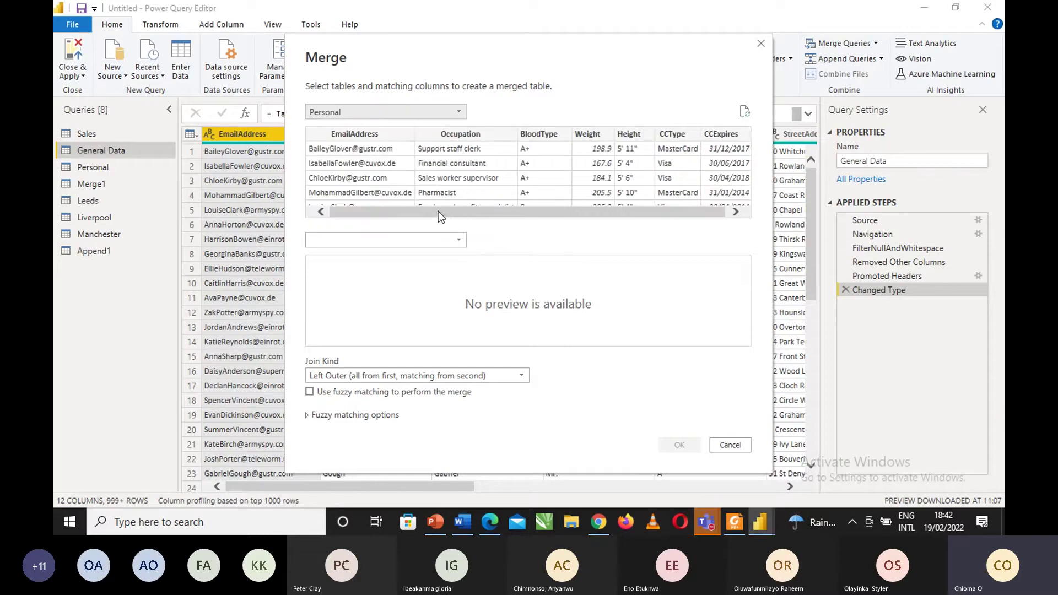
{"action": "left_click", "coordinate": [457, 247]}
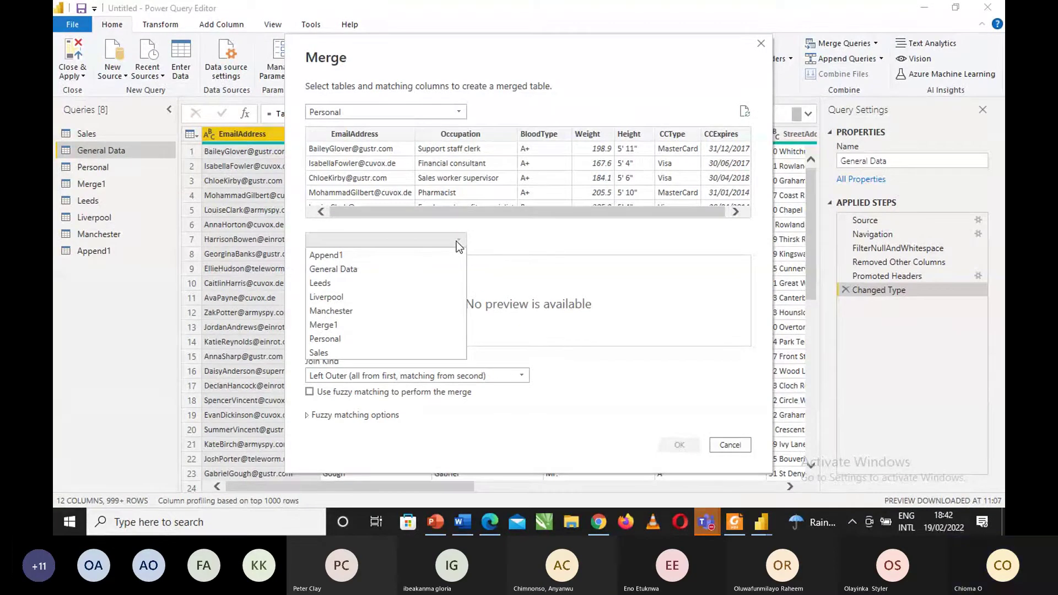
{"action": "left_click", "coordinate": [451, 270]}
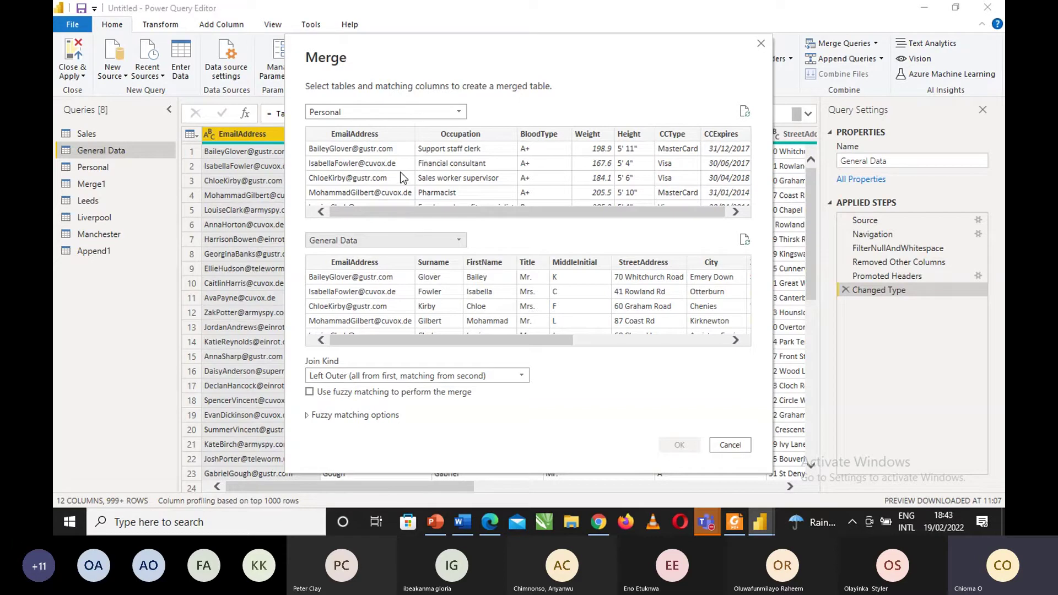
Match both tables on the EmailAddress column and create the merged query with the Left Outer join.
{"action": "left_click", "coordinate": [381, 133]}
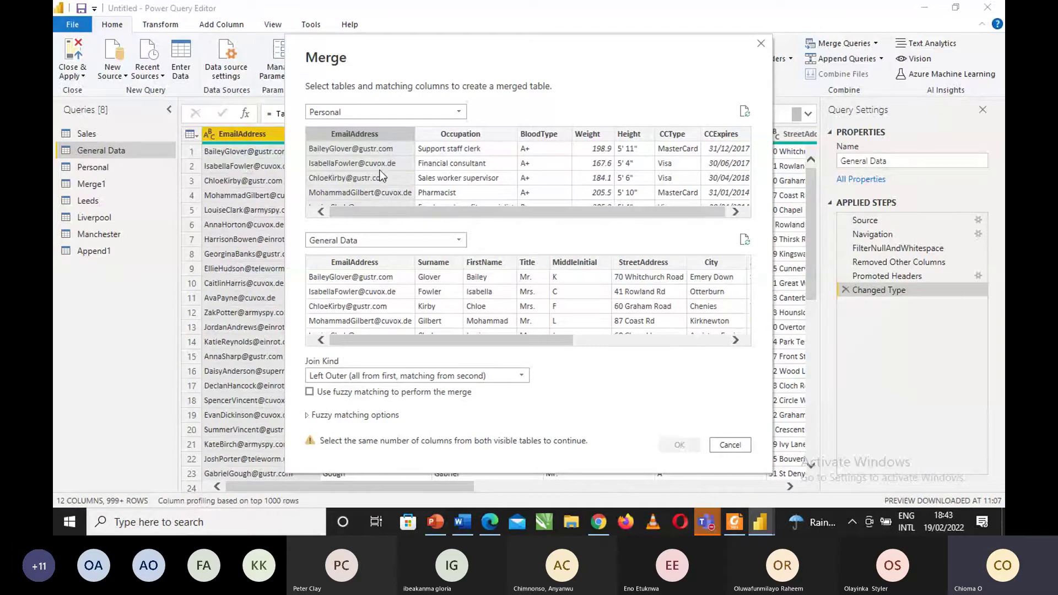
{"action": "left_click", "coordinate": [357, 263]}
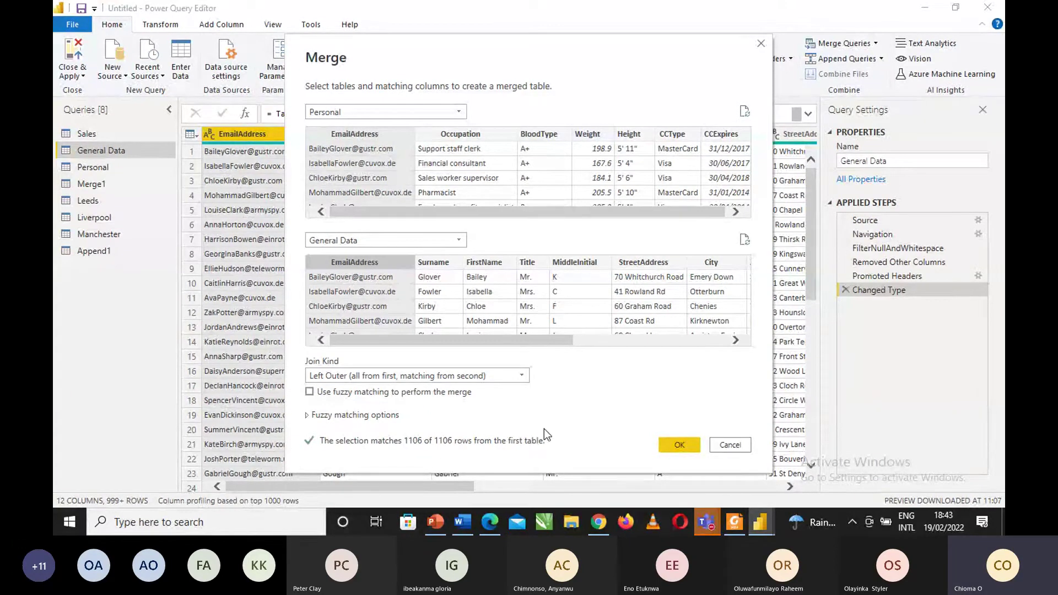
{"action": "left_click", "coordinate": [683, 441]}
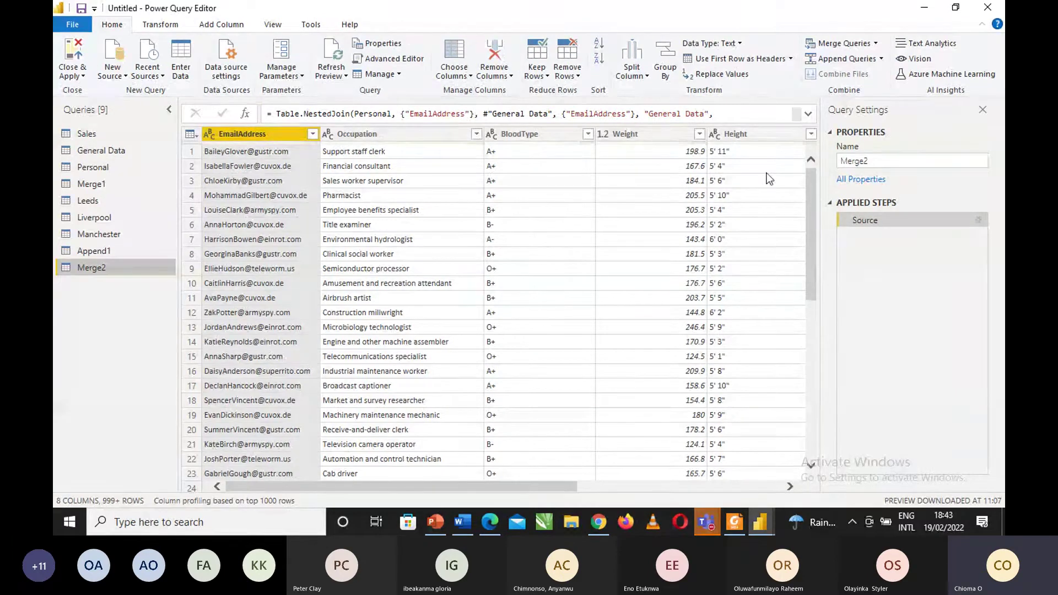
Rename the new merged query as Employee Data.
{"action": "left_click", "coordinate": [892, 161]}
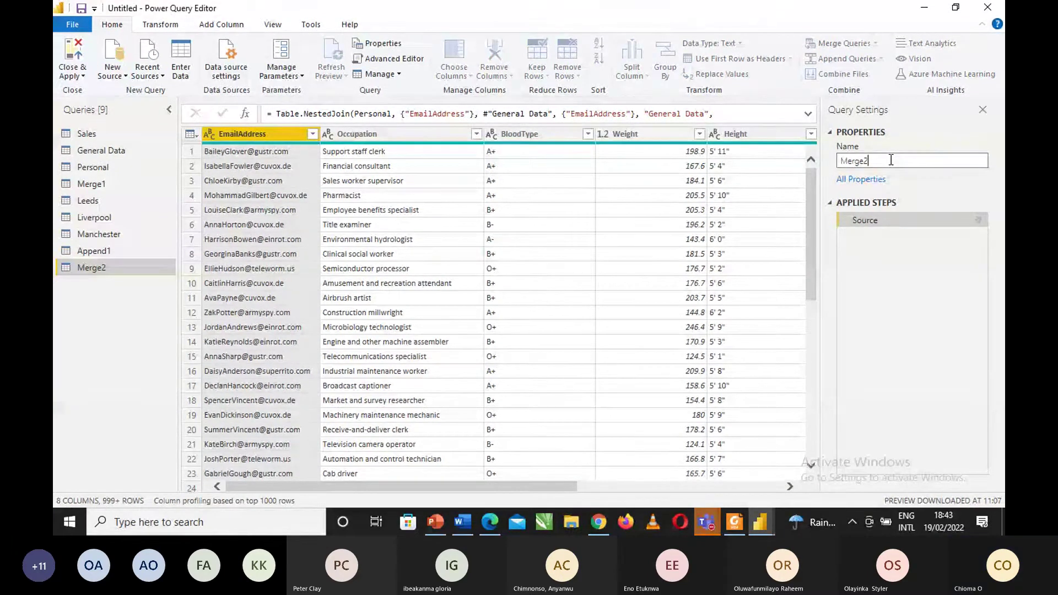
{"action": "key", "text": "BackSpace"}
{"action": "key", "text": "BackSpace"}
{"action": "key", "text": "BackSpace"}
{"action": "key", "text": "BackSpace"}
{"action": "key", "text": "BackSpace"}
{"action": "key", "text": "BackSpace"}
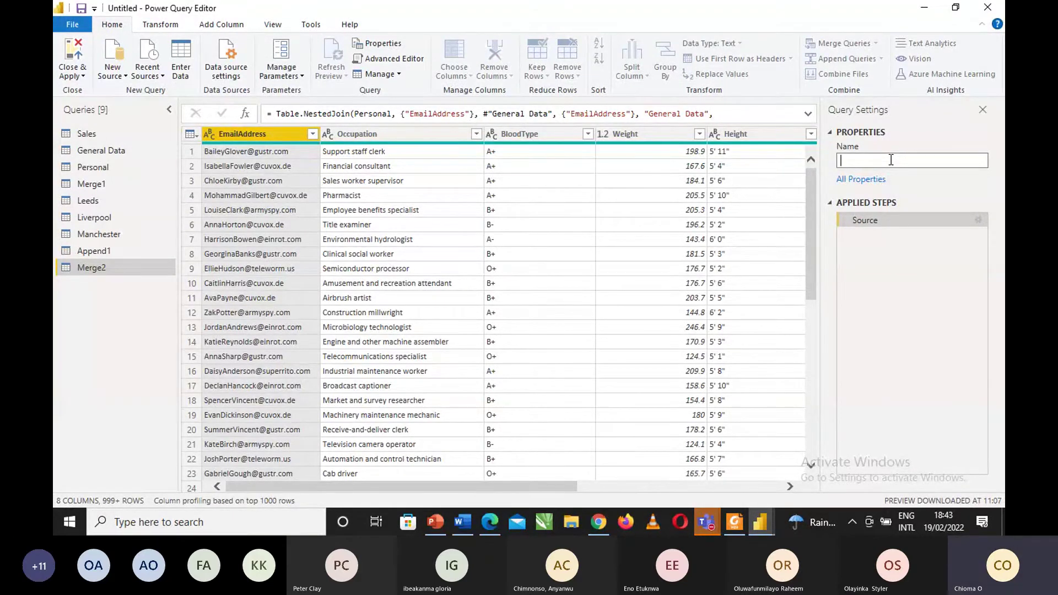
{"action": "type", "text": "Em"}
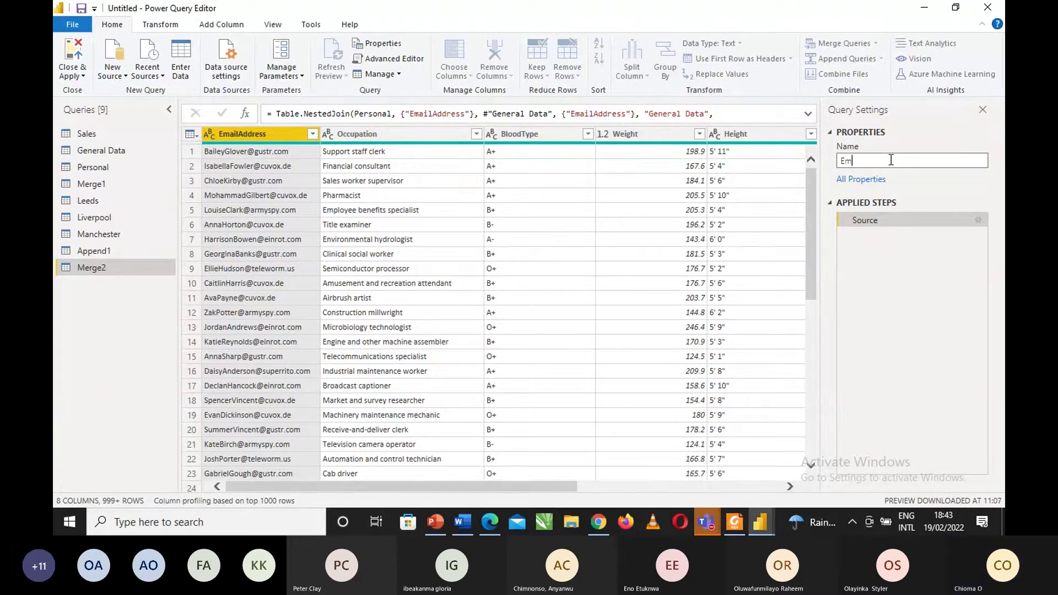
{"action": "type", "text": "ployee"}
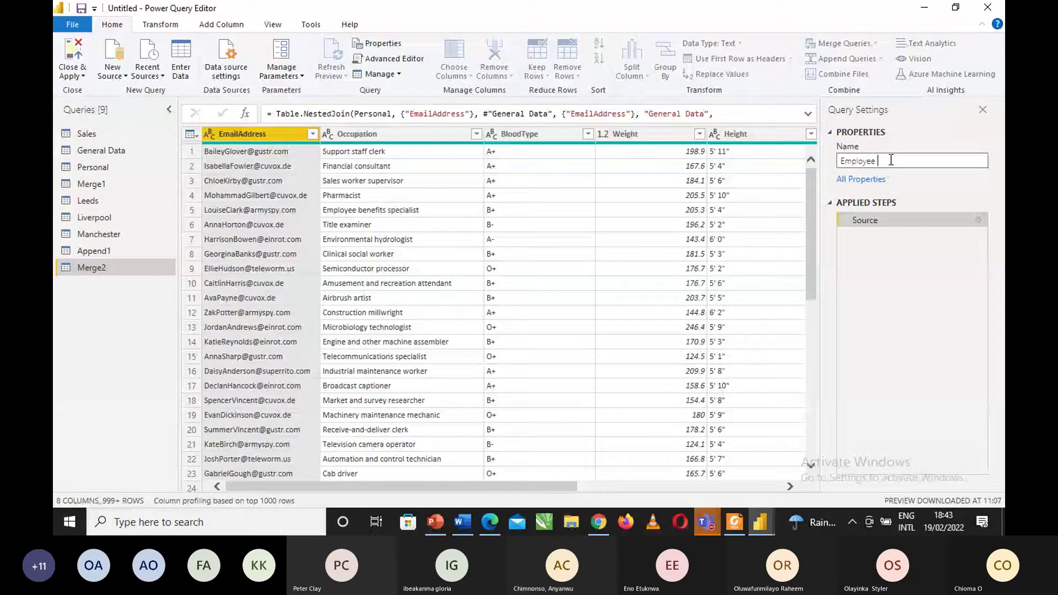
{"action": "type", "text": "Data"}
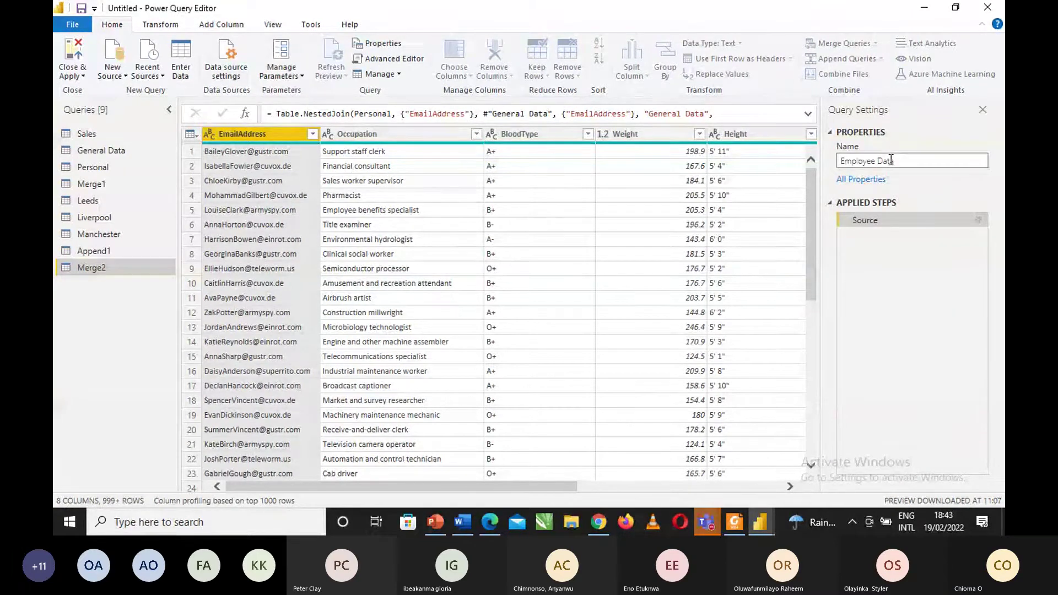
{"action": "left_click", "coordinate": [917, 192]}
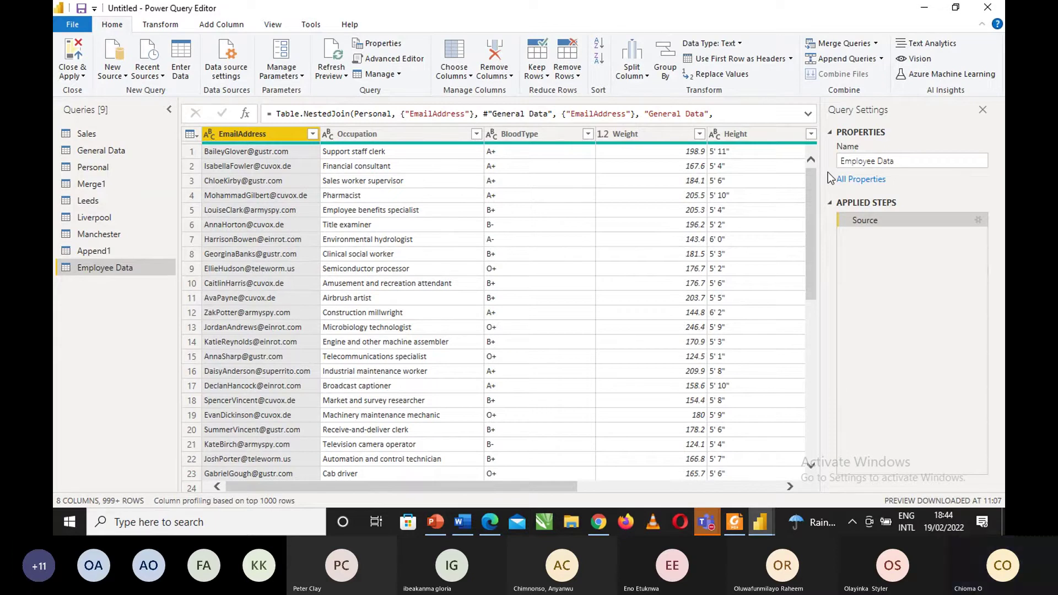
Switch to the Microsoft Teams meeting to check the chat for new messages, and return to the Power Query Editor.
{"action": "mouse_move", "coordinate": [715, 523]}
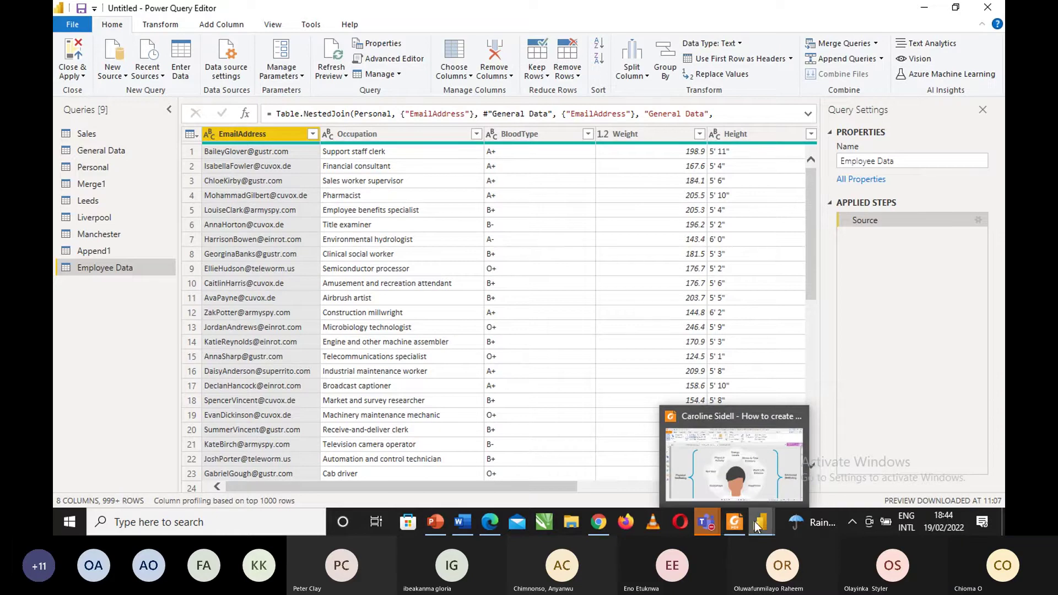
{"action": "mouse_move", "coordinate": [759, 520]}
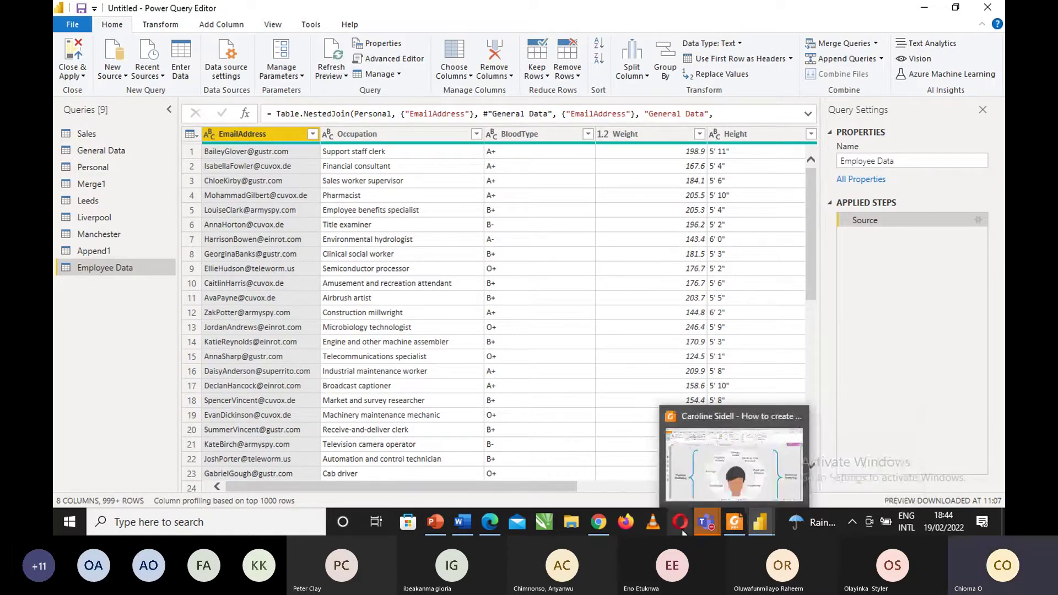
{"action": "left_click", "coordinate": [703, 524]}
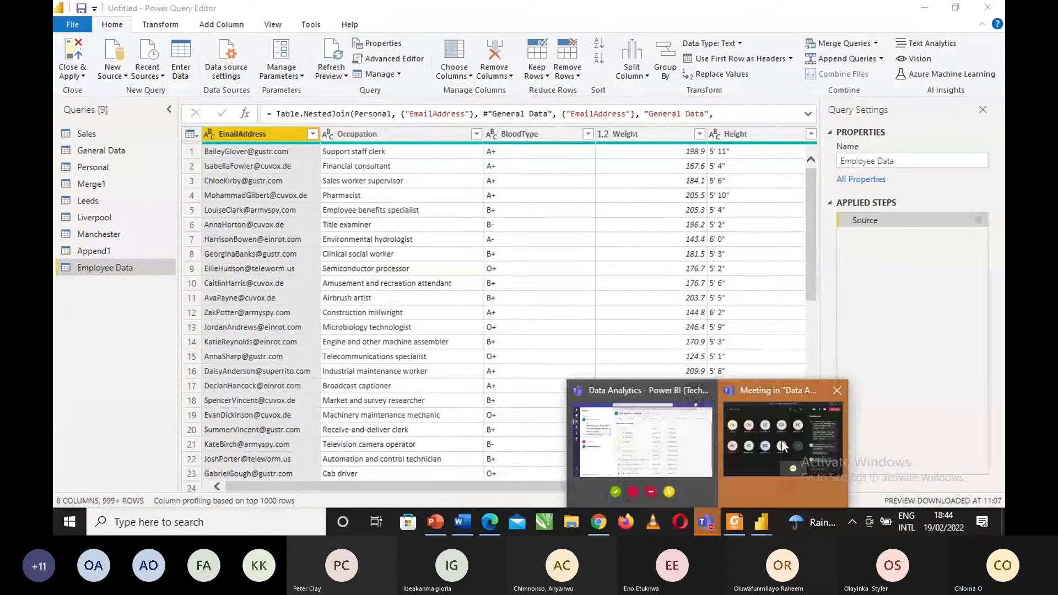
{"action": "left_click", "coordinate": [781, 438]}
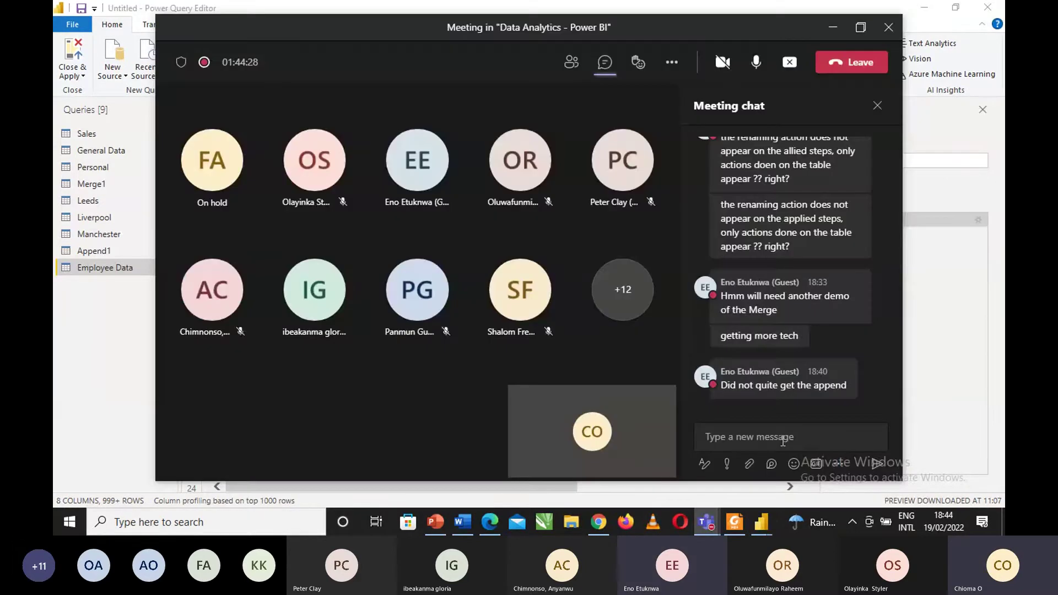
{"action": "left_click", "coordinate": [857, 31]}
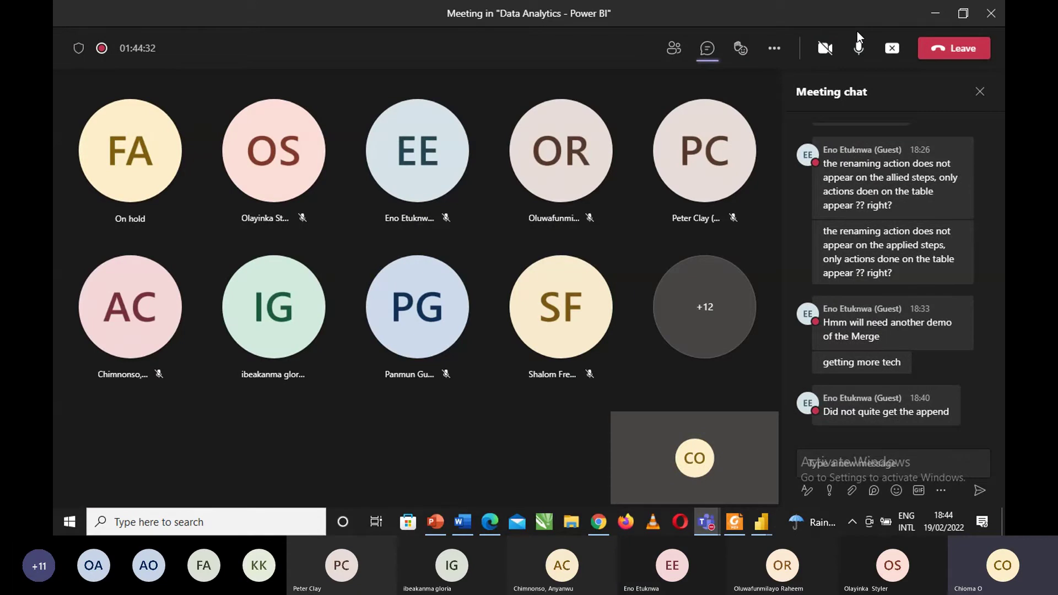
{"action": "left_click", "coordinate": [925, 12]}
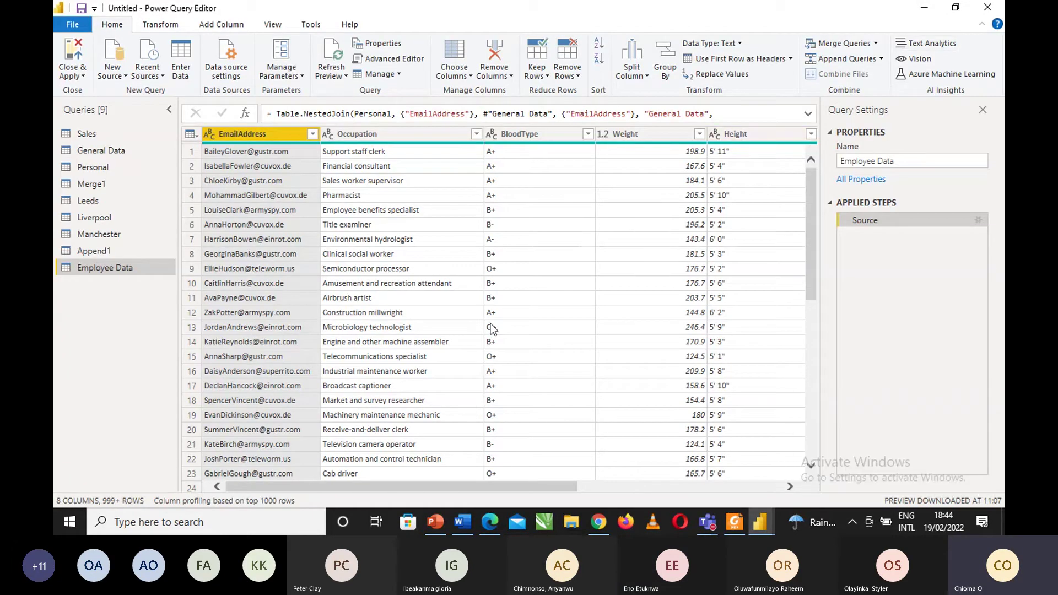
Open the Leeds query.
{"action": "left_click", "coordinate": [106, 204]}
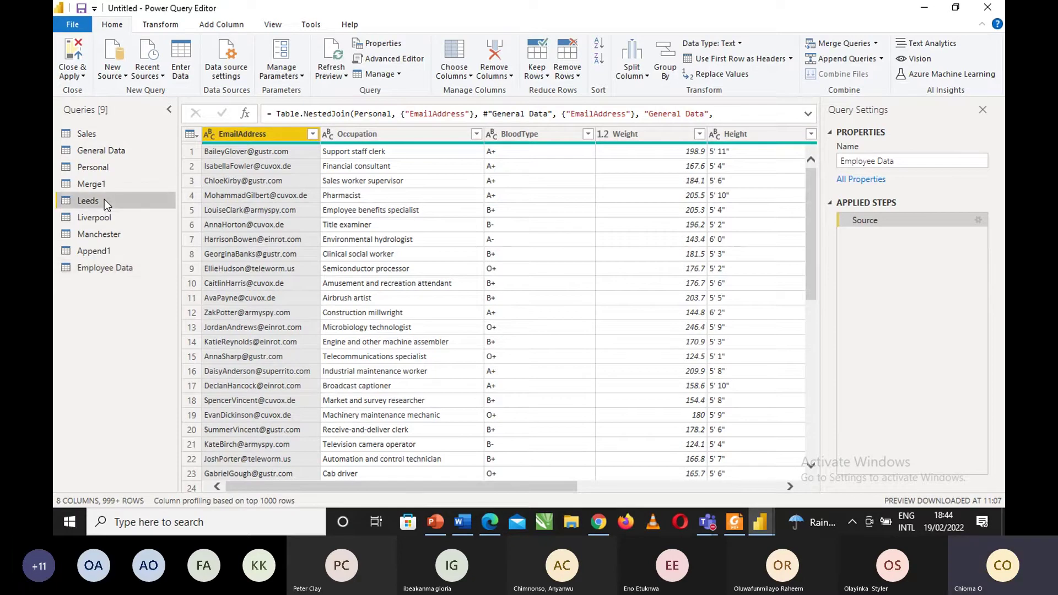